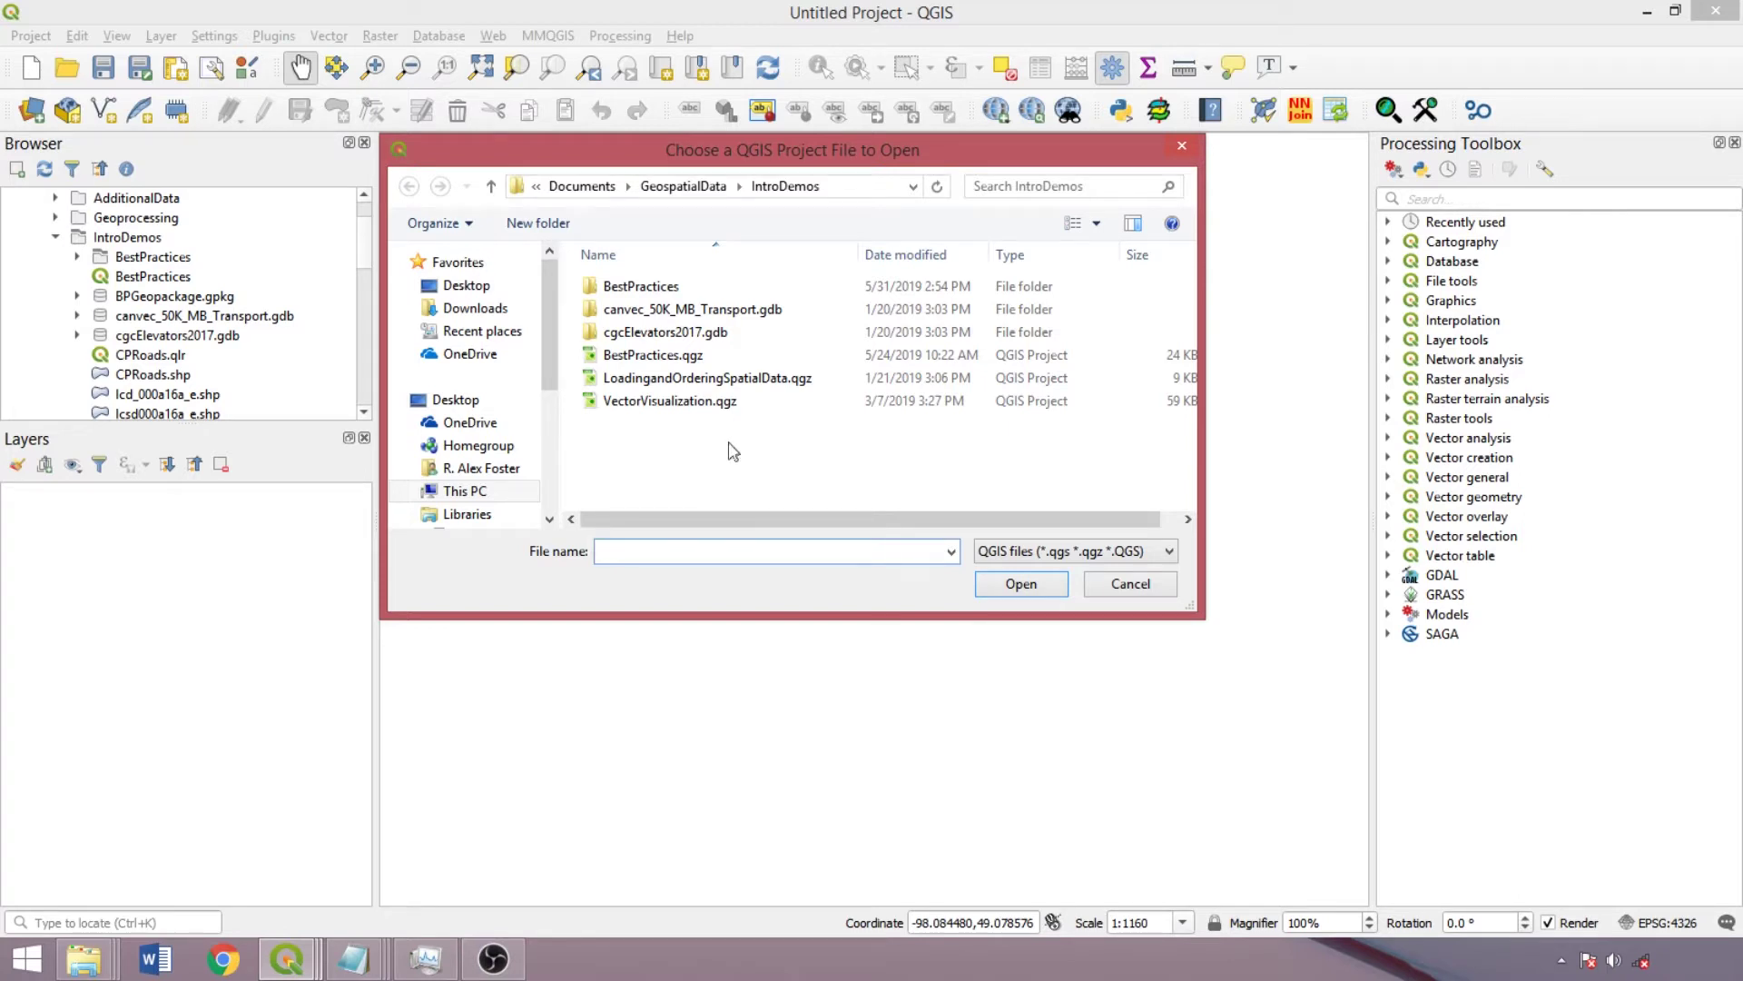
Open BestPractices.qgz, relinking the missing AOI layer to AOI.shp, then bring up the GeospatialData folder.
{"action": "double_click", "coordinate": [712, 355]}
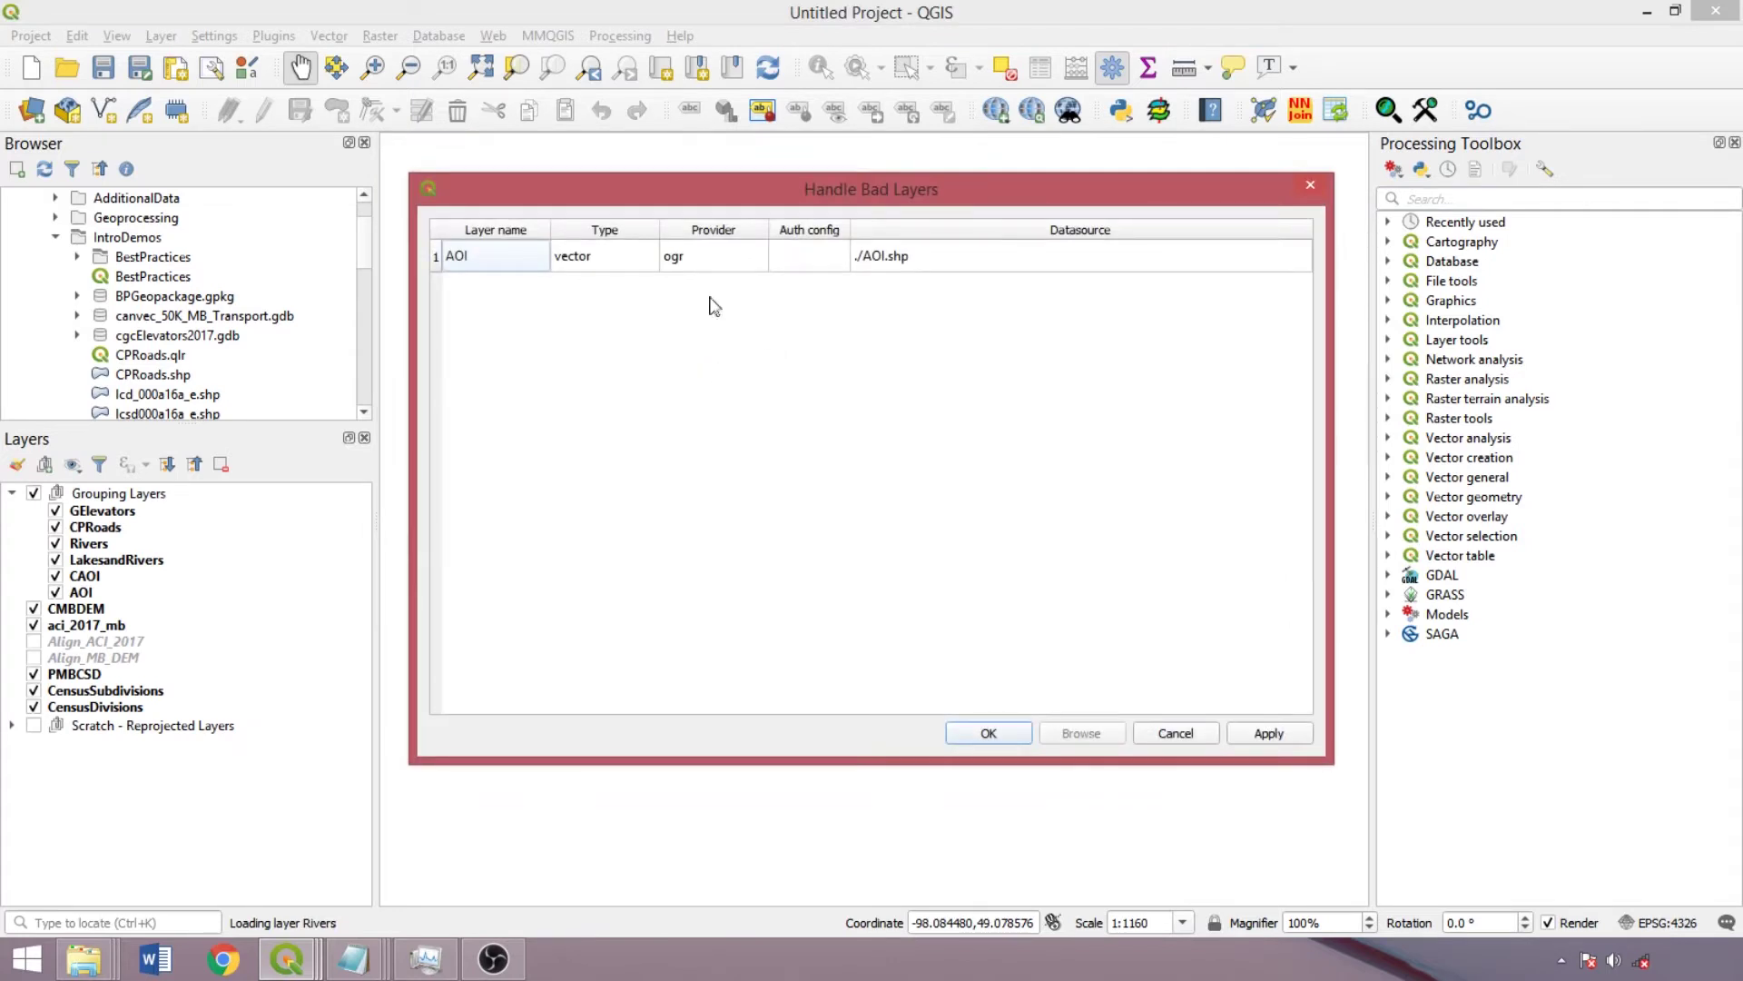
{"action": "left_click", "coordinate": [711, 266]}
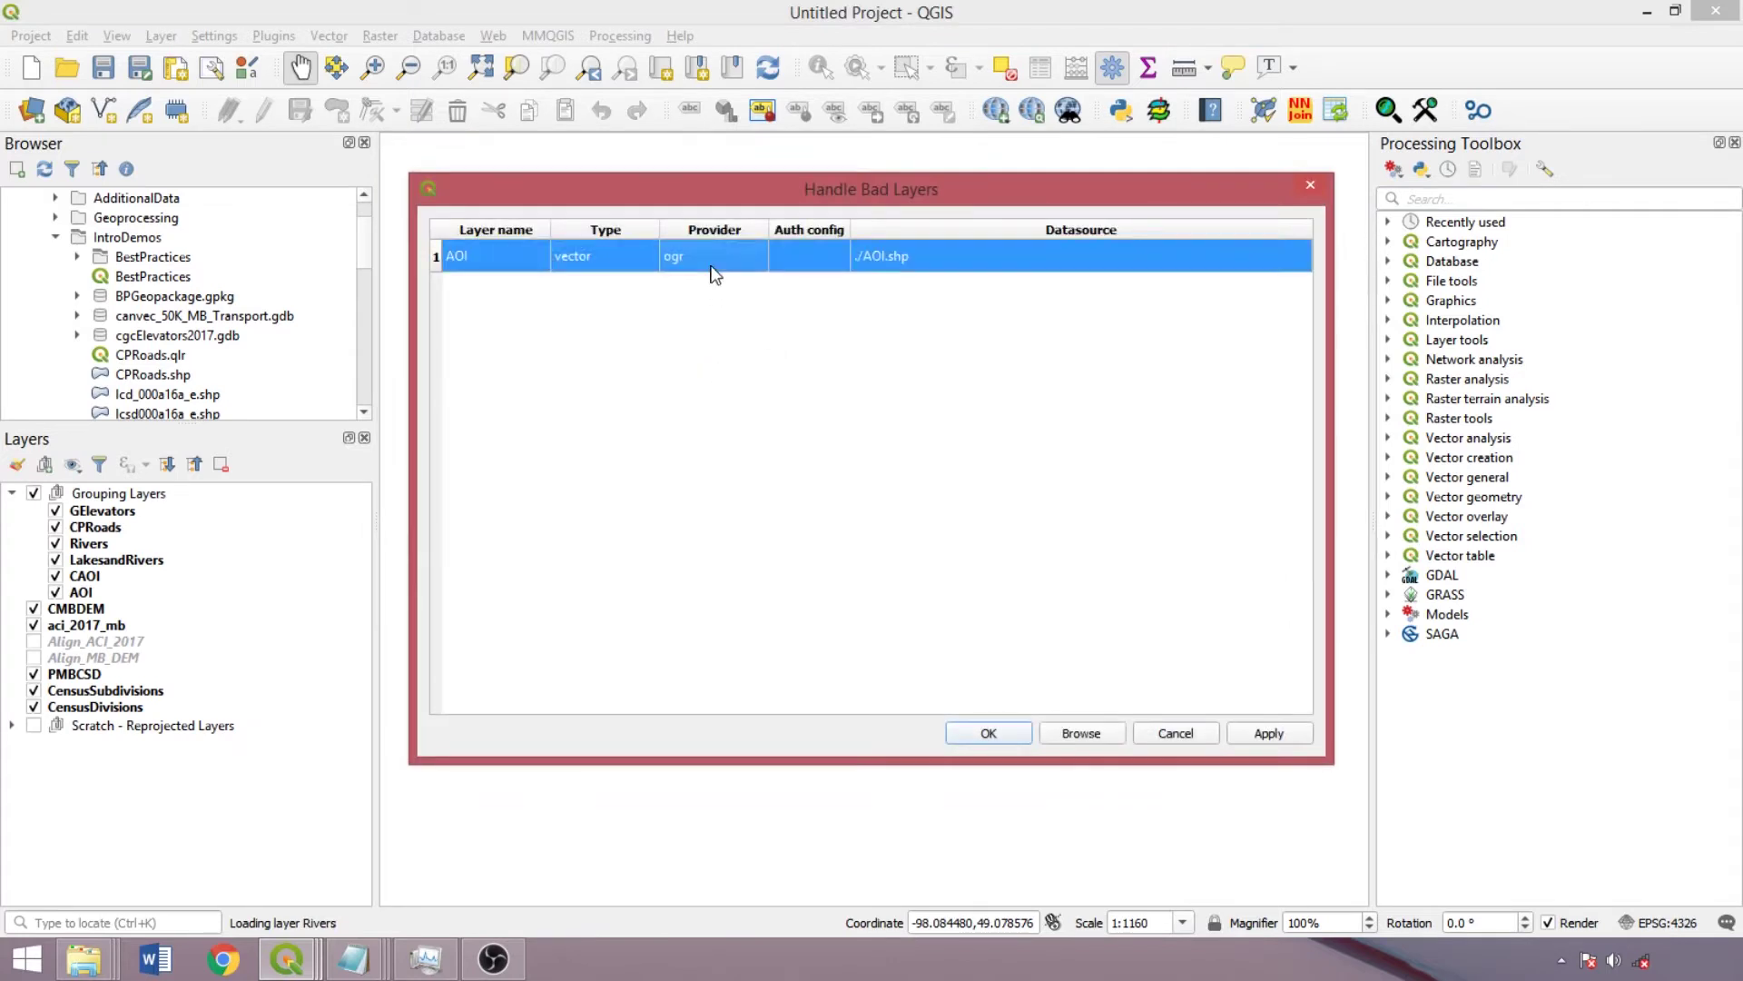
{"action": "left_click", "coordinate": [1077, 731]}
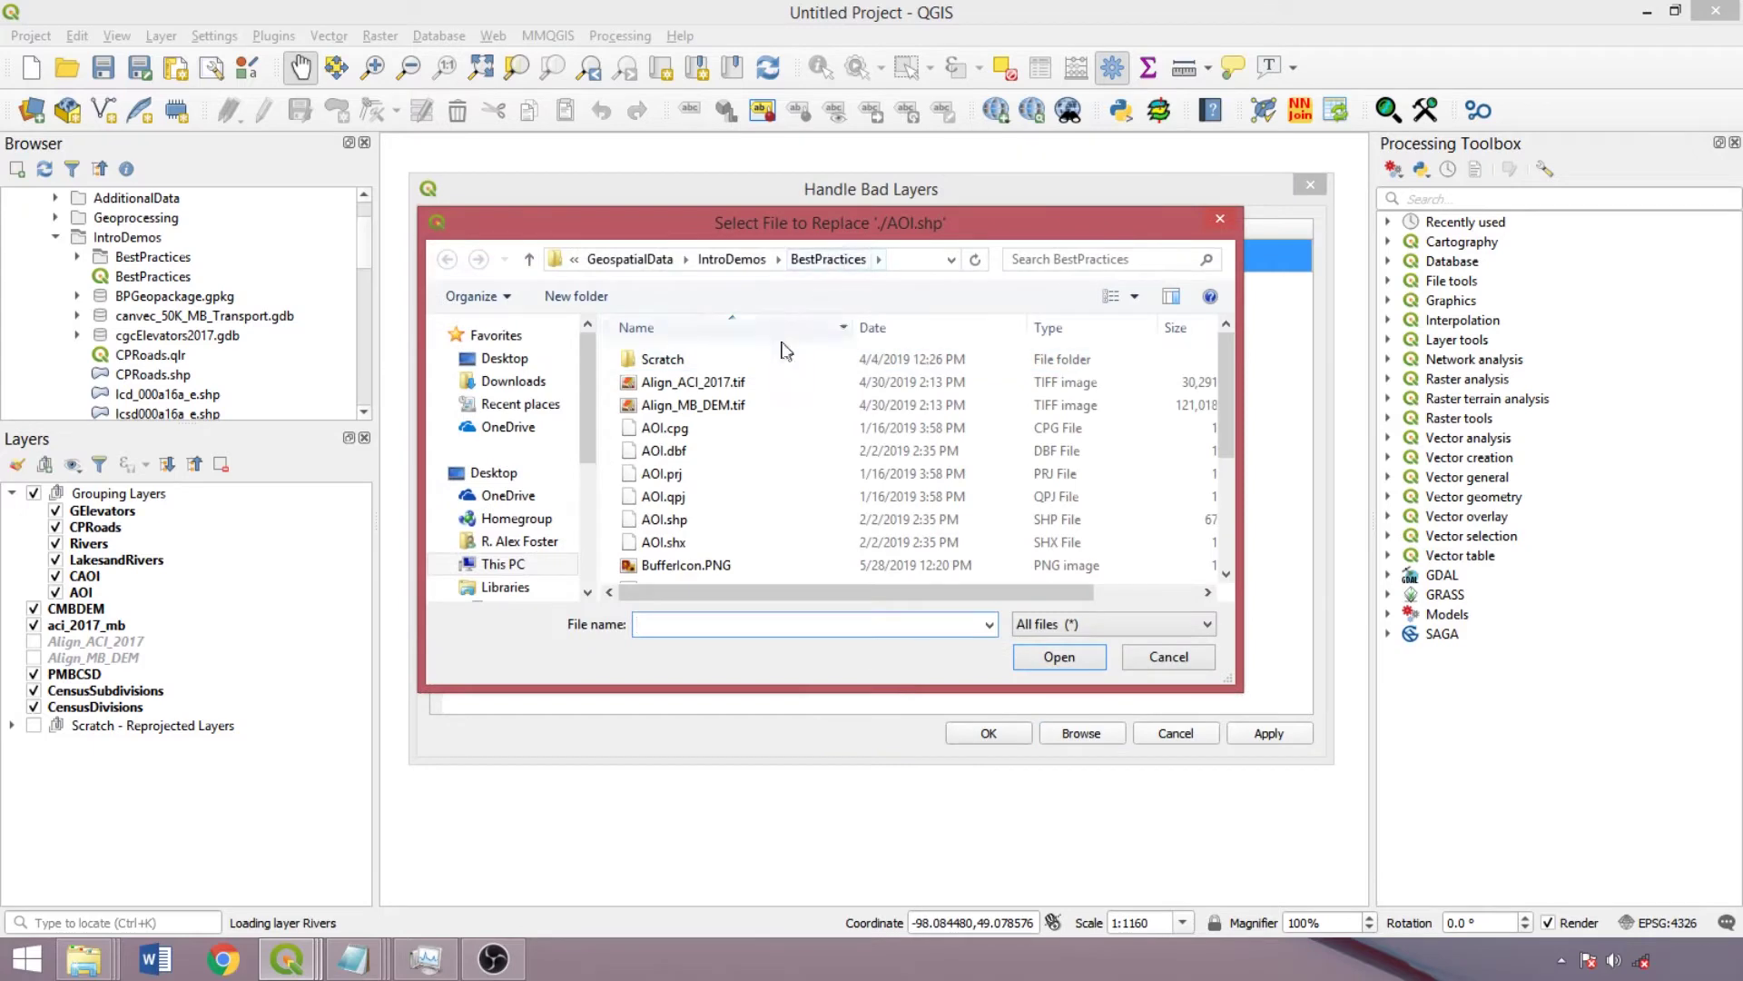
{"action": "left_click", "coordinate": [715, 524]}
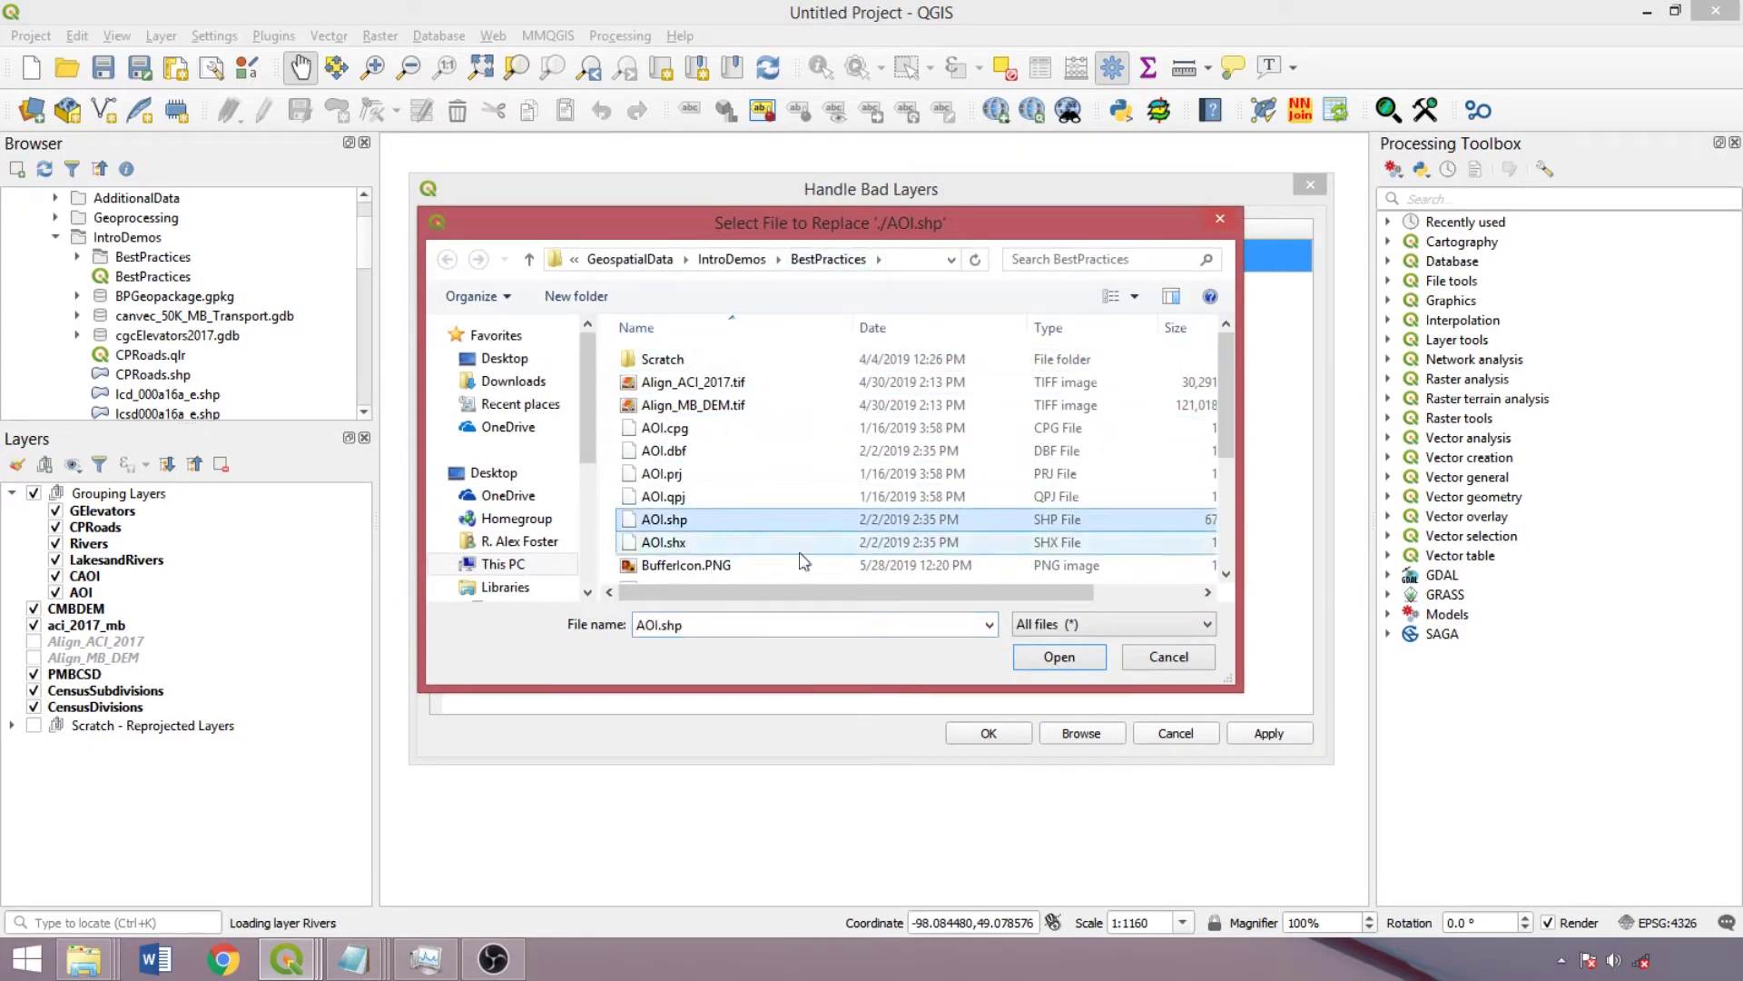
{"action": "left_click", "coordinate": [1056, 655]}
{"action": "left_click", "coordinate": [989, 733]}
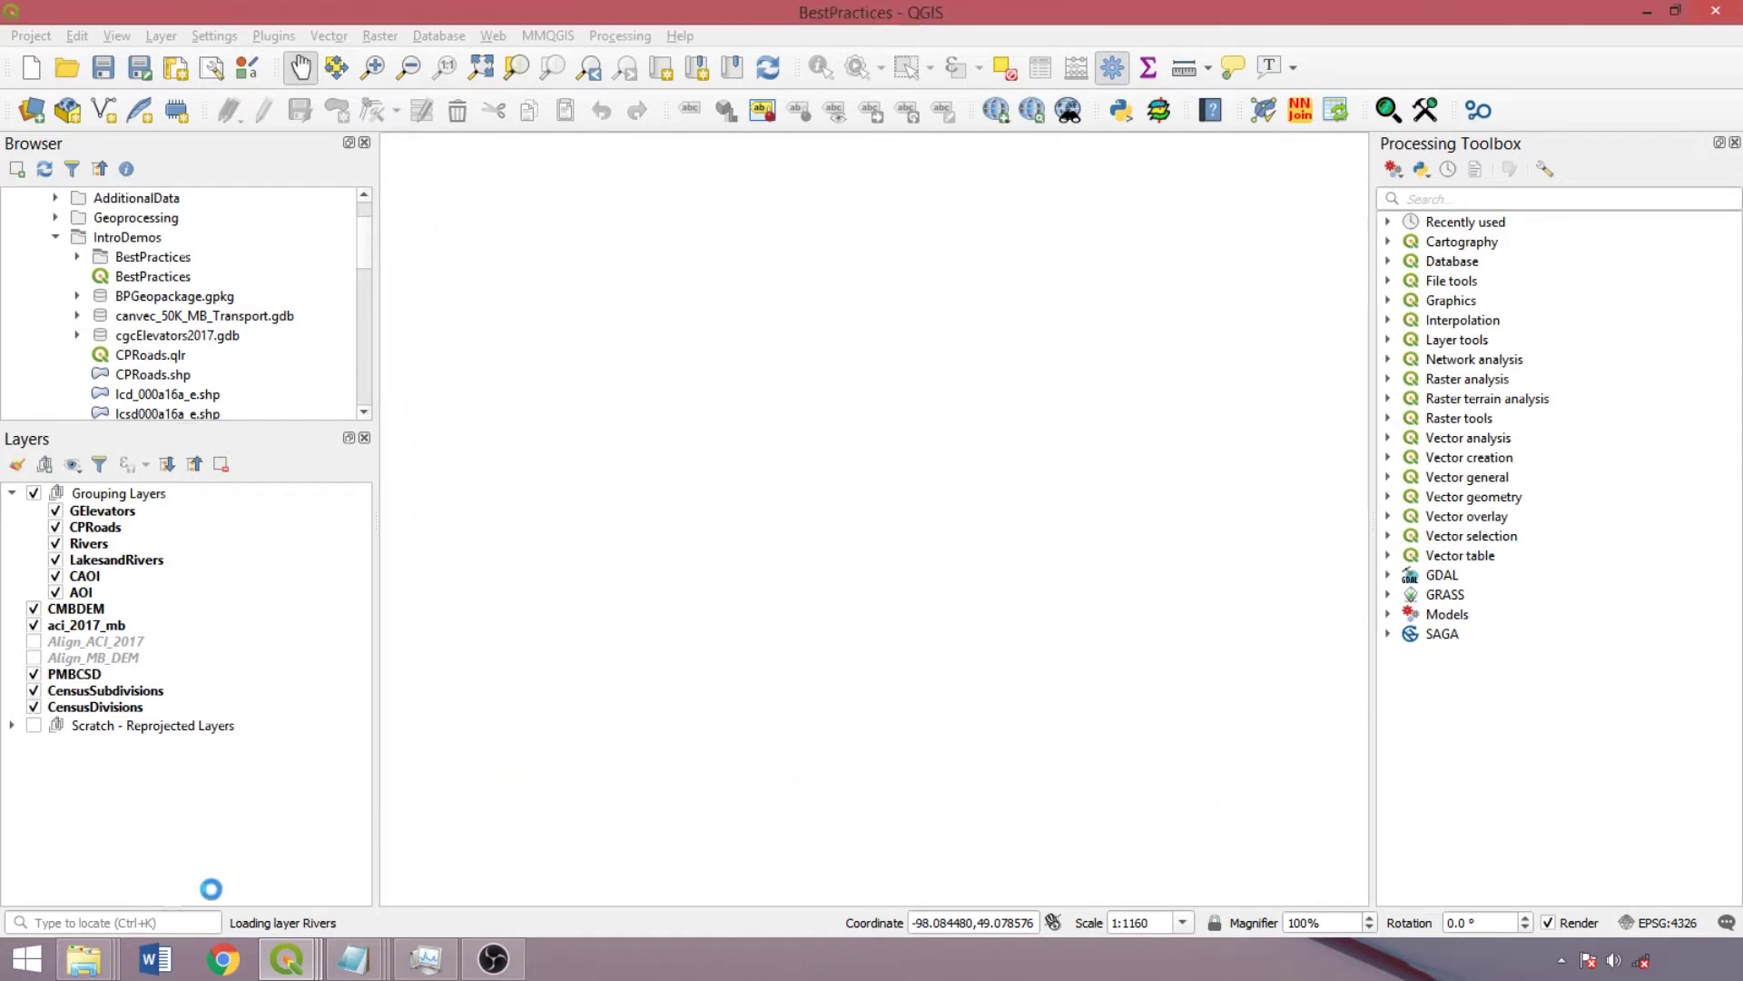
{"action": "mouse_move", "coordinate": [84, 958]}
{"action": "left_click", "coordinate": [380, 821]}
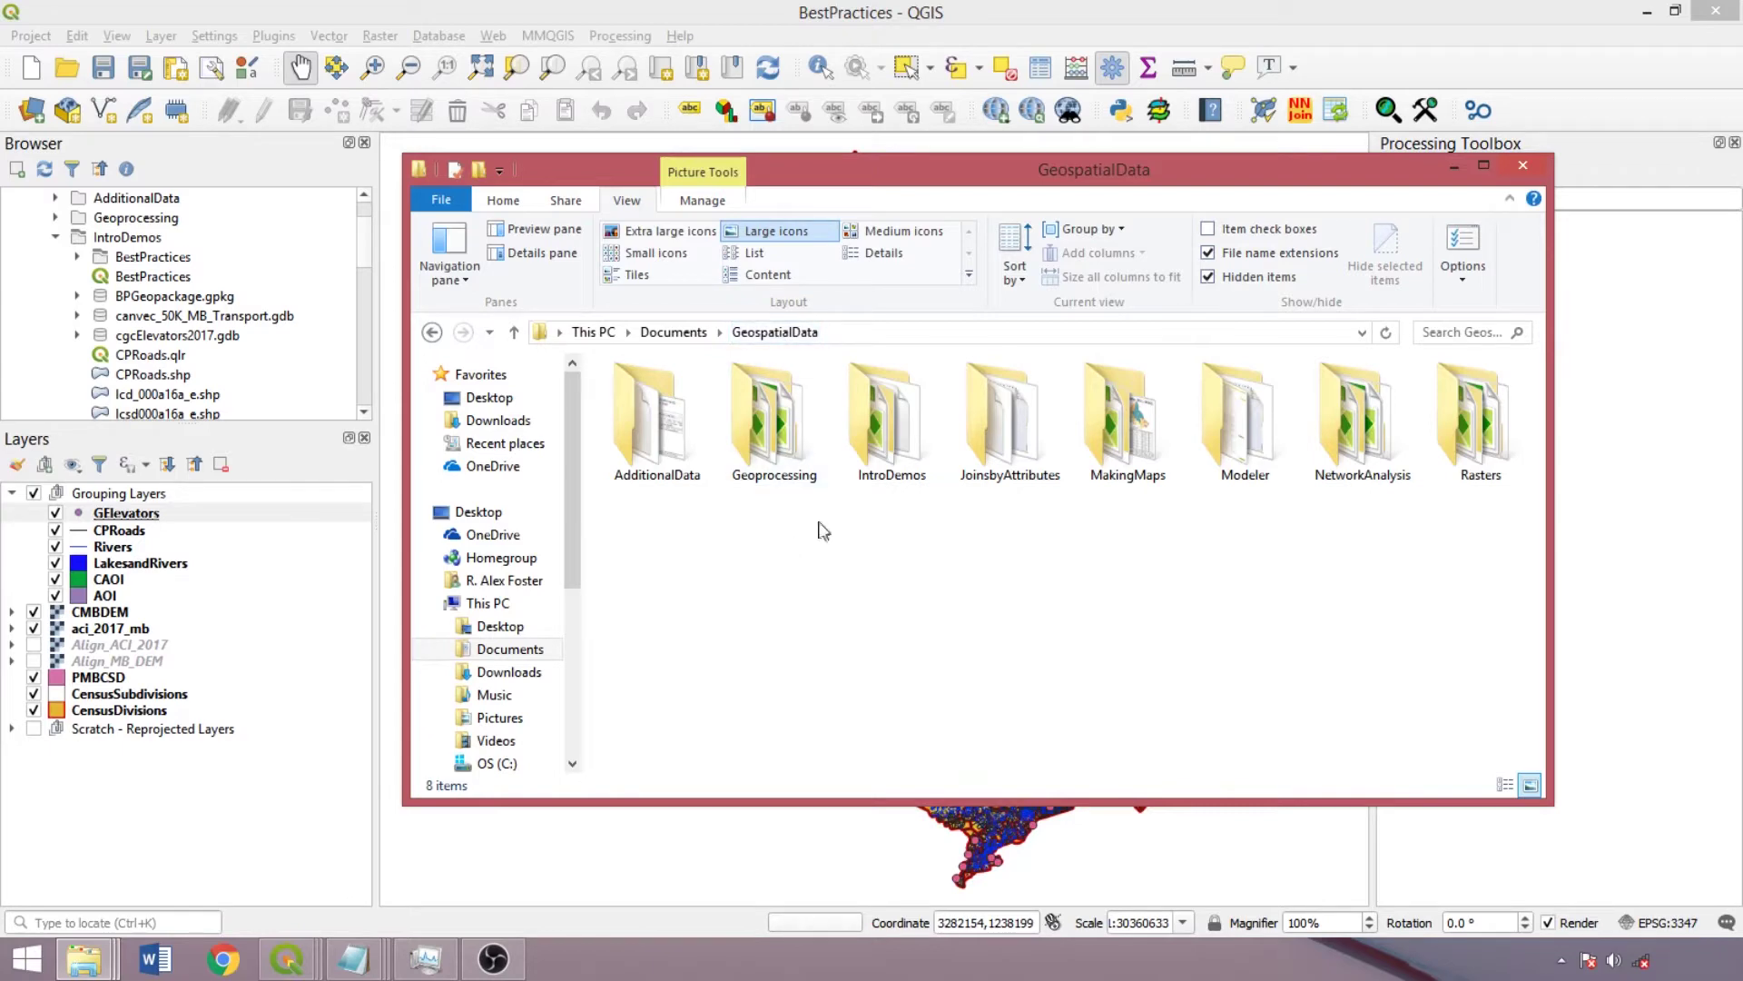
Look inside the JoinsbyAttributes folder, then return to GeospatialData.
{"action": "double_click", "coordinate": [1006, 419]}
{"action": "scroll", "coordinate": [716, 515], "scroll_direction": "down", "scroll_amount": 3}
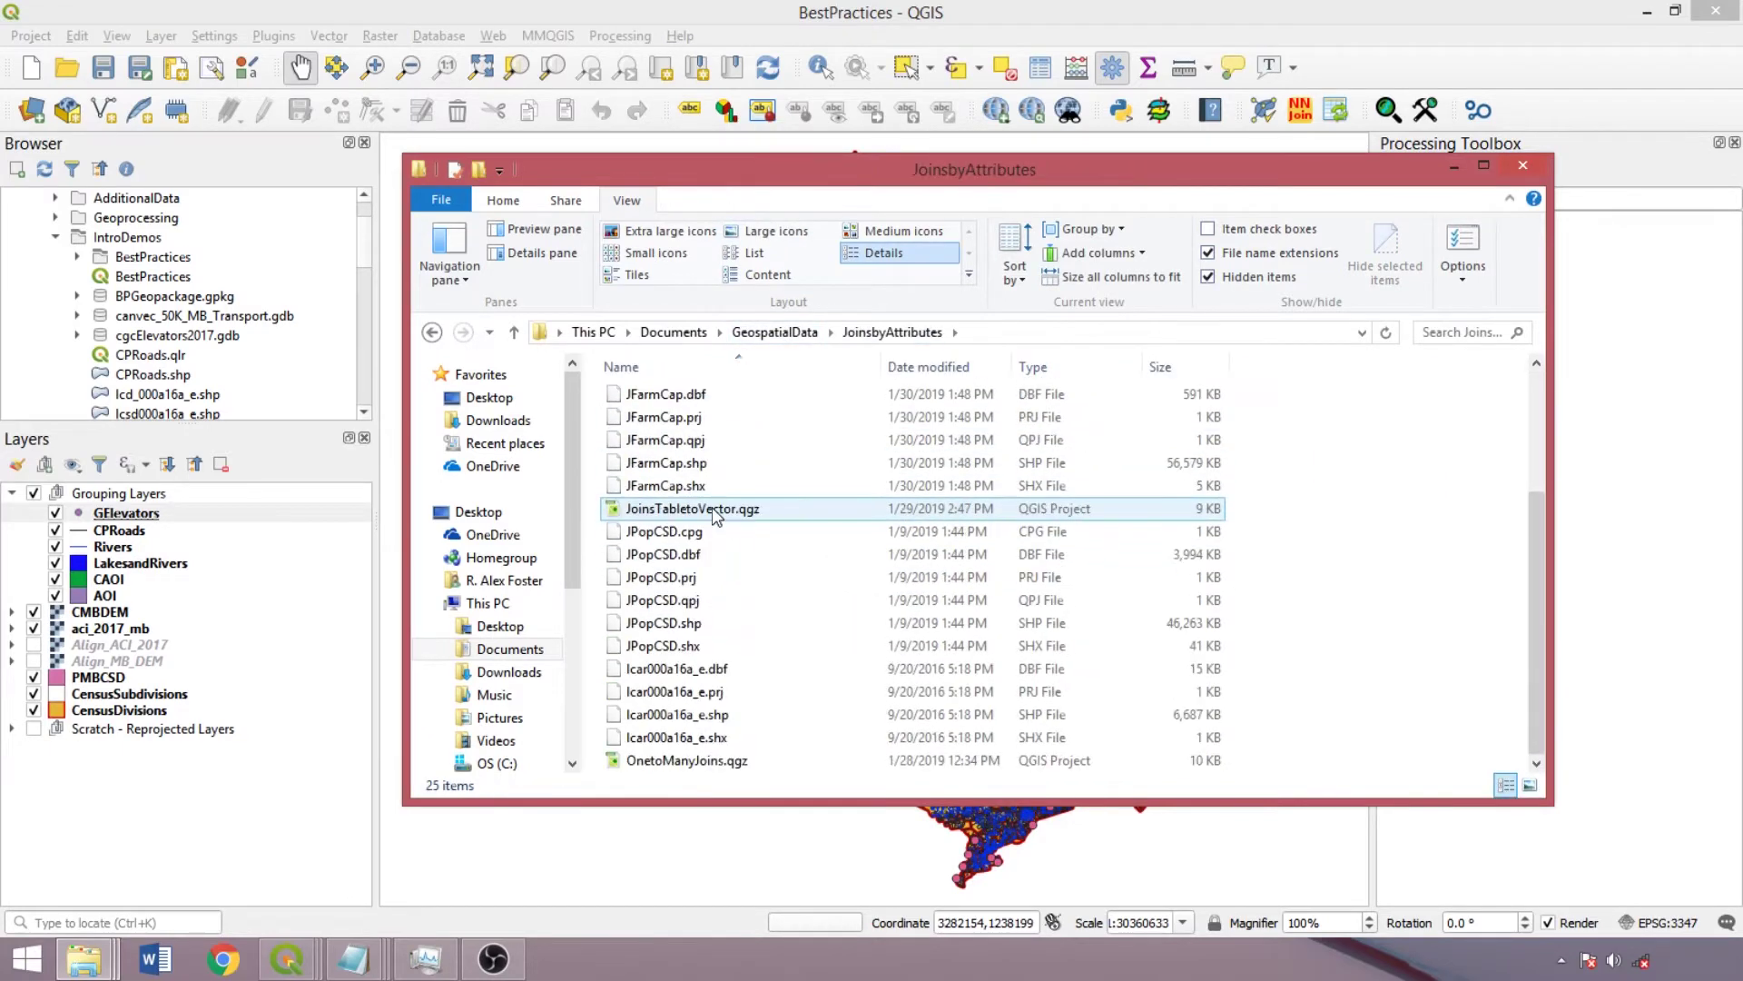
{"action": "scroll", "coordinate": [720, 577], "scroll_direction": "up", "scroll_amount": 3}
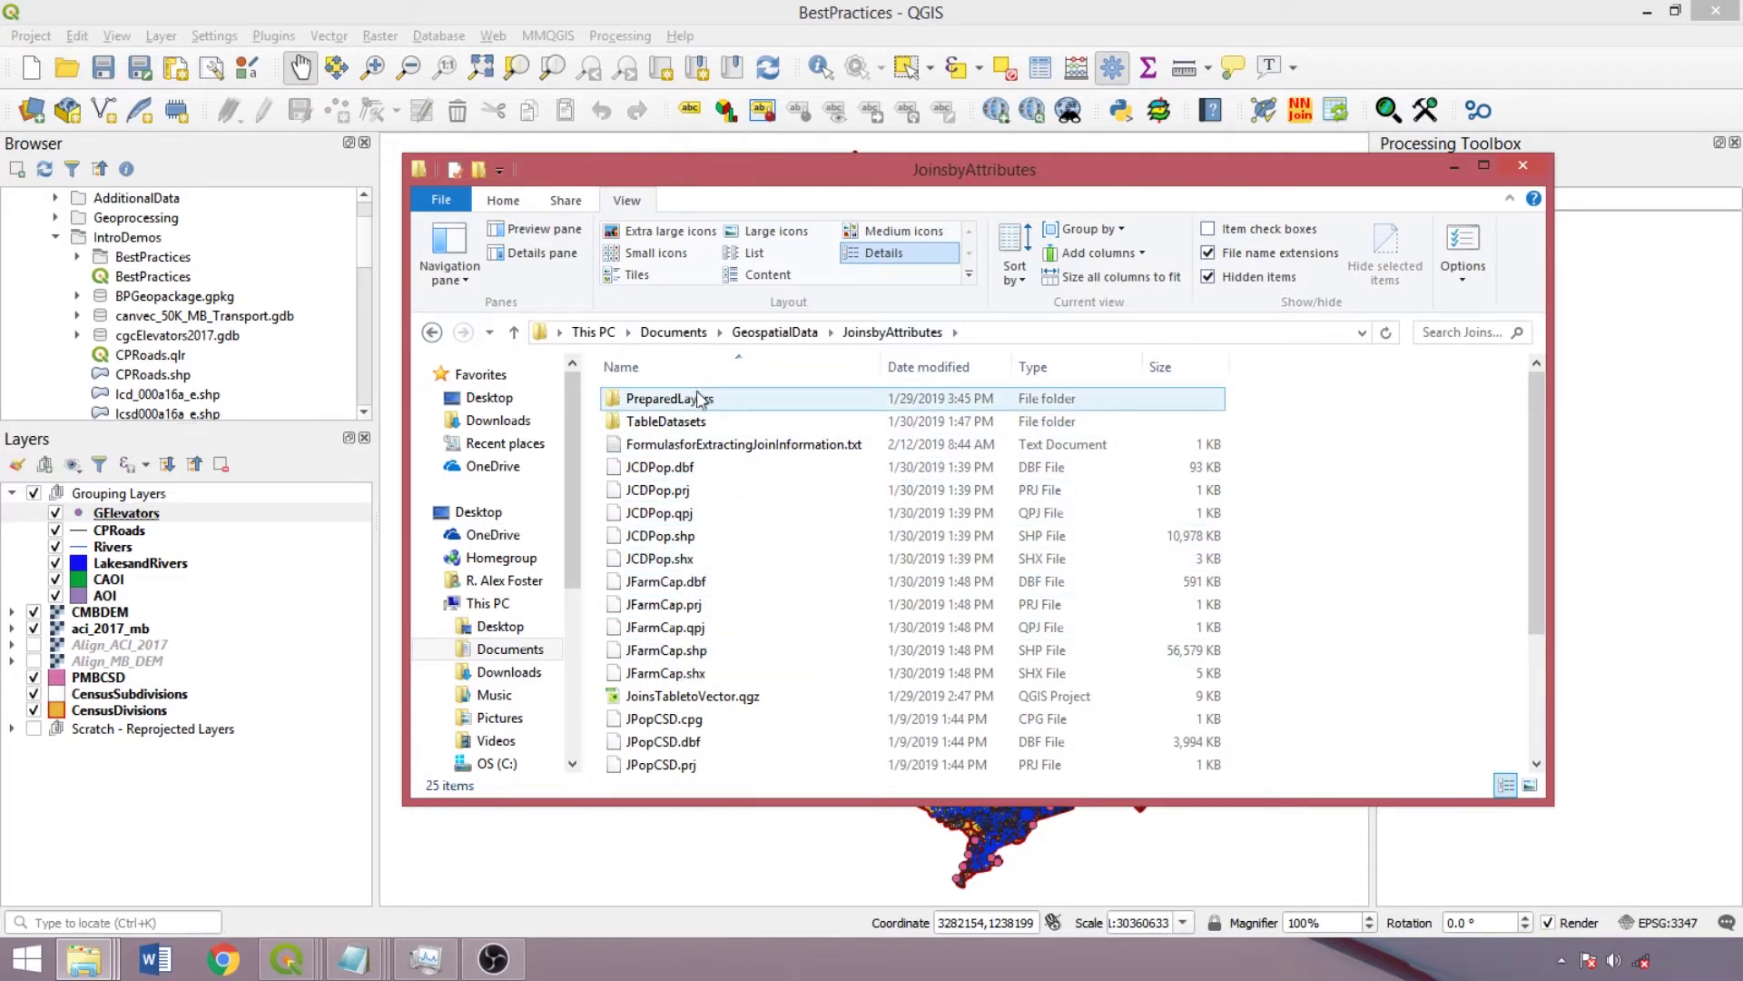
{"action": "key", "text": "BackSpace"}
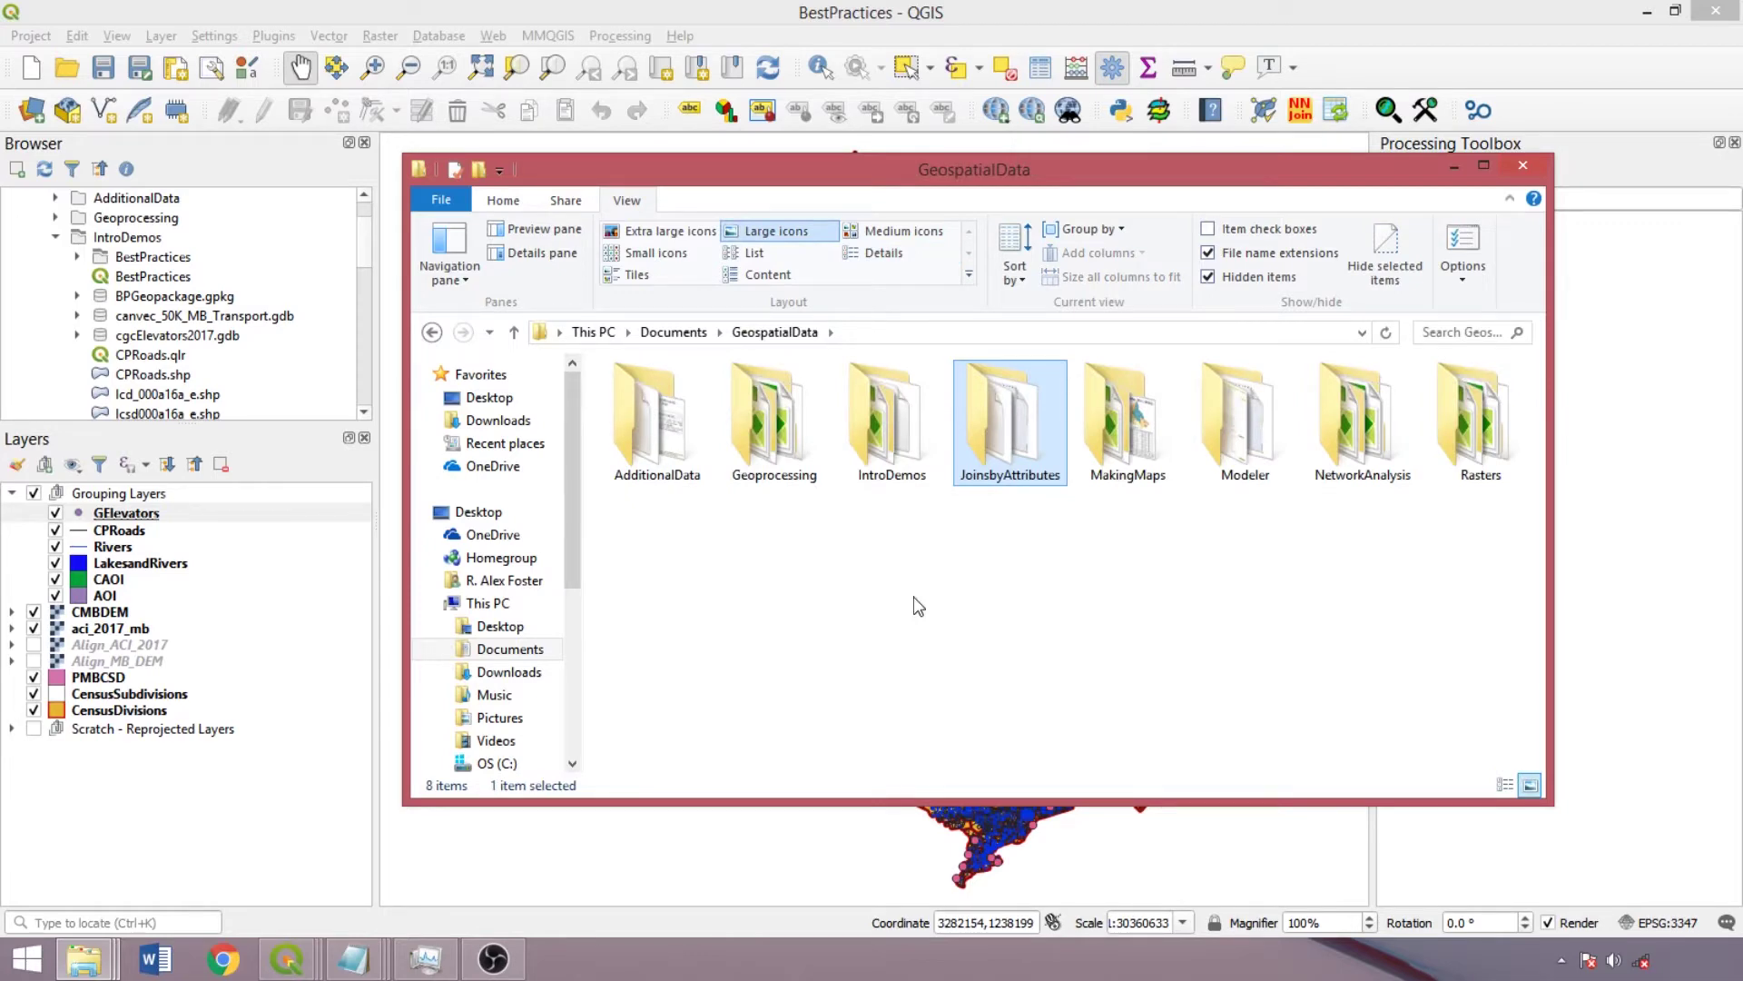
Browse the NetworkAnalysis\AdditionalData file list, then minimize the folder window.
{"action": "double_click", "coordinate": [1412, 450]}
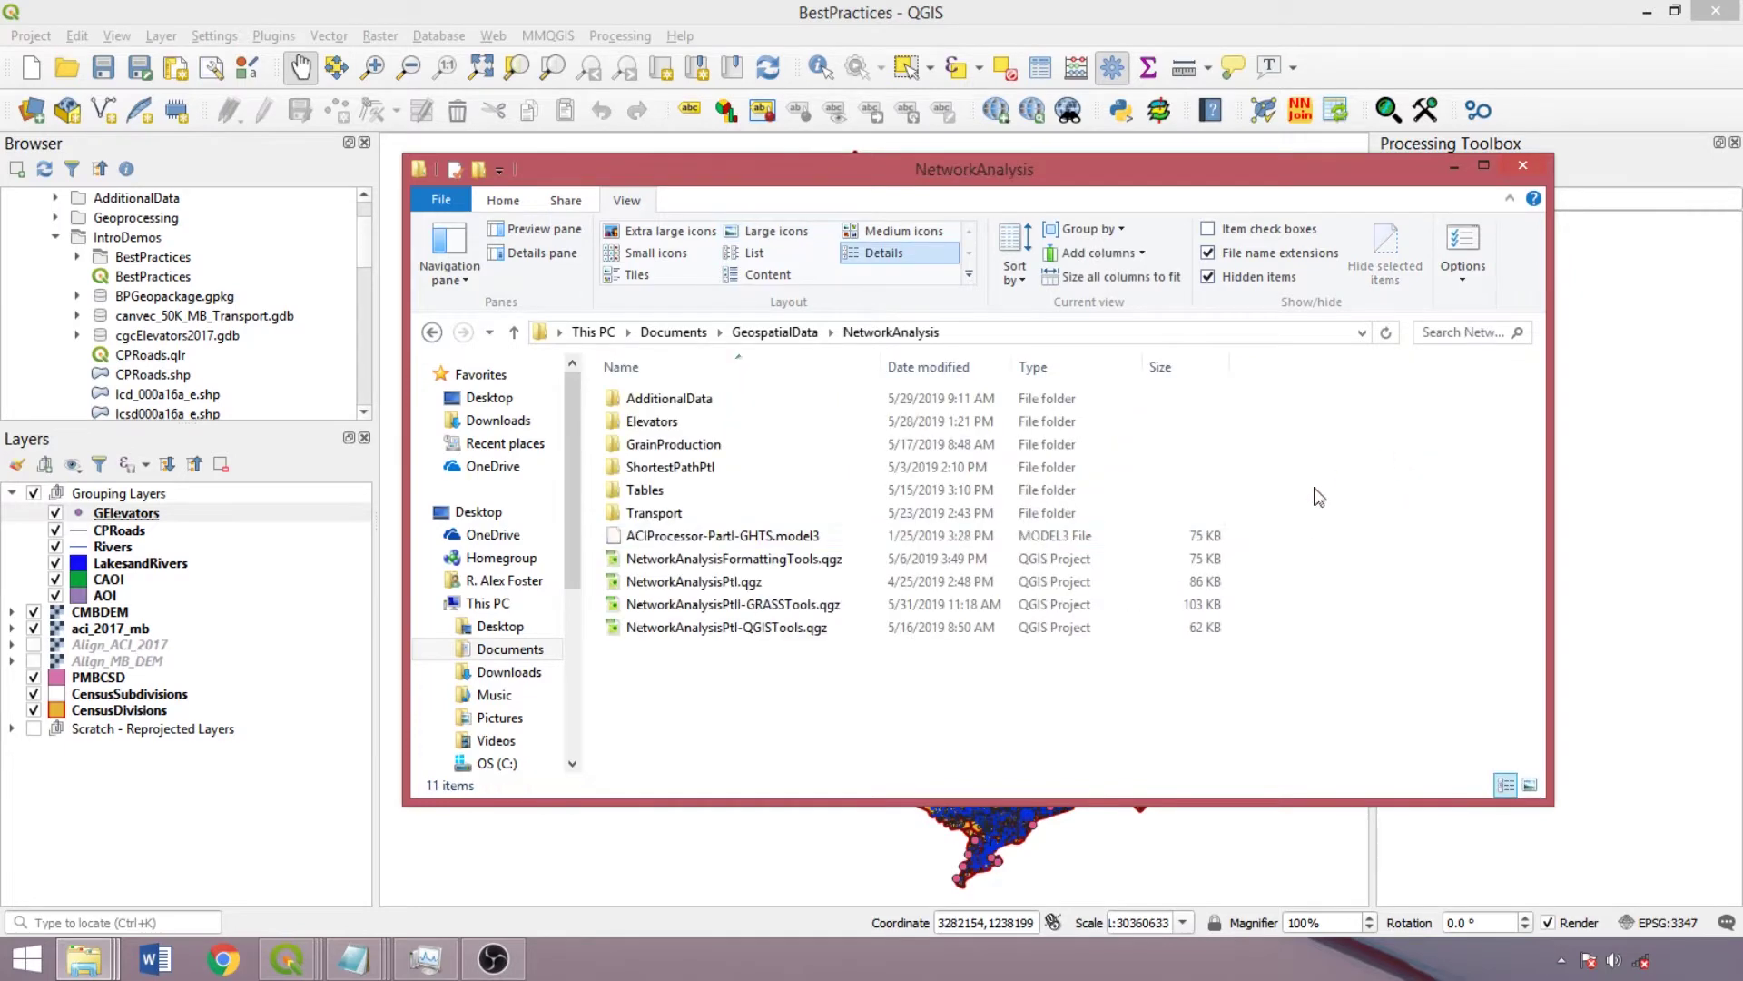
{"action": "double_click", "coordinate": [871, 397]}
{"action": "scroll", "coordinate": [861, 536], "scroll_direction": "down", "scroll_amount": 5}
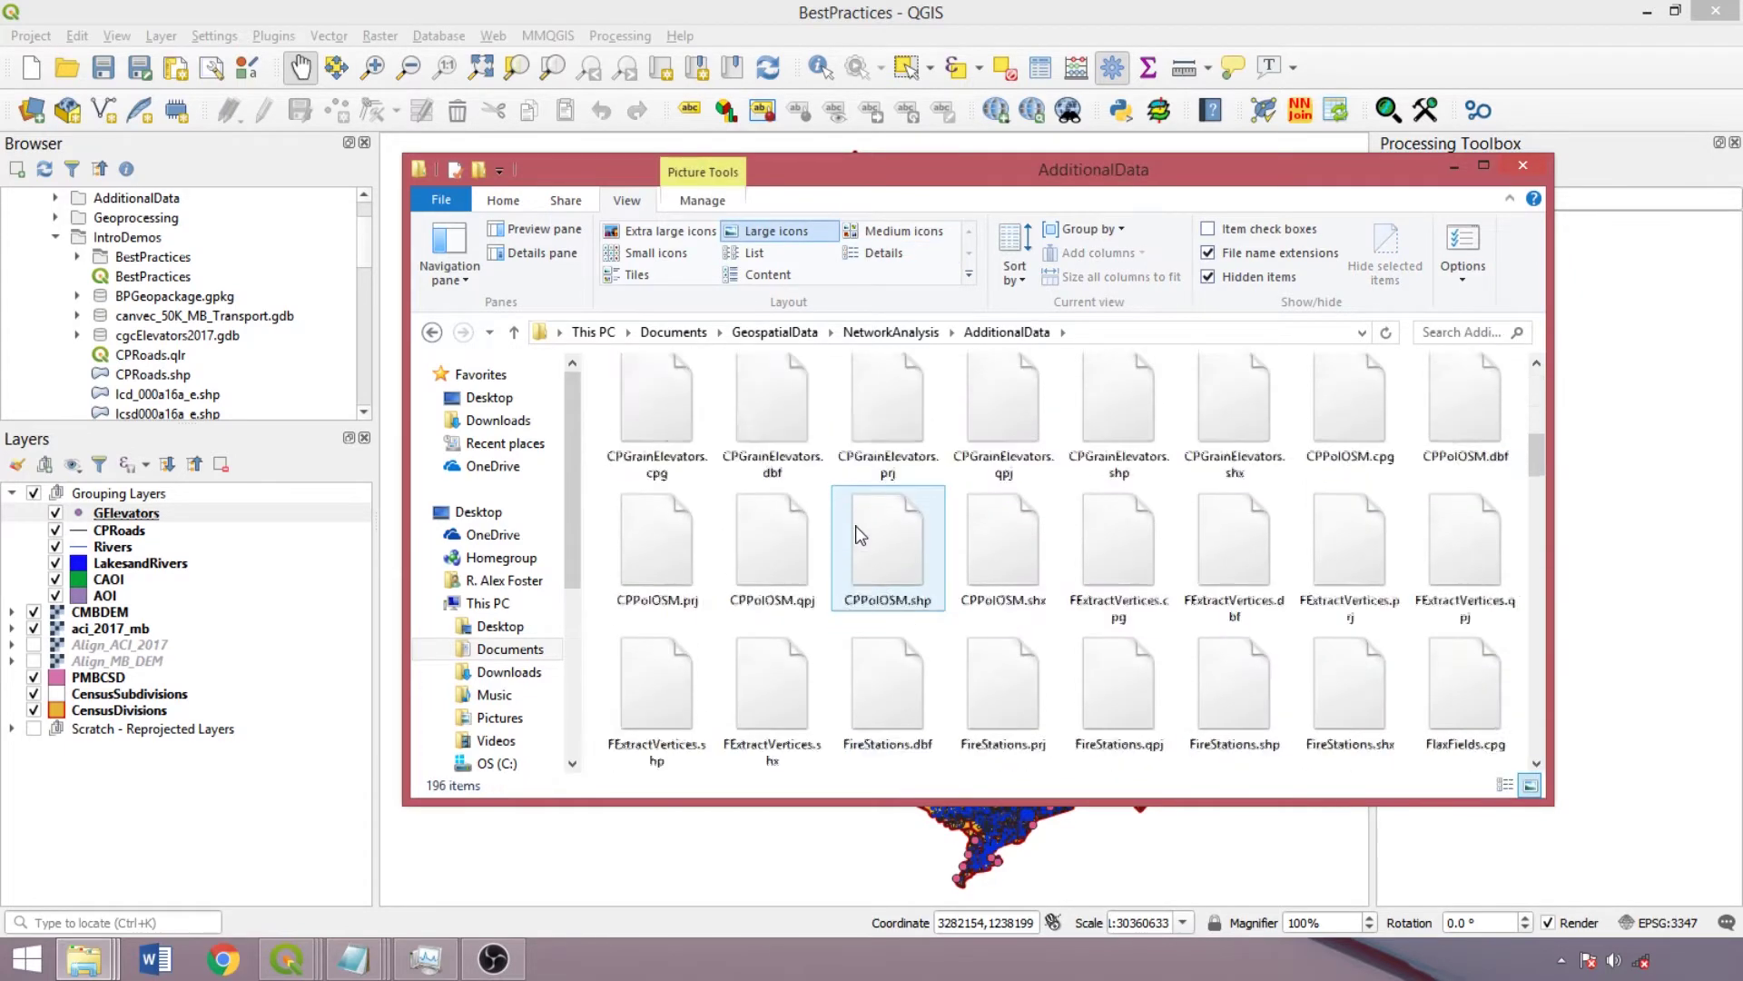
{"action": "scroll", "coordinate": [861, 535], "scroll_direction": "down", "scroll_amount": 10}
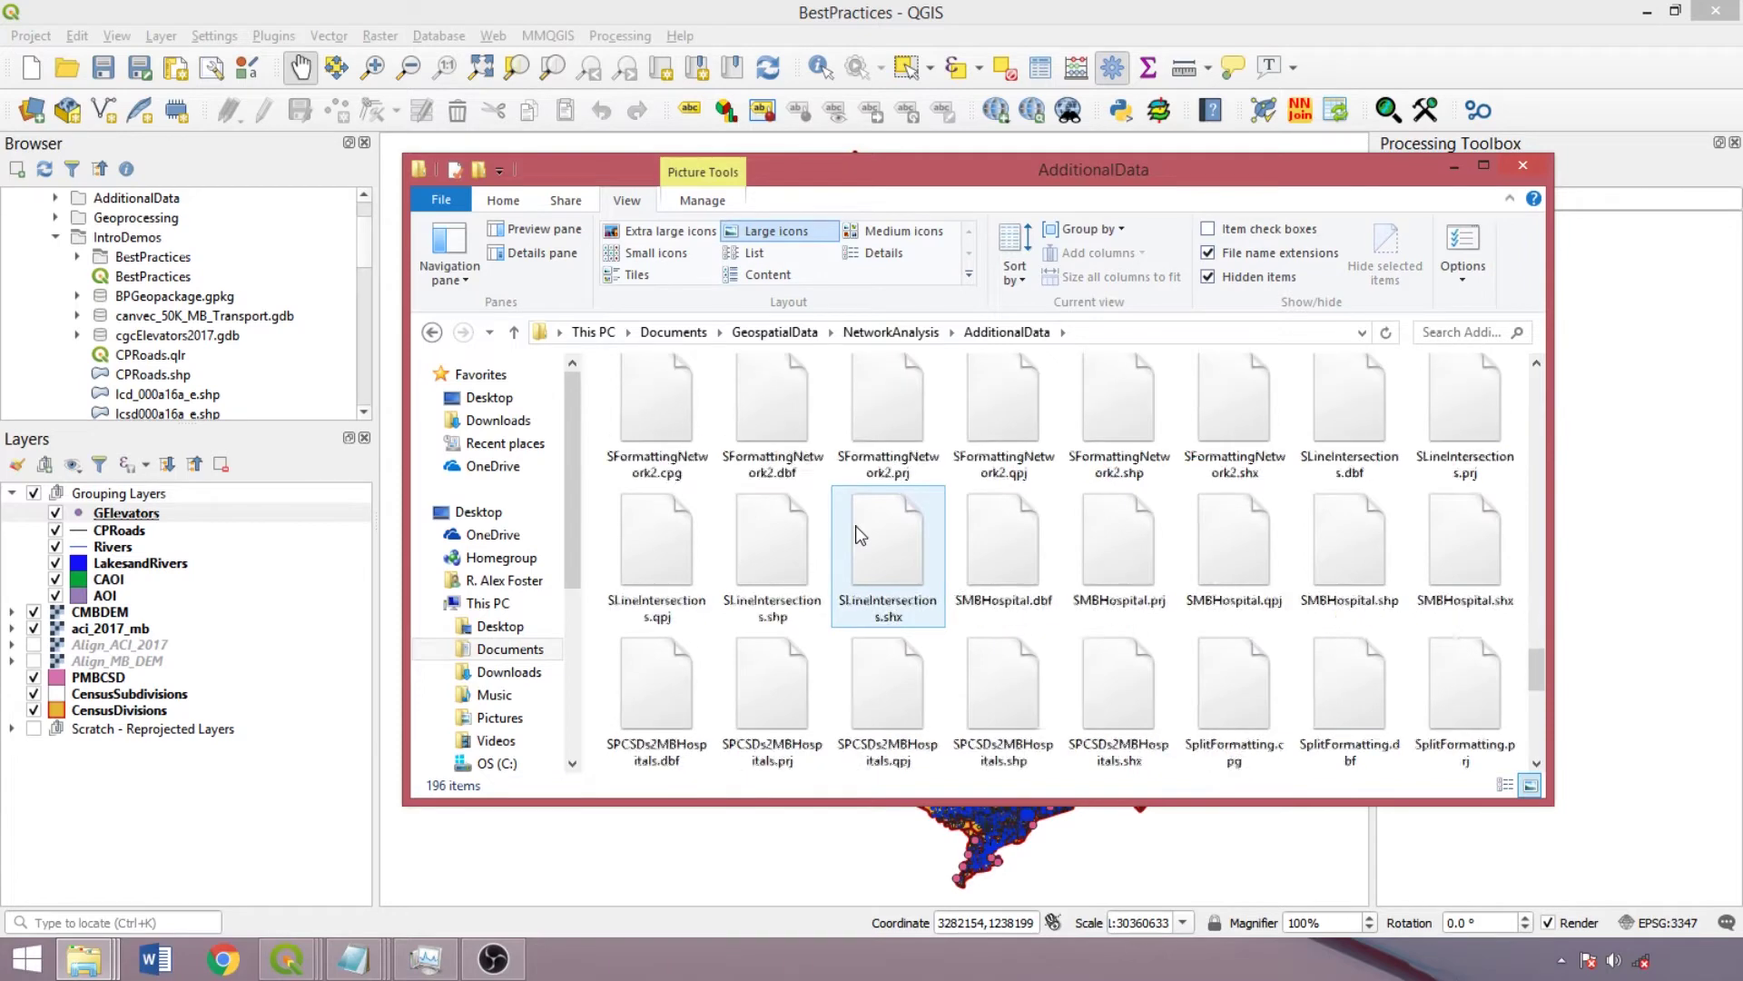
{"action": "scroll", "coordinate": [861, 536], "scroll_direction": "down", "scroll_amount": 3}
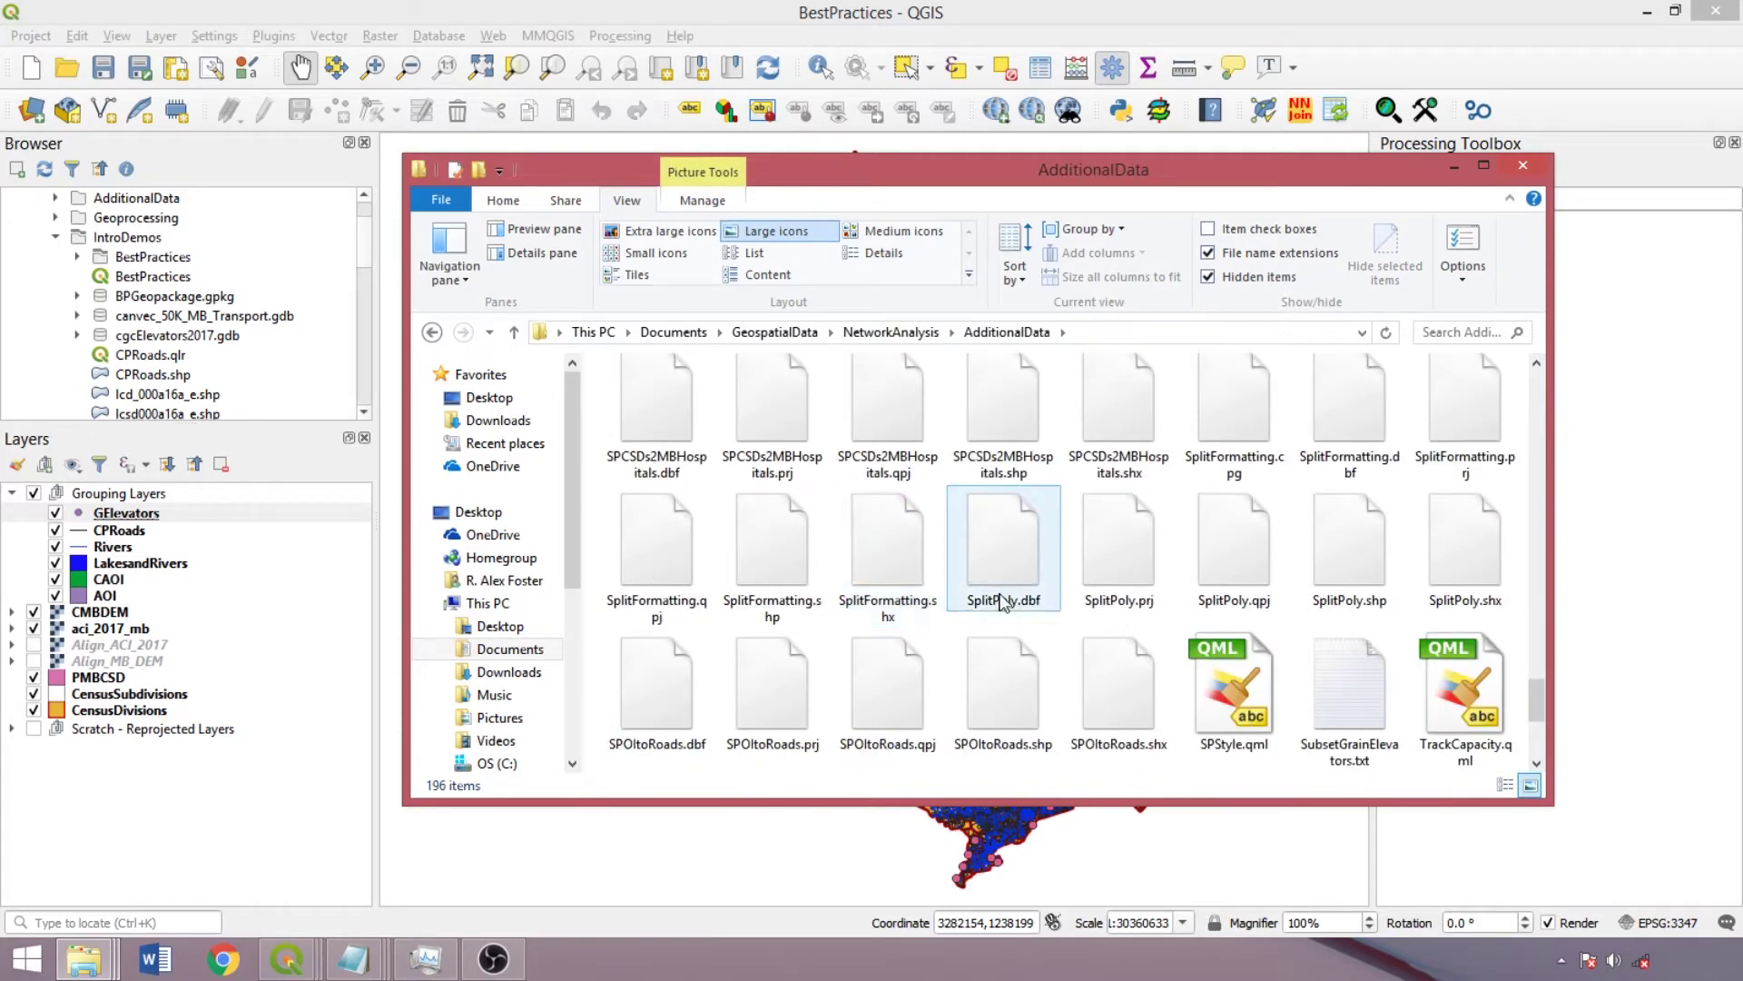
{"action": "scroll", "coordinate": [1002, 601], "scroll_direction": "up", "scroll_amount": 15}
{"action": "scroll", "coordinate": [1003, 601], "scroll_direction": "up", "scroll_amount": 8}
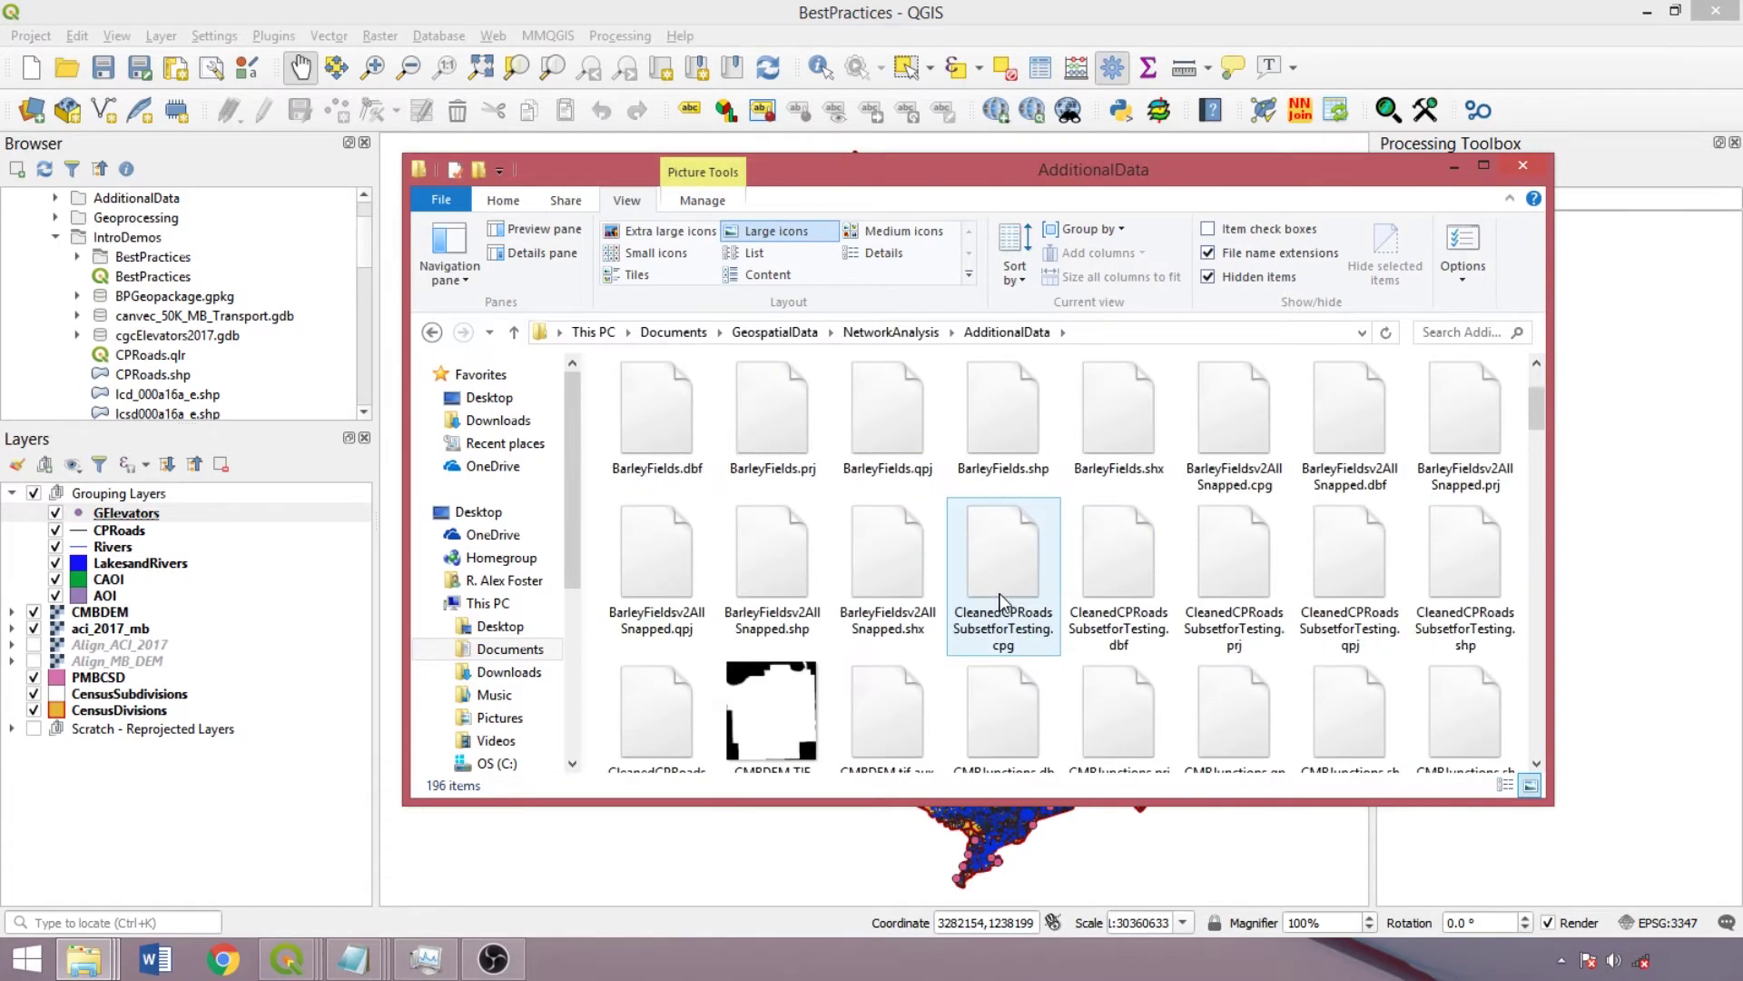
{"action": "left_click", "coordinate": [1454, 166]}
Select the GElevators layer in the Layers panel.
{"action": "left_click", "coordinate": [282, 519]}
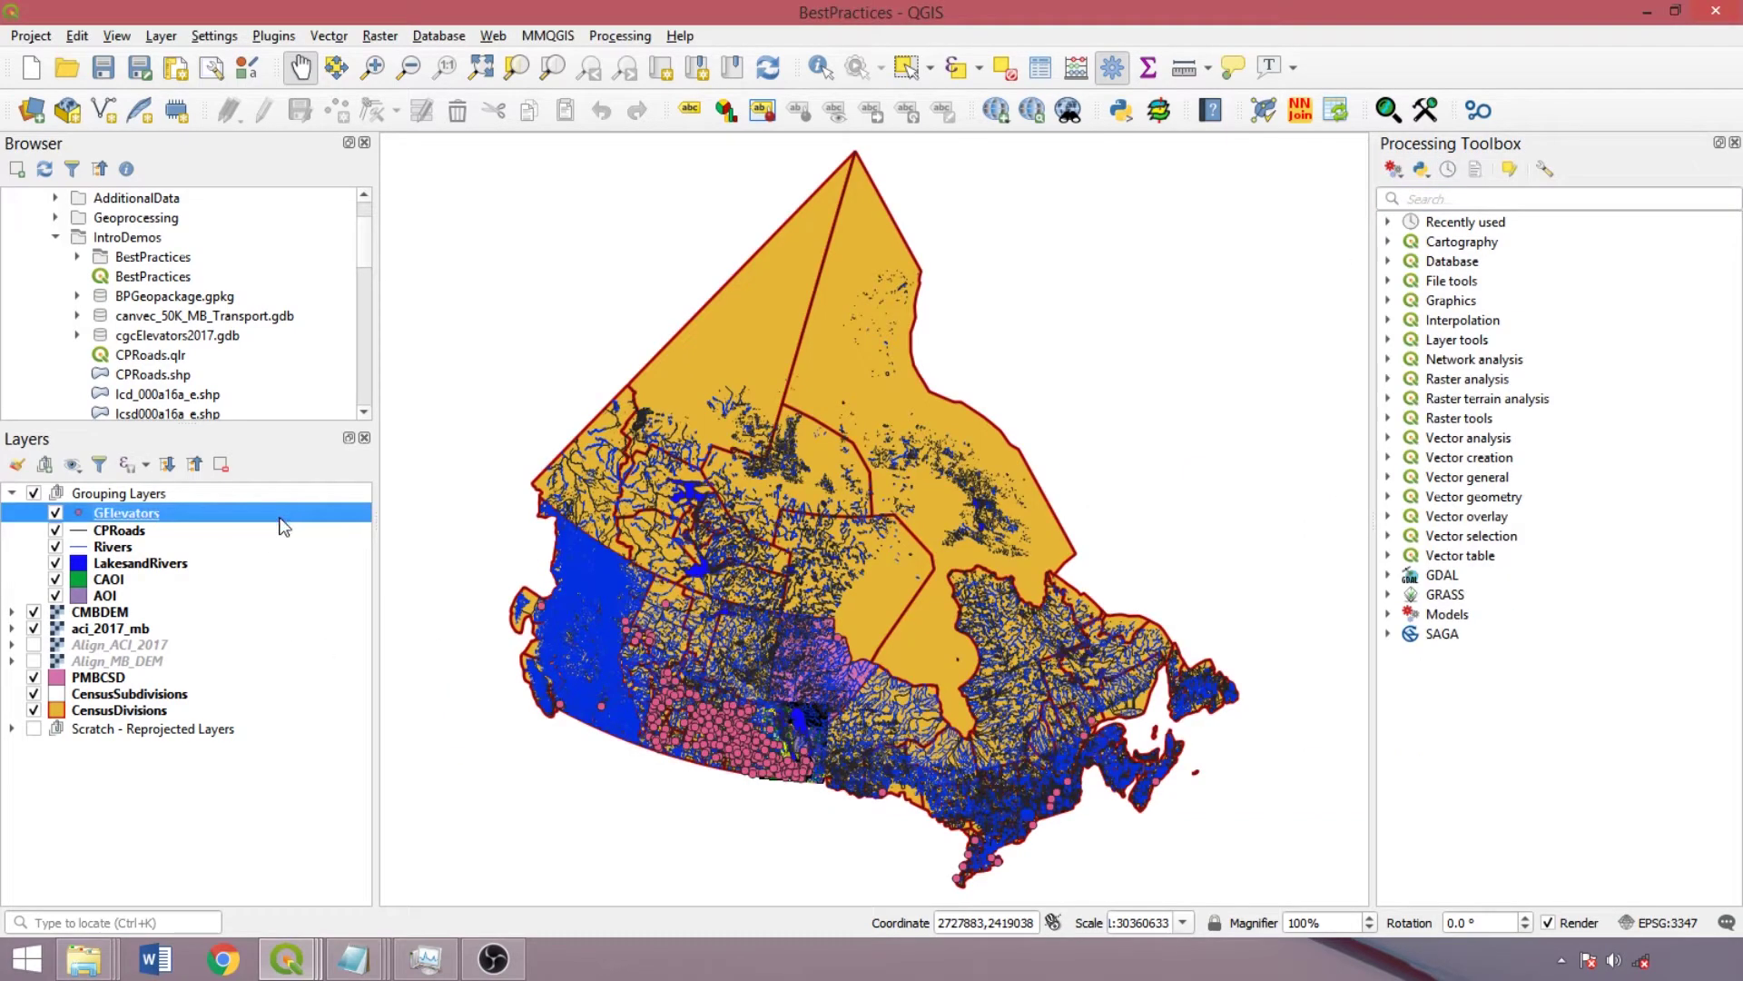
{"action": "key", "text": "Down"}
{"action": "key", "text": "Down"}
{"action": "key", "text": "Down"}
{"action": "key", "text": "Down"}
{"action": "key", "text": "Down"}
{"action": "key", "text": "Down"}
{"action": "key", "text": "Down"}
{"action": "key", "text": "Down"}
{"action": "key", "text": "Down"}
{"action": "key", "text": "Down"}
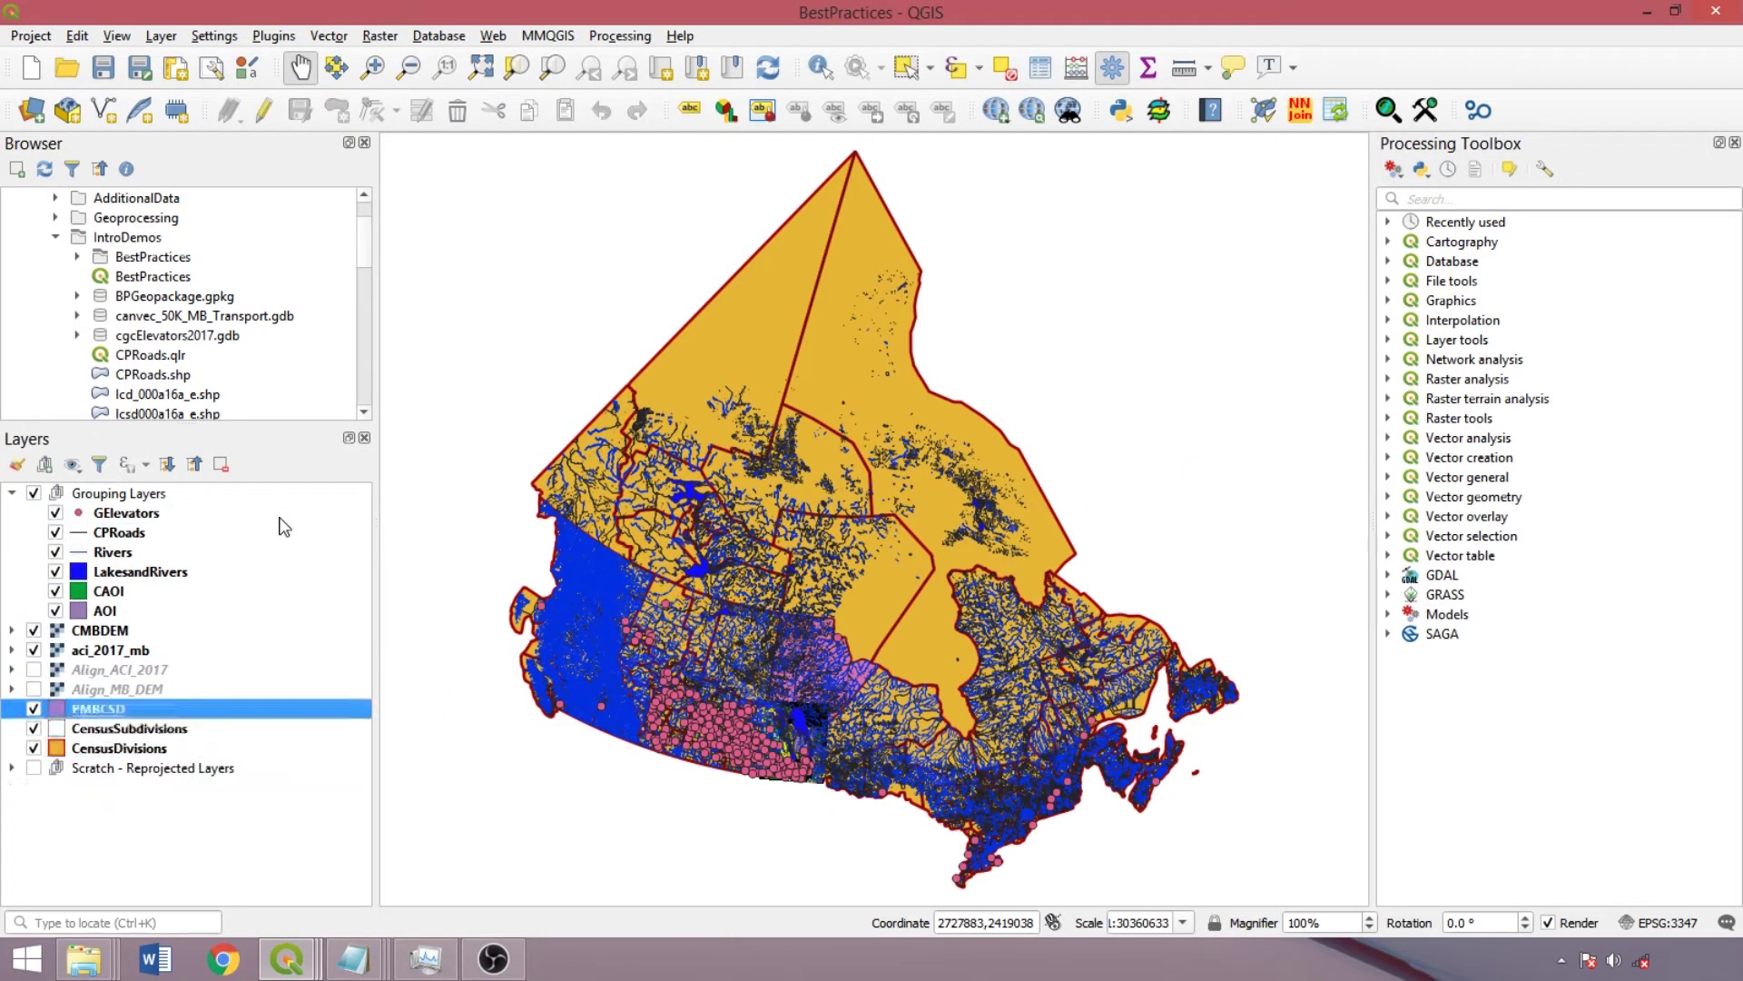
{"action": "key", "text": "Up"}
{"action": "key", "text": "Up"}
{"action": "key", "text": "Up"}
{"action": "key", "text": "Up"}
{"action": "key", "text": "Up"}
{"action": "key", "text": "Up"}
{"action": "key", "text": "Up"}
{"action": "key", "text": "Up"}
{"action": "key", "text": "Up"}
{"action": "key", "text": "Up"}
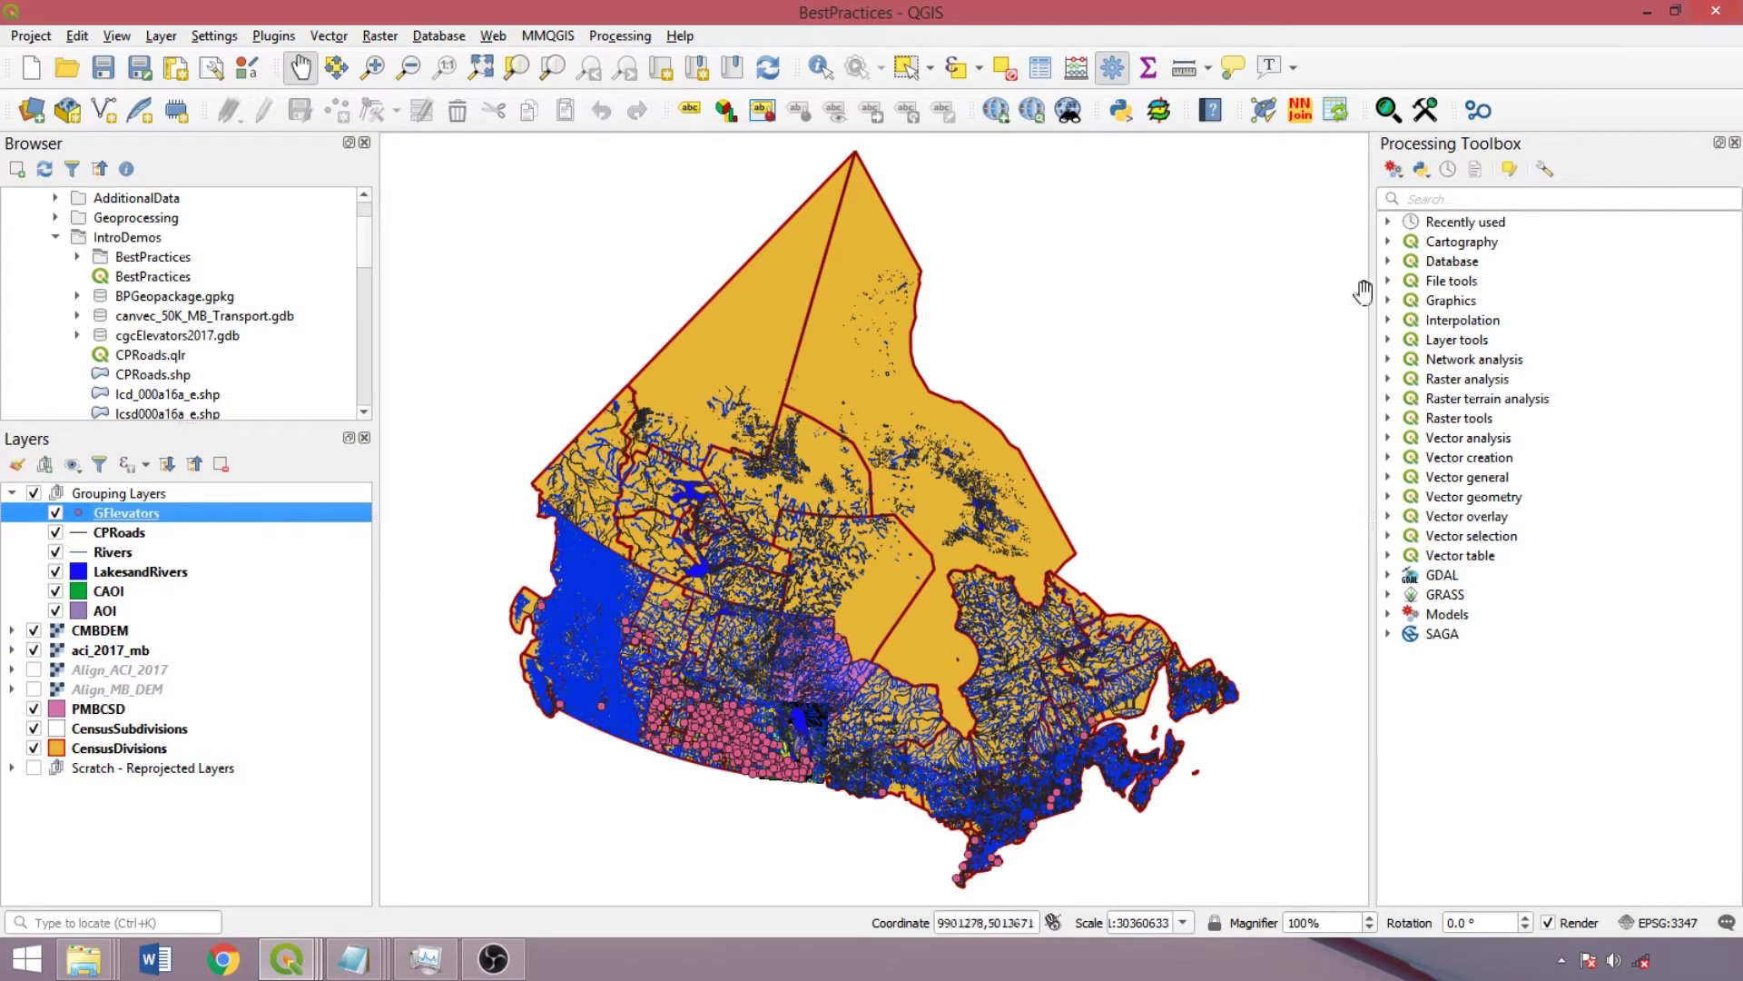
Open Package layers from a 'package' toolbox search, tick GElevators and PMBCSD as inputs, and close it unrun.
{"action": "left_click", "coordinate": [1464, 201]}
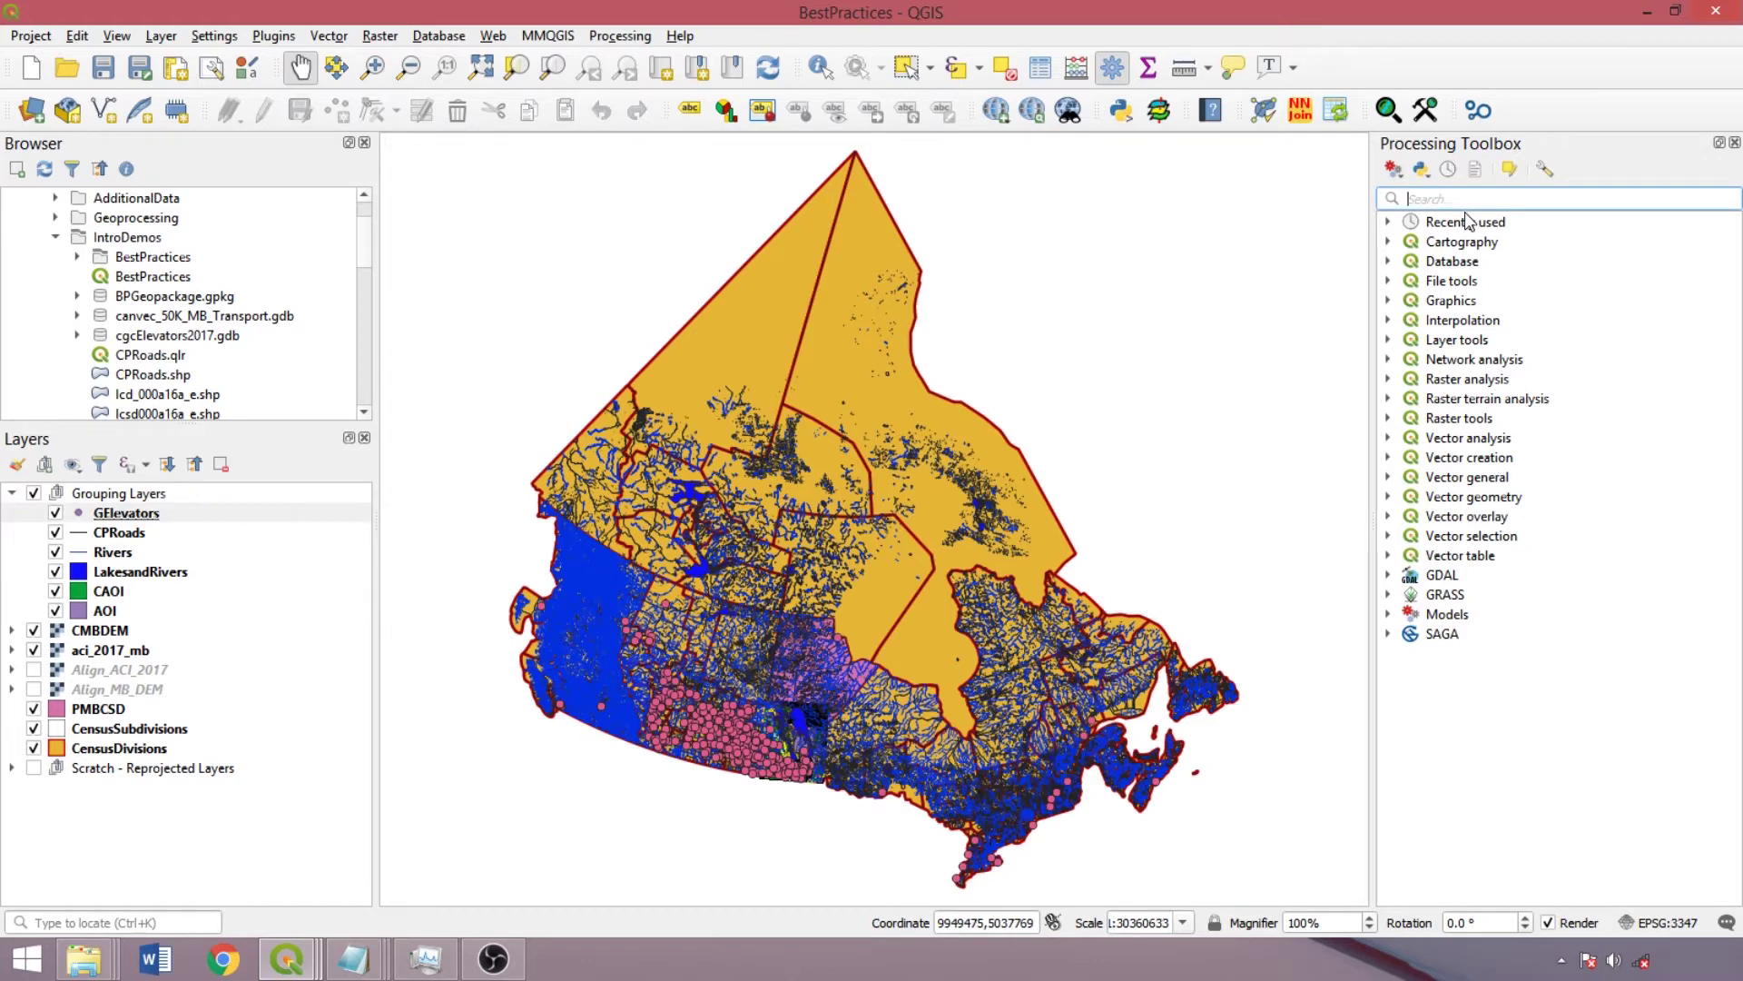
{"action": "type", "text": "package"}
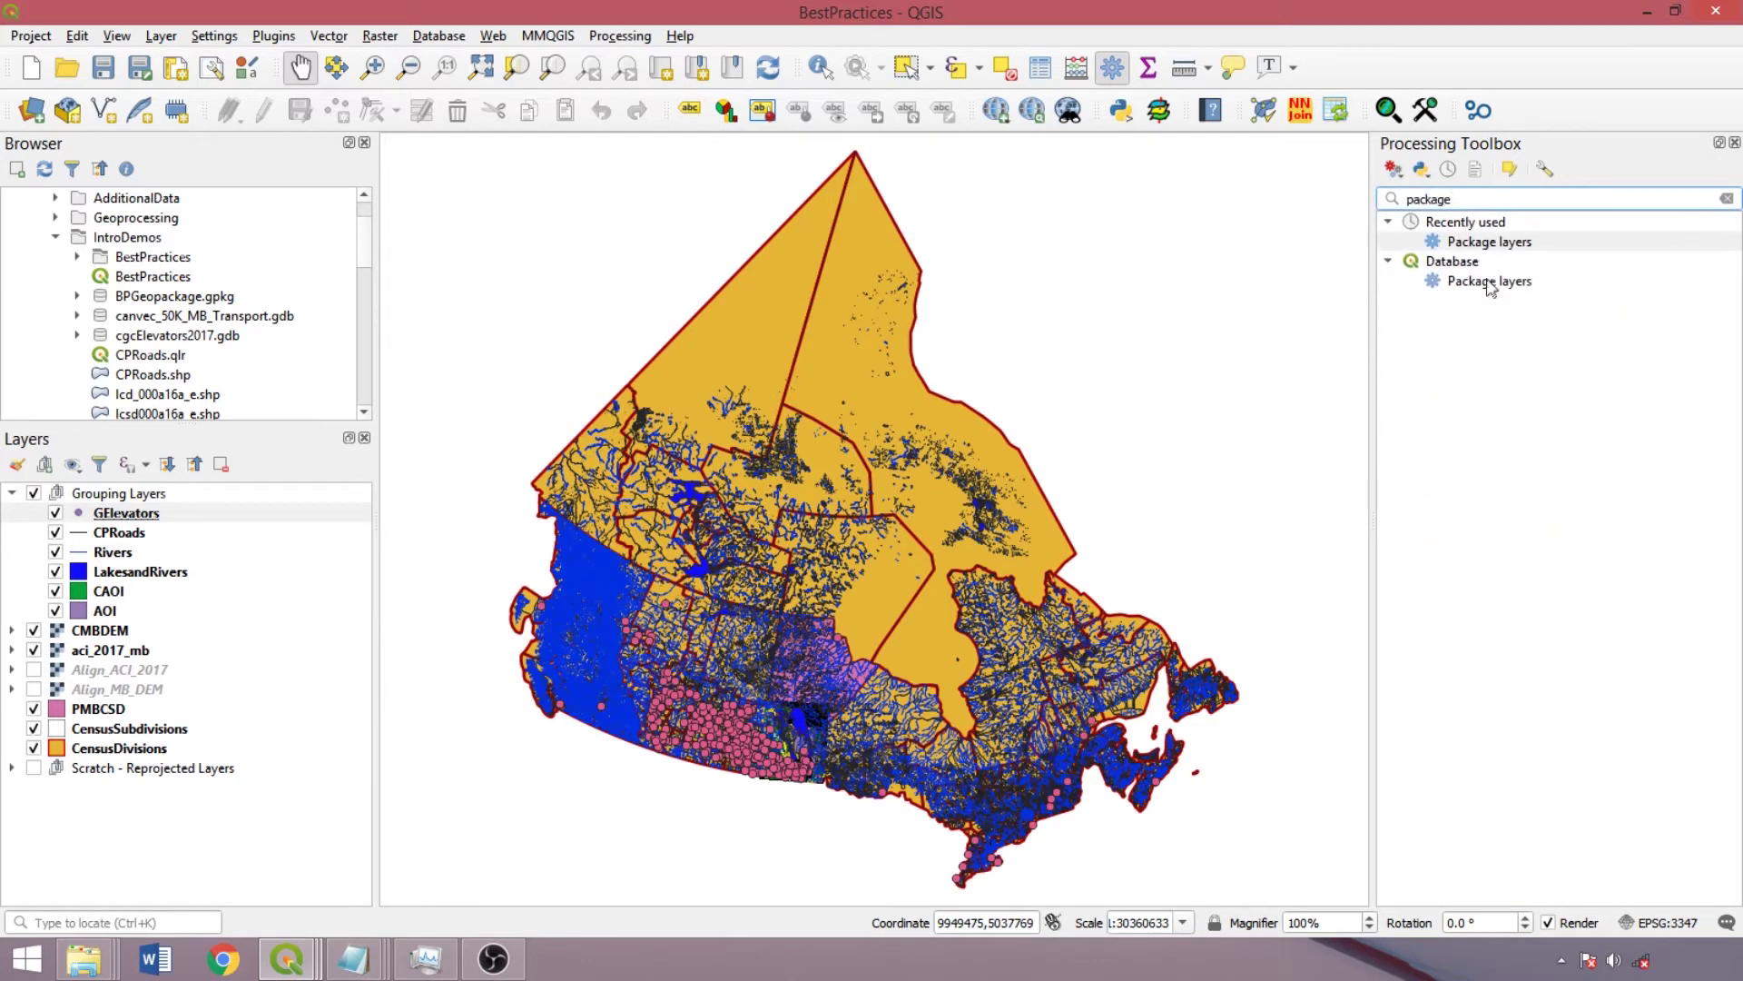
{"action": "double_click", "coordinate": [1490, 282]}
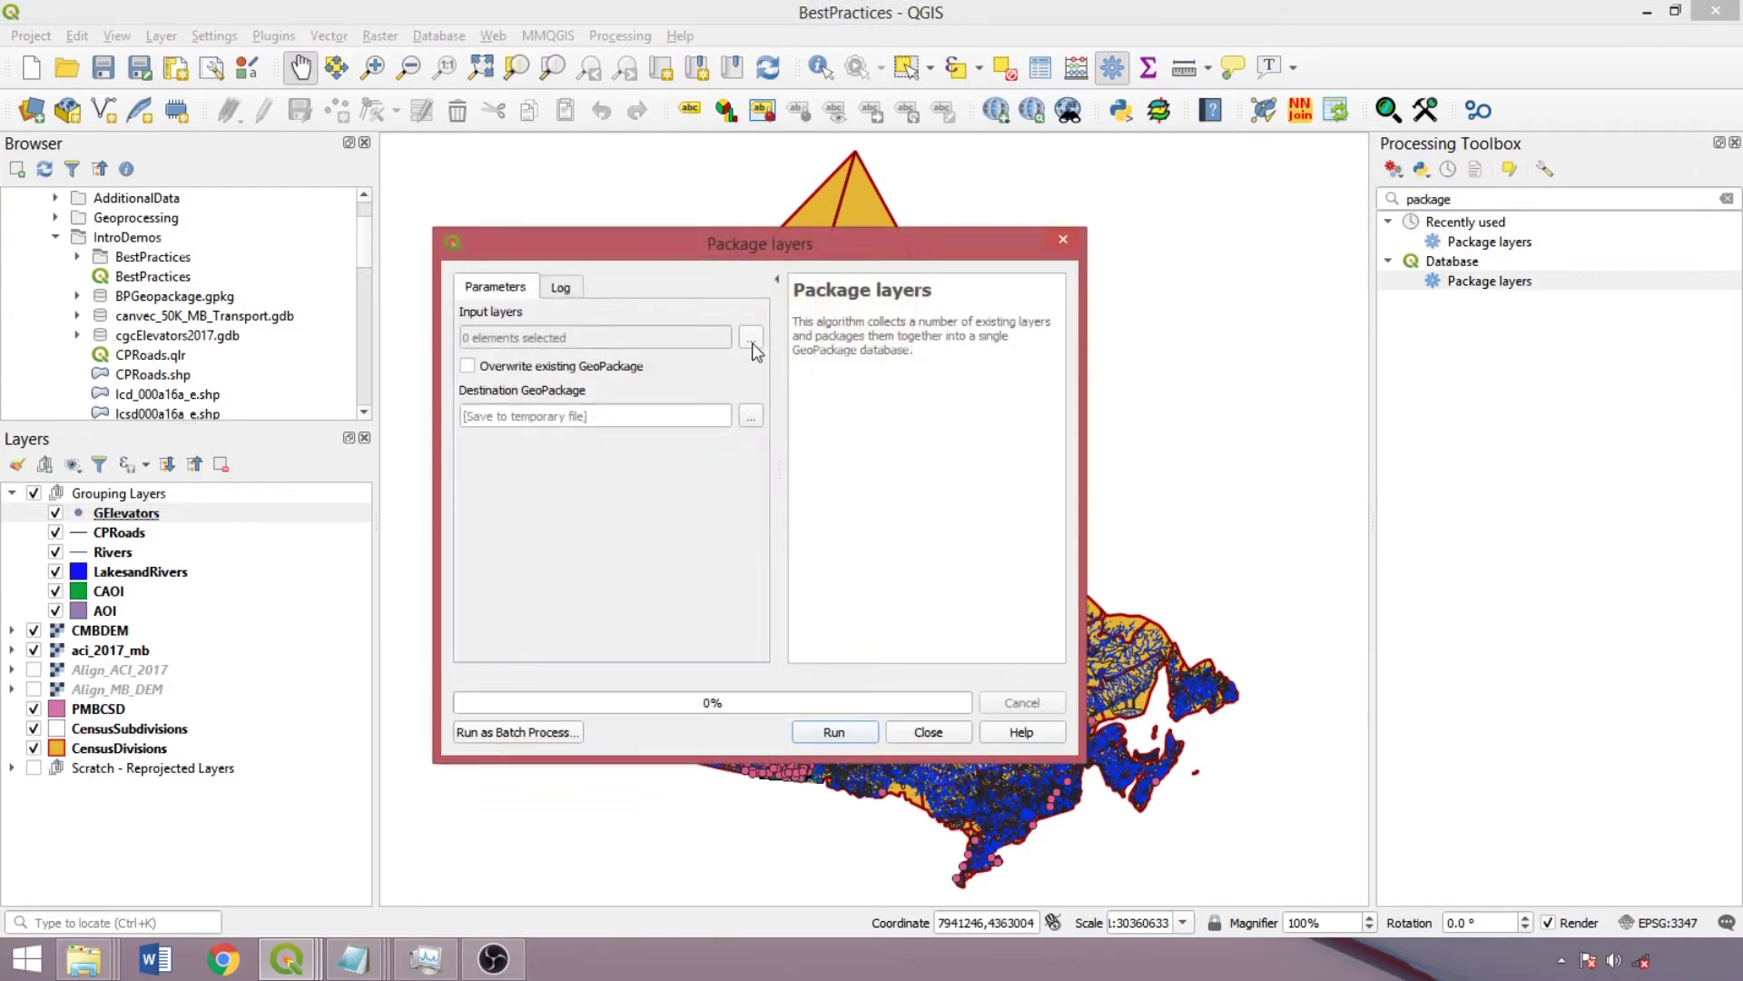
{"action": "left_click", "coordinate": [751, 340]}
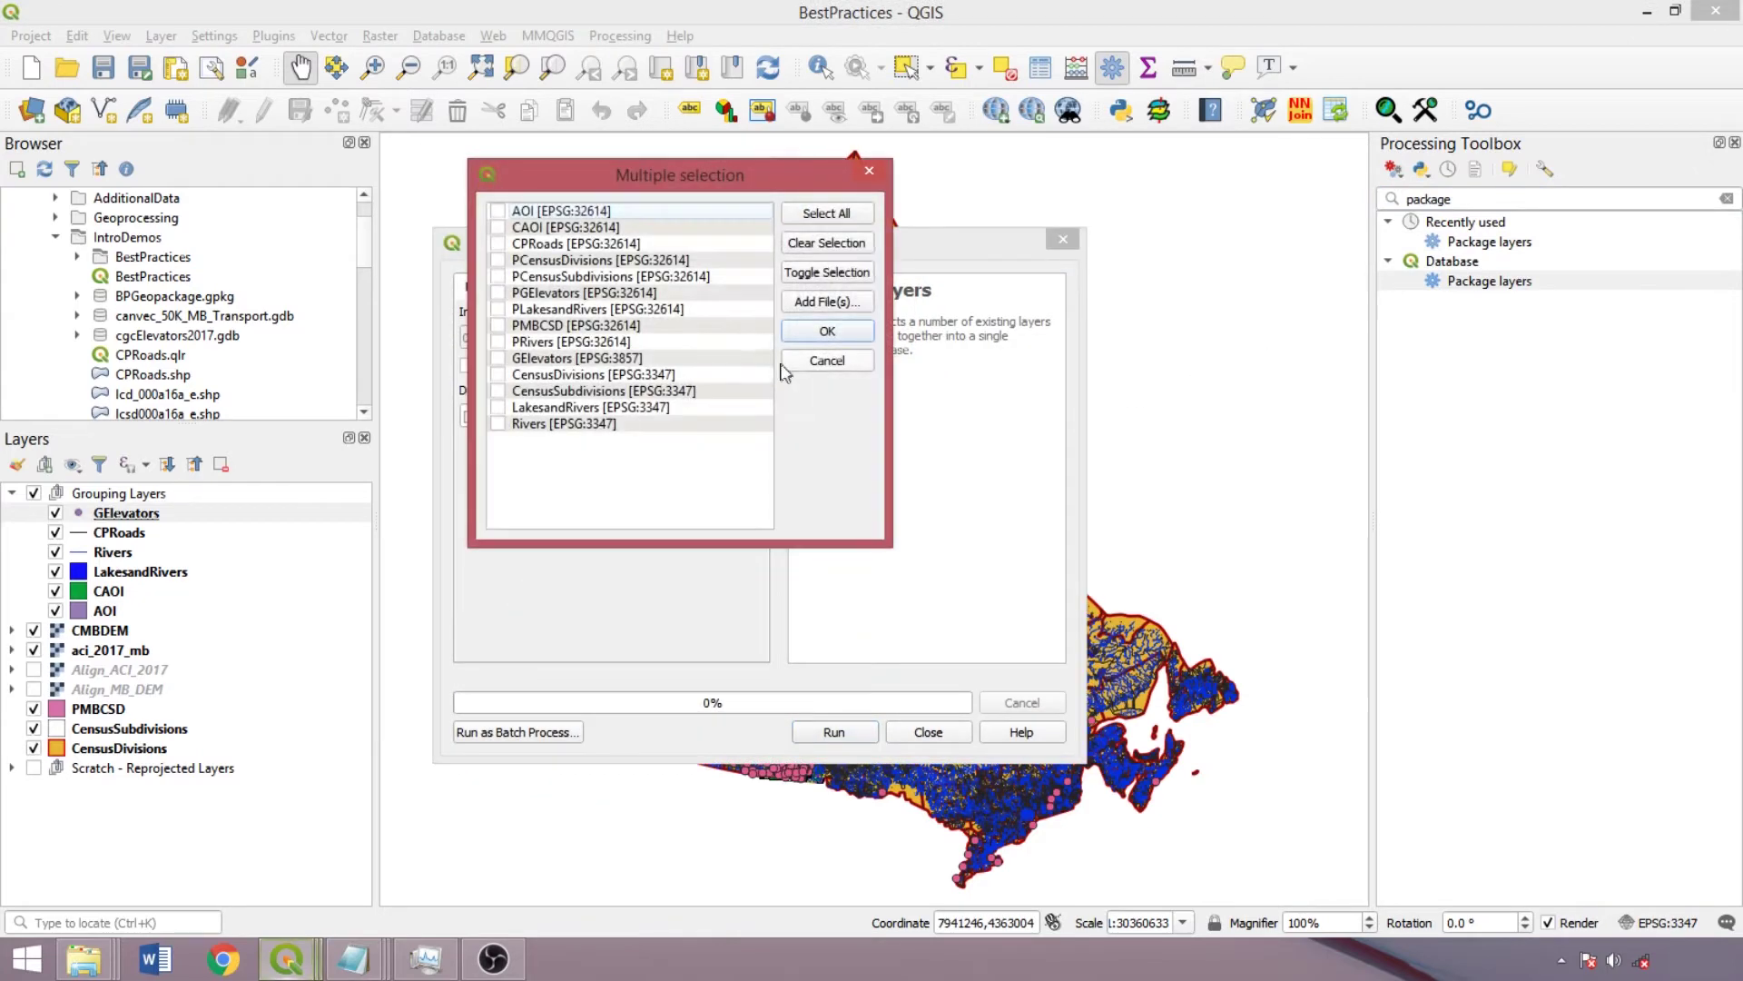
{"action": "left_click", "coordinate": [498, 359]}
{"action": "left_click", "coordinate": [498, 325]}
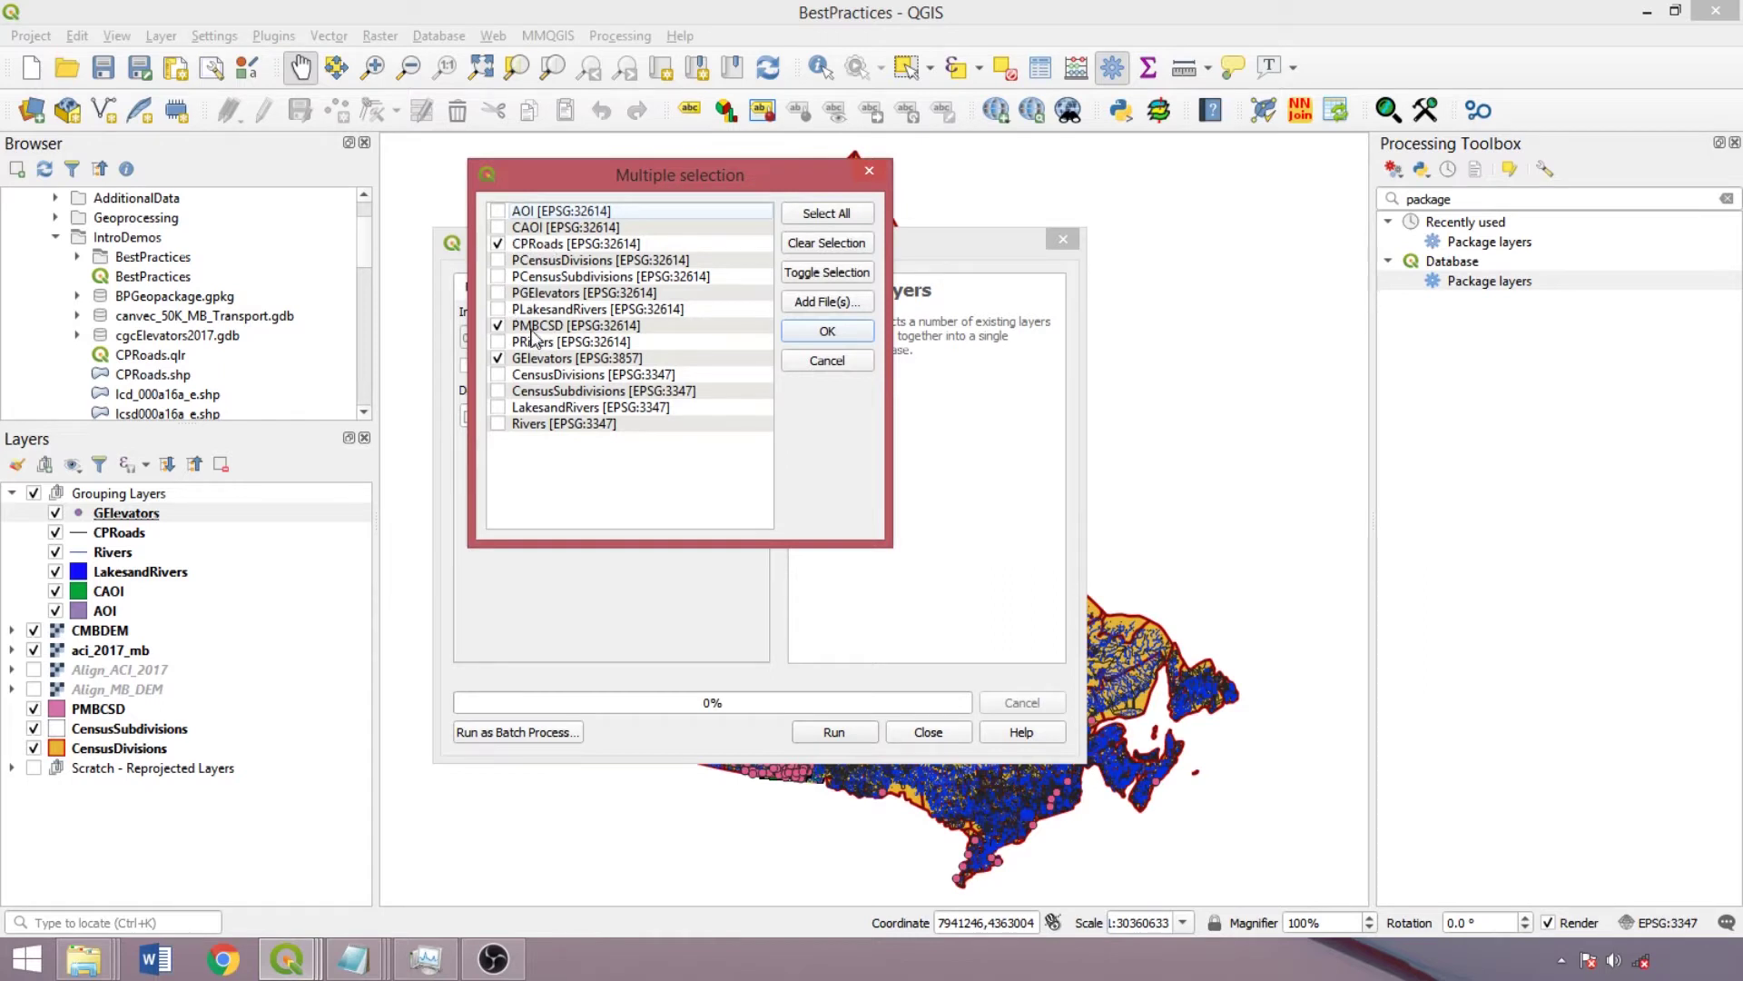
{"action": "left_click", "coordinate": [827, 333]}
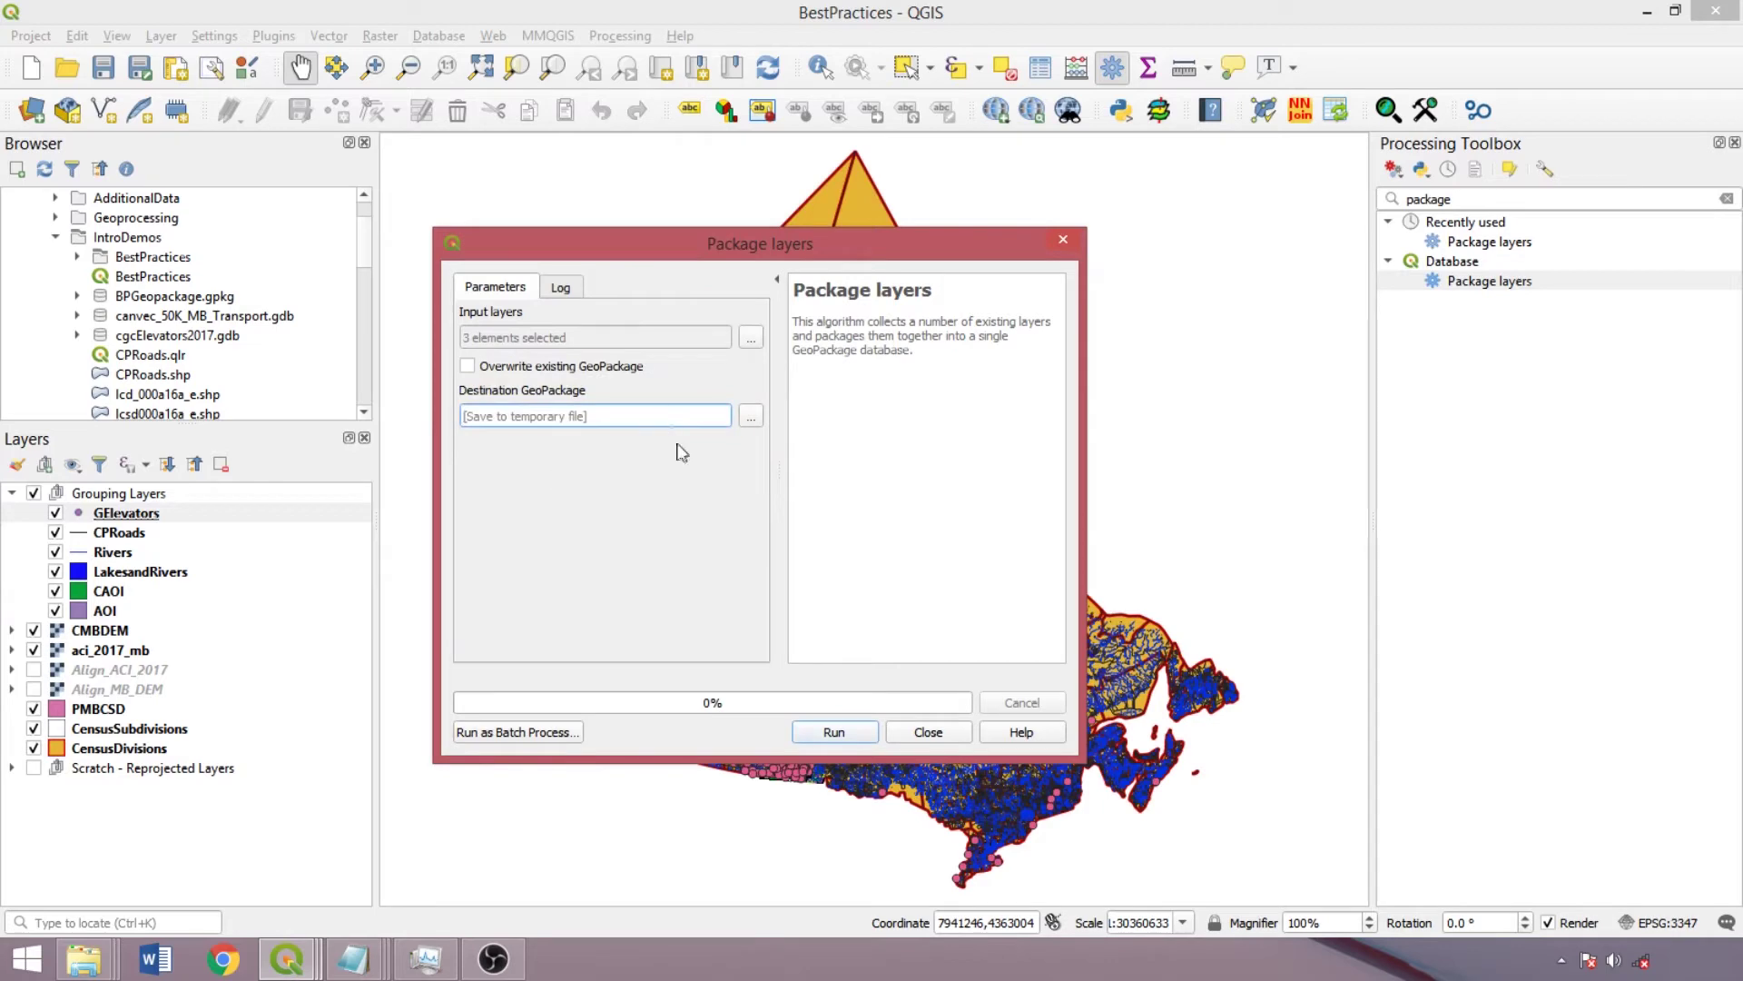
{"action": "left_click", "coordinate": [926, 732]}
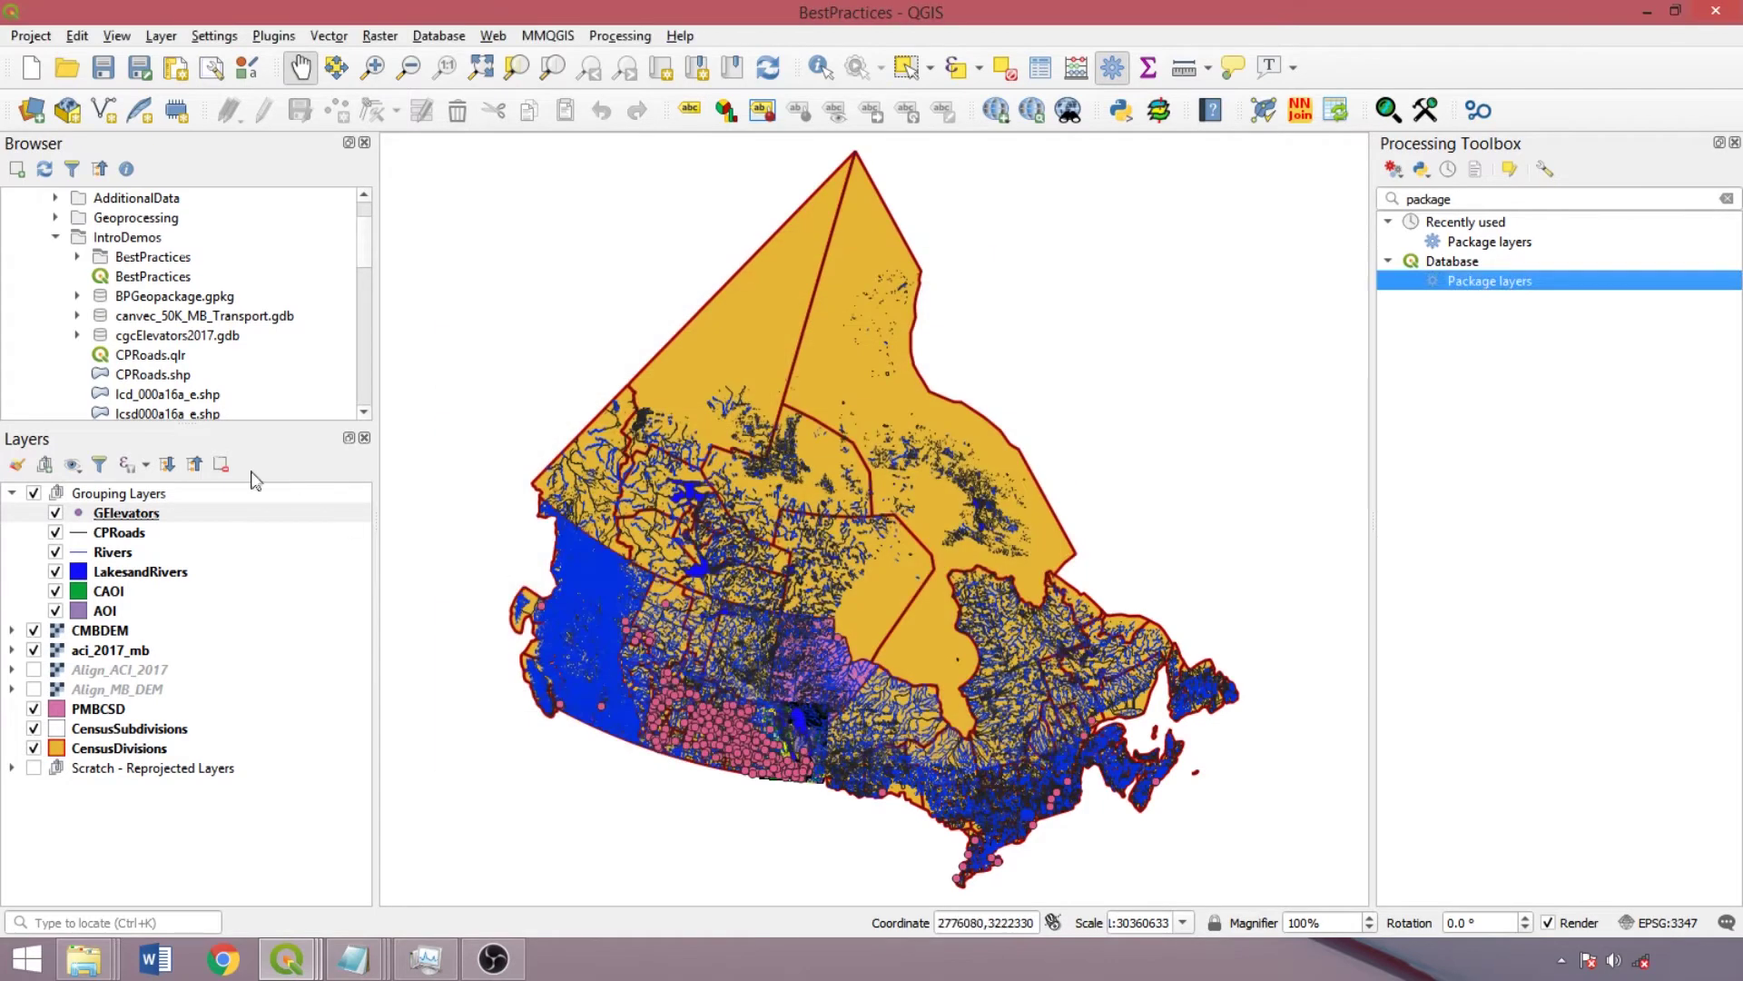
Expand BPGeopackage.gpkg, select its PMBCSD layer, and collapse it again.
{"action": "left_click", "coordinate": [79, 298]}
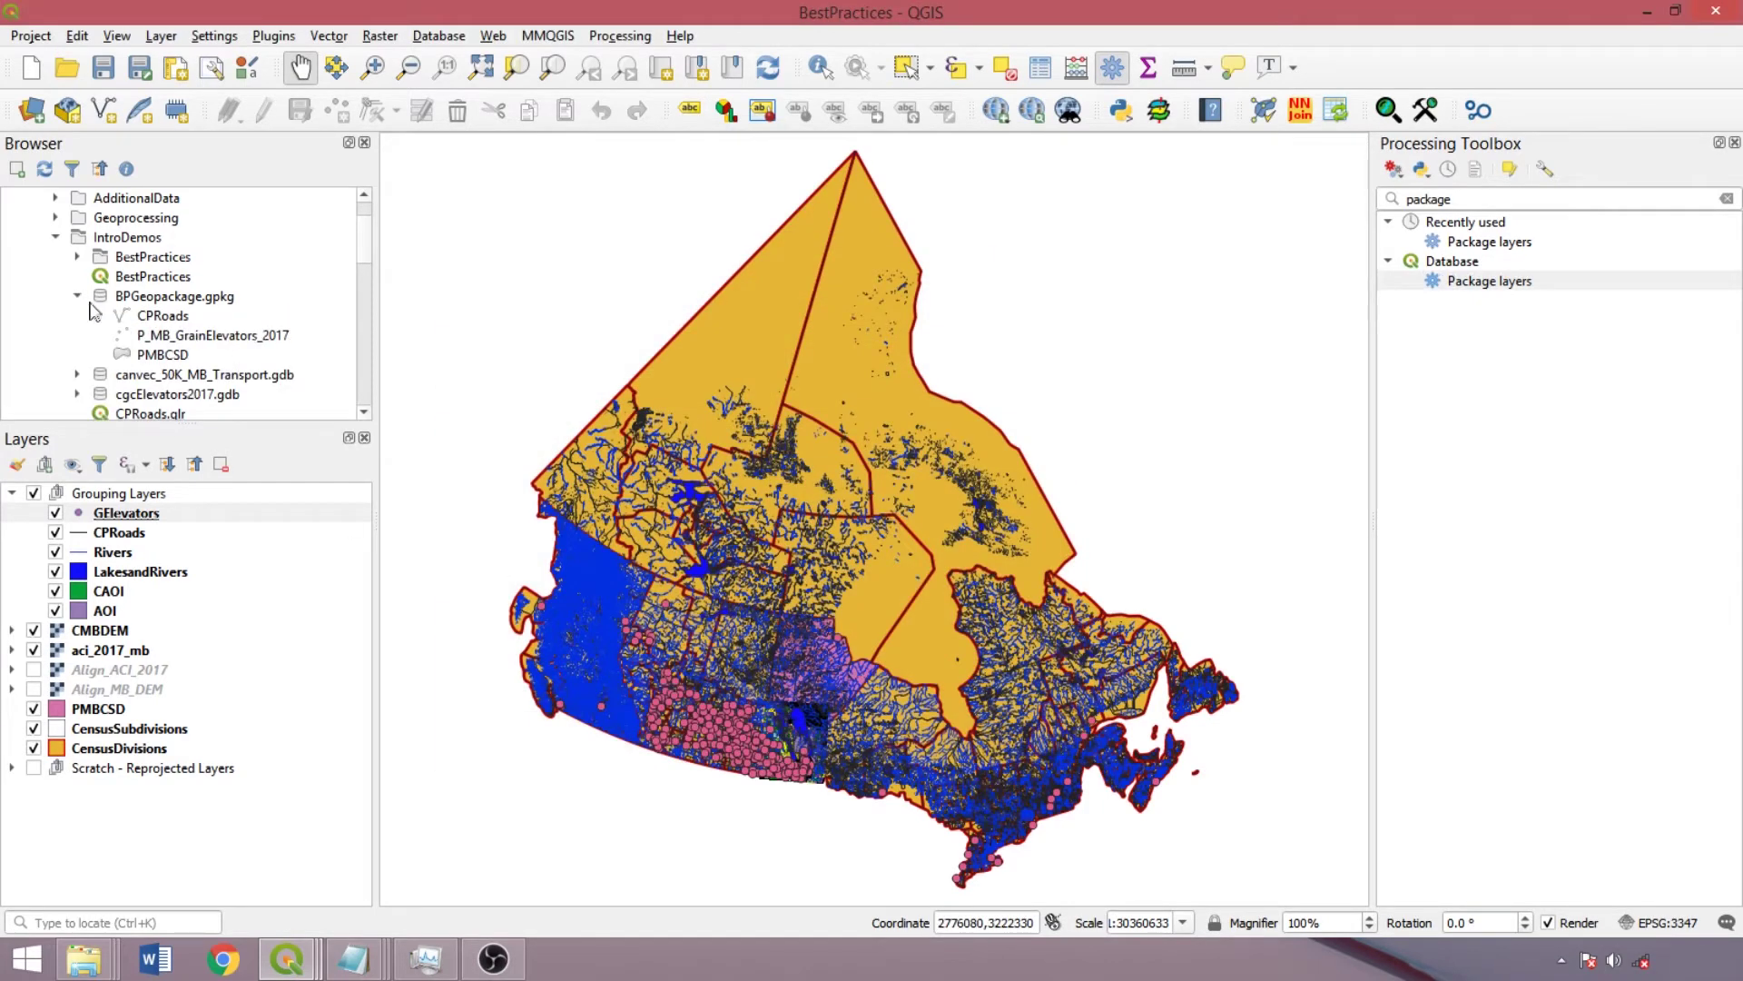
{"action": "left_click", "coordinate": [158, 356]}
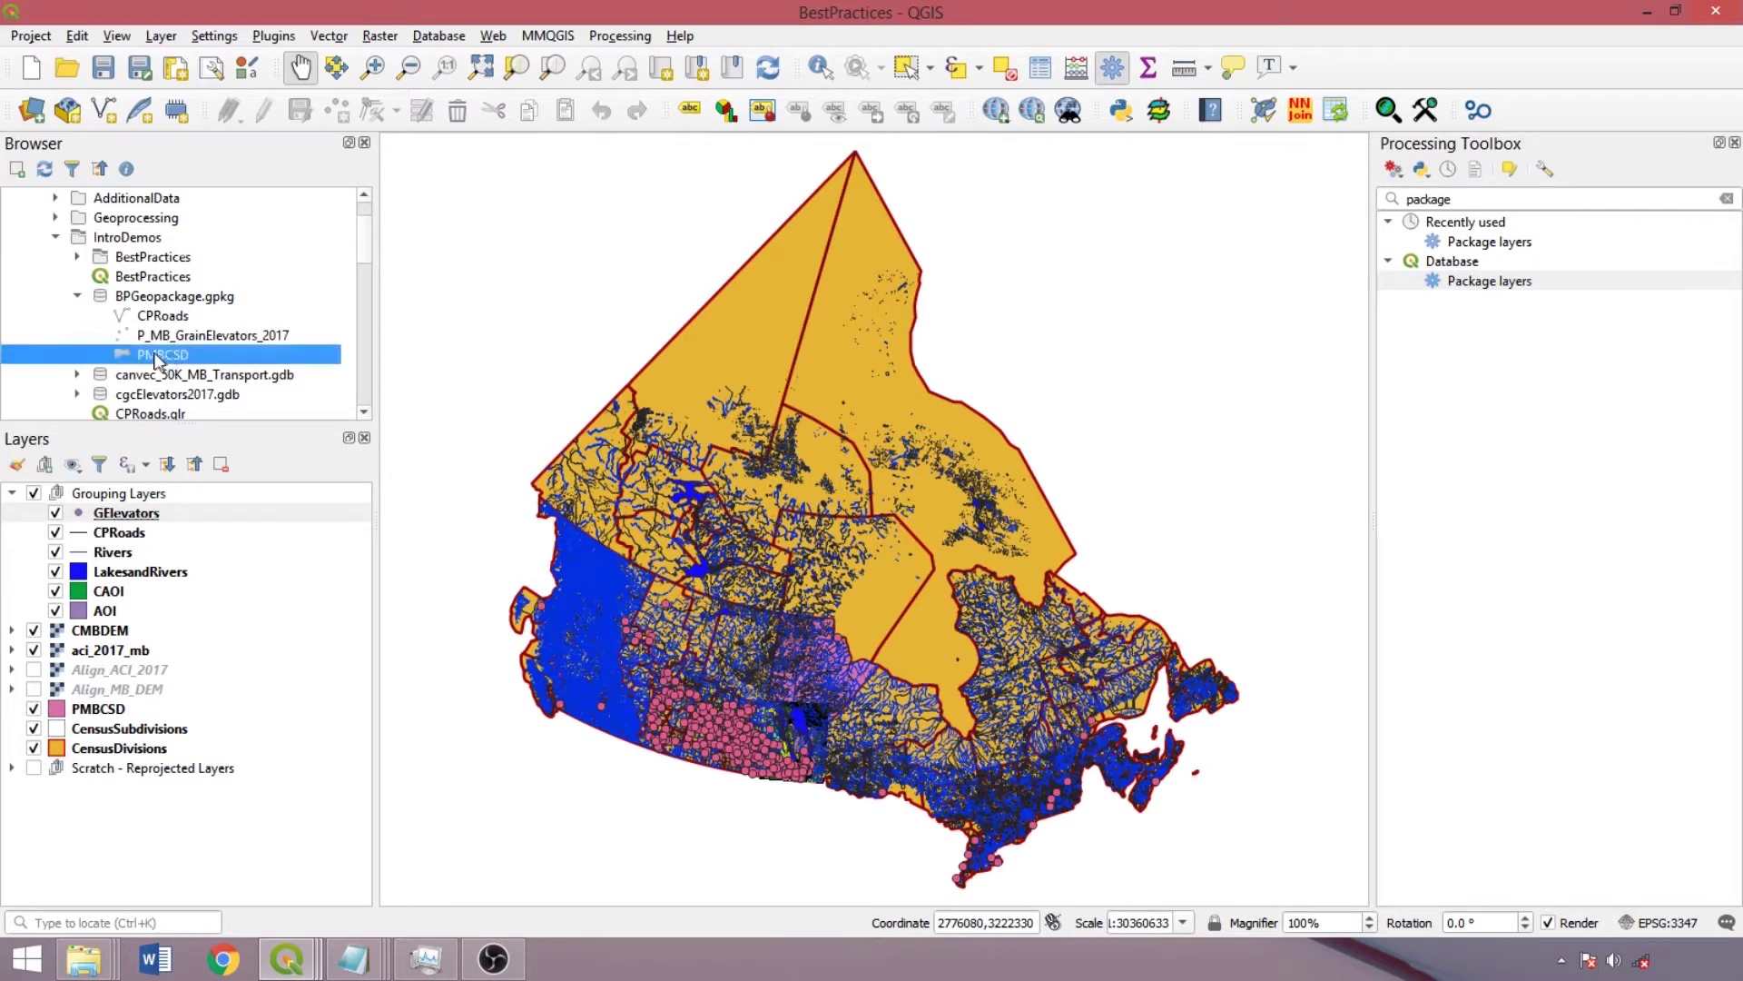
{"action": "left_click", "coordinate": [78, 297]}
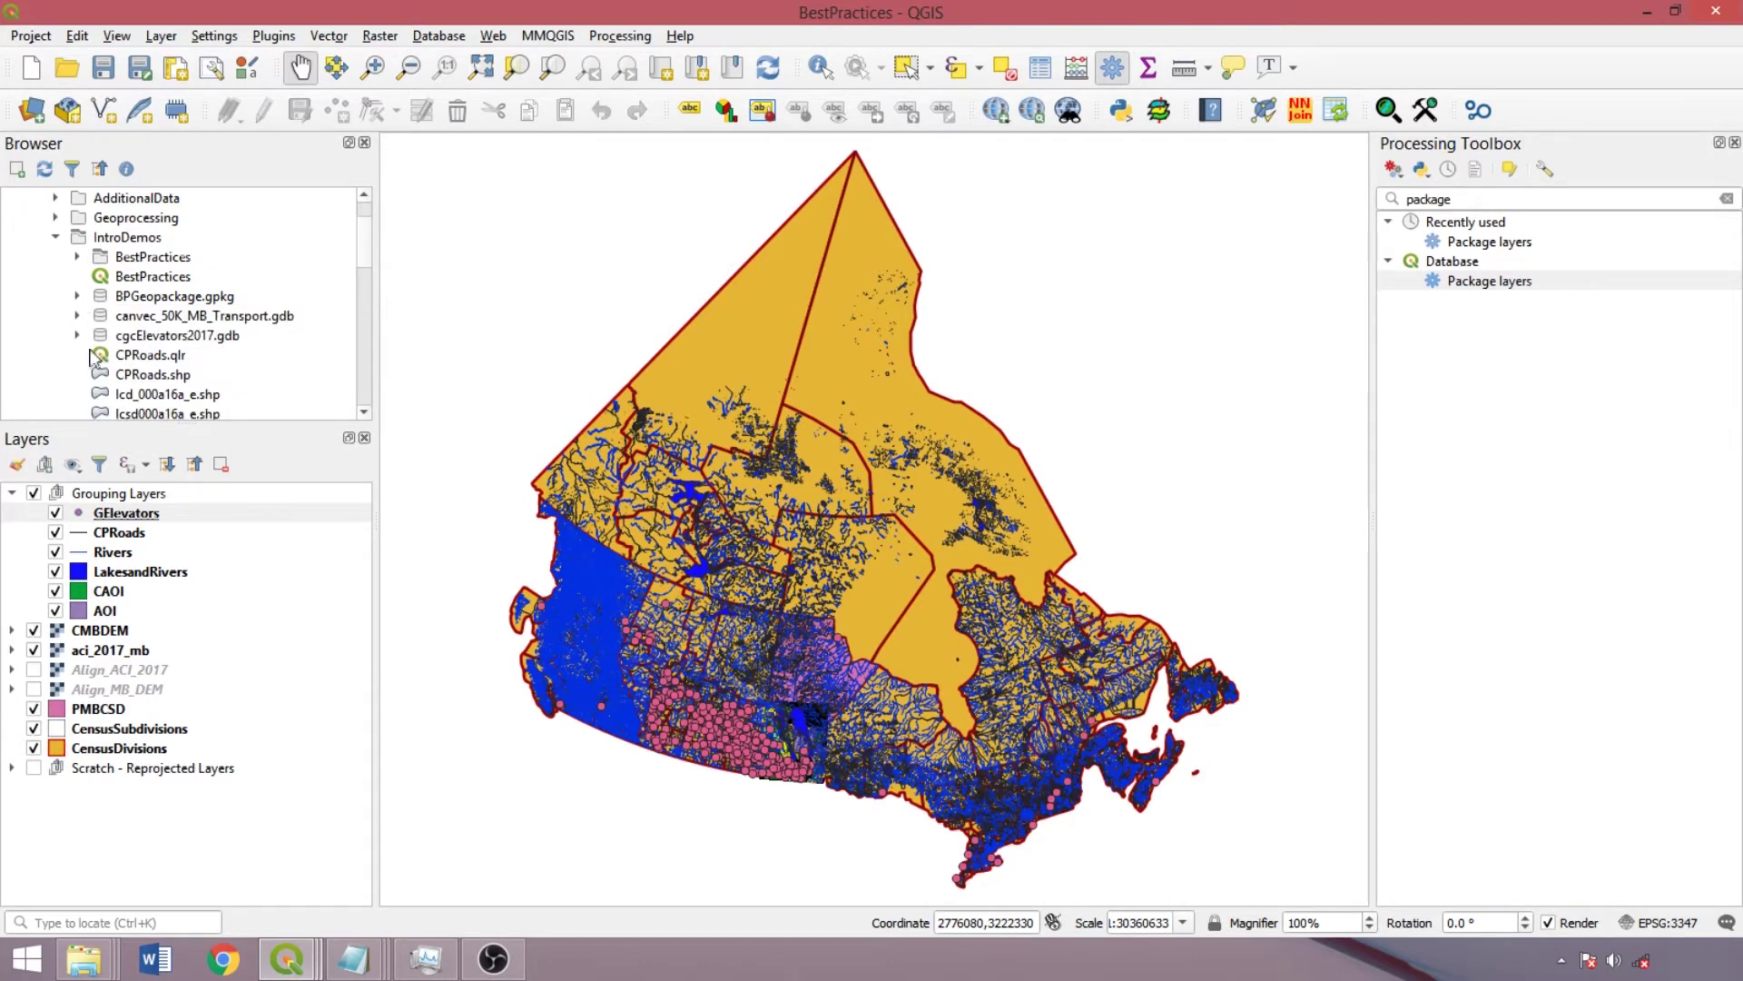
Open the LakesandRivers export dialog with ESRI Shapefile format, then cancel without saving.
{"action": "right_click", "coordinate": [141, 574]}
{"action": "mouse_move", "coordinate": [234, 513]}
{"action": "left_click", "coordinate": [506, 520]}
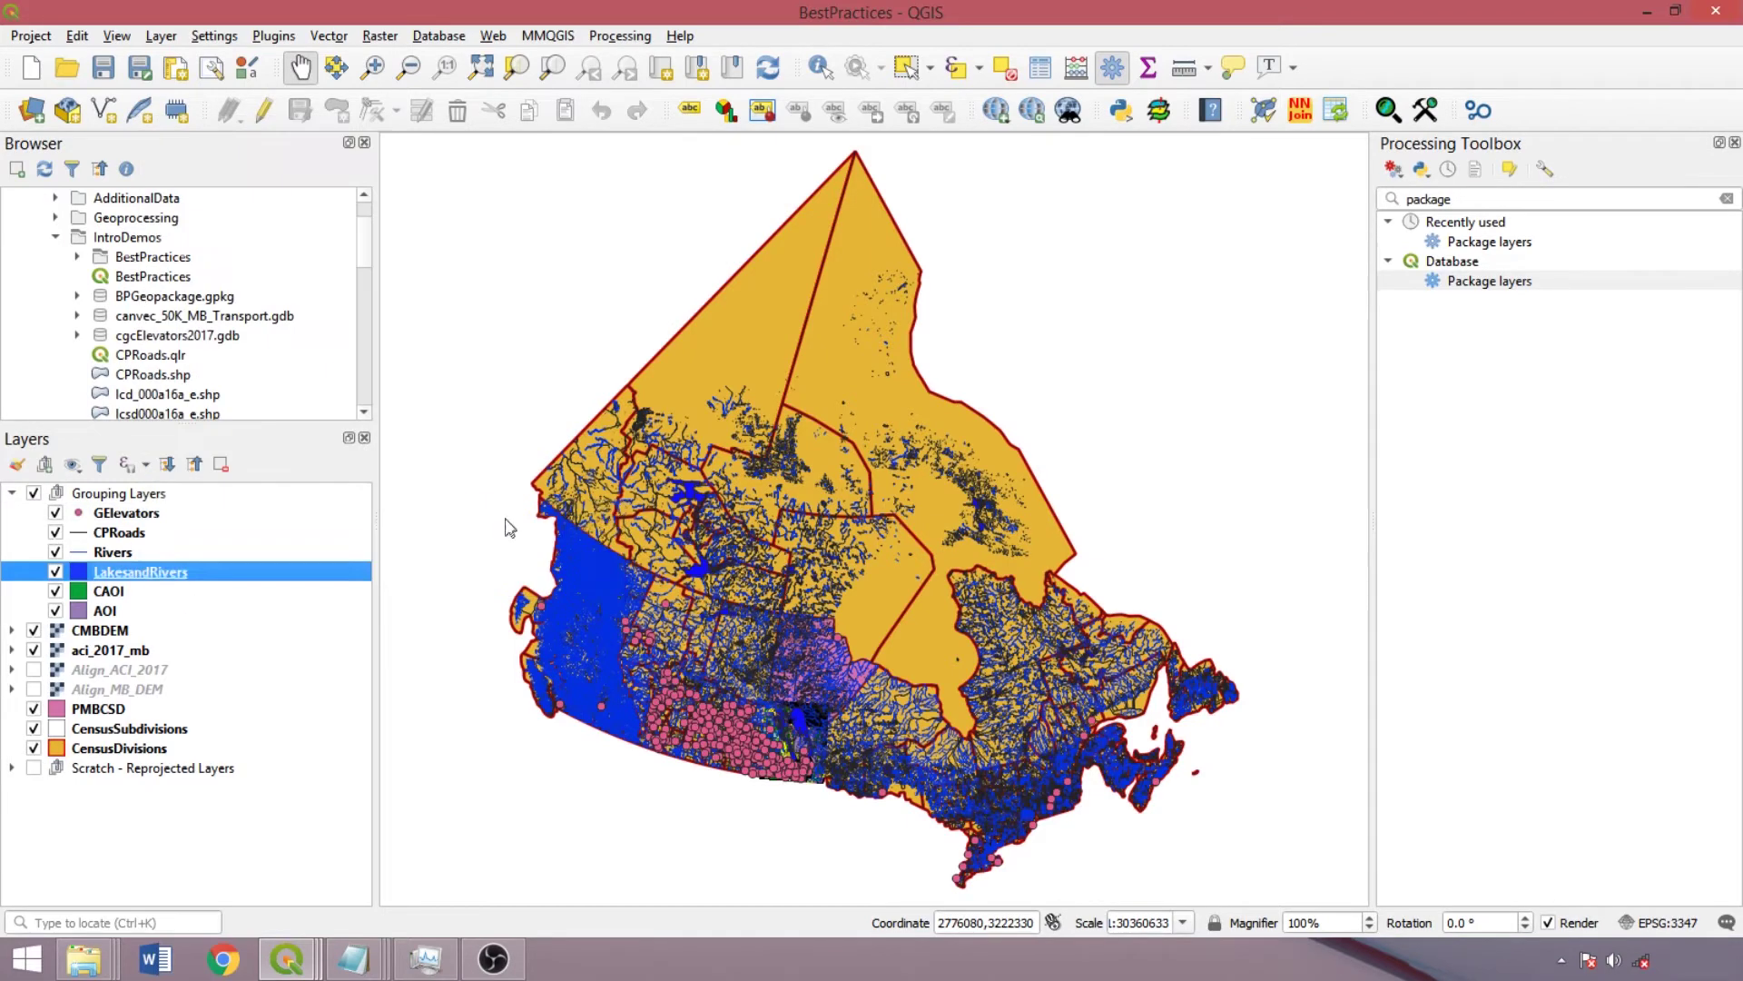
{"action": "left_click", "coordinate": [754, 251]}
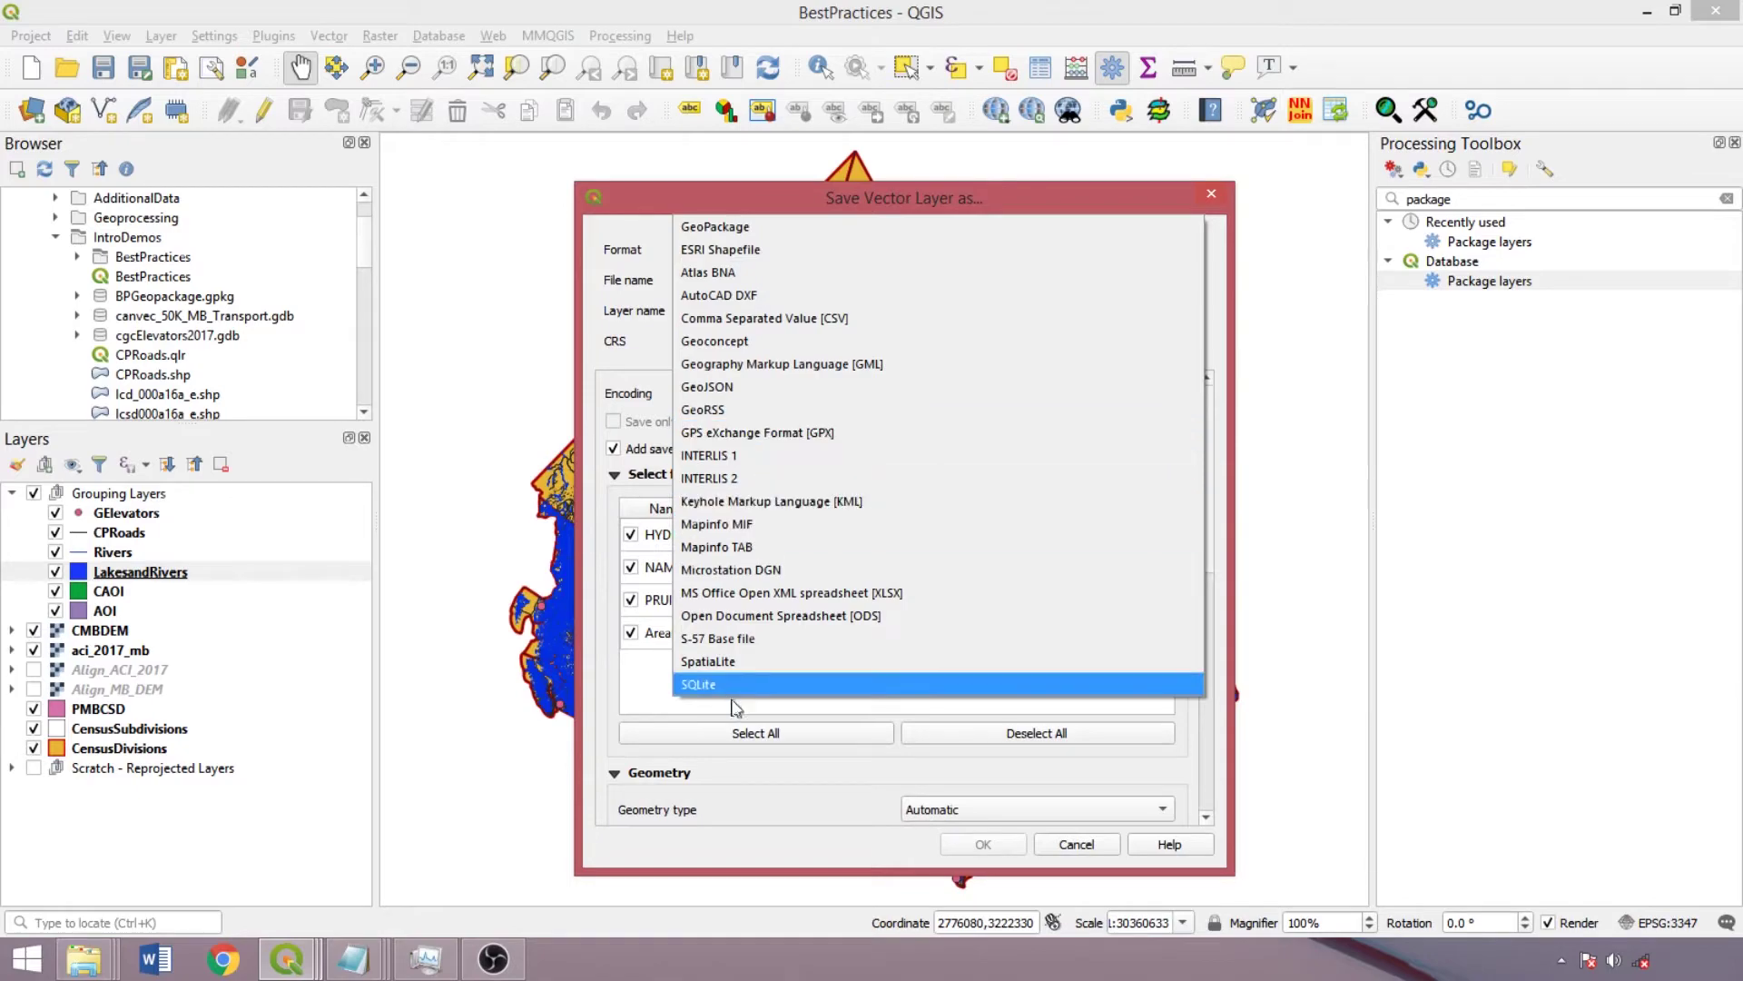
{"action": "left_click", "coordinate": [786, 205]}
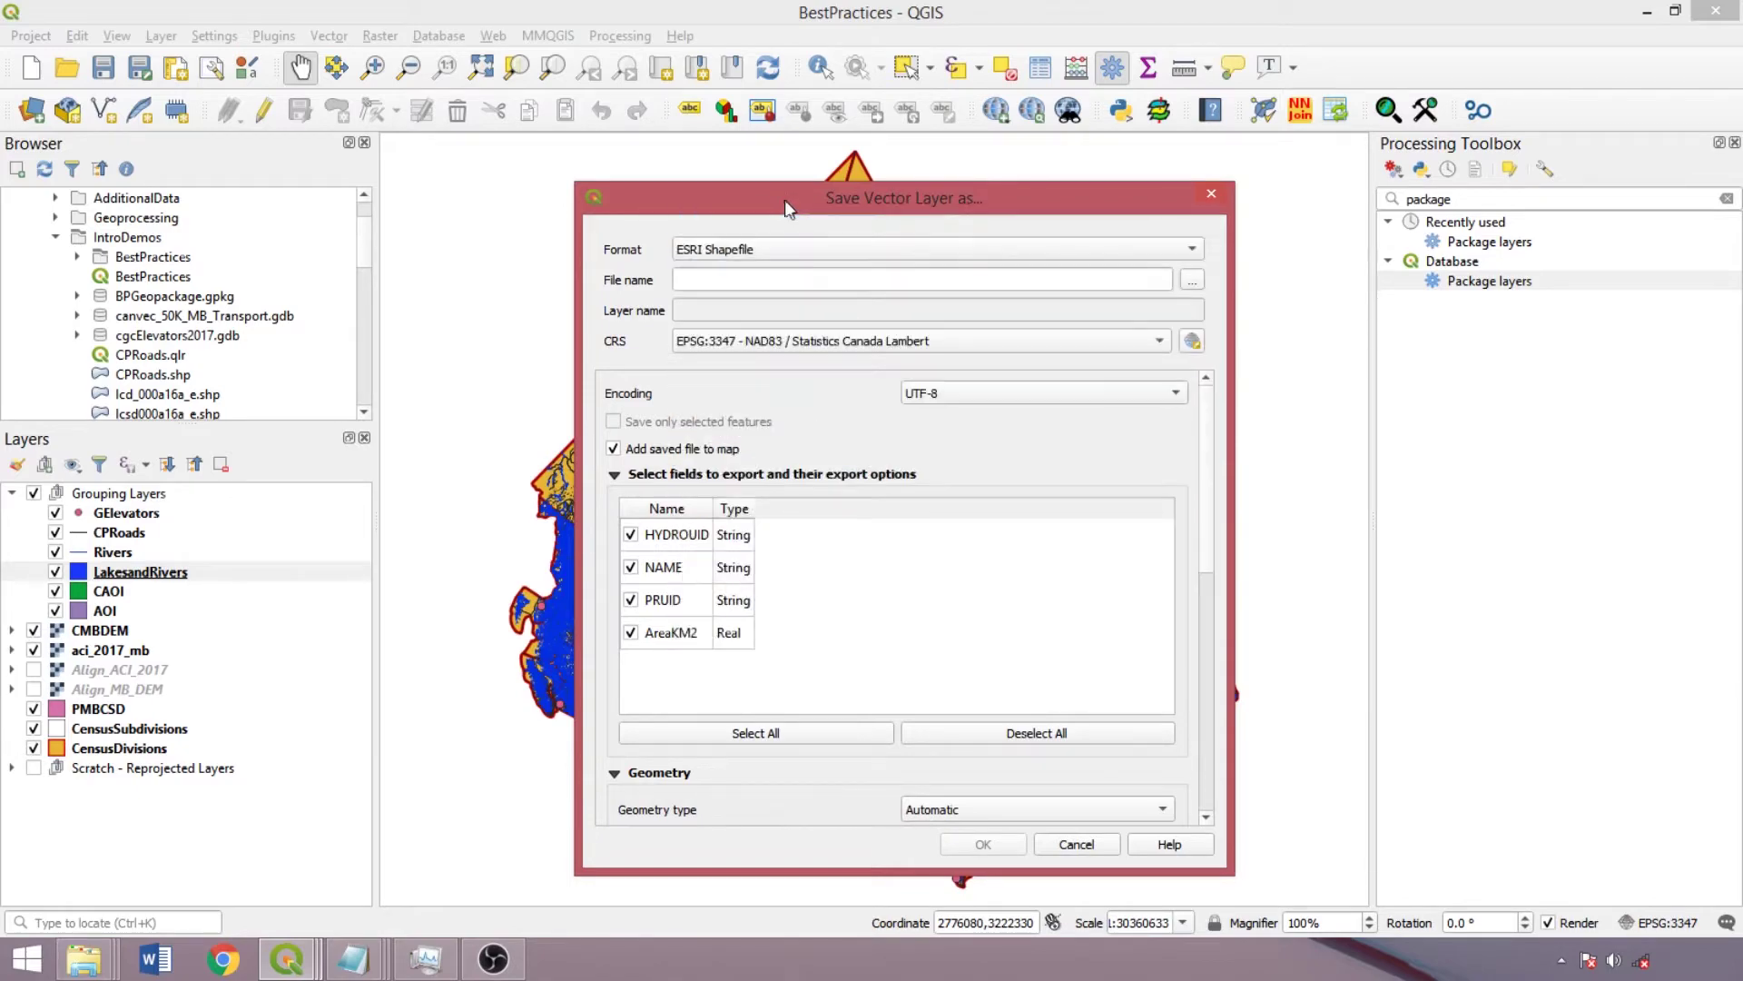
{"action": "left_click", "coordinate": [1210, 197]}
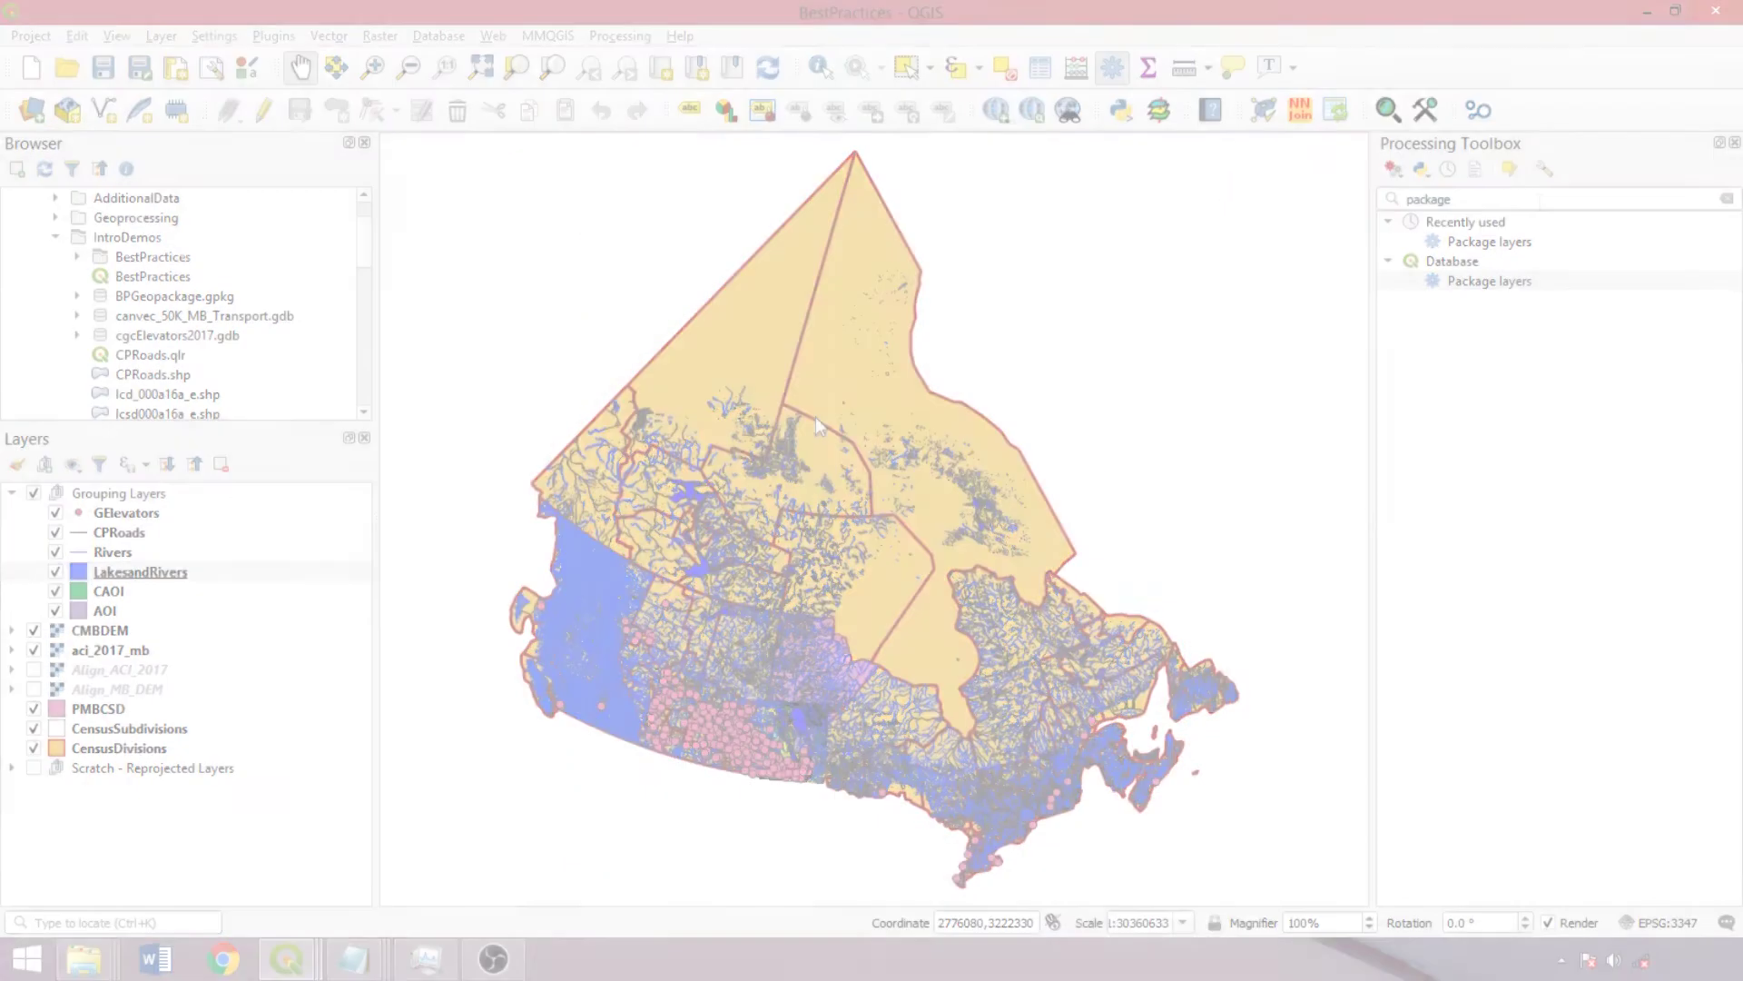
{"action": "left_click", "coordinate": [1537, 200]}
Find Create spatial index via 'create spa', then 'build over' for Build overviews, and clear the search.
{"action": "type", "text": "create"}
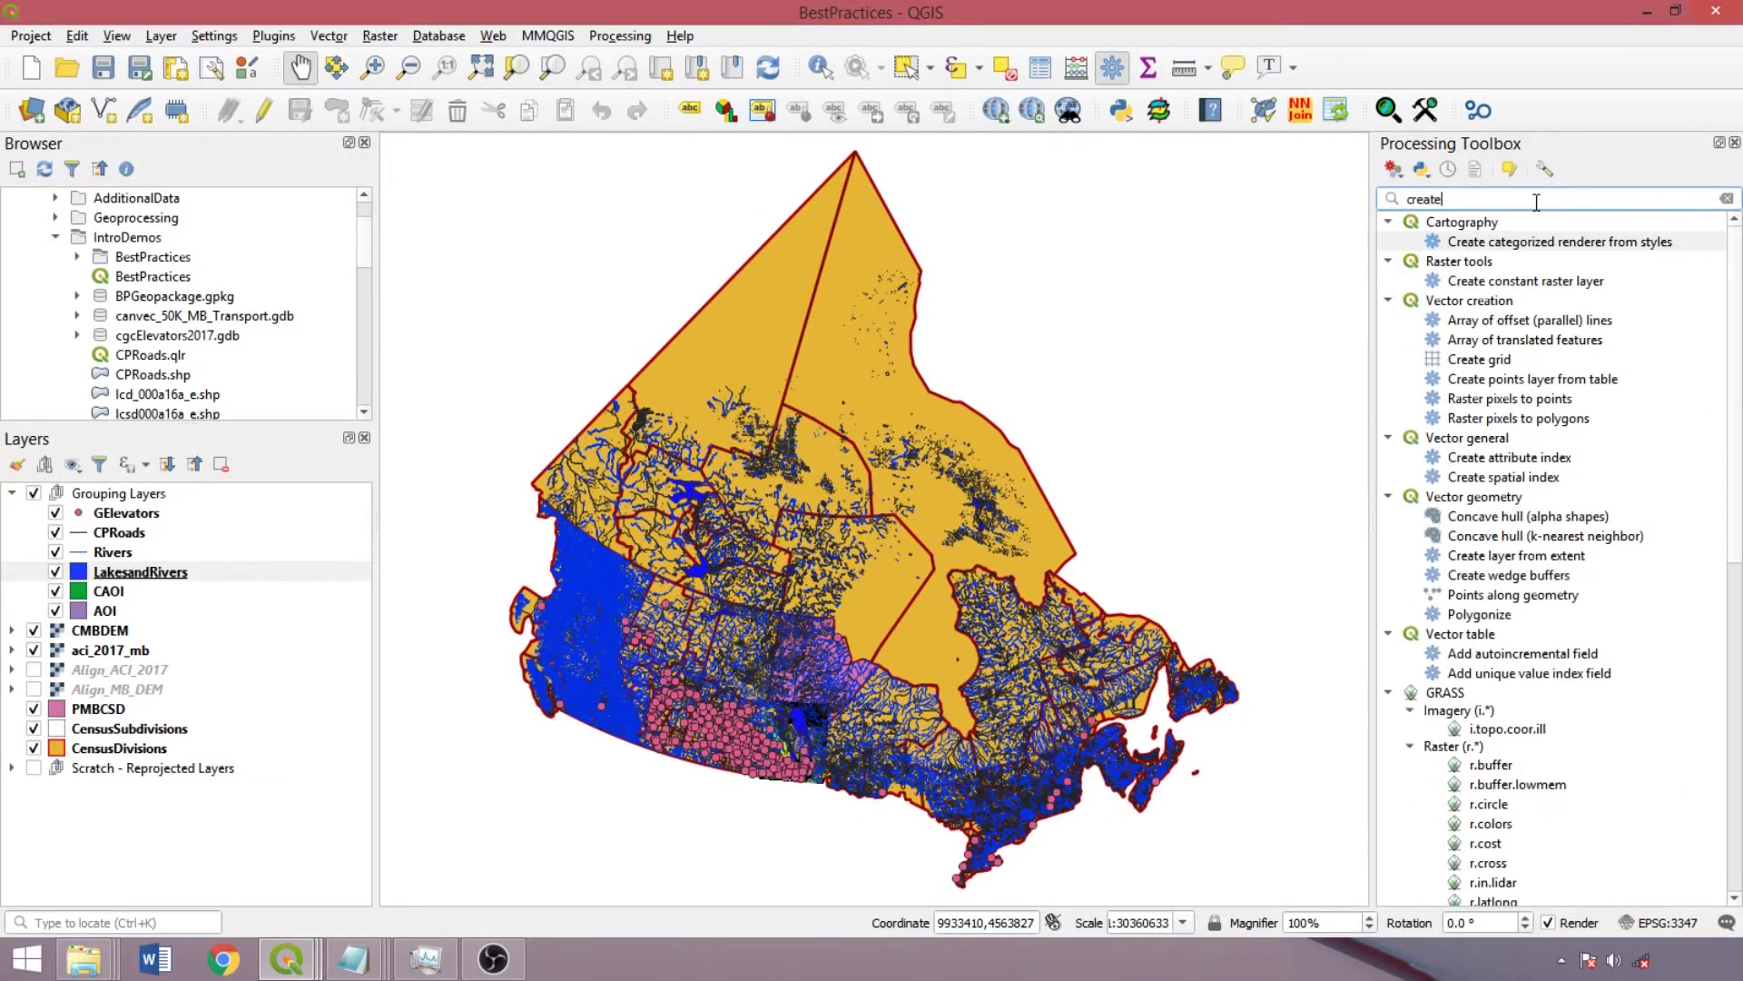
{"action": "type", "text": " spa"}
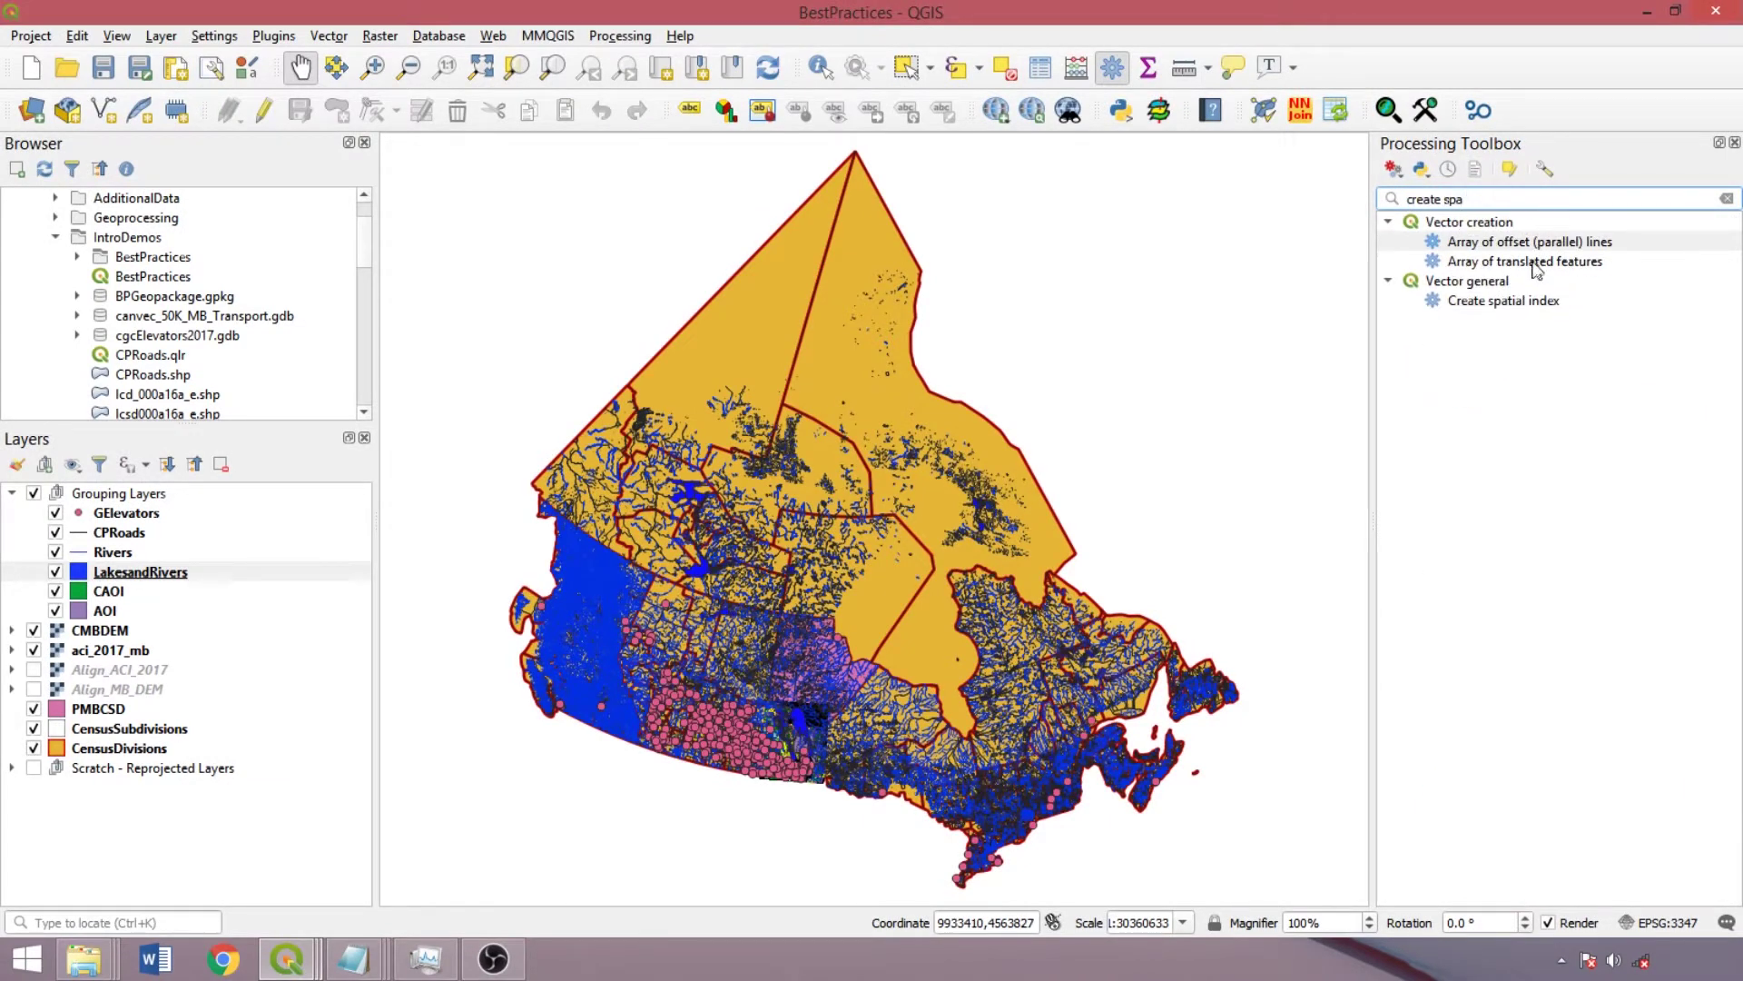
{"action": "left_click", "coordinate": [1516, 302]}
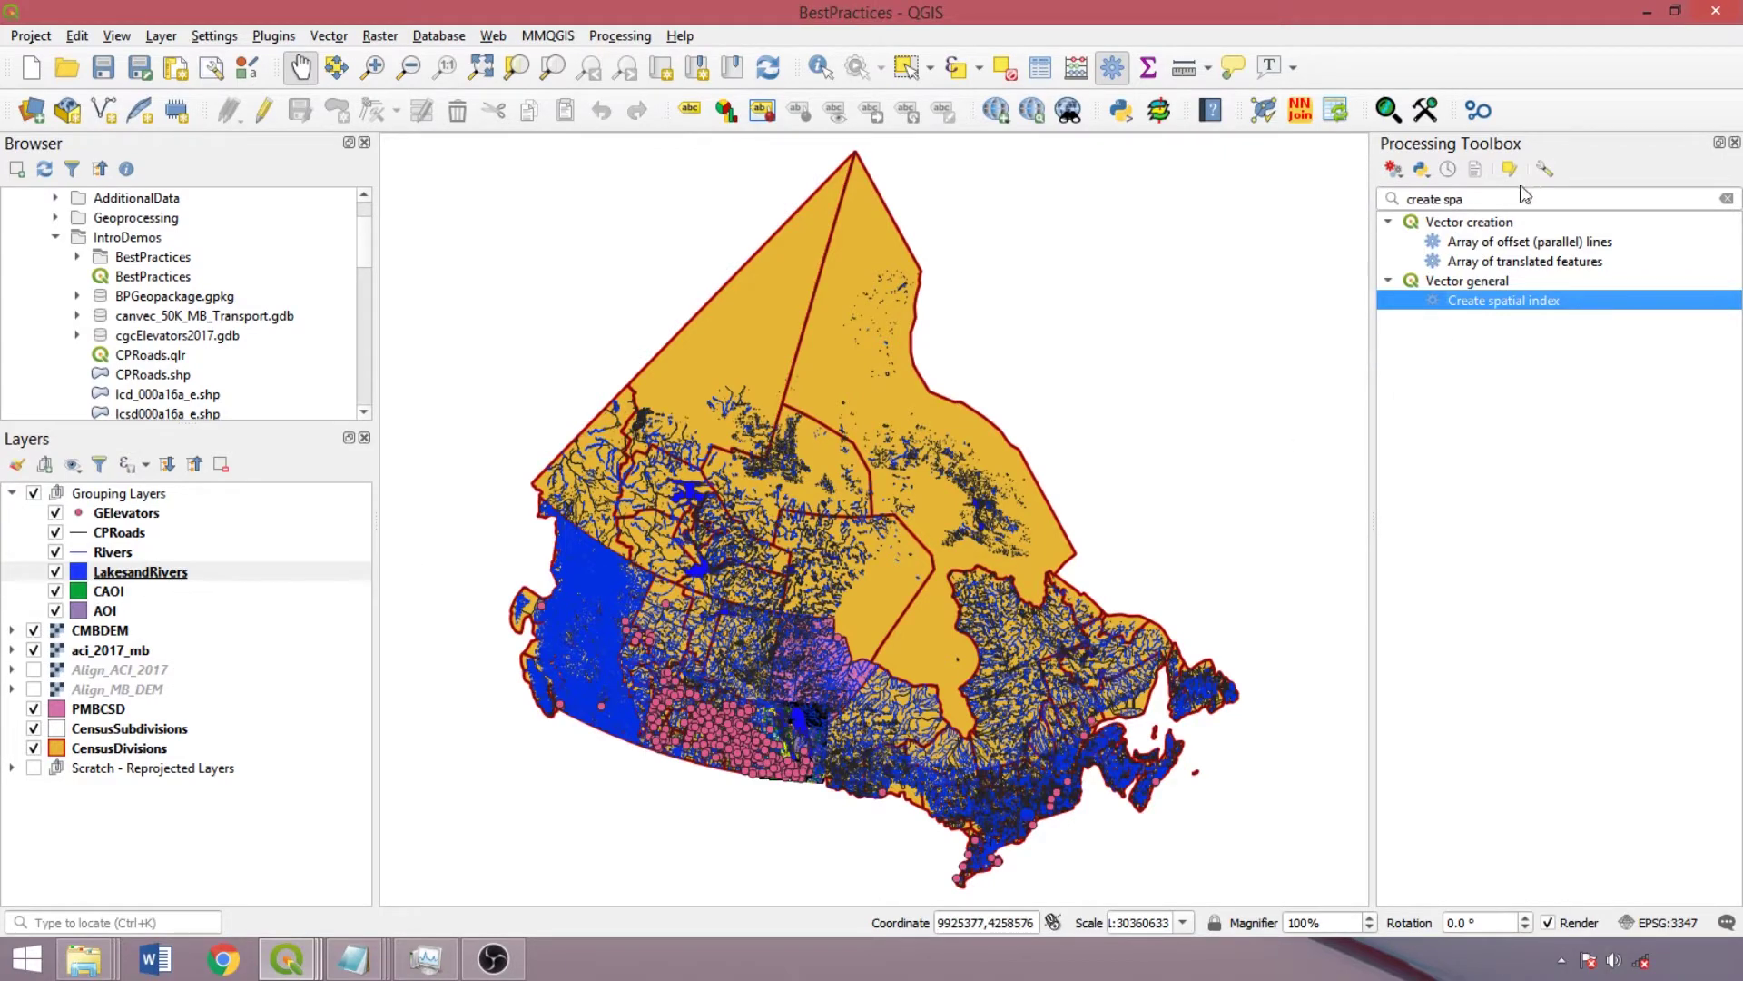
{"action": "left_click_drag", "start_coordinate": [1525, 198], "coordinate": [1405, 198]}
{"action": "type", "text": "build"}
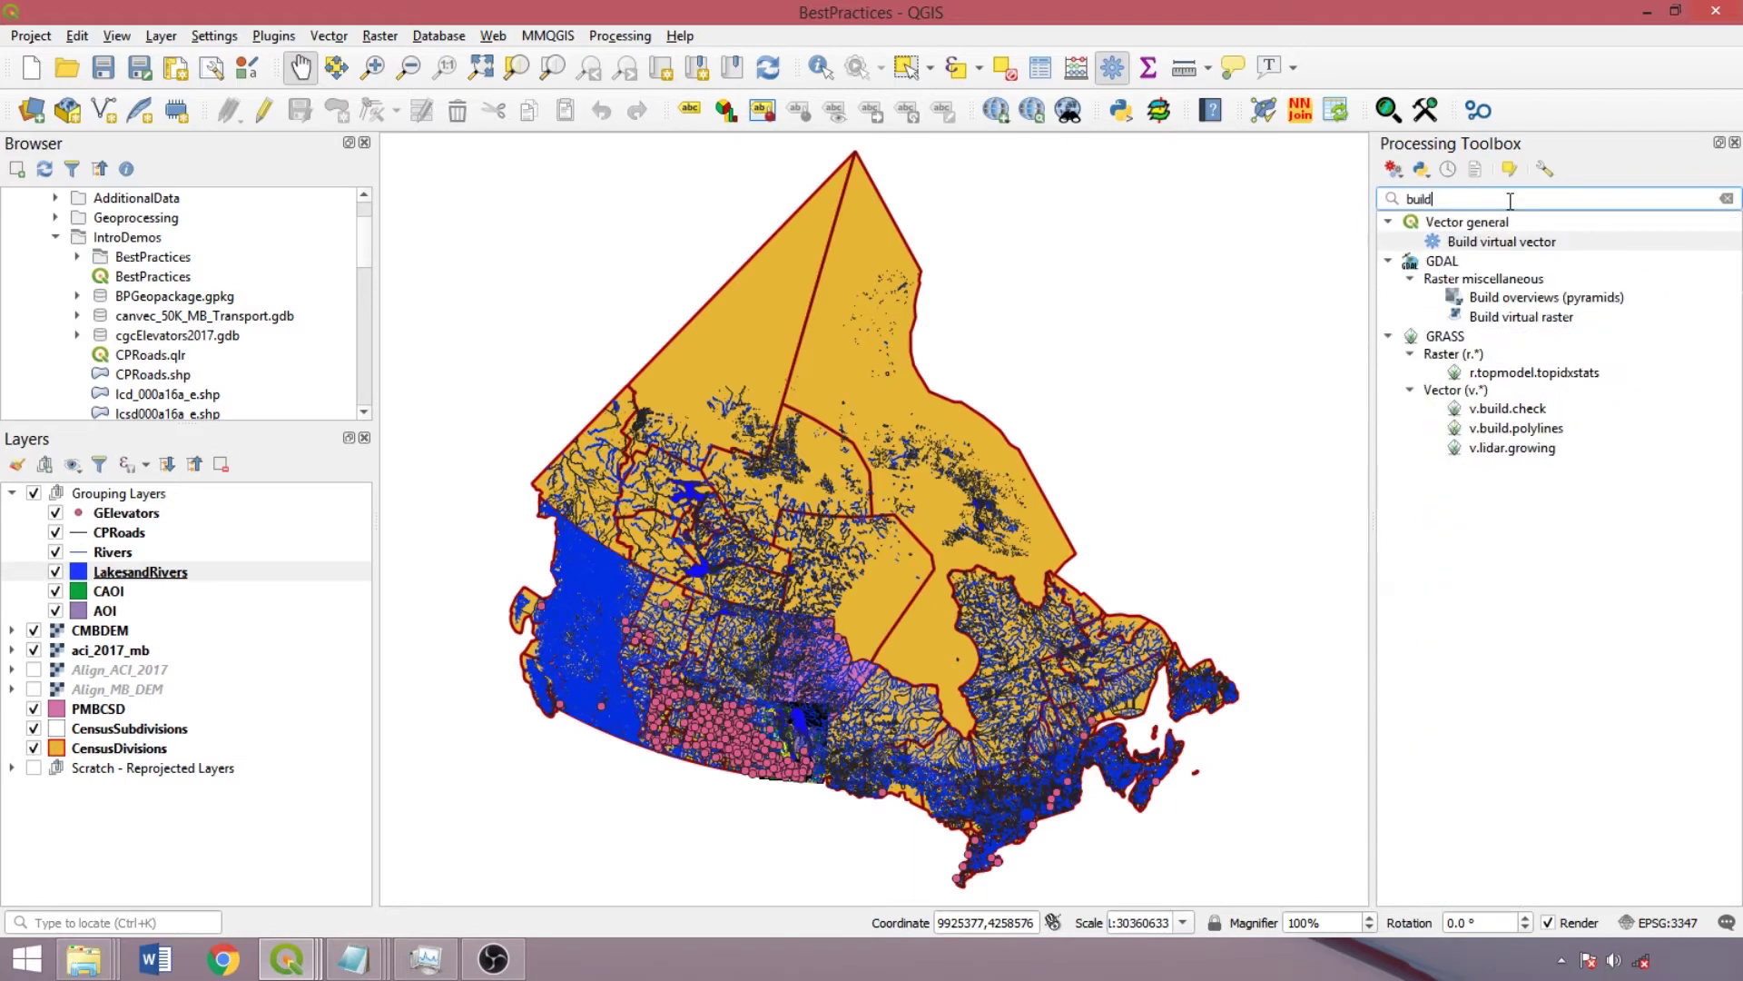
{"action": "type", "text": " over"}
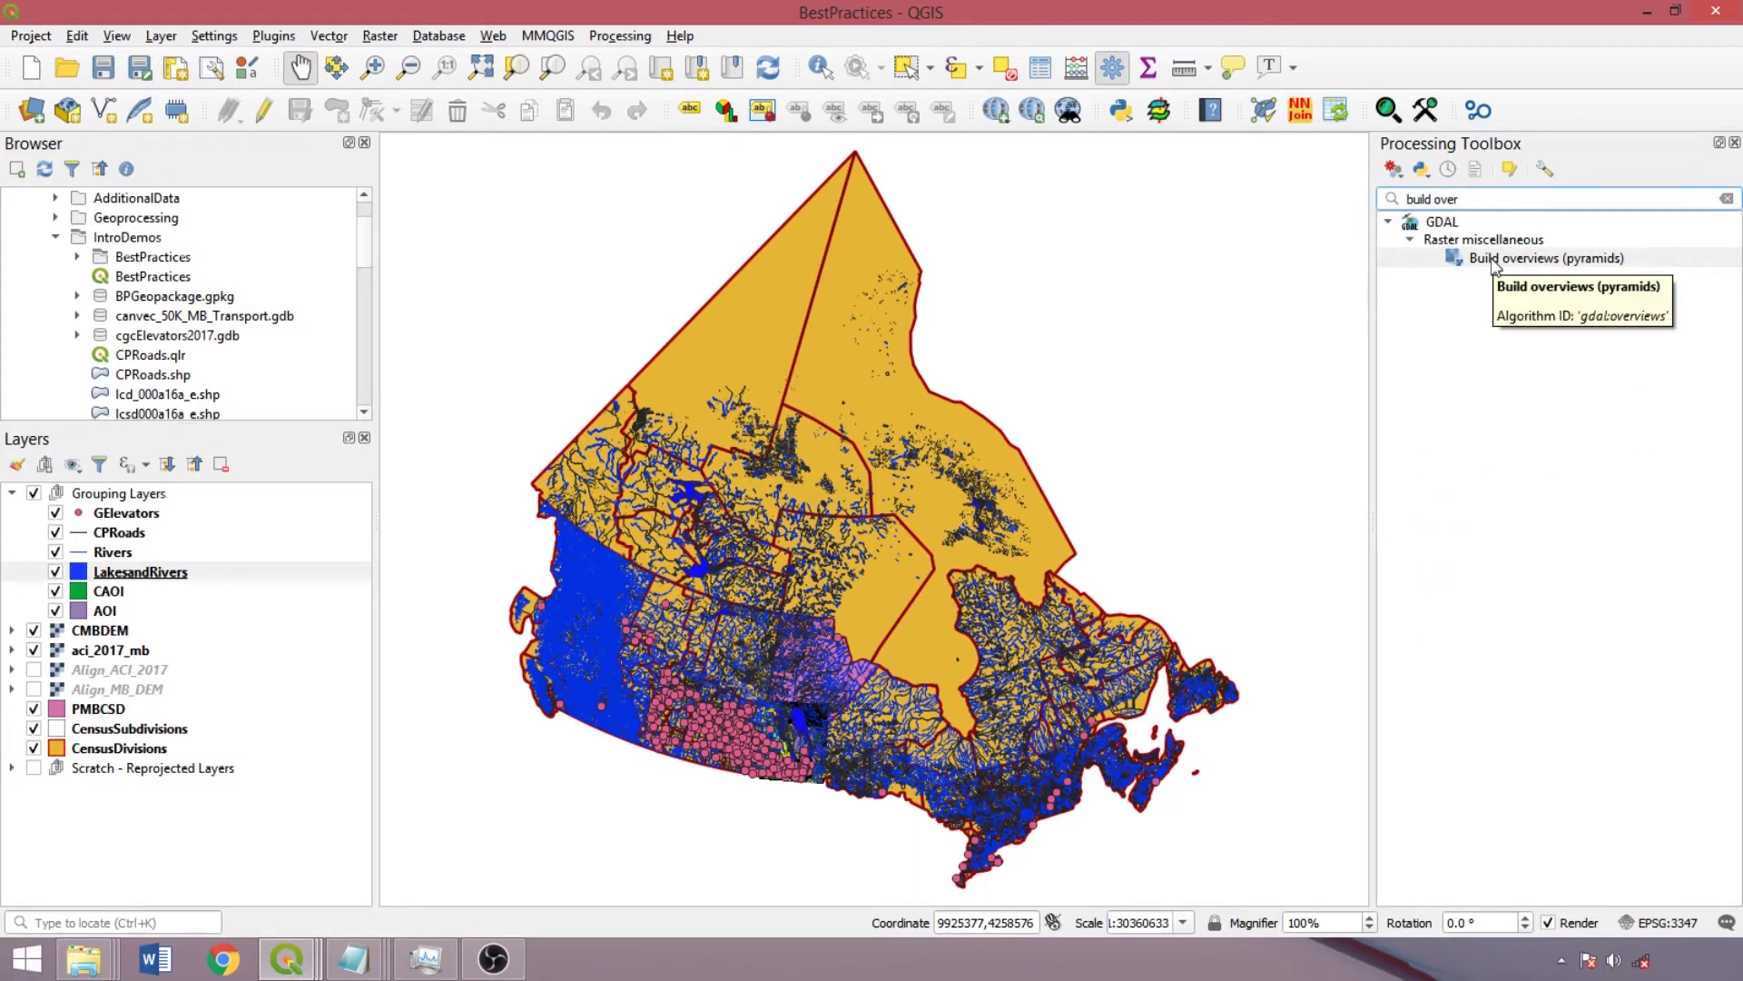
{"action": "left_click", "coordinate": [1725, 198]}
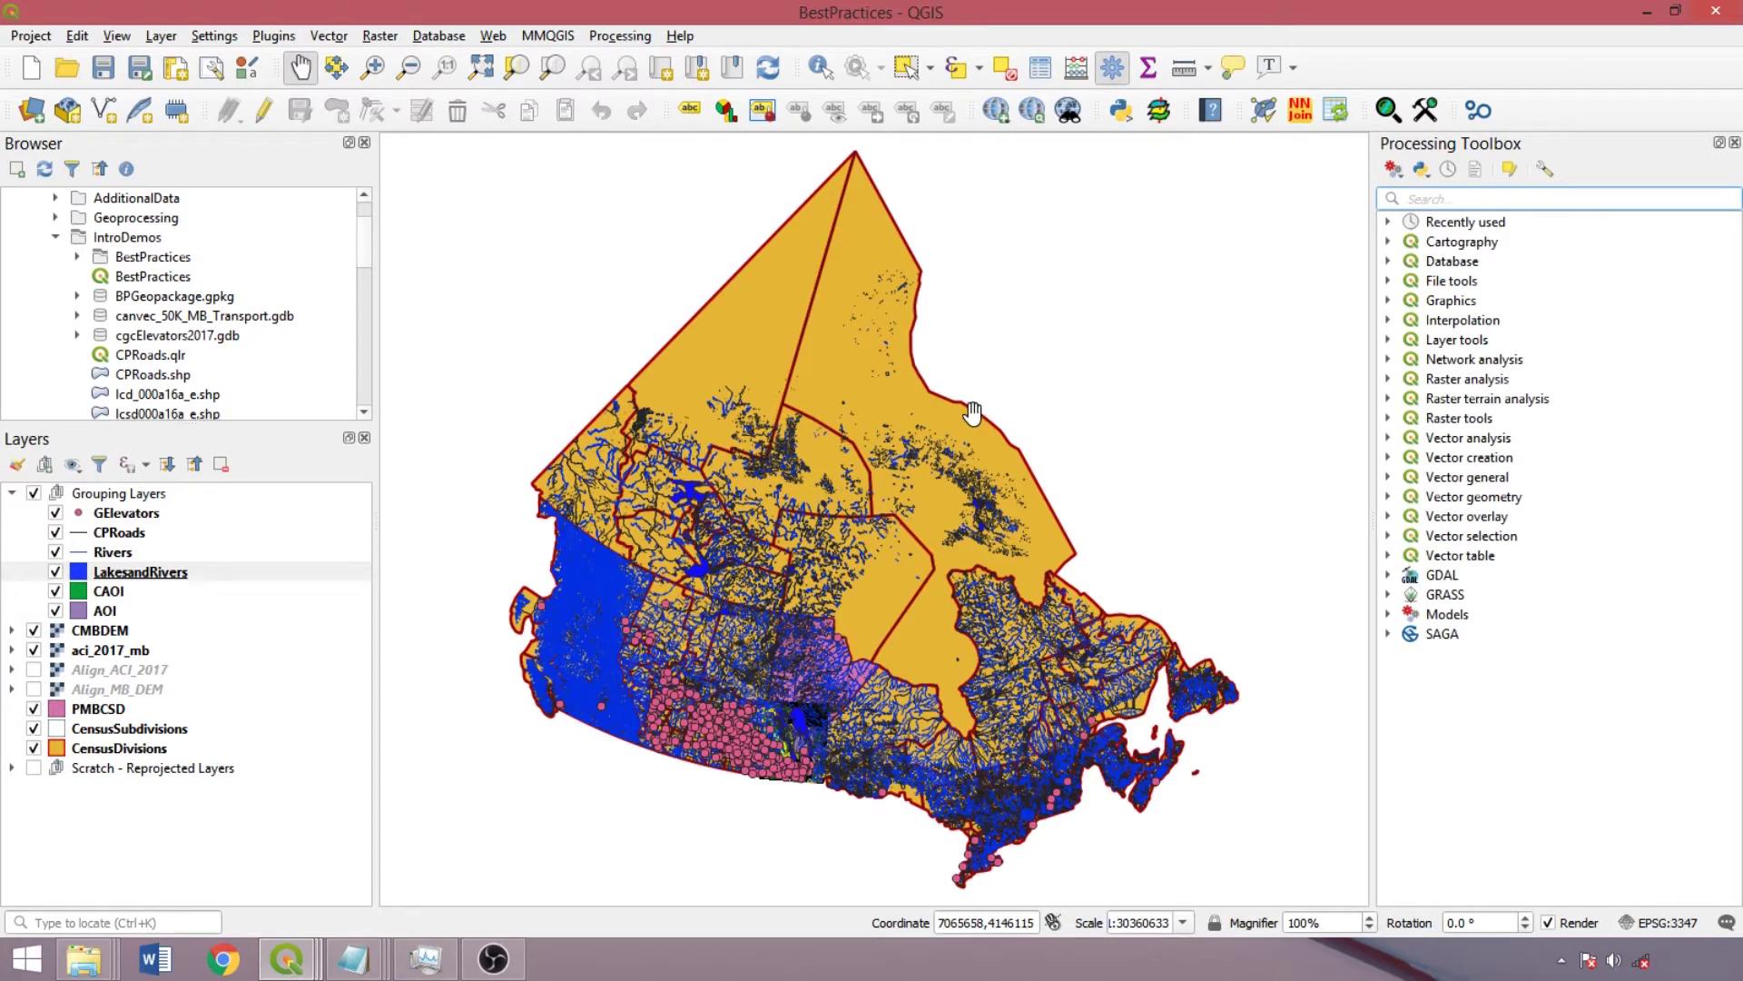
{"action": "left_click", "coordinate": [352, 959]}
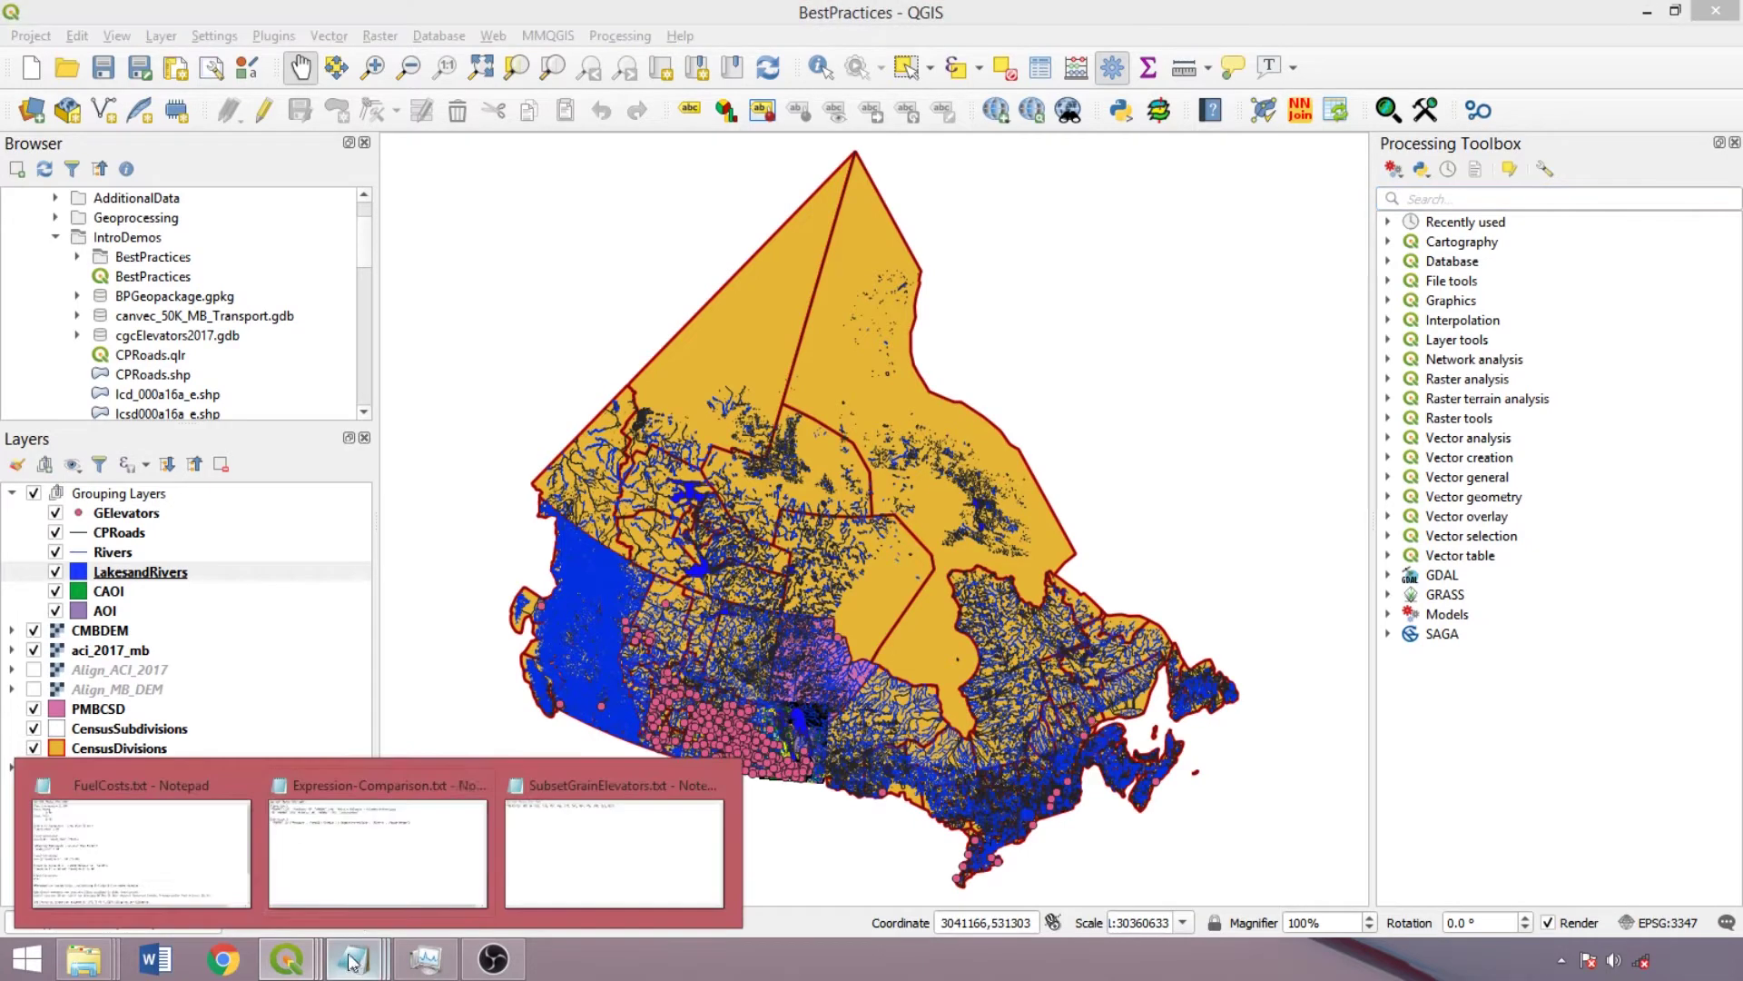
{"action": "left_click", "coordinate": [362, 905]}
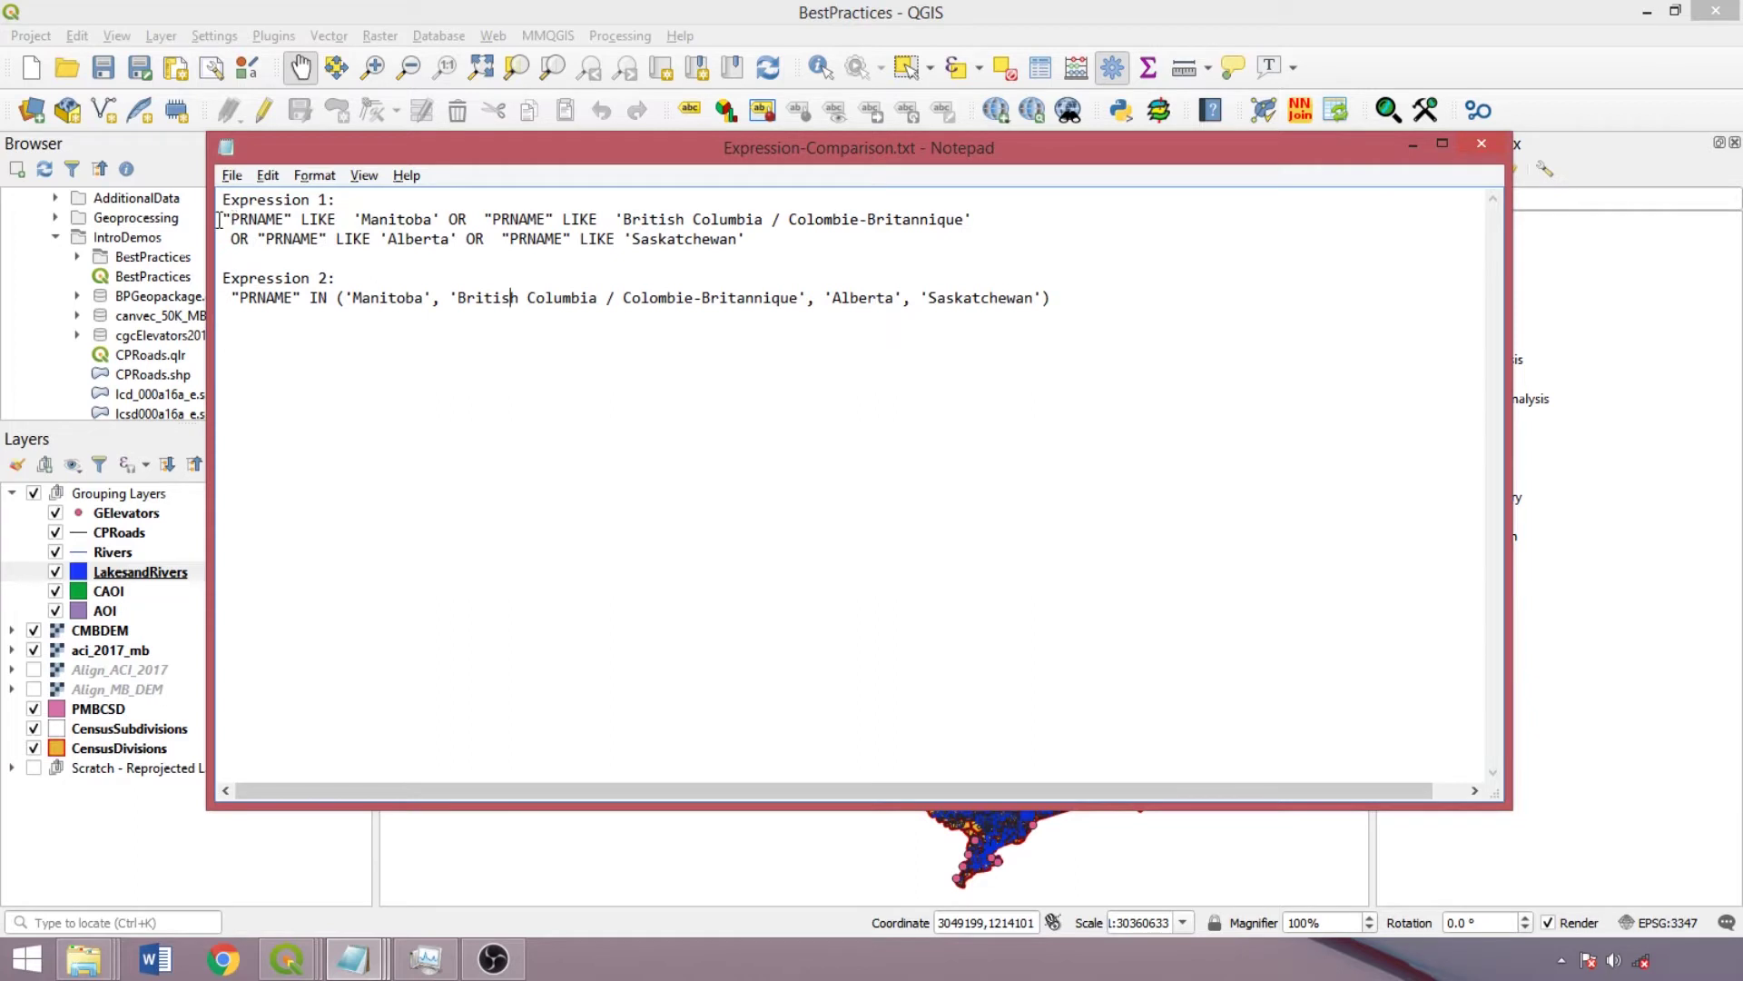
{"action": "left_click_drag", "start_coordinate": [219, 219], "coordinate": [777, 263]}
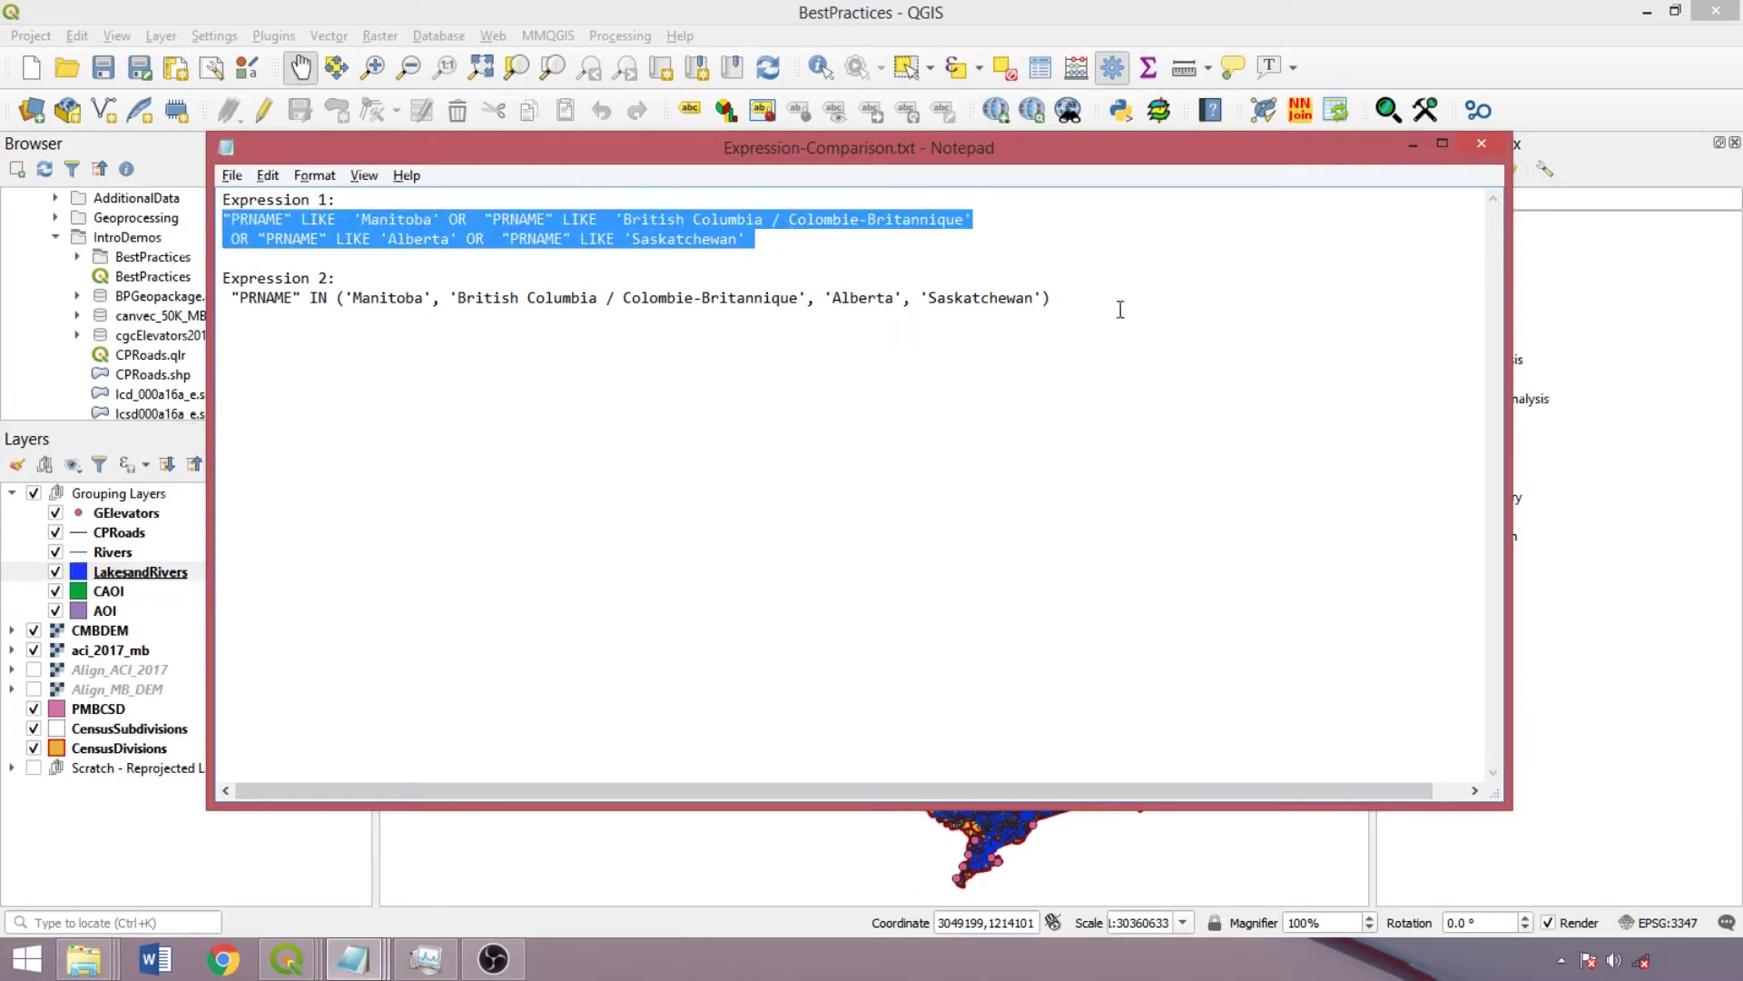
{"action": "left_click_drag", "start_coordinate": [1112, 304], "coordinate": [186, 318]}
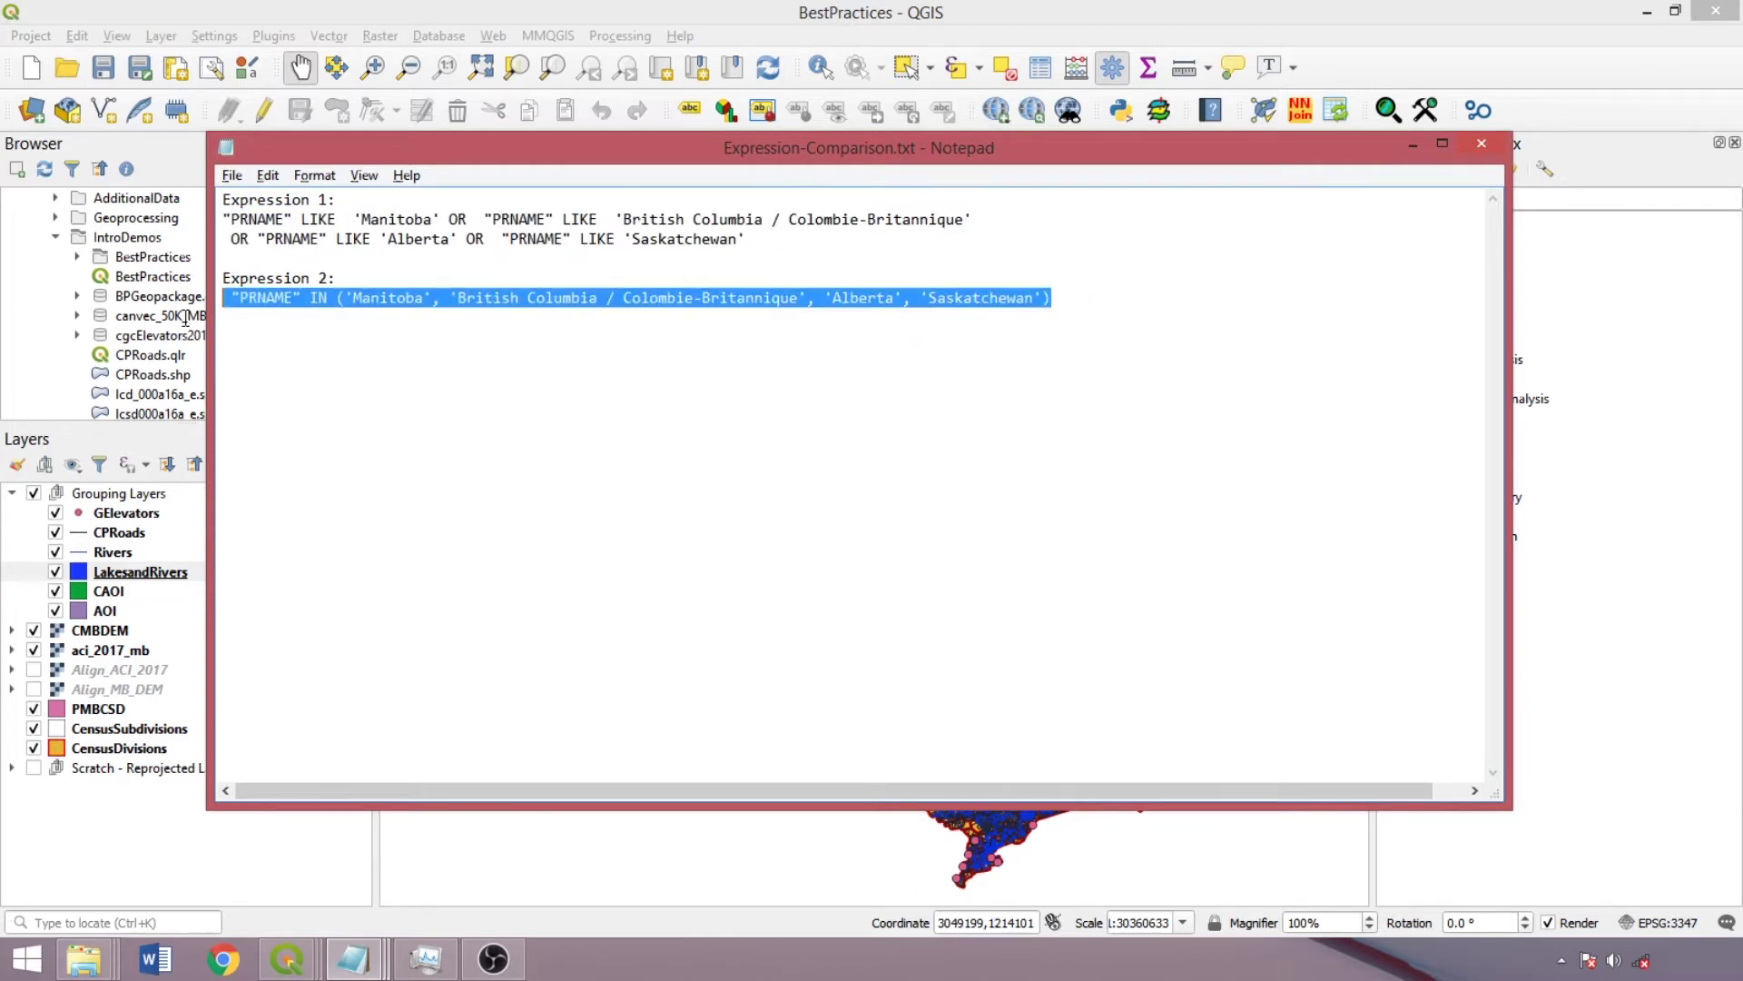
{"action": "left_click", "coordinate": [365, 356]}
{"action": "double_click", "coordinate": [264, 300]}
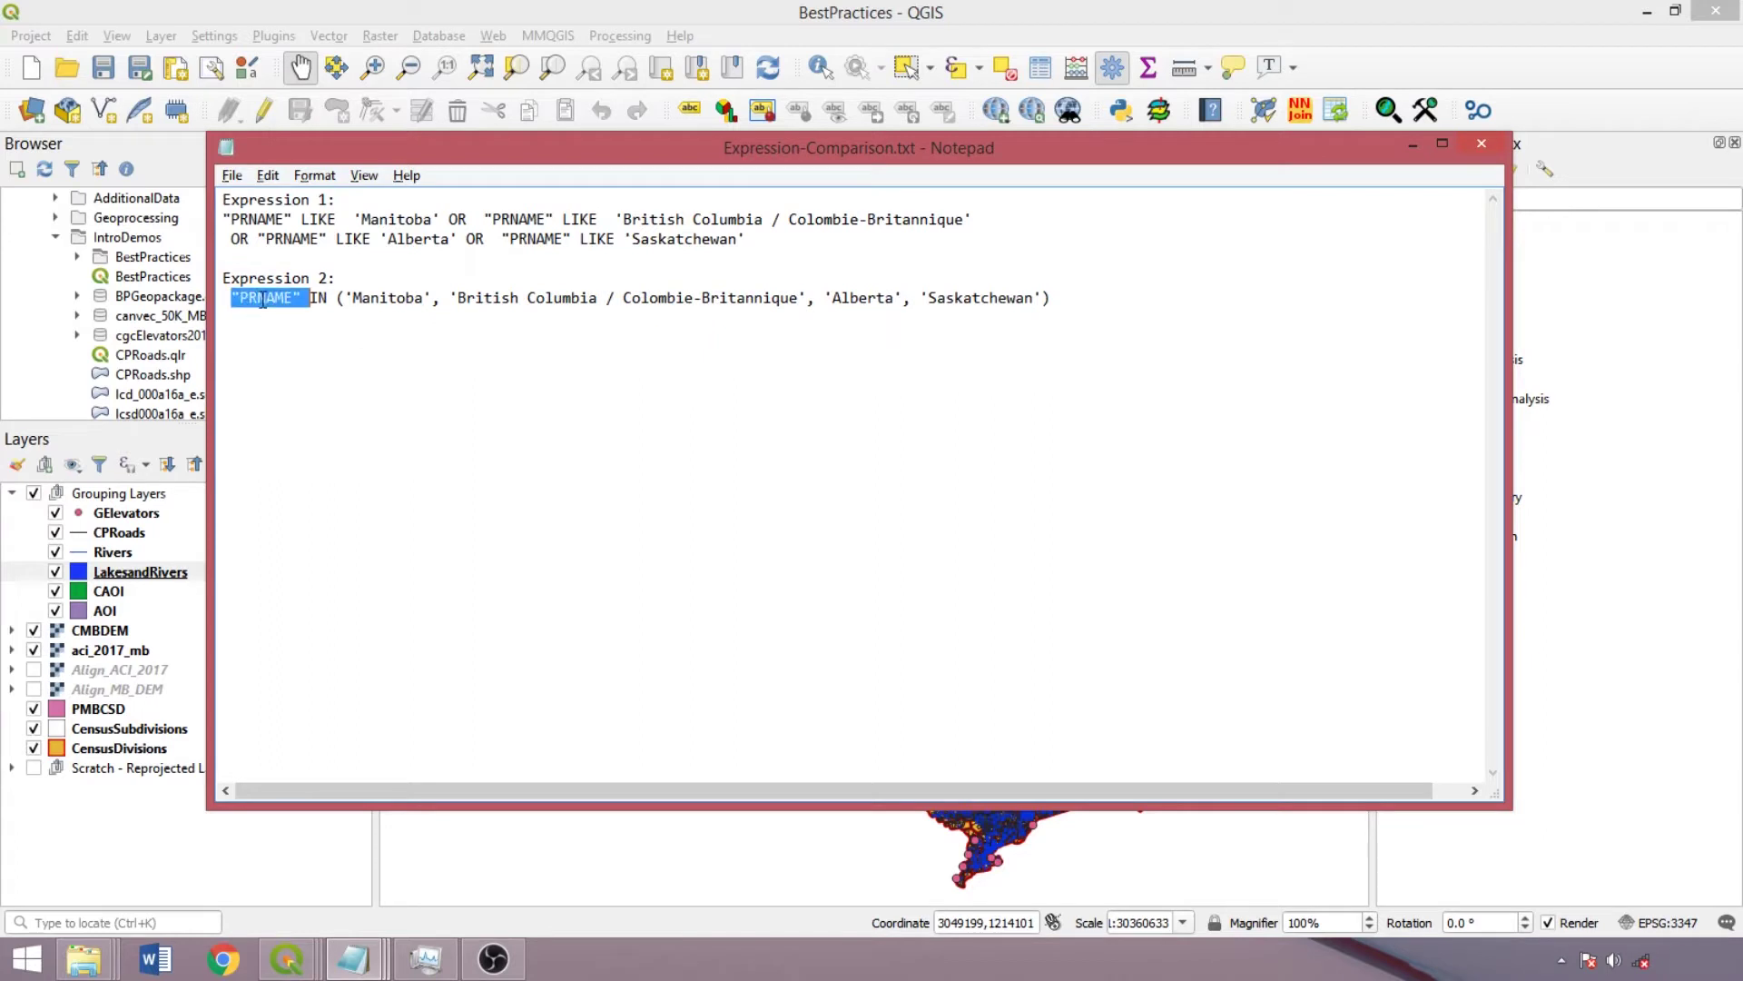
{"action": "double_click", "coordinate": [319, 299]}
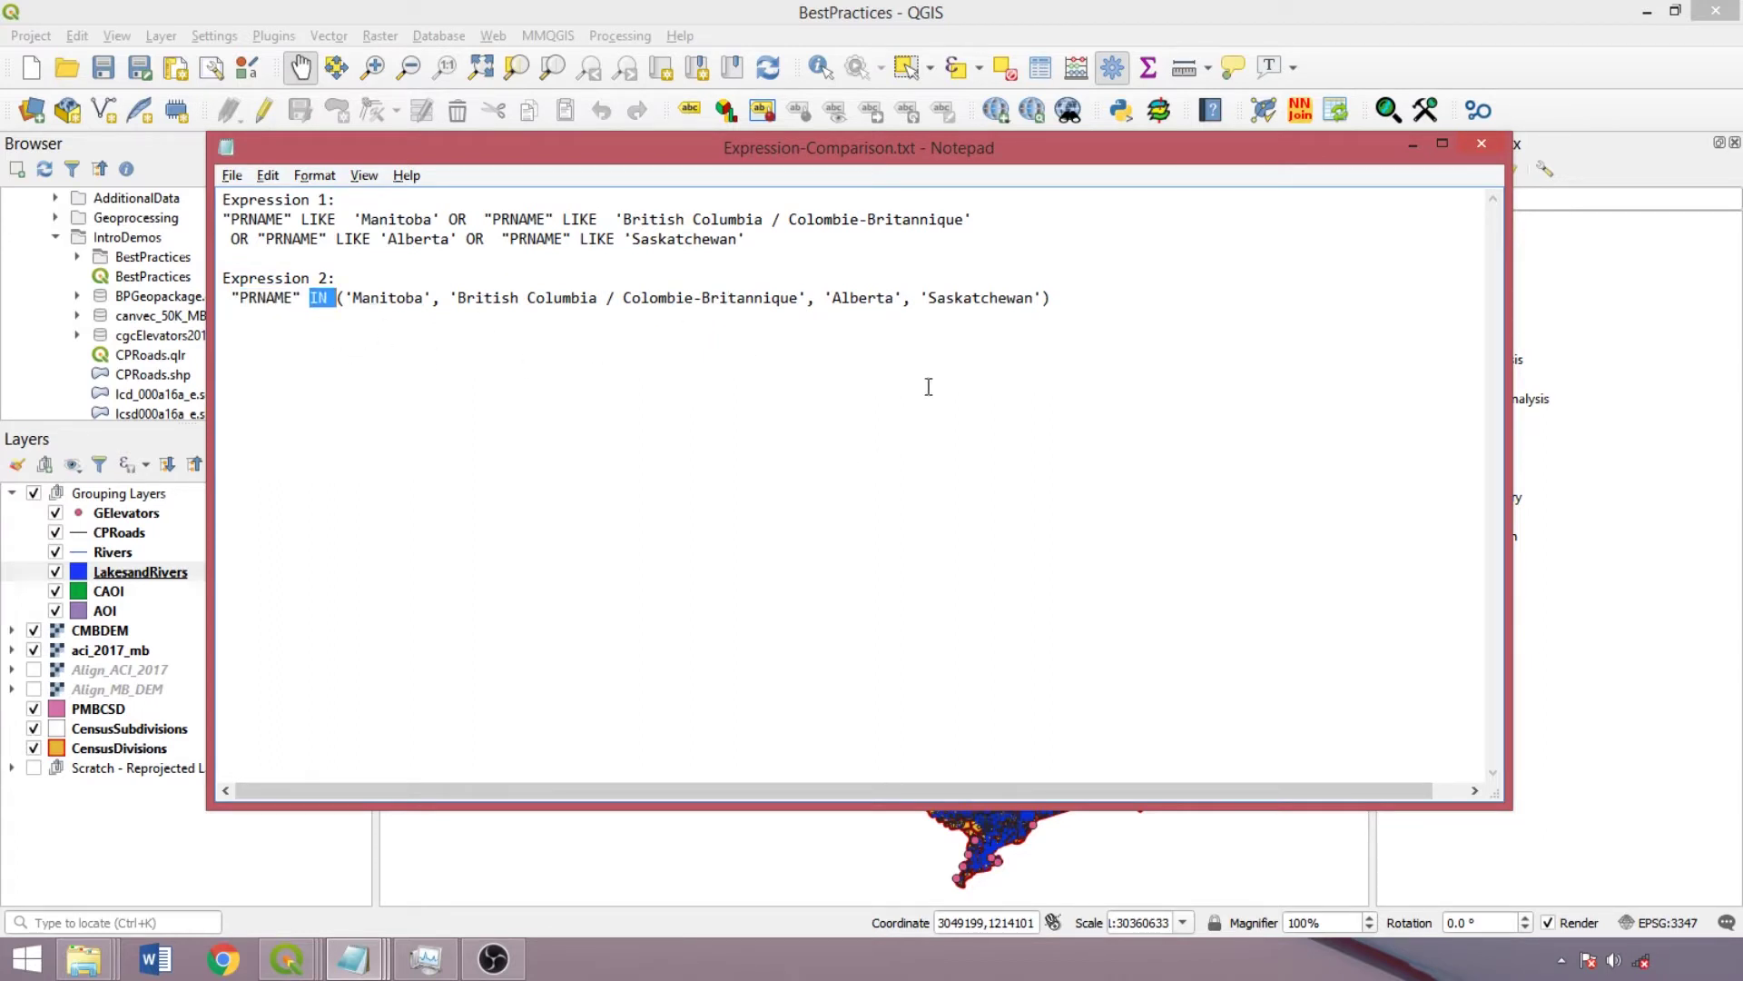
{"action": "left_click", "coordinate": [1412, 145]}
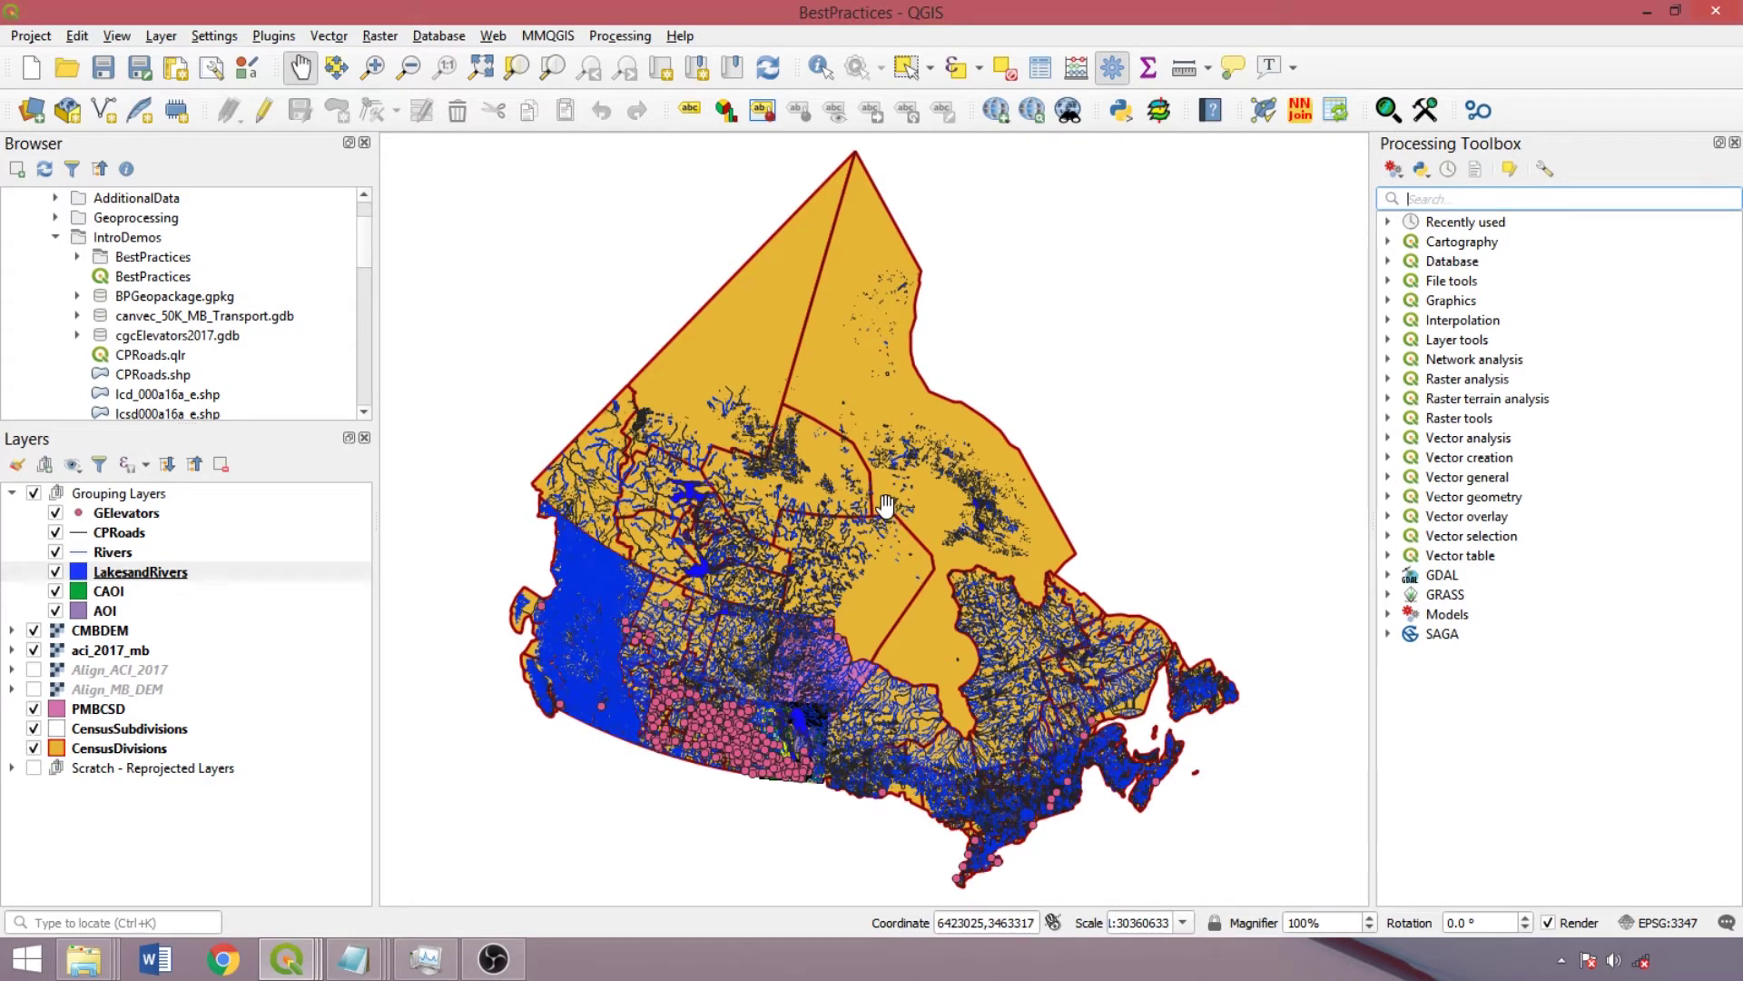
Browse the Web and Vector menus for available tools.
{"action": "left_click", "coordinate": [289, 37]}
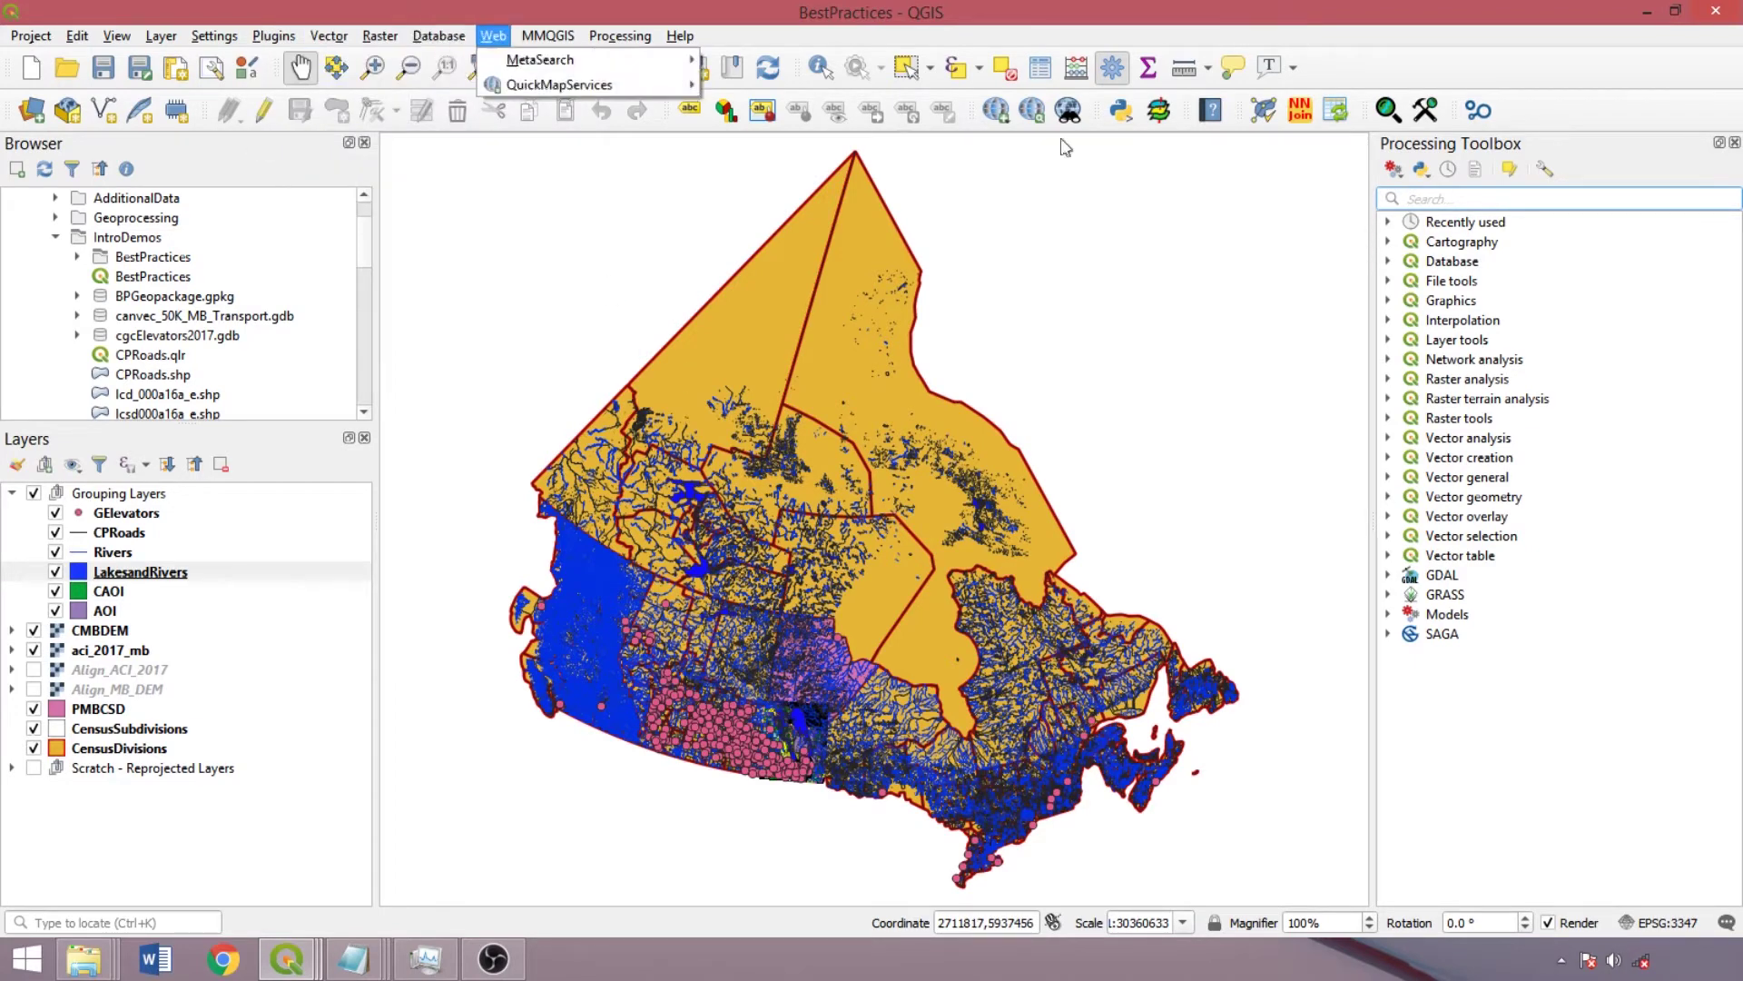
{"action": "left_click", "coordinate": [1449, 196]}
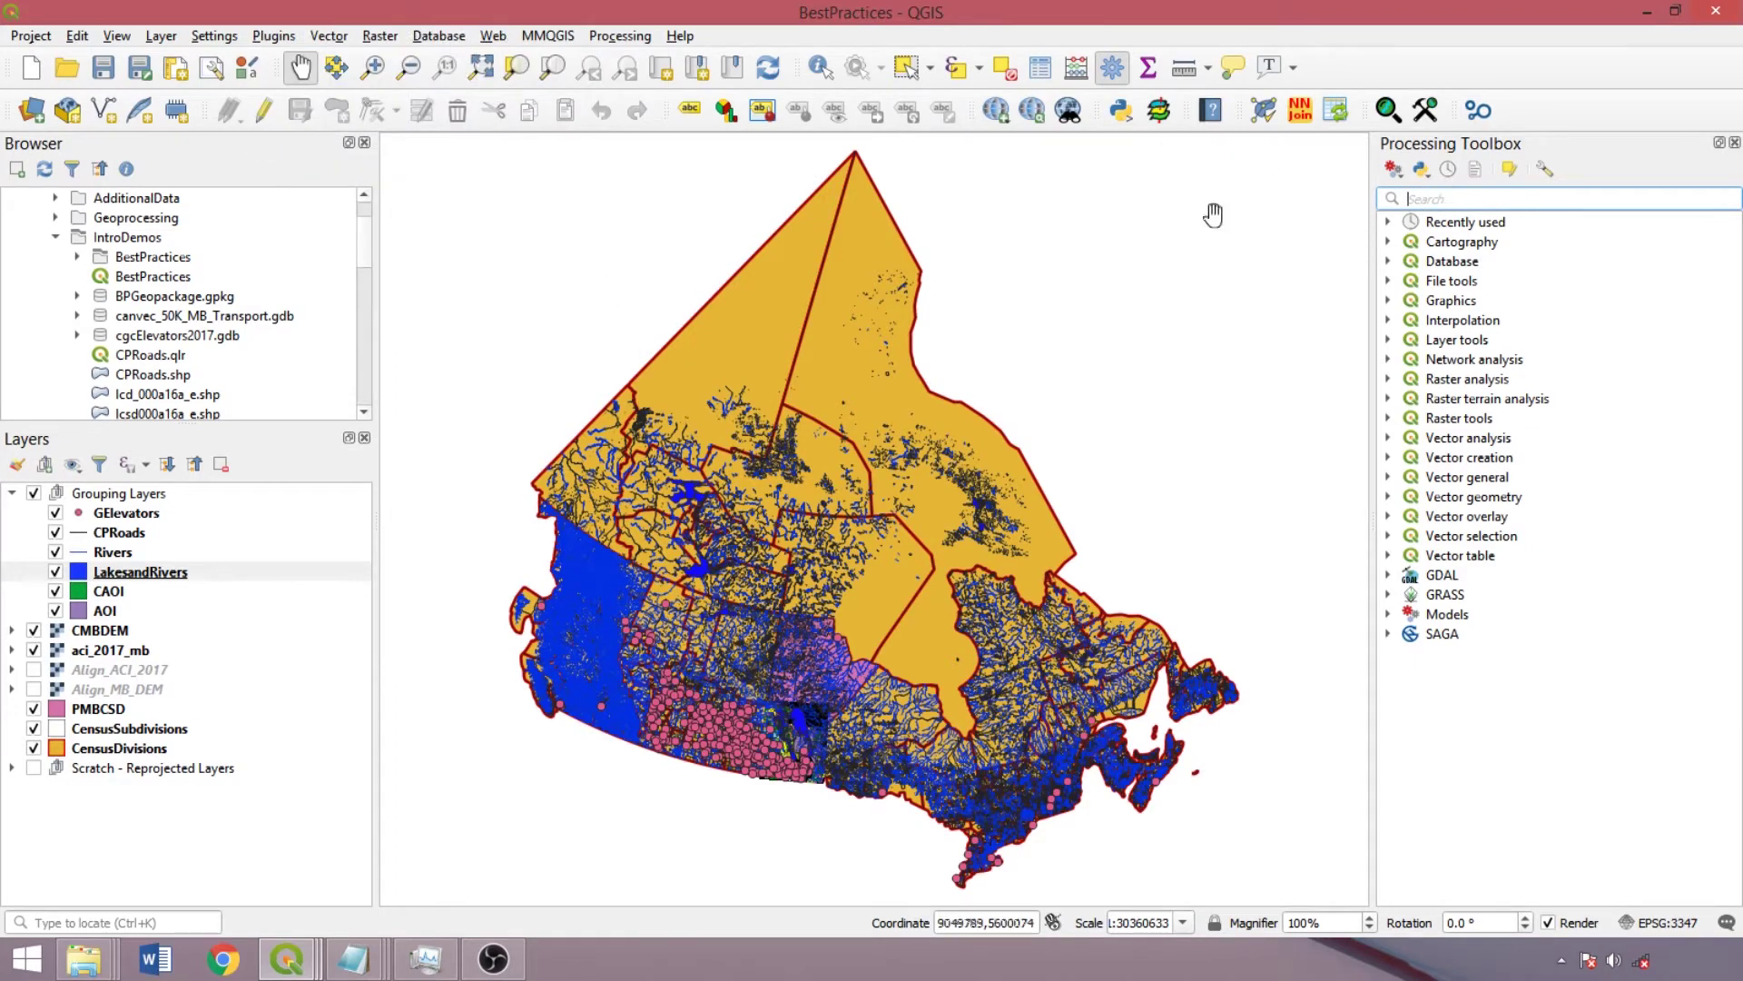
{"action": "left_click", "coordinate": [330, 38]}
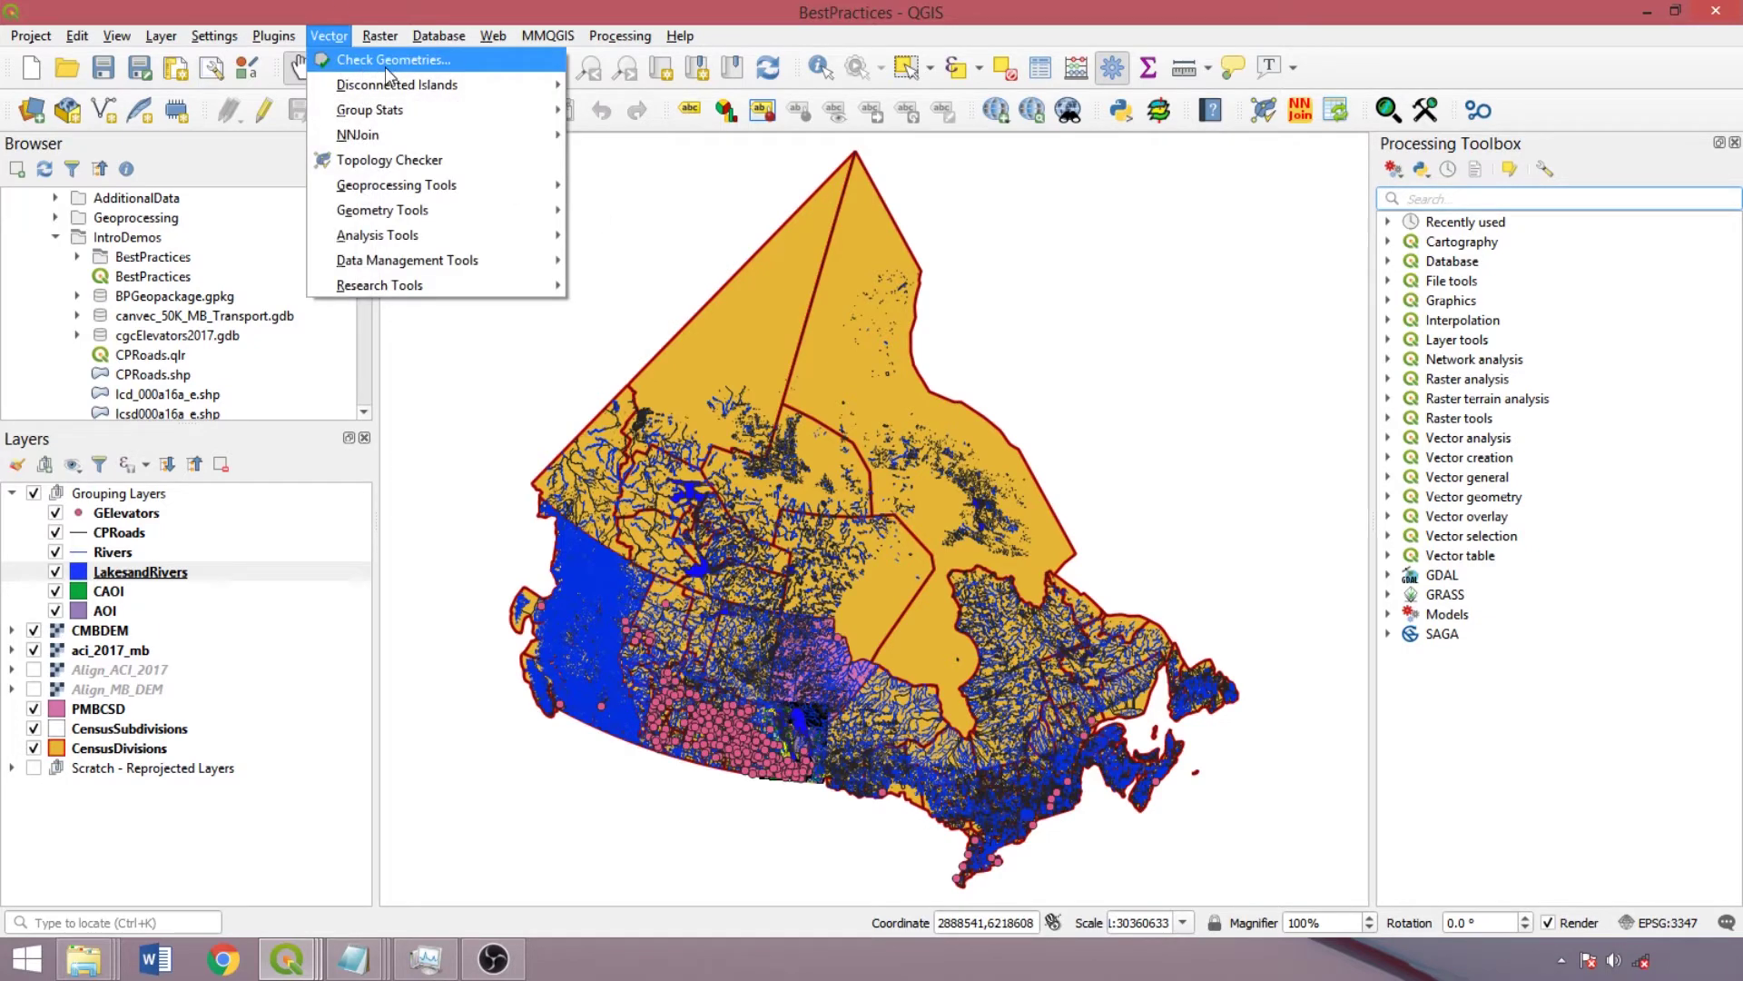
{"action": "left_click", "coordinate": [1449, 584]}
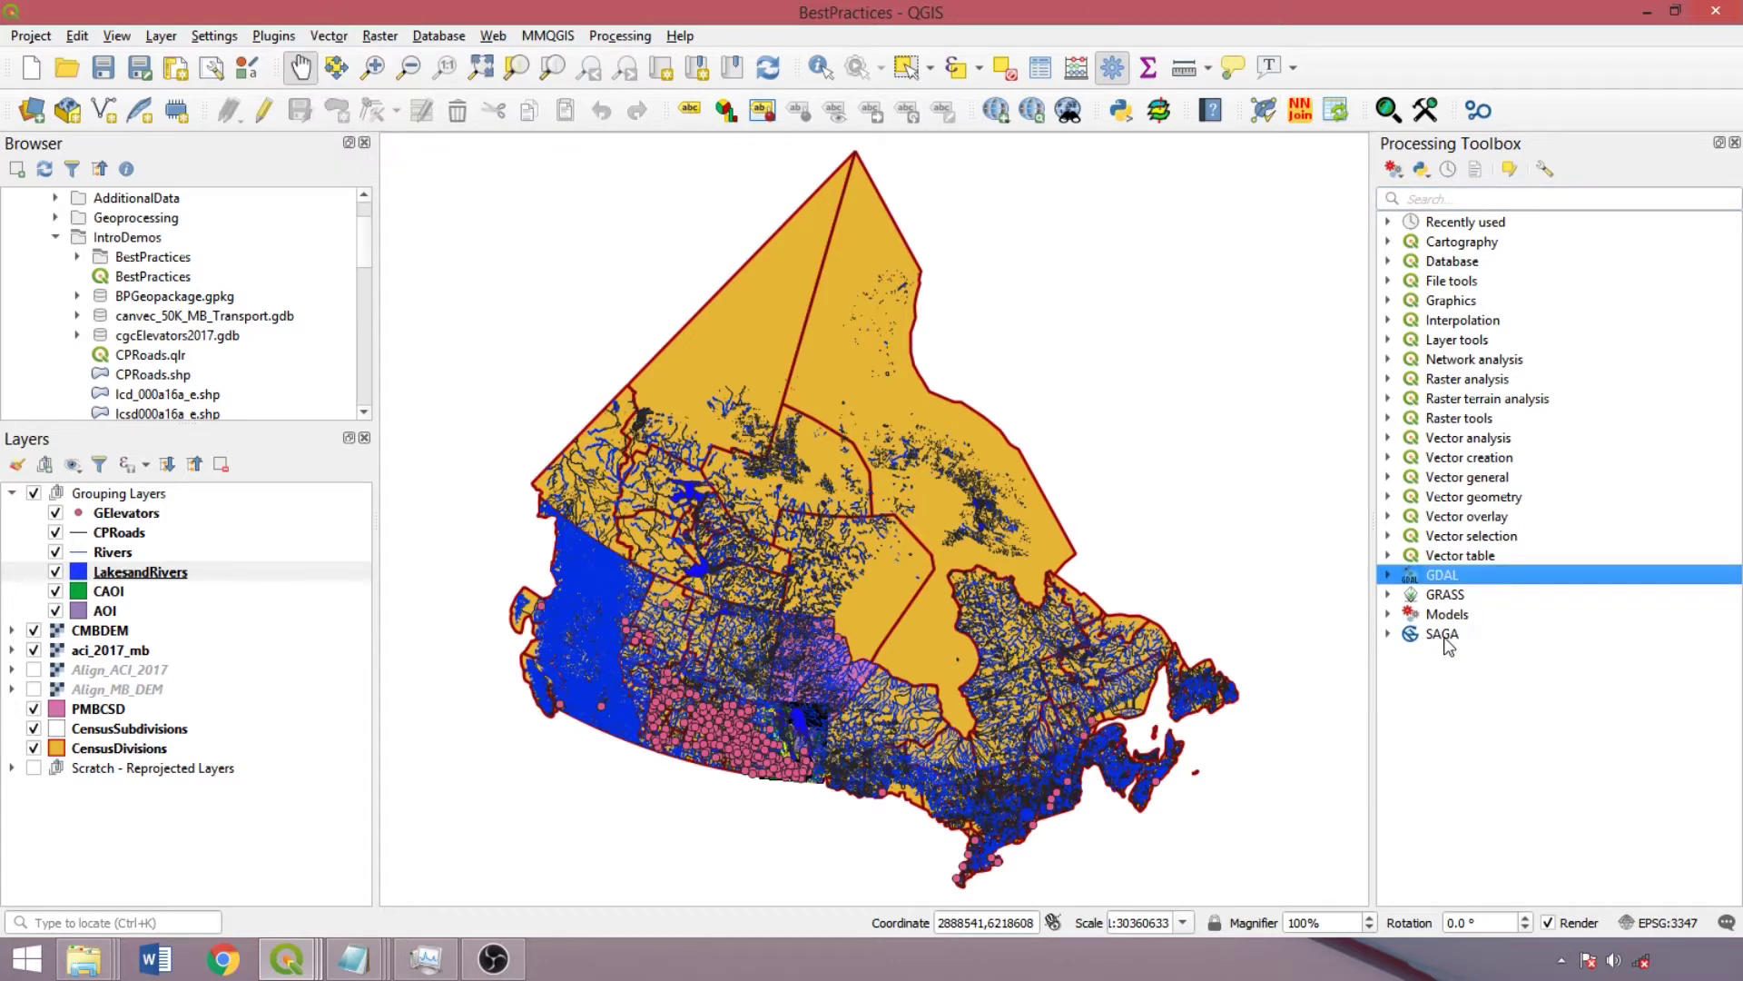
Expand Models > Vector, search 'Buffer', and review the Buffer tool's parameters without running it.
{"action": "left_click", "coordinate": [1388, 614]}
{"action": "left_click", "coordinate": [1410, 698]}
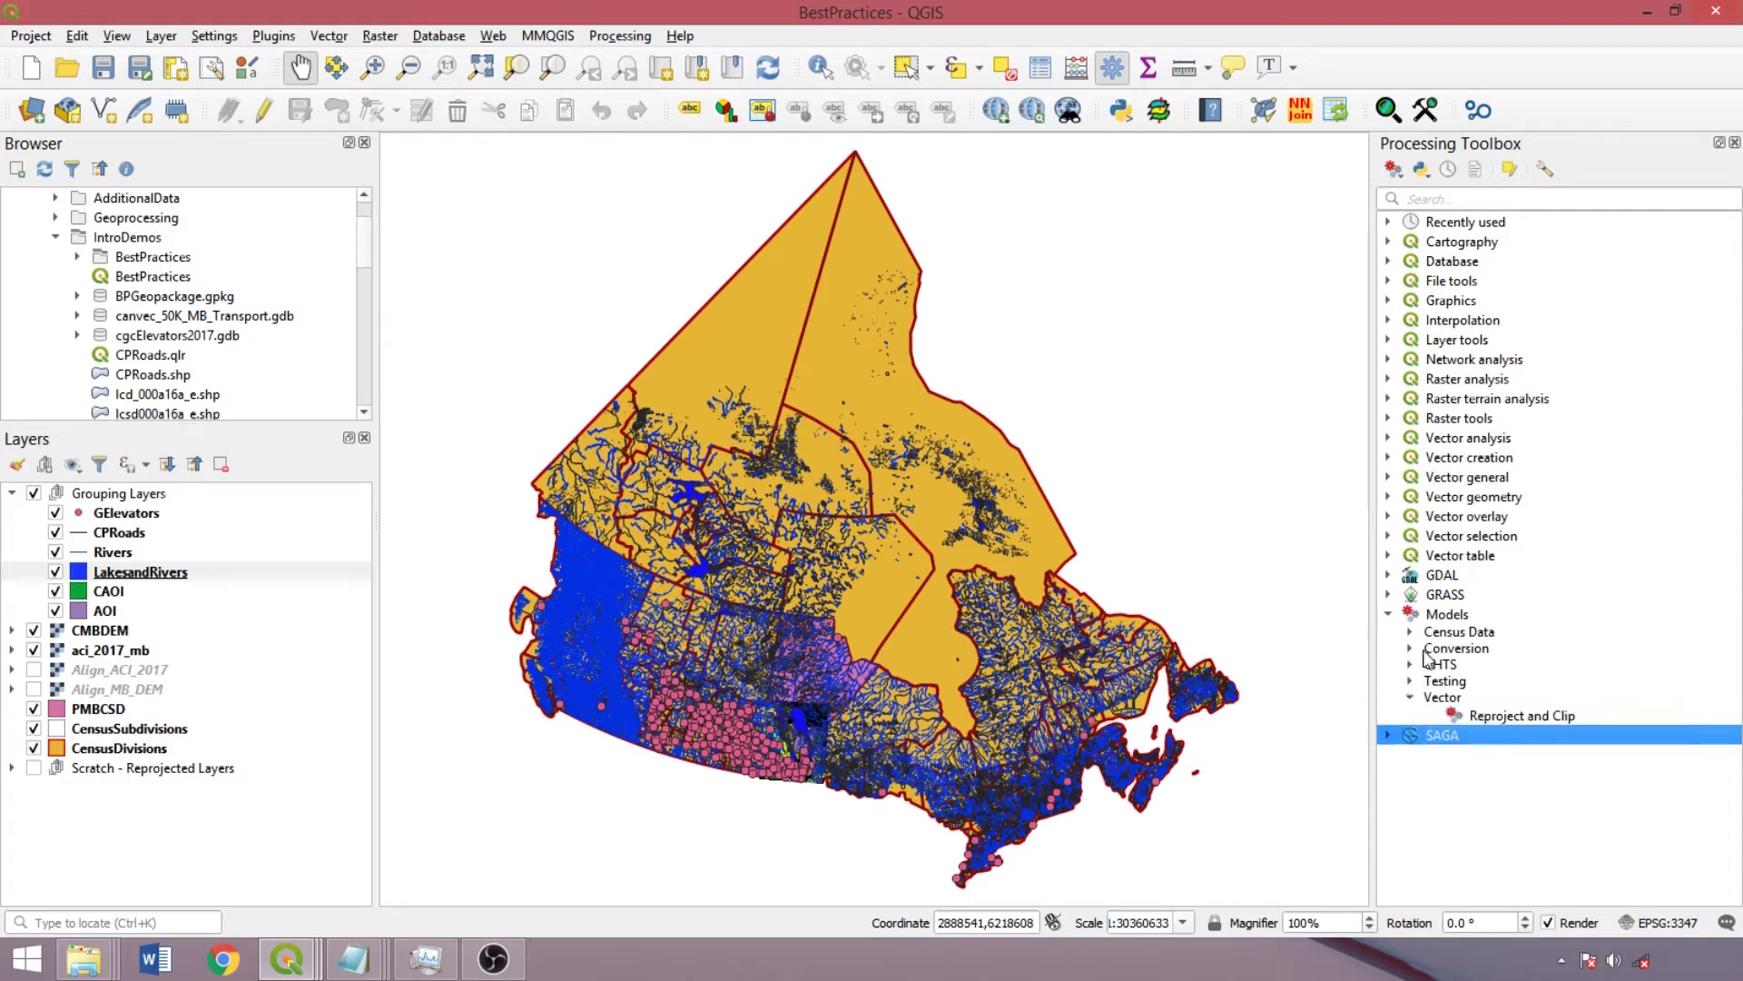
{"action": "left_click", "coordinate": [1507, 198]}
{"action": "type", "text": "Buffer"}
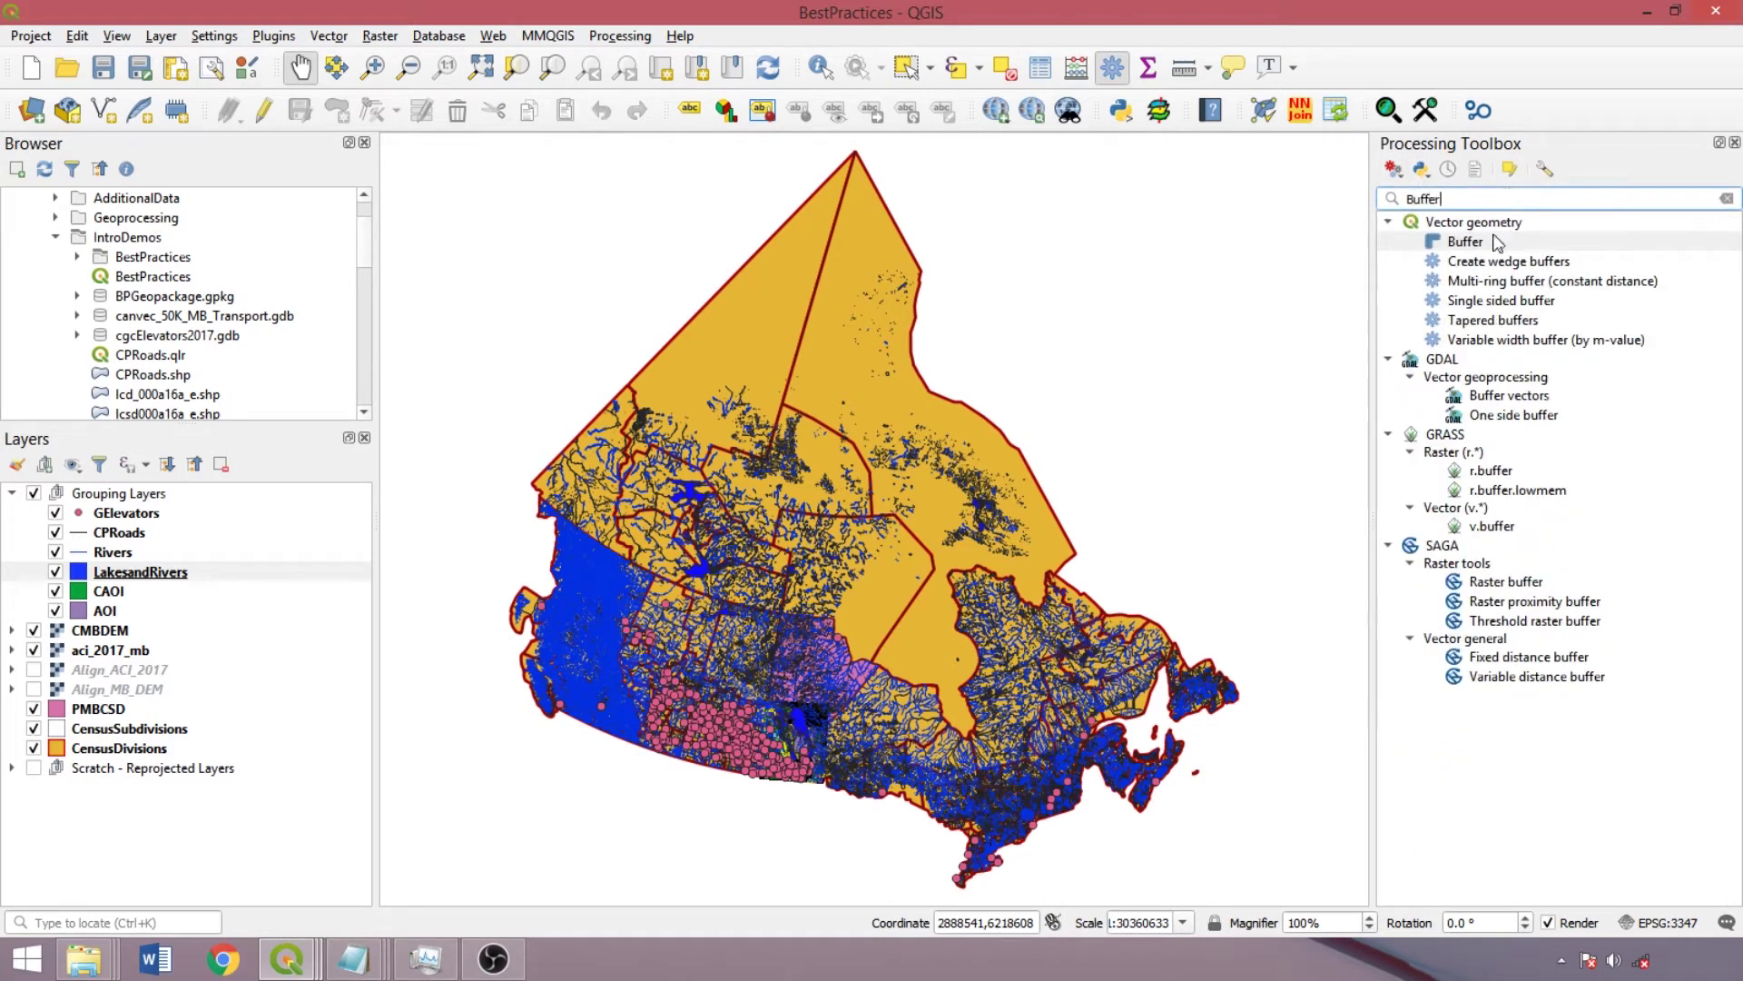
{"action": "double_click", "coordinate": [1496, 243]}
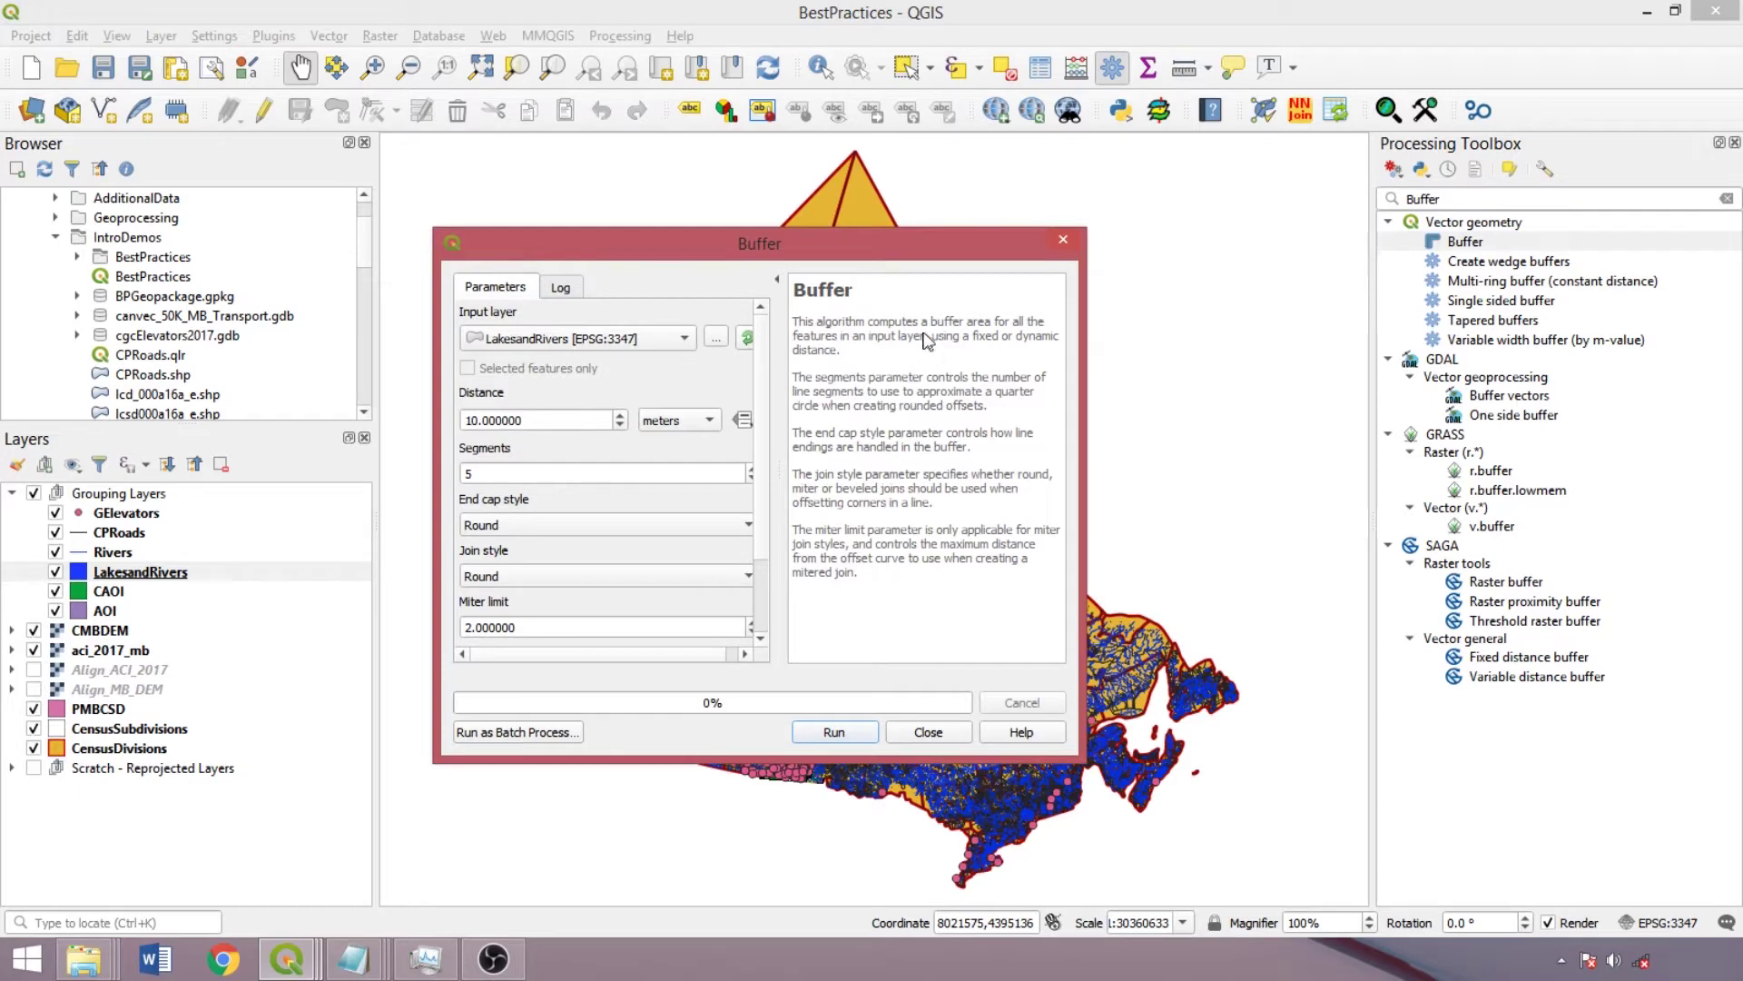
{"action": "left_click", "coordinate": [1061, 244]}
Search 'Slo' and open the native Slope tool with CMBDEM as elevation layer, closing it unrun.
{"action": "double_click", "coordinate": [1453, 202]}
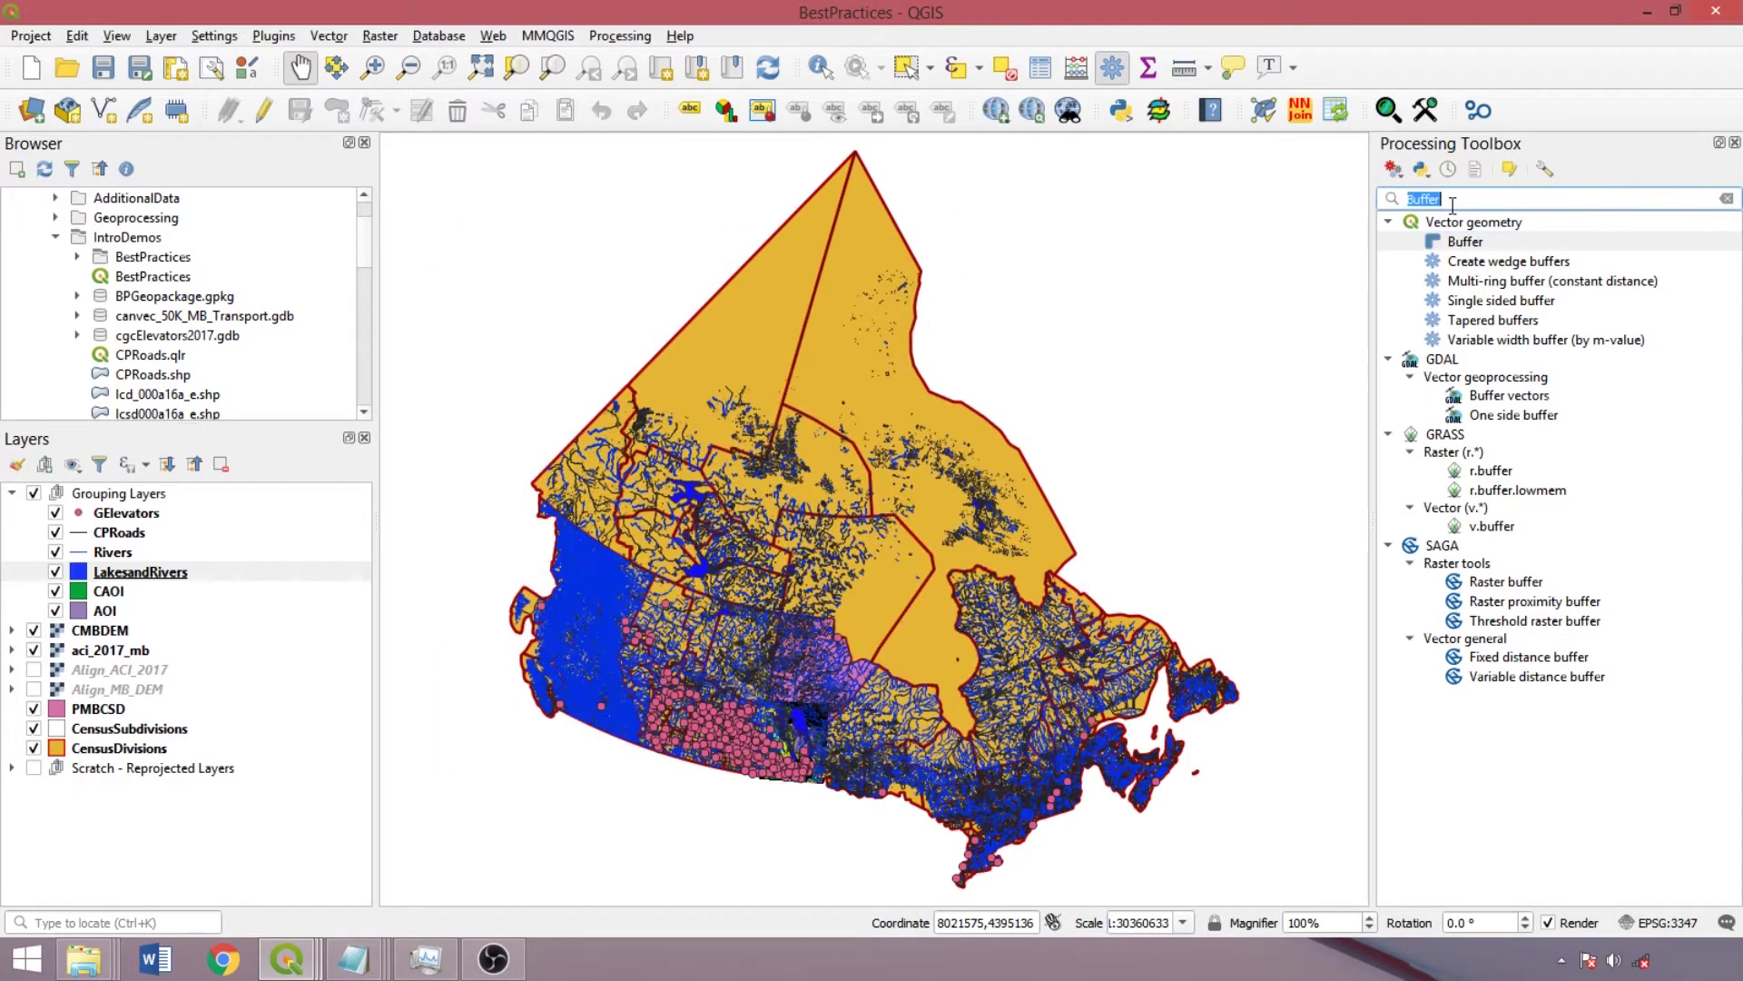
{"action": "type", "text": "Slope"}
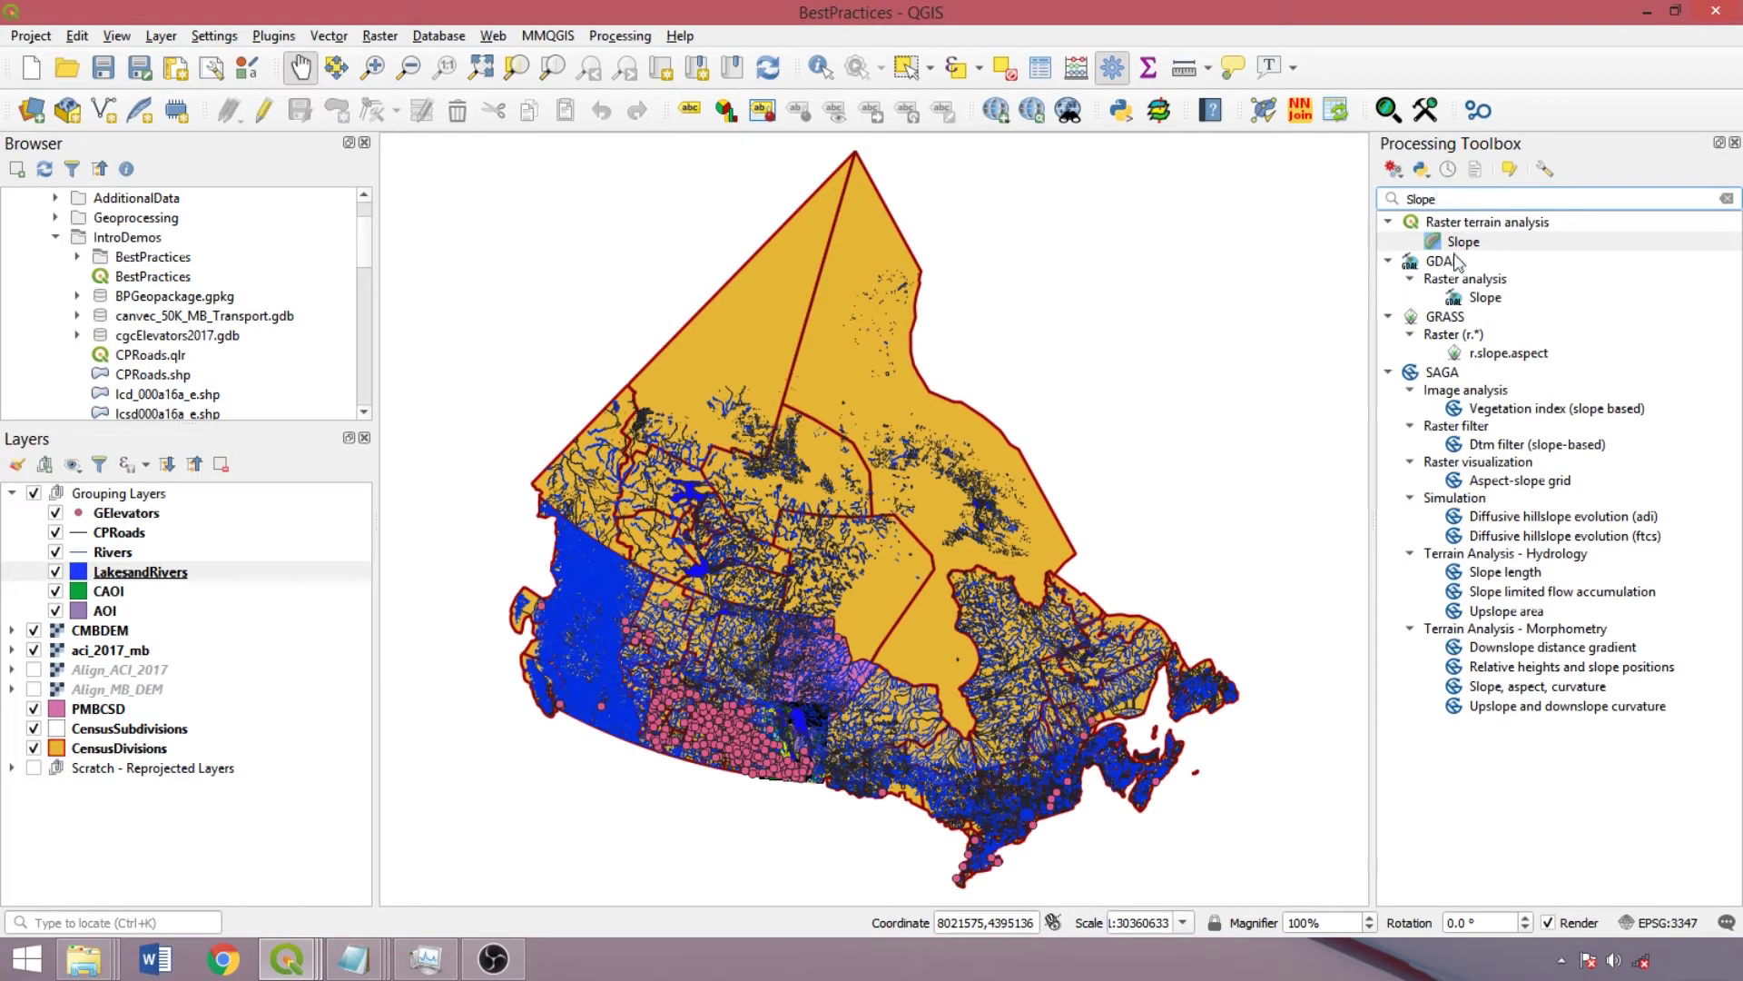
{"action": "double_click", "coordinate": [1464, 242]}
{"action": "left_click_drag", "start_coordinate": [903, 285], "coordinate": [903, 241]}
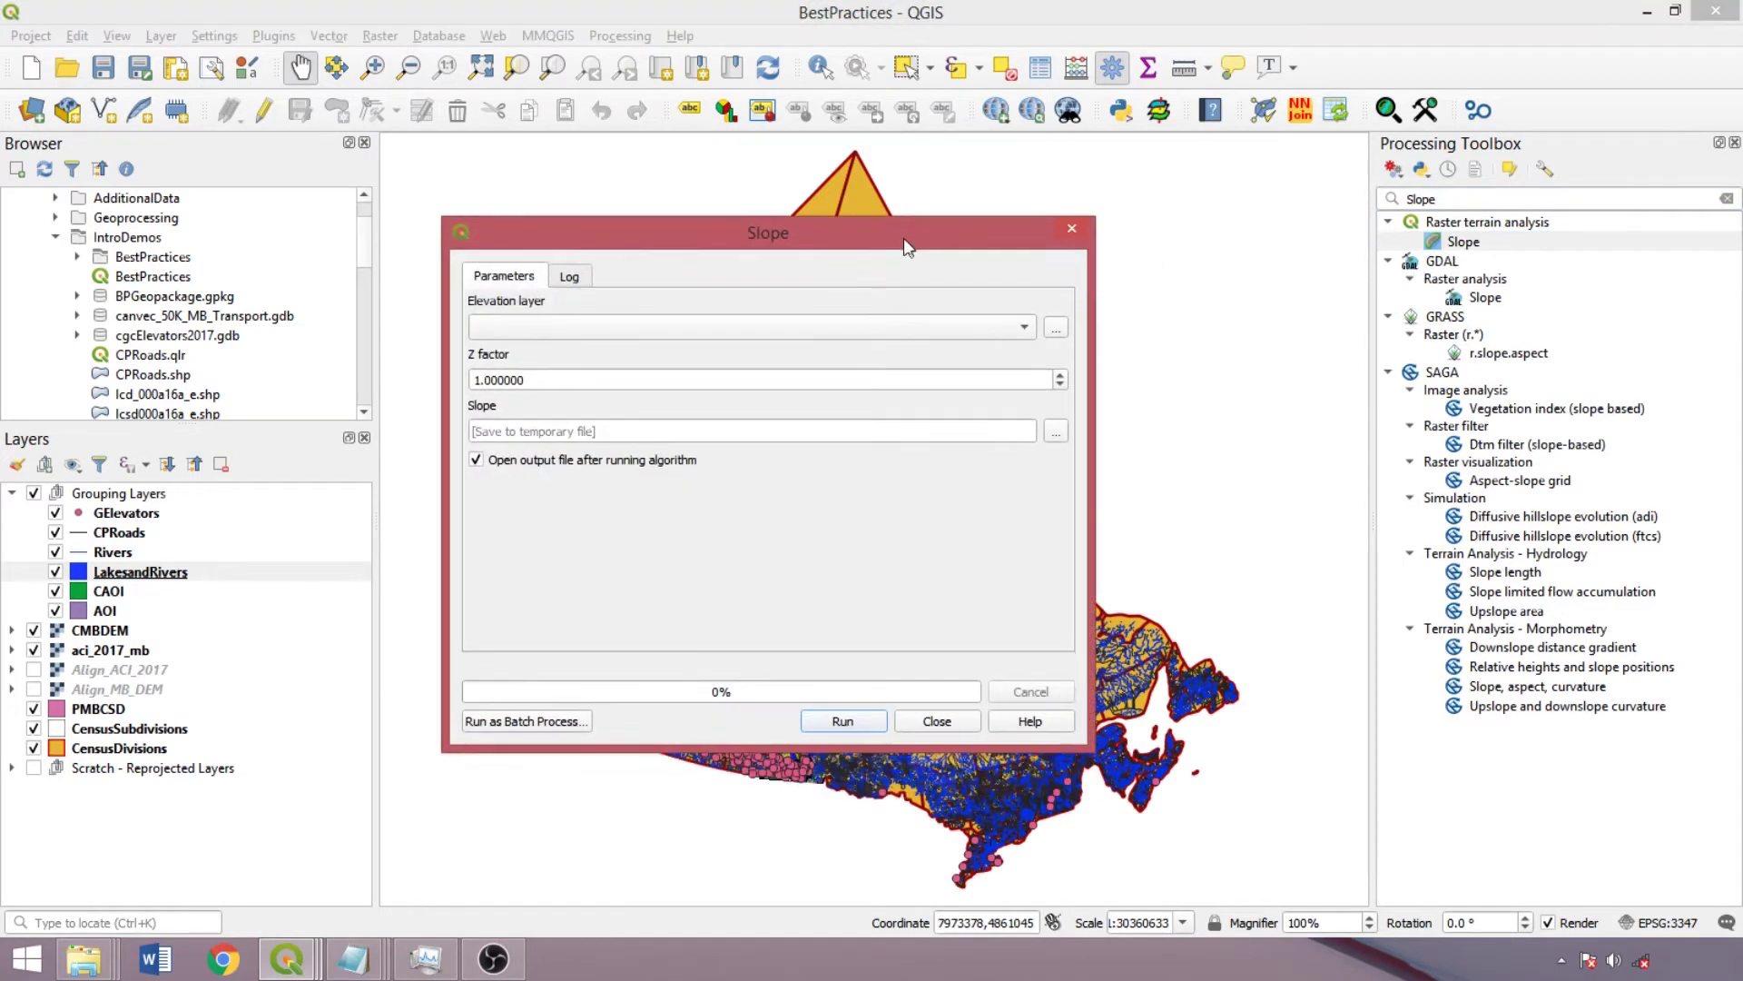
{"action": "left_click", "coordinate": [862, 327]}
{"action": "left_click", "coordinate": [801, 388]}
{"action": "left_click", "coordinate": [1071, 229]}
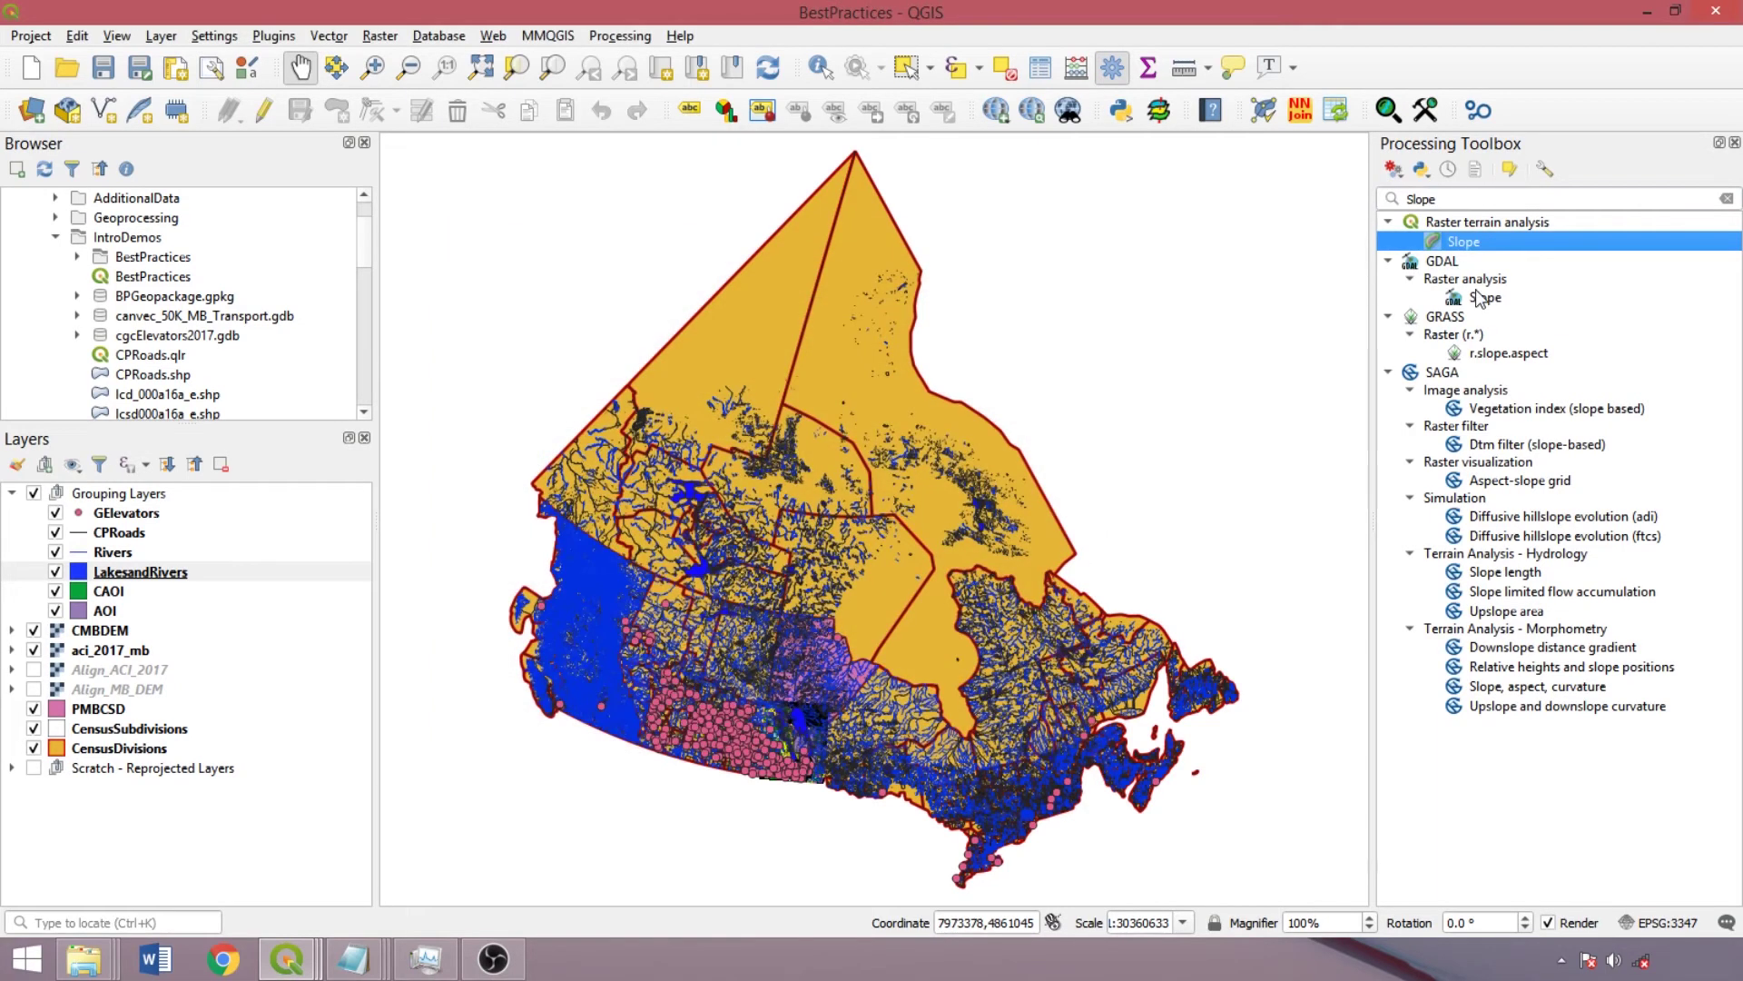
Review the GDAL Slope parameters without running, then search the toolbox for 'Selec'.
{"action": "double_click", "coordinate": [1485, 297]}
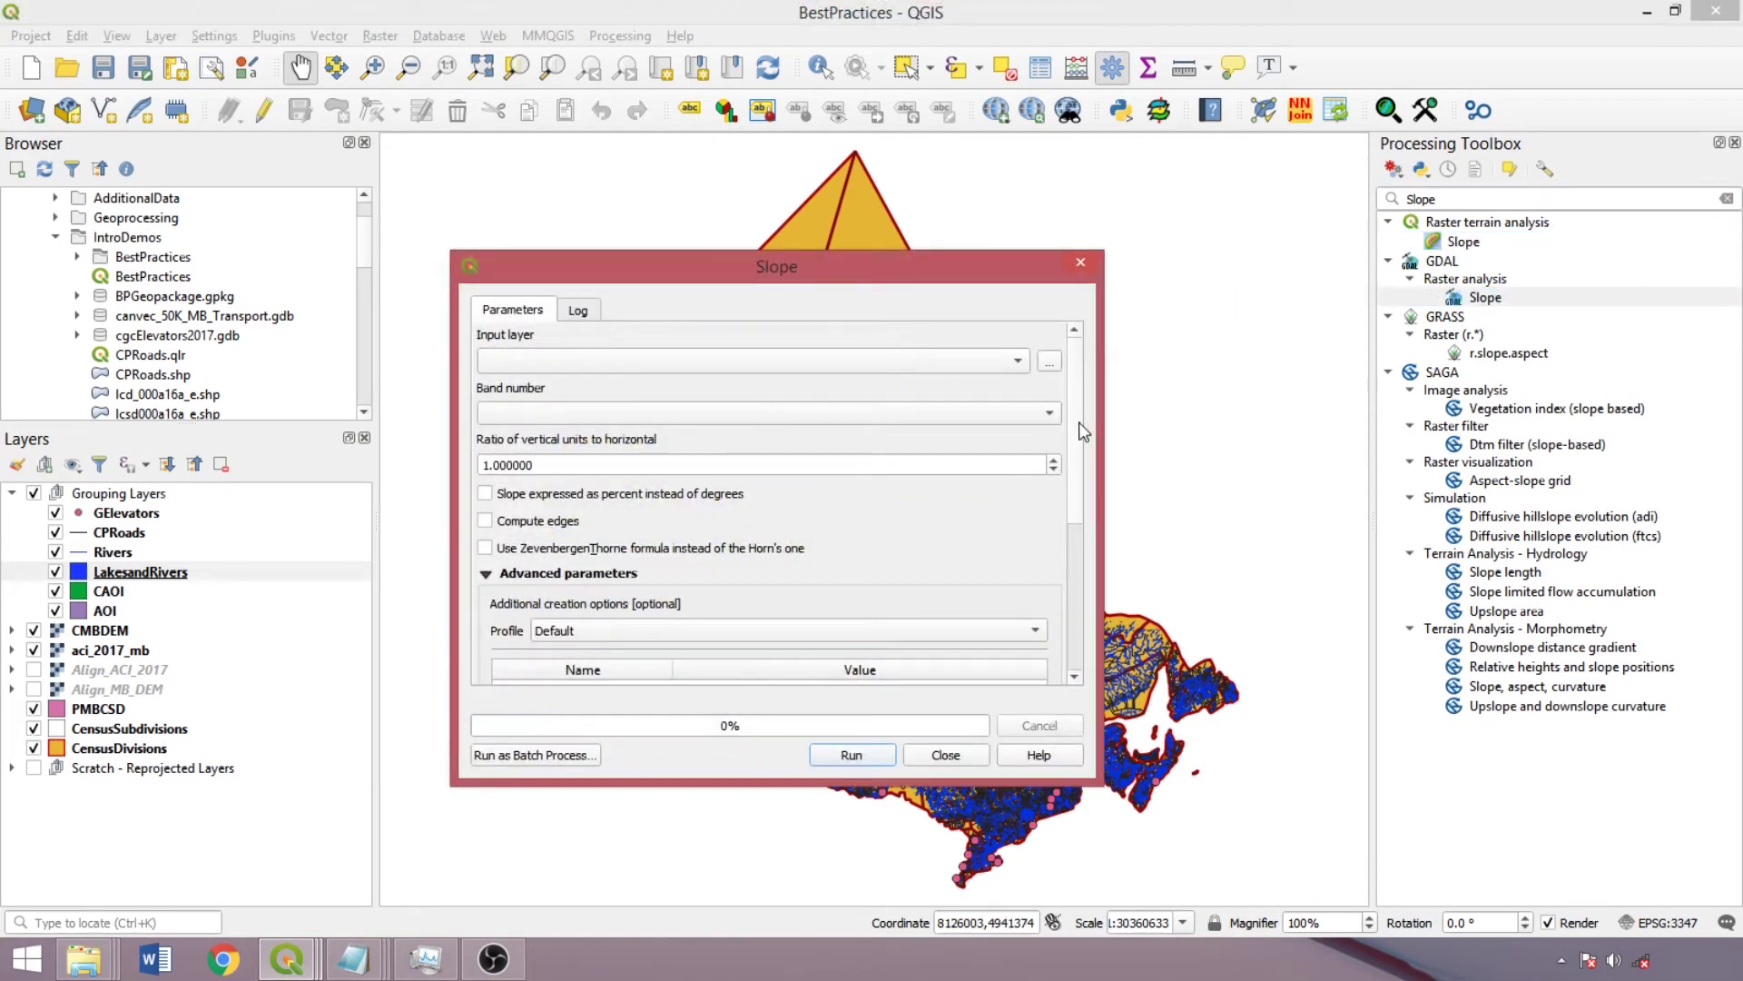
{"action": "scroll", "coordinate": [1083, 432], "scroll_direction": "down", "scroll_amount": 2}
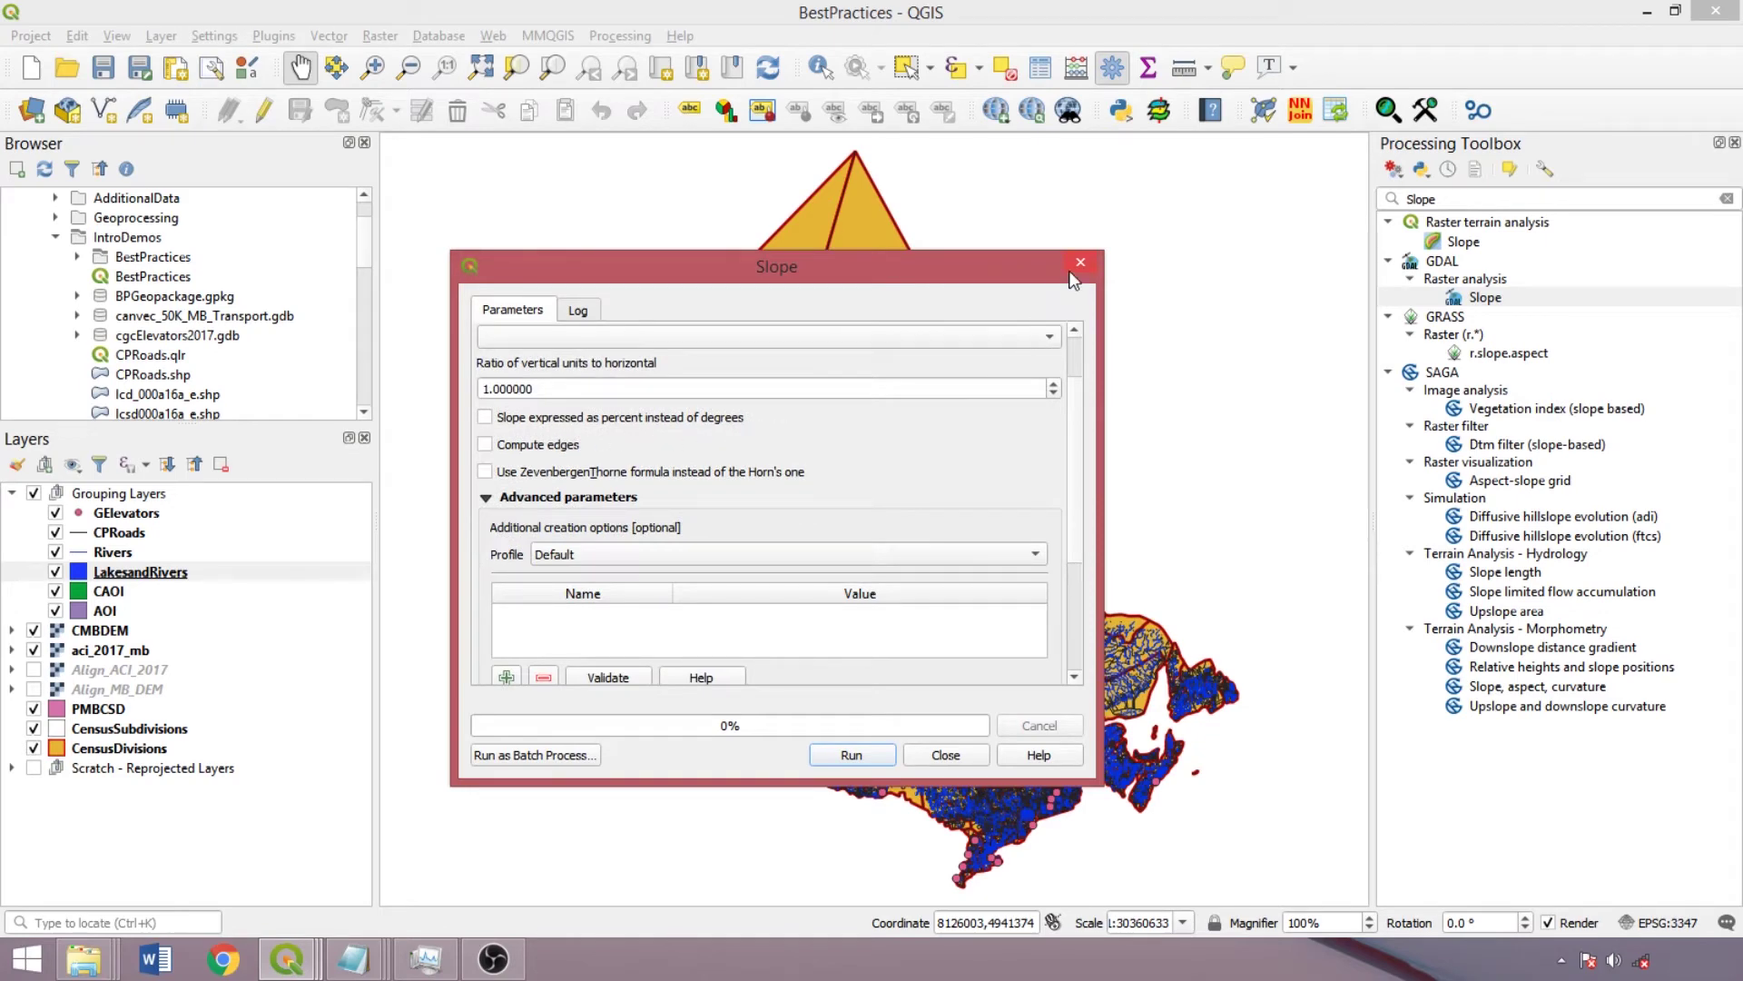
{"action": "left_click", "coordinate": [1078, 264]}
{"action": "double_click", "coordinate": [1498, 200]}
{"action": "type", "text": "Select"}
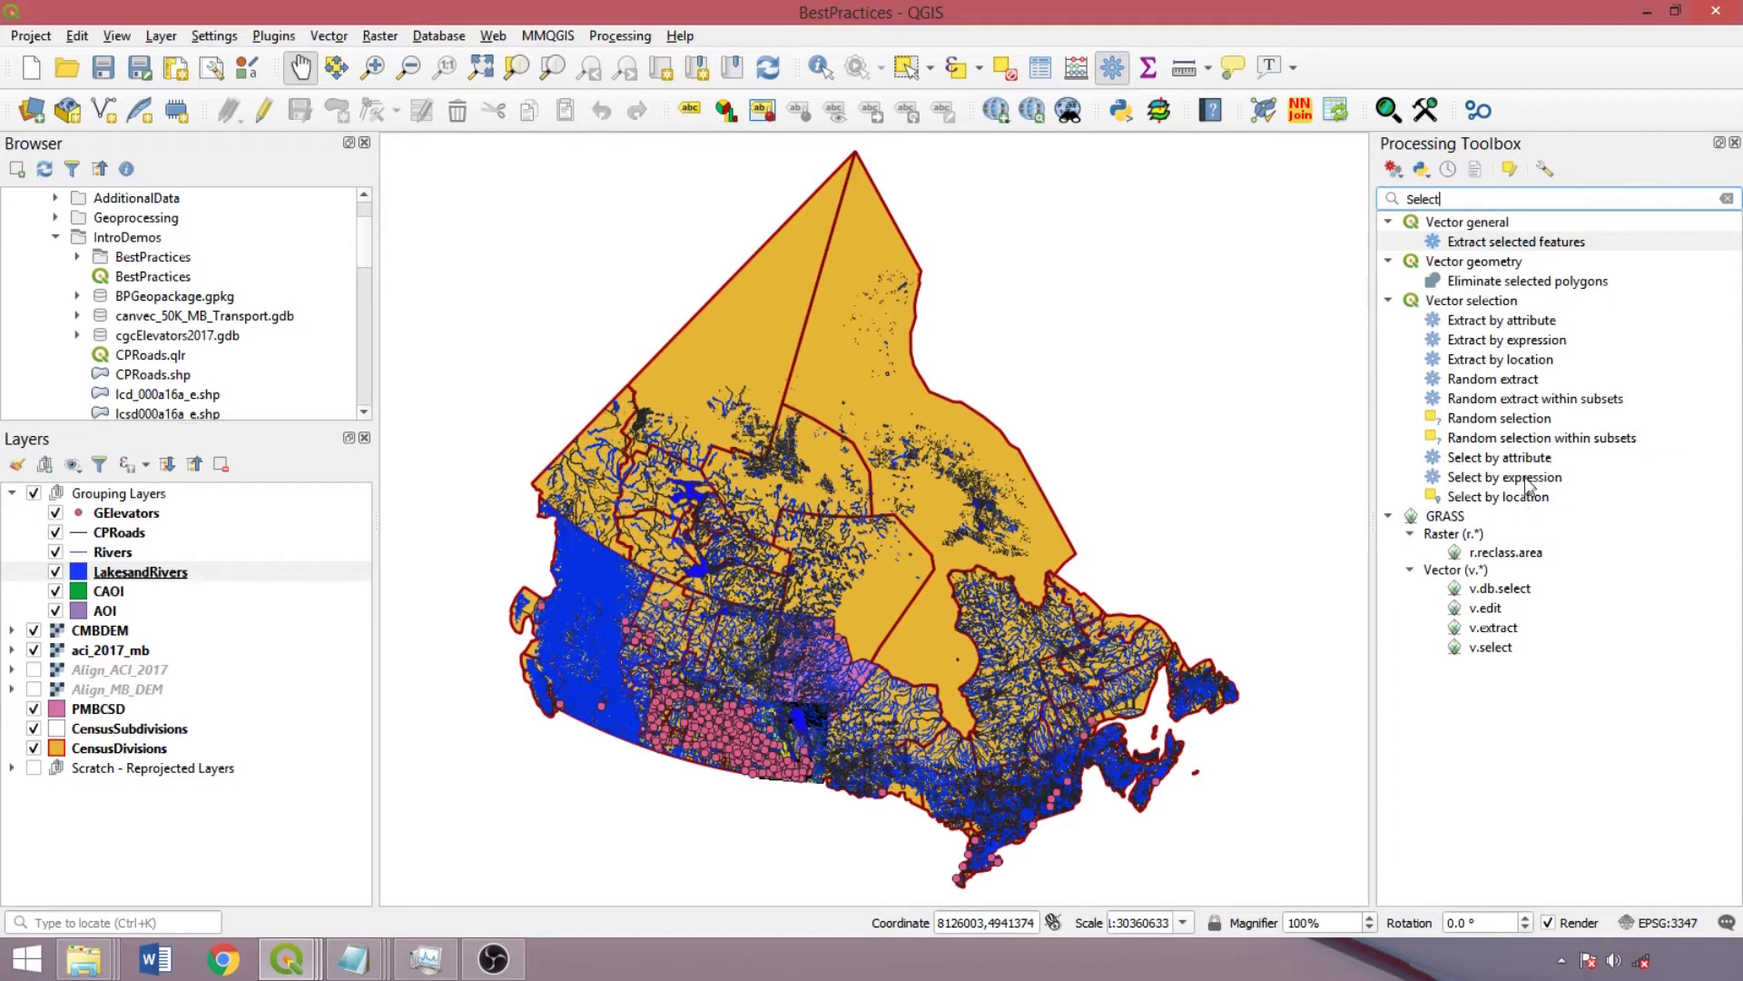
Open Select by expression for LakesandRivers, widen its expression area, and close it unapplied.
{"action": "double_click", "coordinate": [1526, 478]}
{"action": "left_click_drag", "start_coordinate": [773, 311], "coordinate": [1085, 263]}
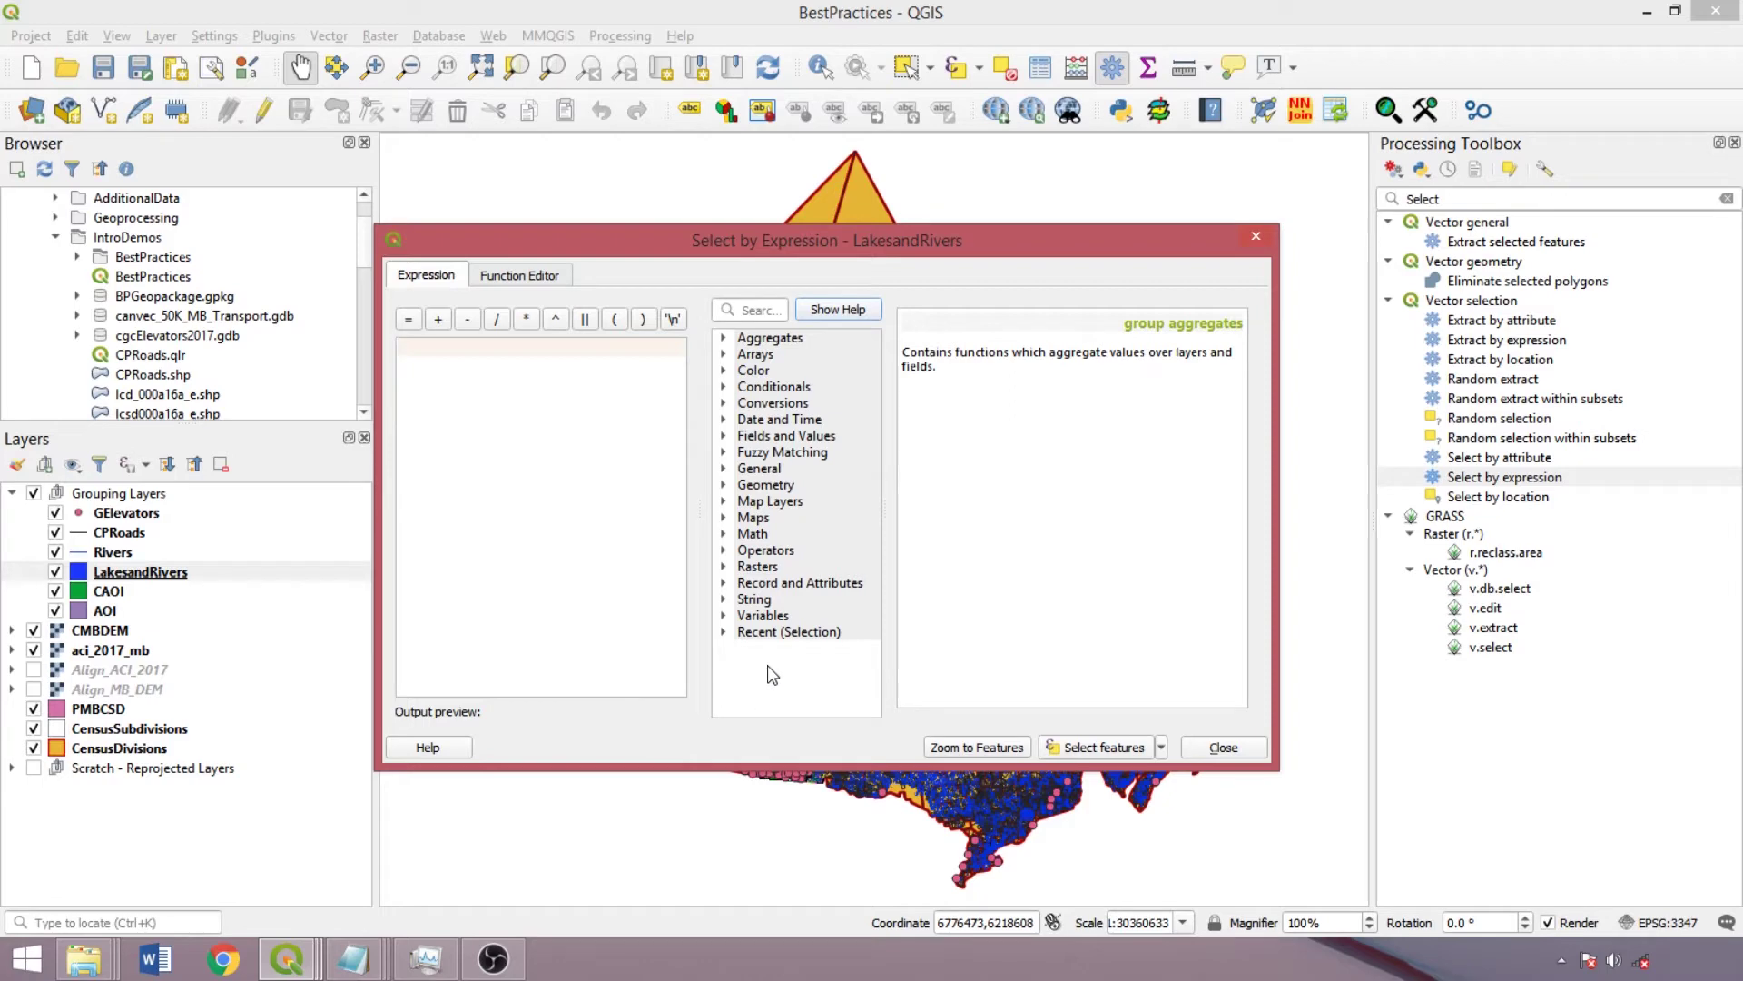
{"action": "left_click", "coordinate": [1255, 237]}
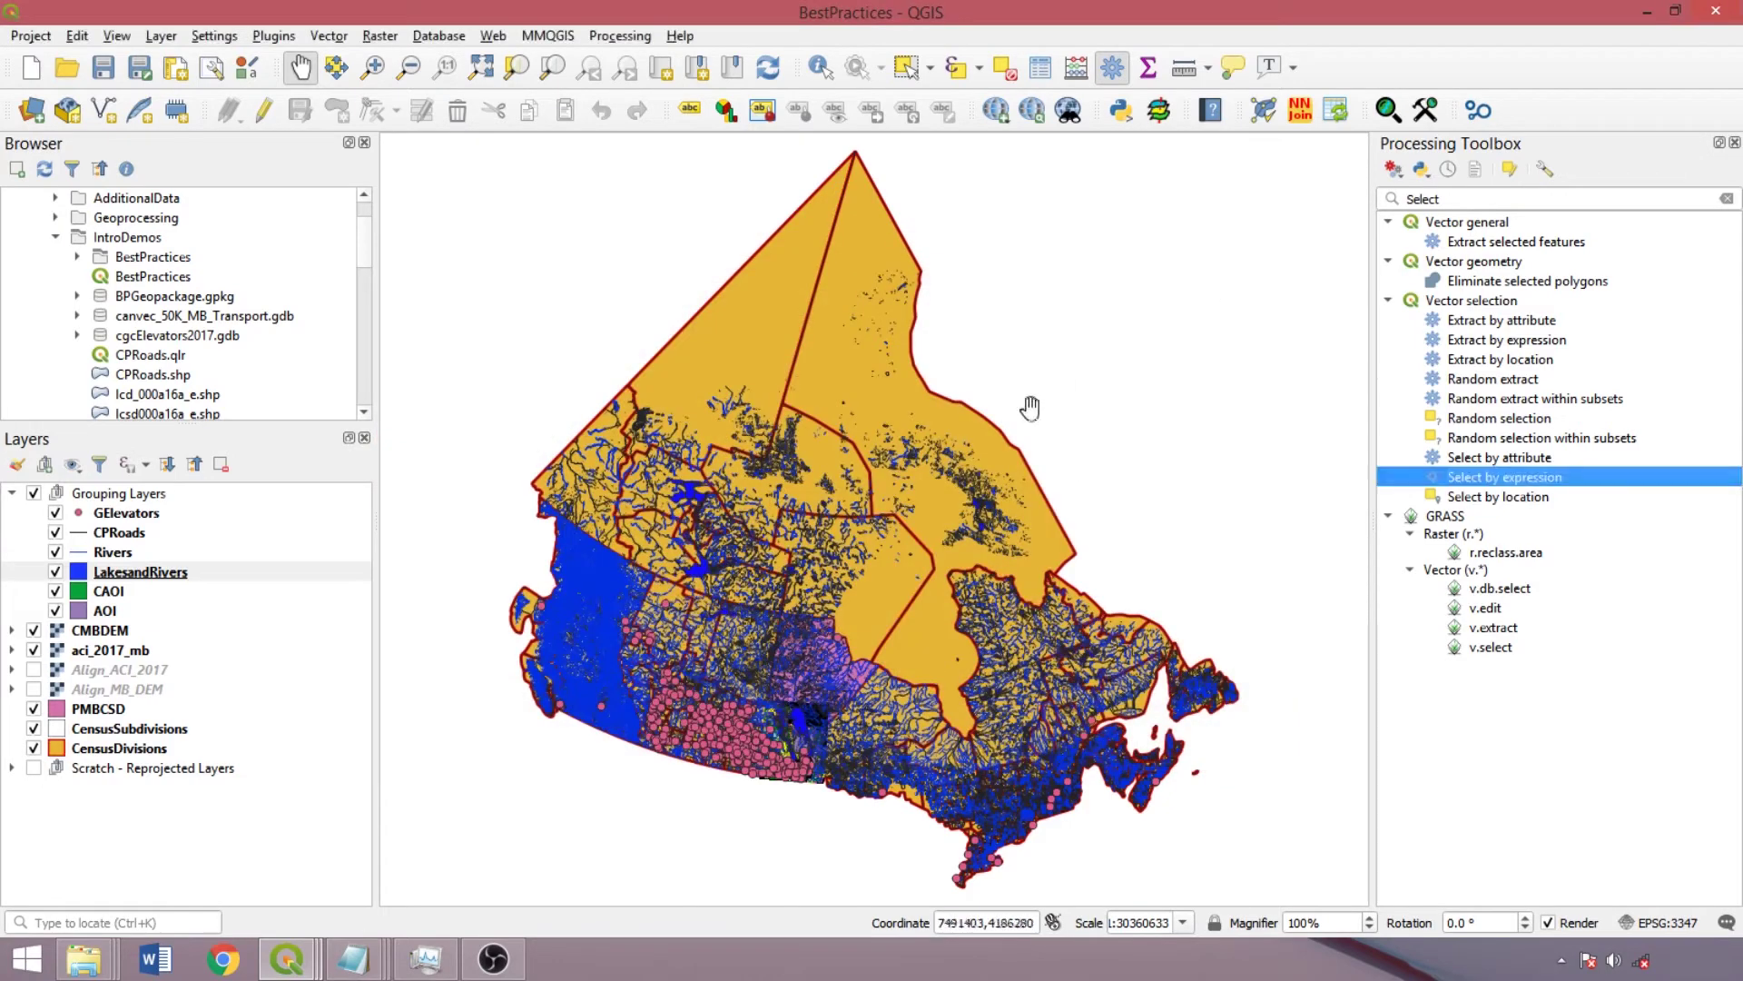
{"action": "left_click", "coordinate": [238, 516]}
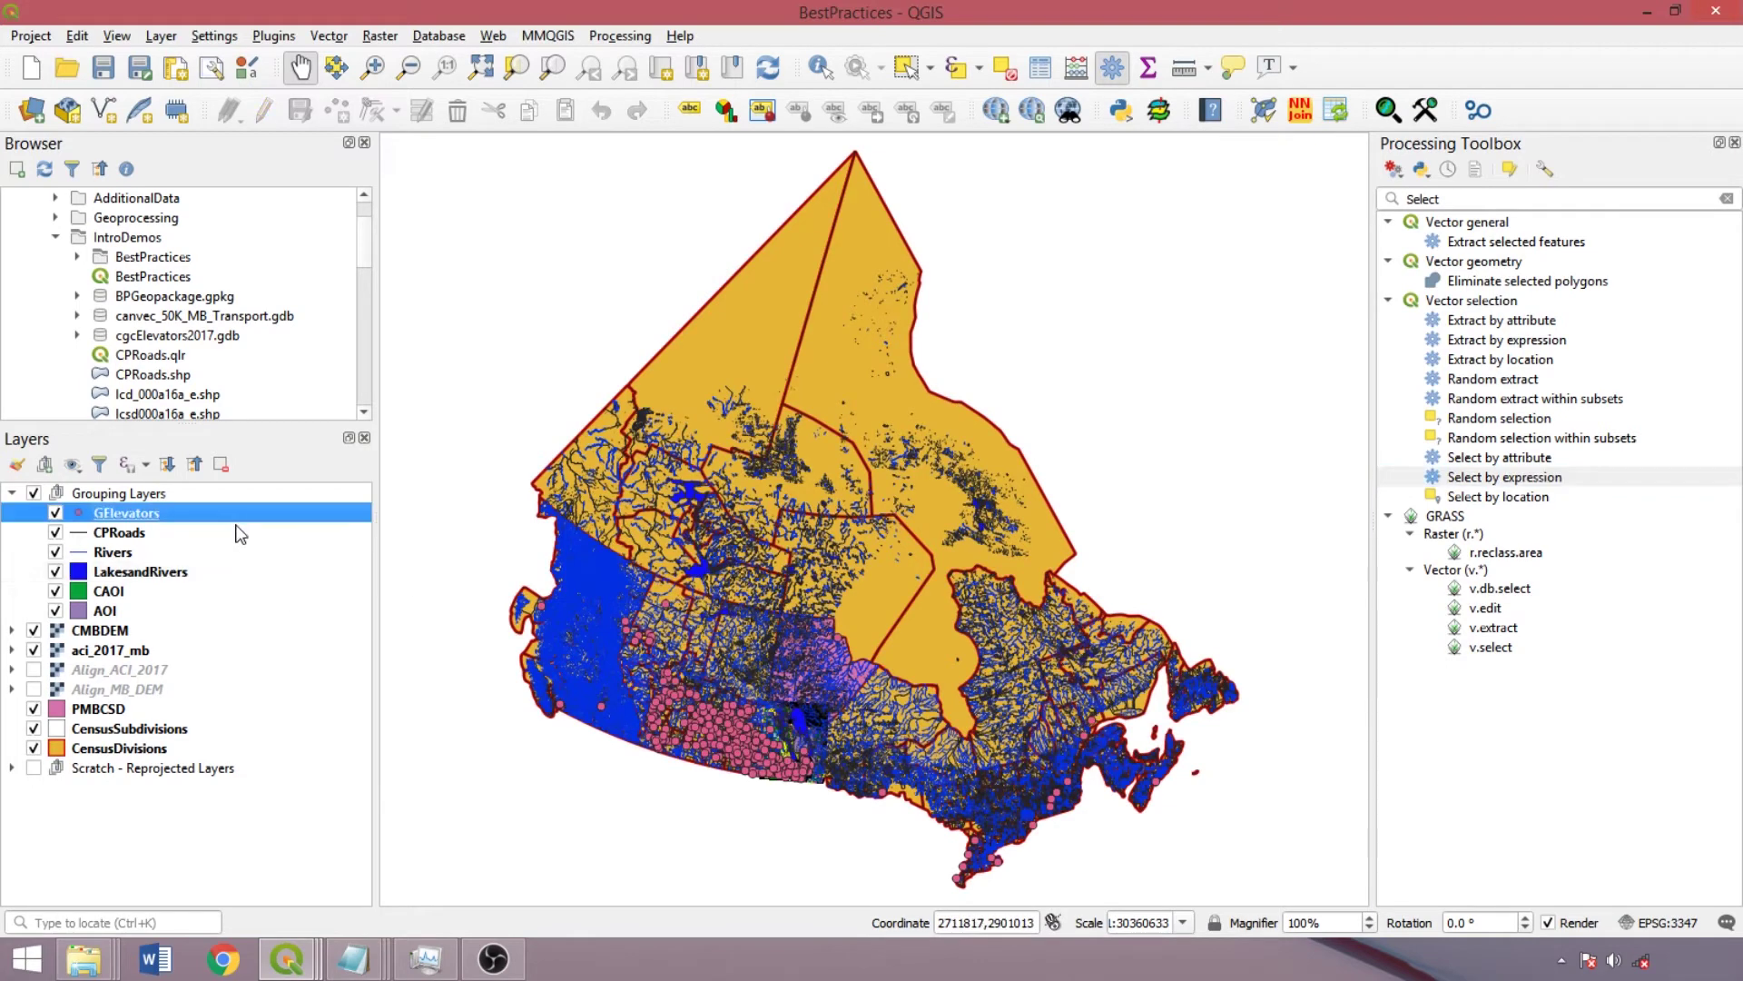
{"action": "key", "text": "Down"}
{"action": "key", "text": "Down"}
{"action": "key", "text": "Down"}
{"action": "key", "text": "Down"}
{"action": "key", "text": "Down"}
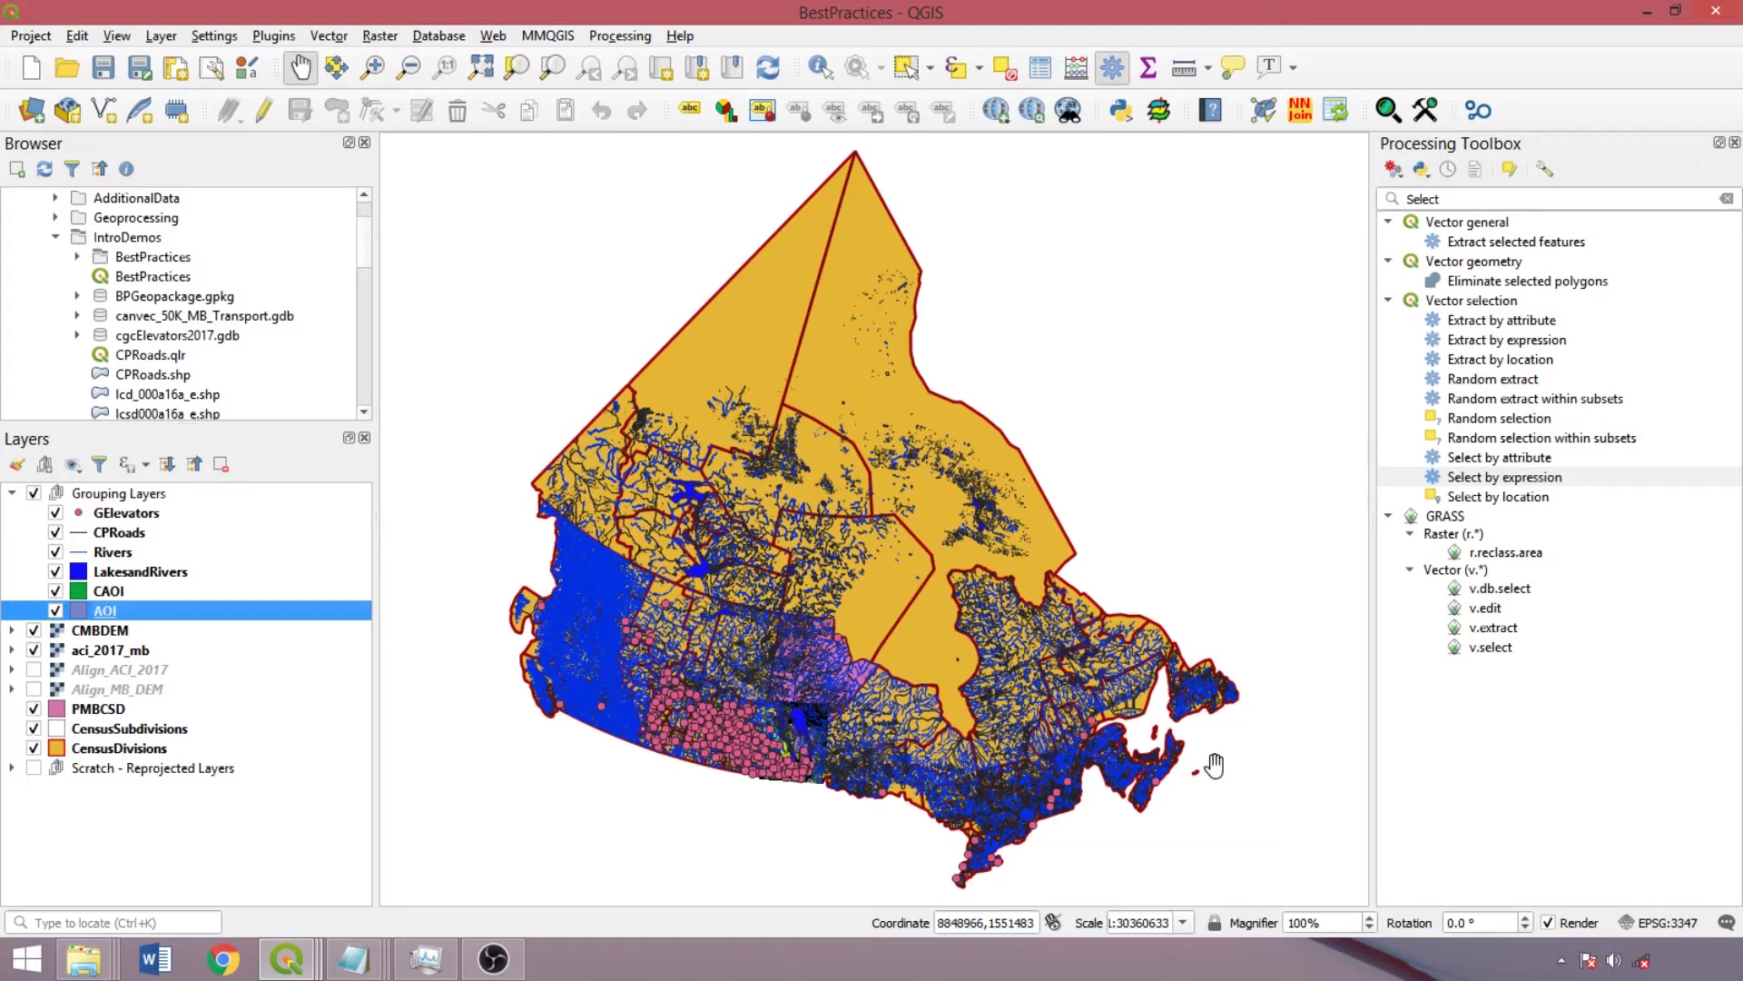
{"action": "left_click", "coordinate": [96, 636]}
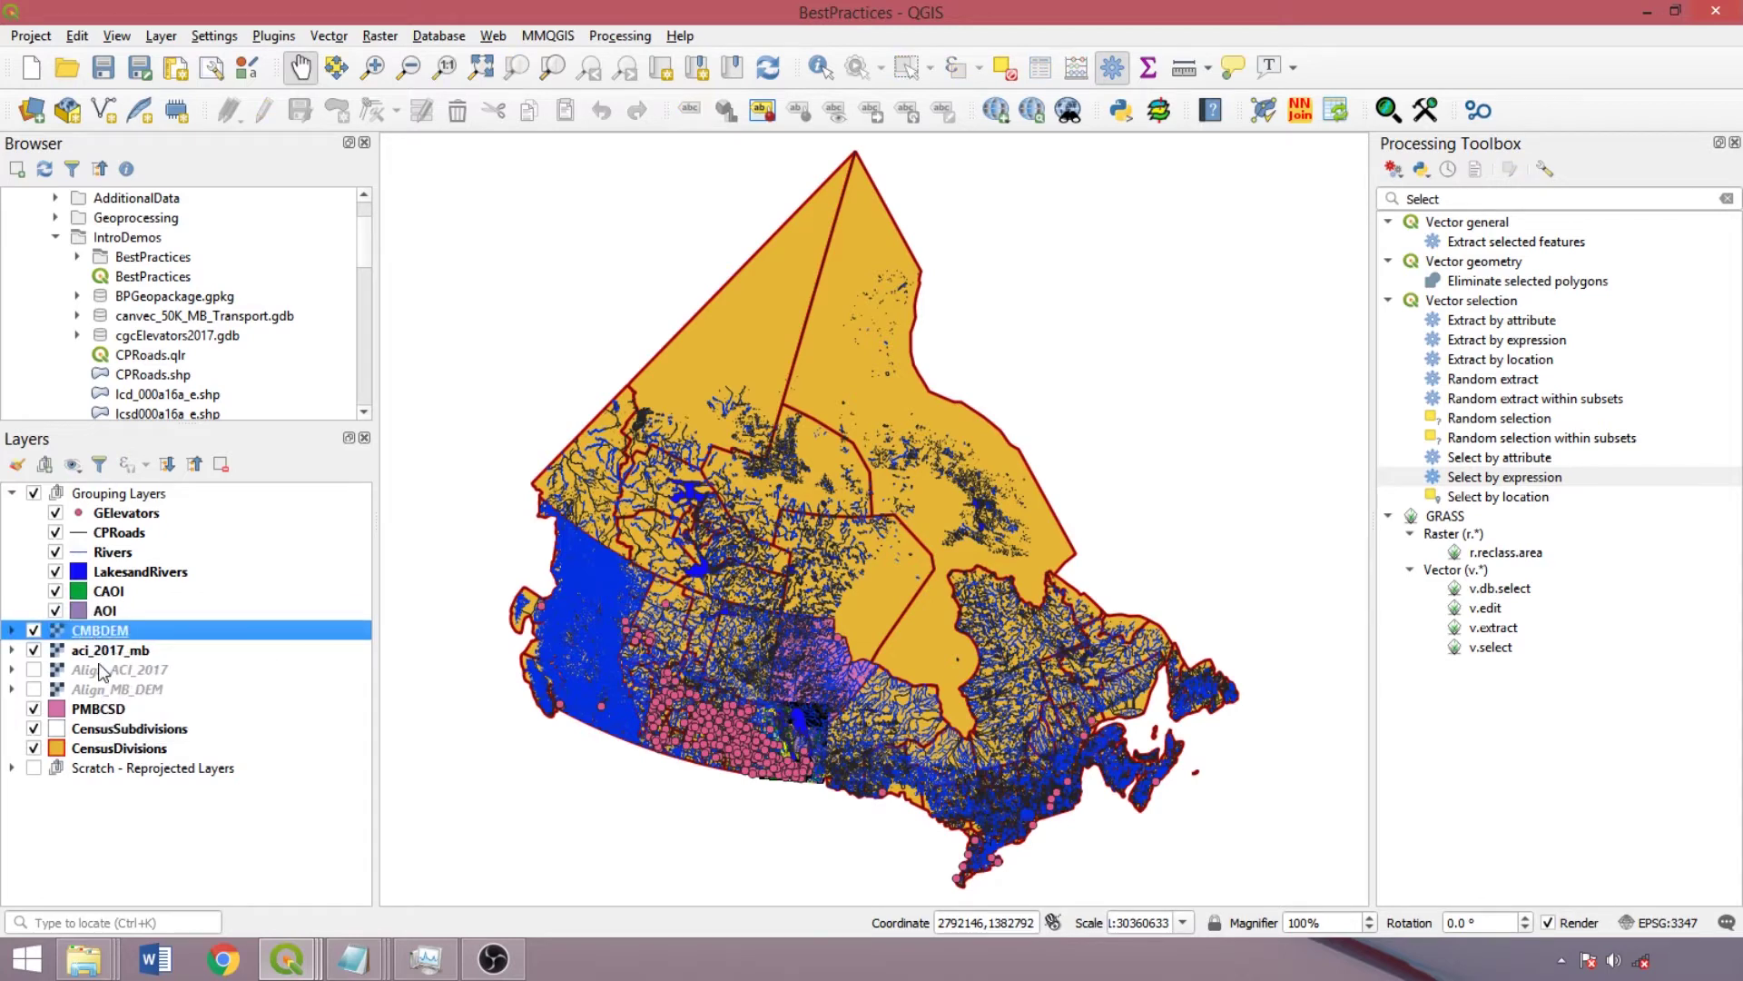
{"action": "left_click", "coordinate": [105, 658]}
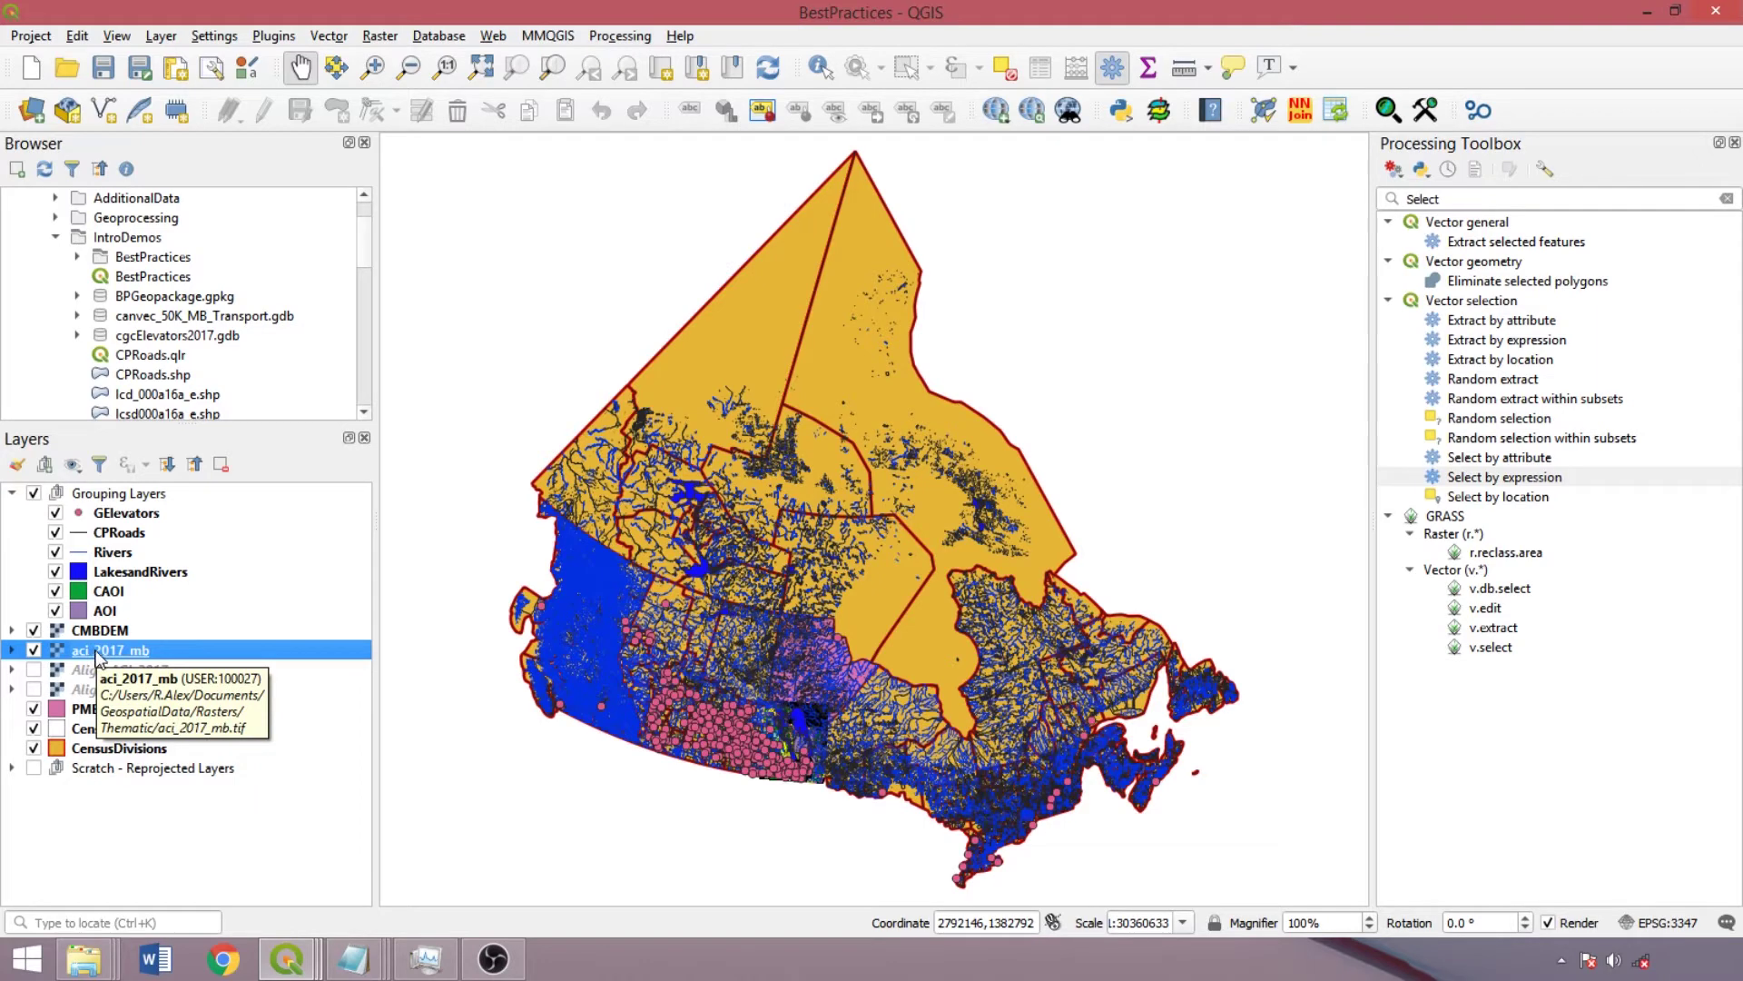
{"action": "left_click", "coordinate": [389, 37]}
In Align Rasters, add aci_2017_mb with Nearest neighbour resampling.
{"action": "left_click", "coordinate": [402, 84]}
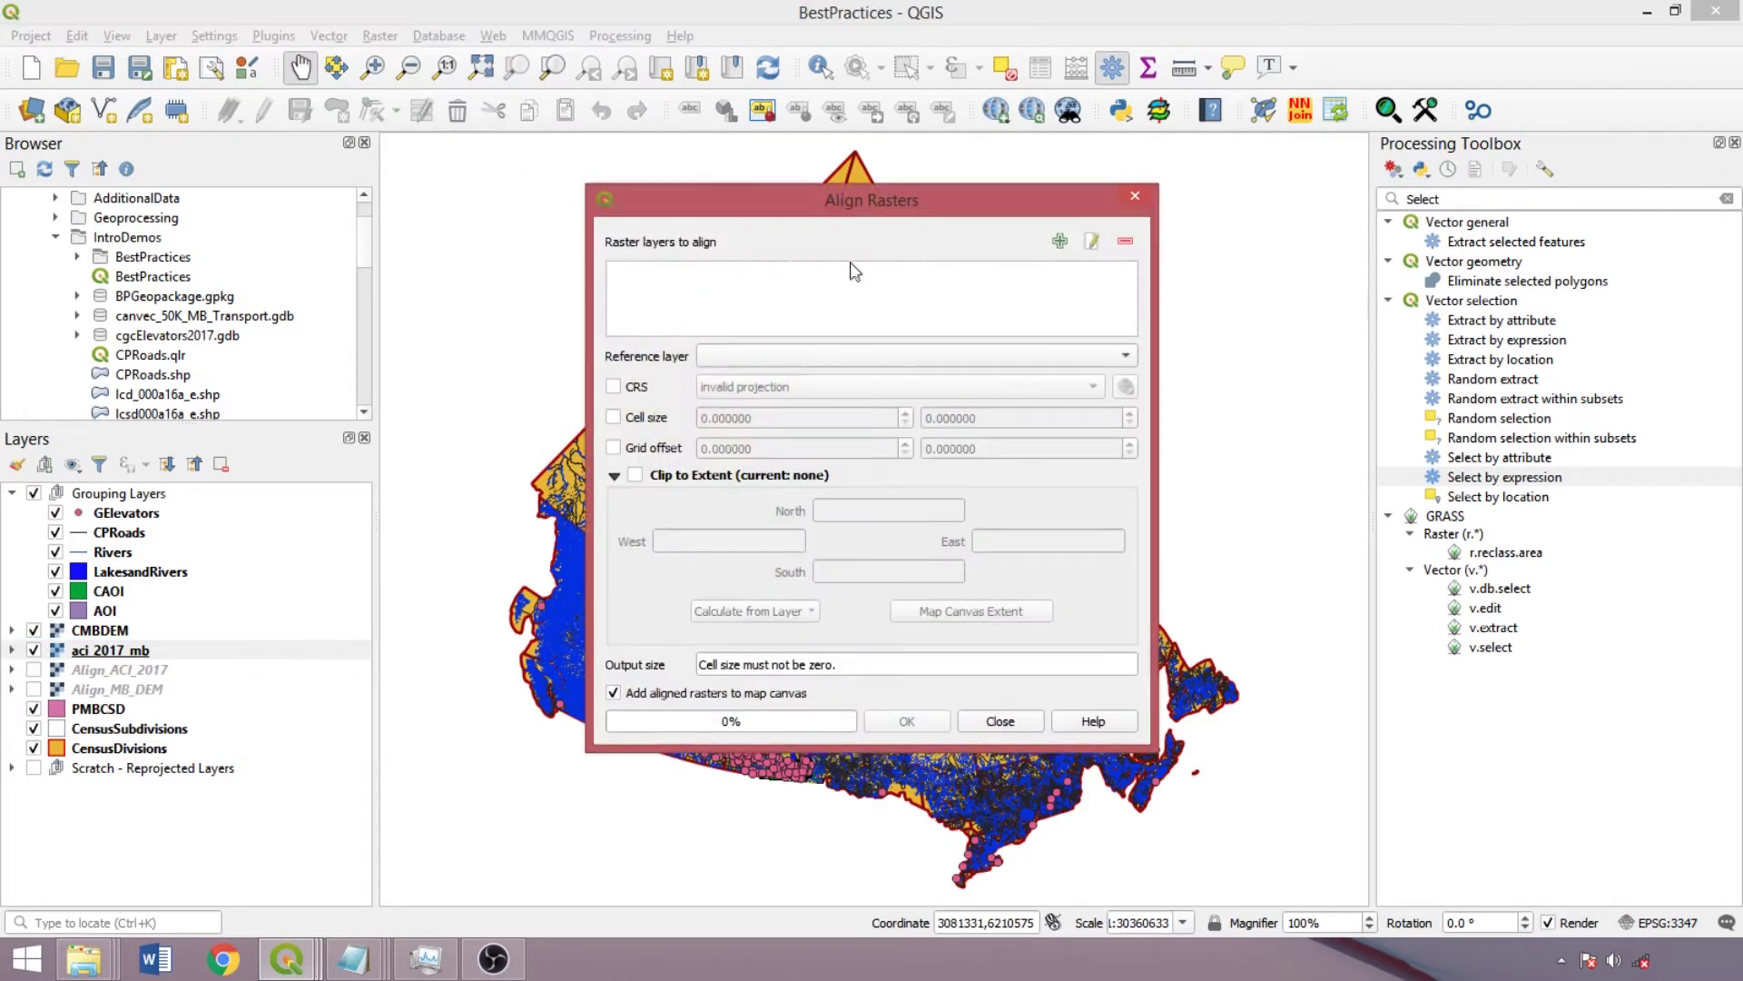
{"action": "left_click", "coordinate": [1059, 241]}
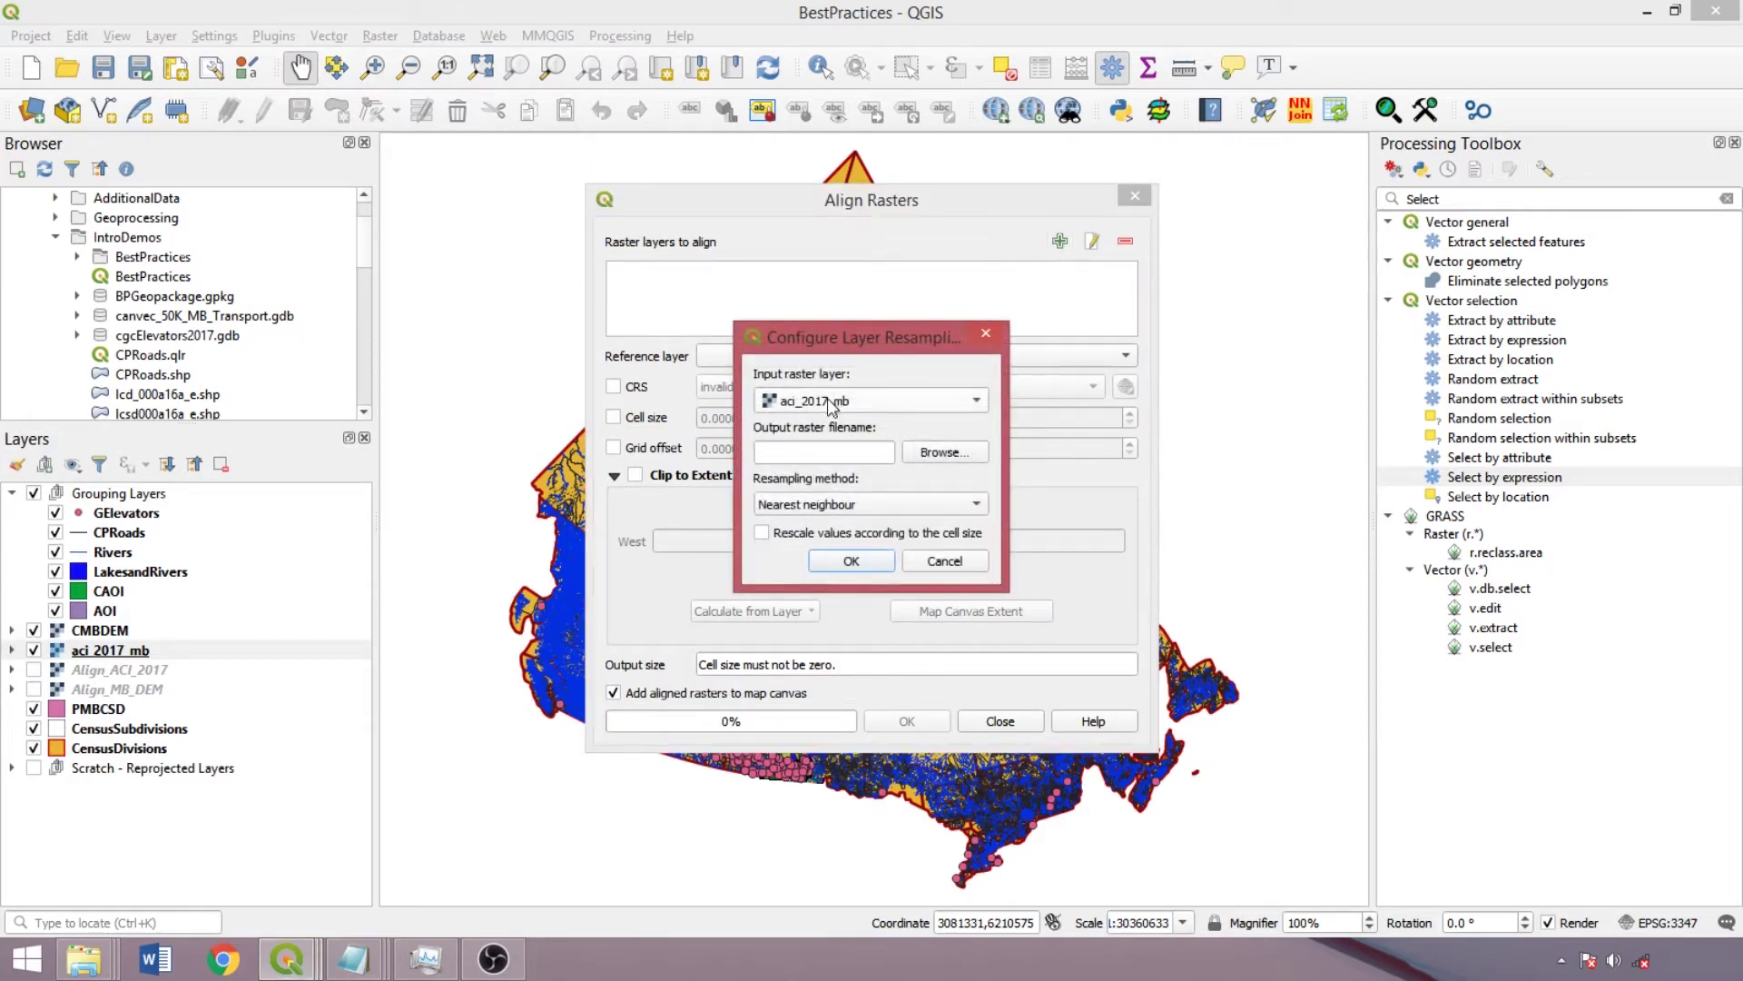
{"action": "left_click", "coordinate": [824, 504]}
{"action": "left_click", "coordinate": [826, 510]}
{"action": "left_click", "coordinate": [850, 560]}
Add CMBDEM with Bilinear resampling, set aci_2017_mb as reference layer, and run the alignment.
{"action": "left_click", "coordinate": [1058, 241]}
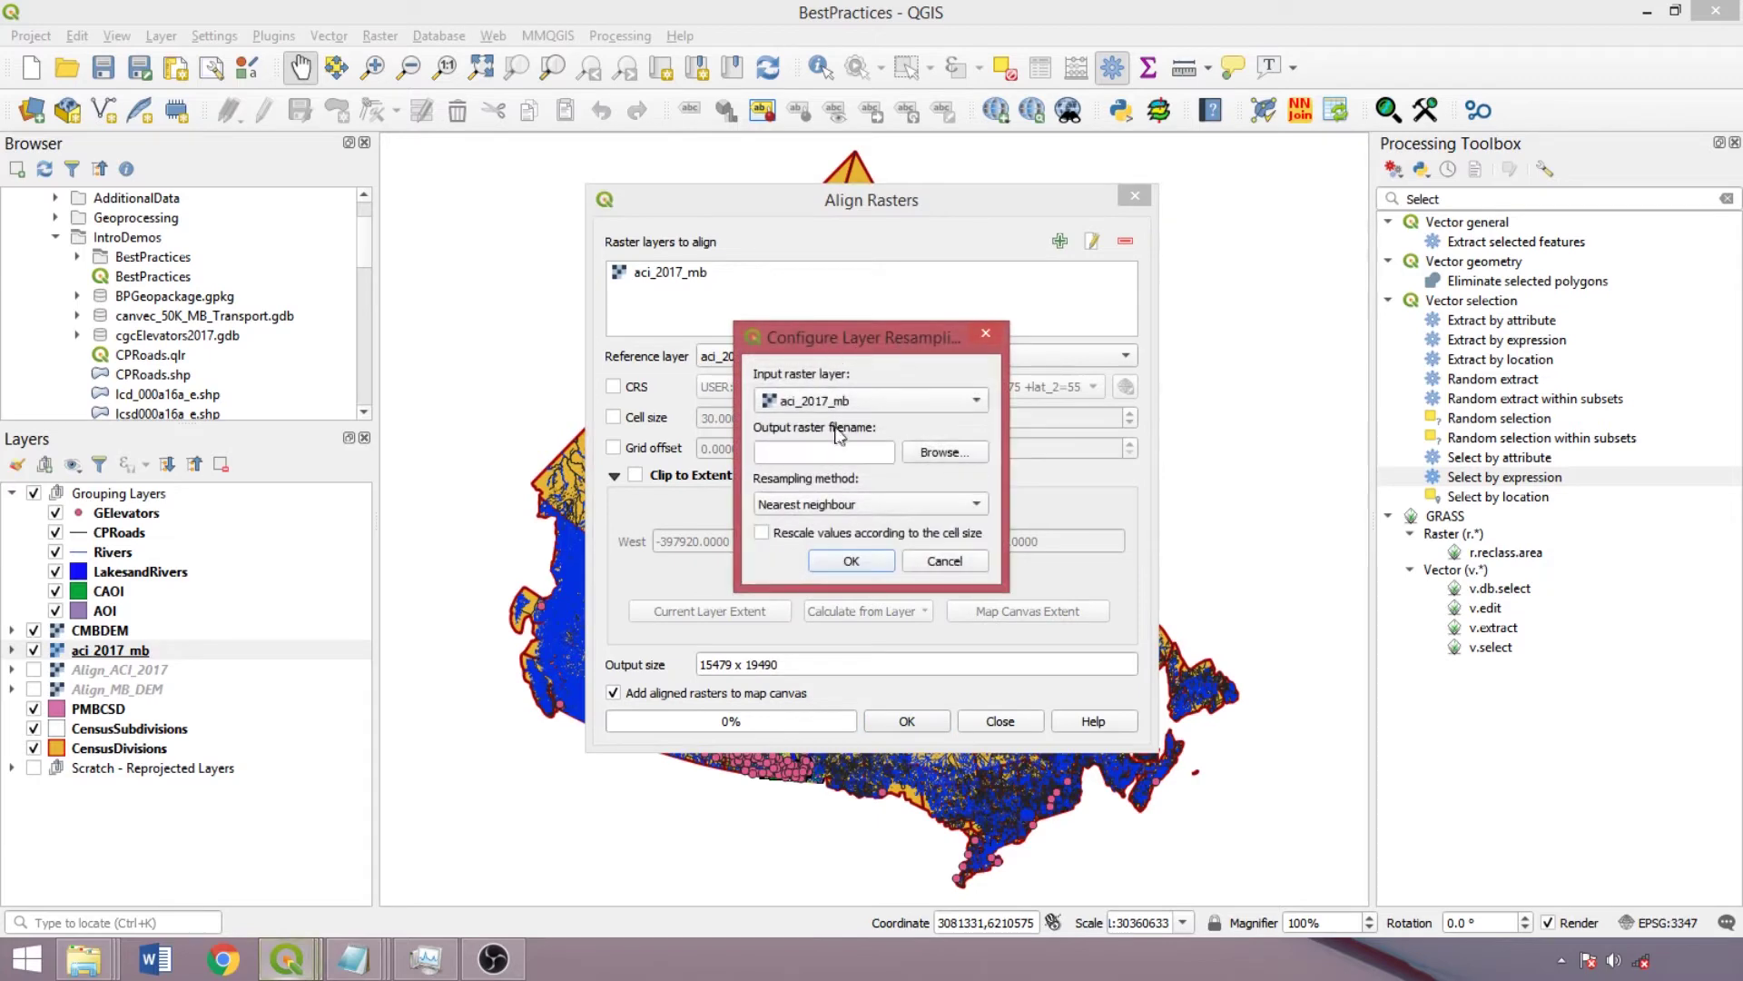
{"action": "left_click", "coordinate": [840, 401]}
{"action": "left_click", "coordinate": [822, 463]}
{"action": "left_click", "coordinate": [826, 505]}
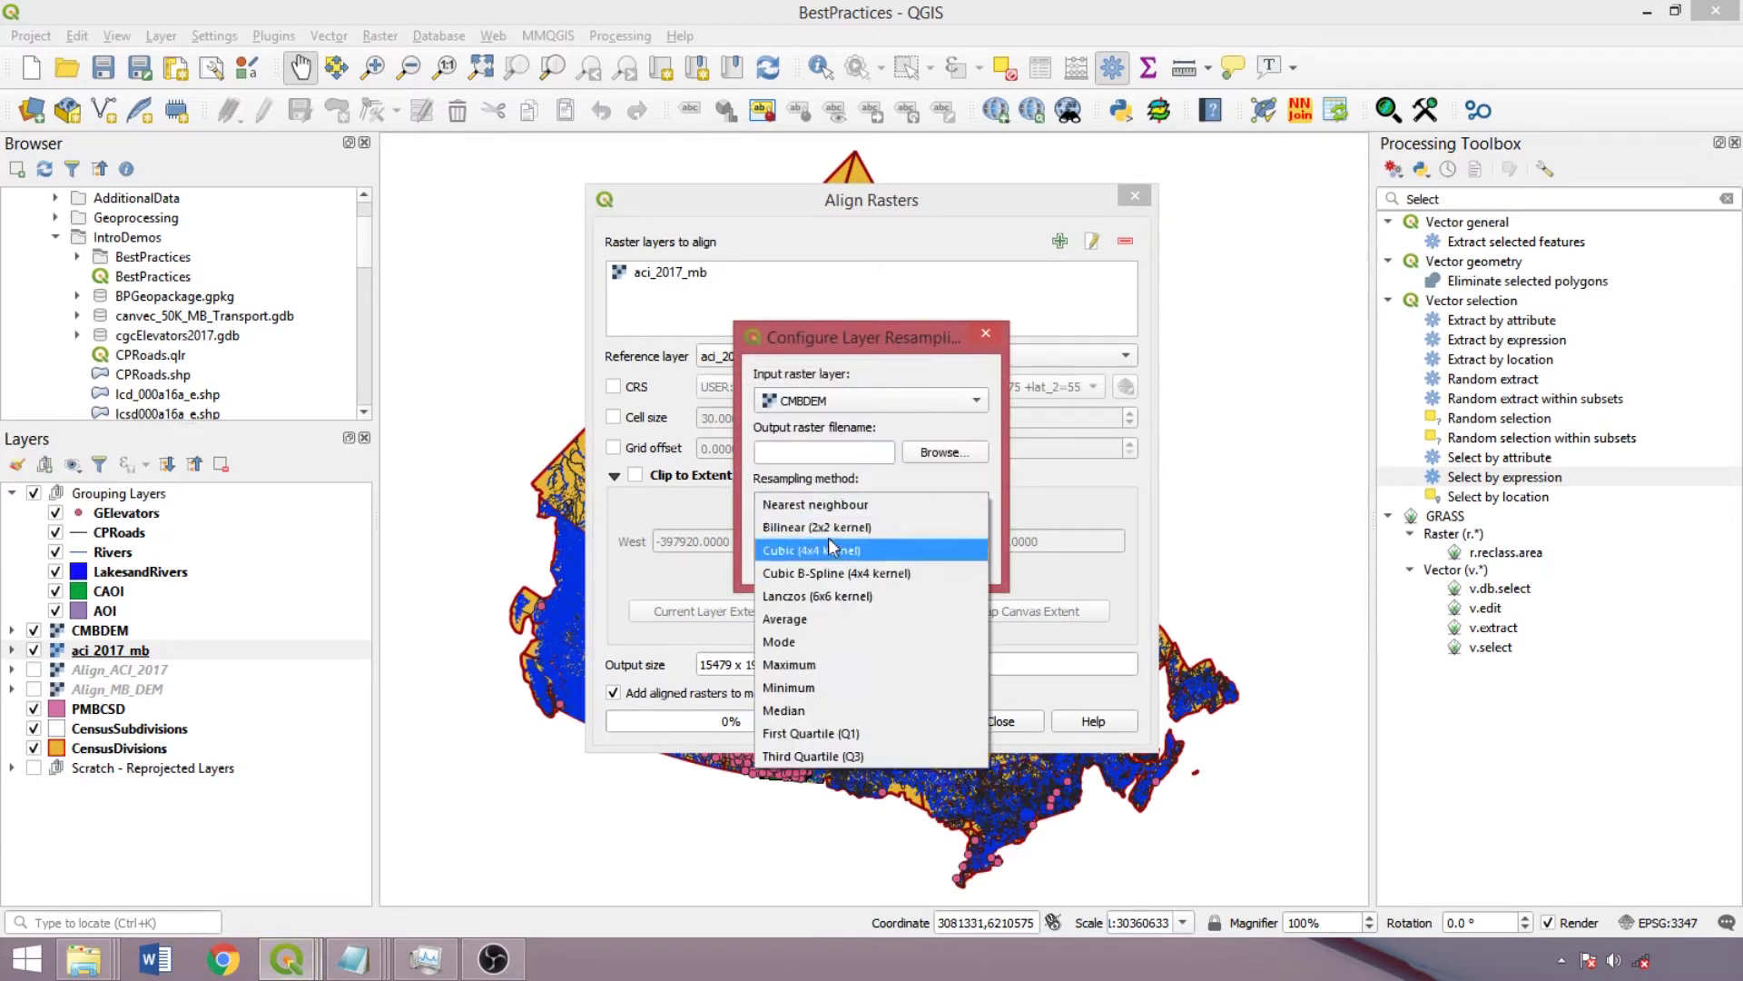
{"action": "left_click", "coordinate": [827, 529]}
{"action": "left_click", "coordinate": [849, 559]}
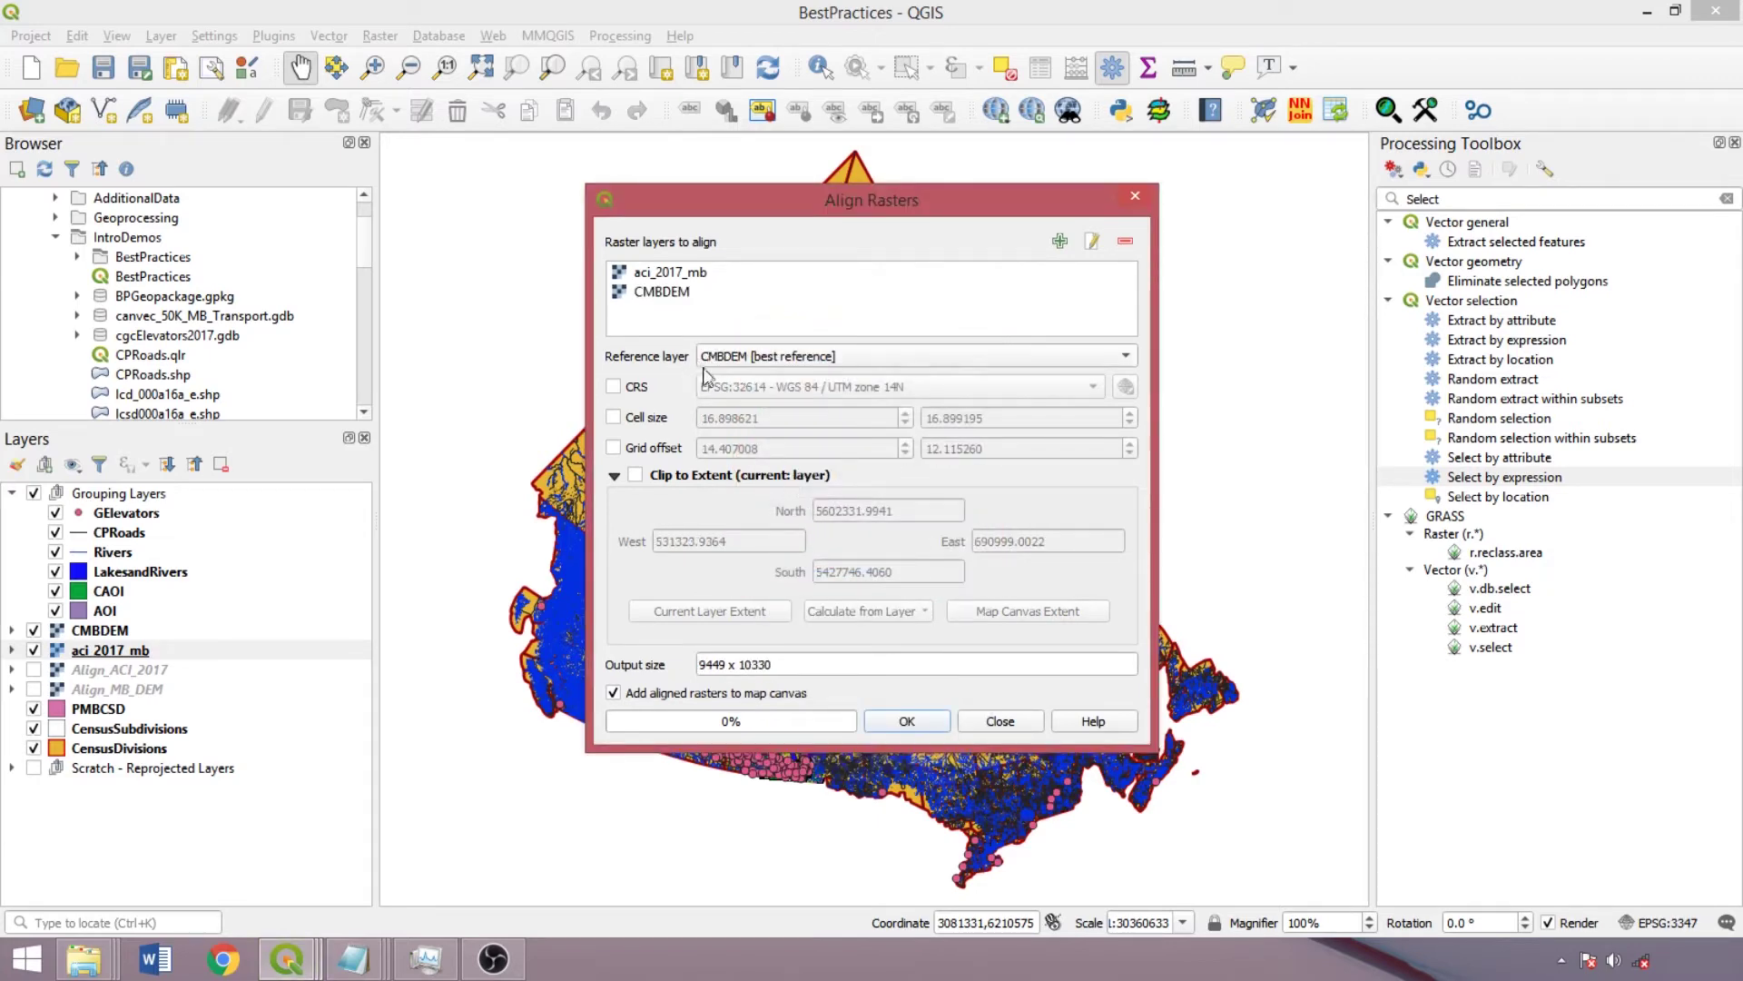
{"action": "left_click", "coordinate": [815, 358]}
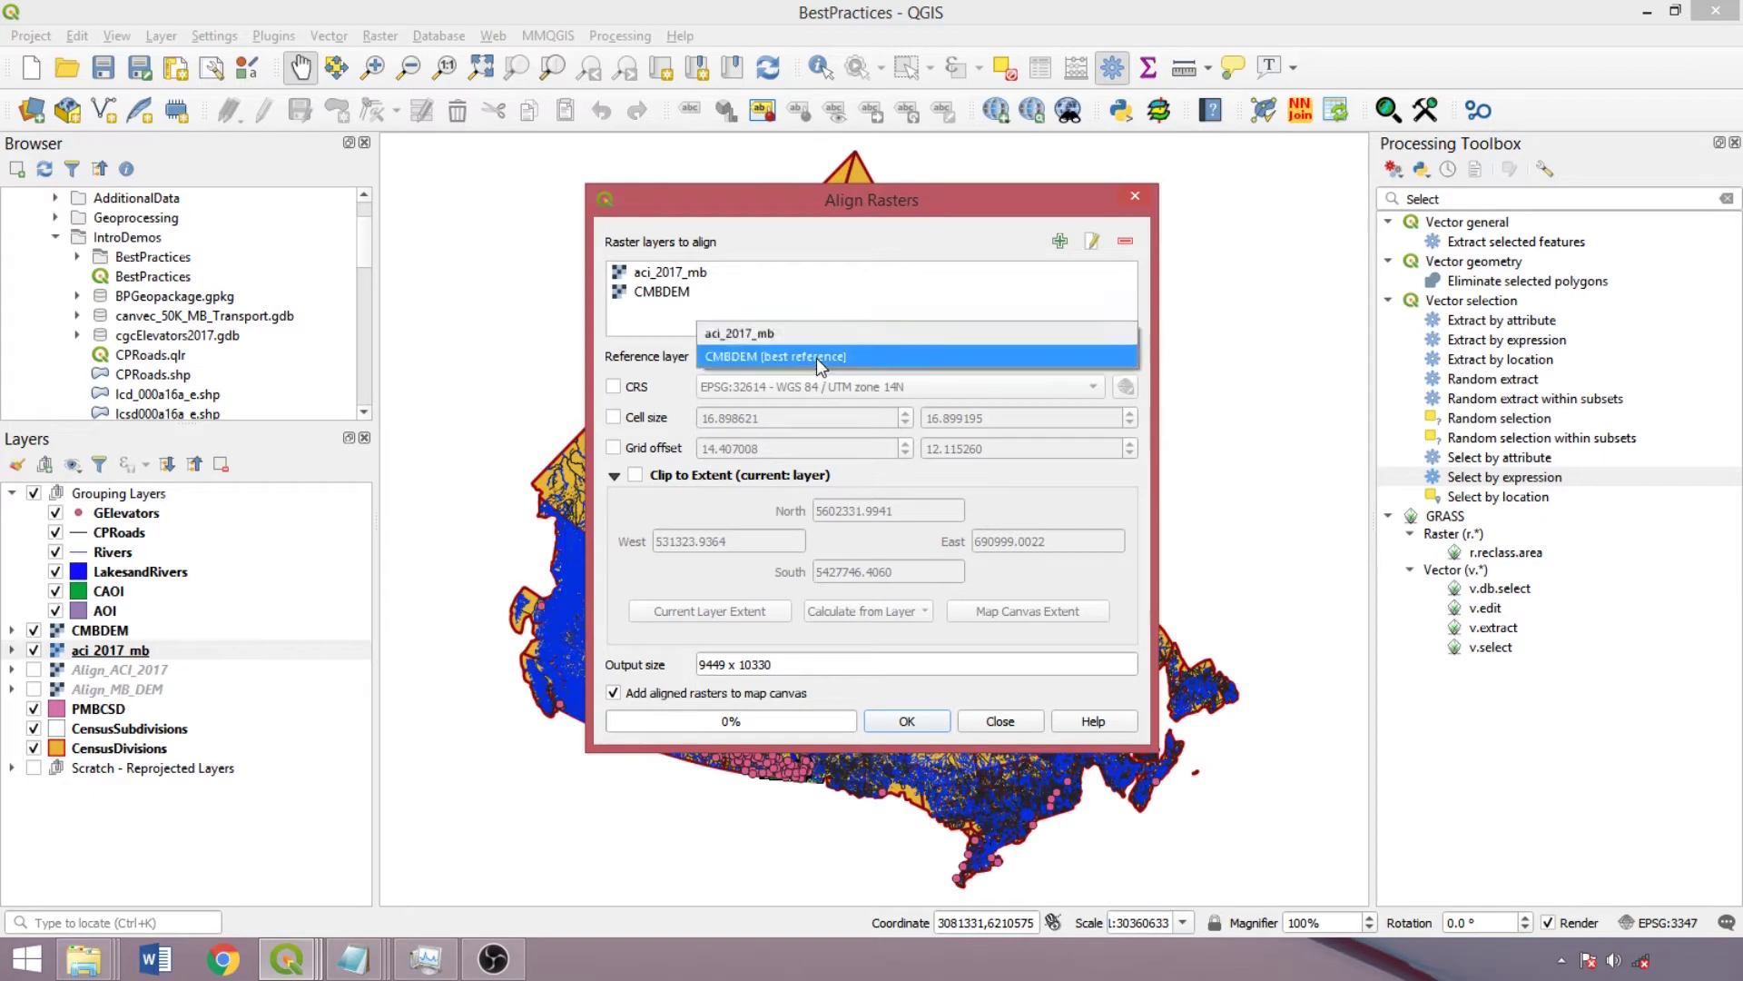
{"action": "left_click", "coordinate": [809, 338]}
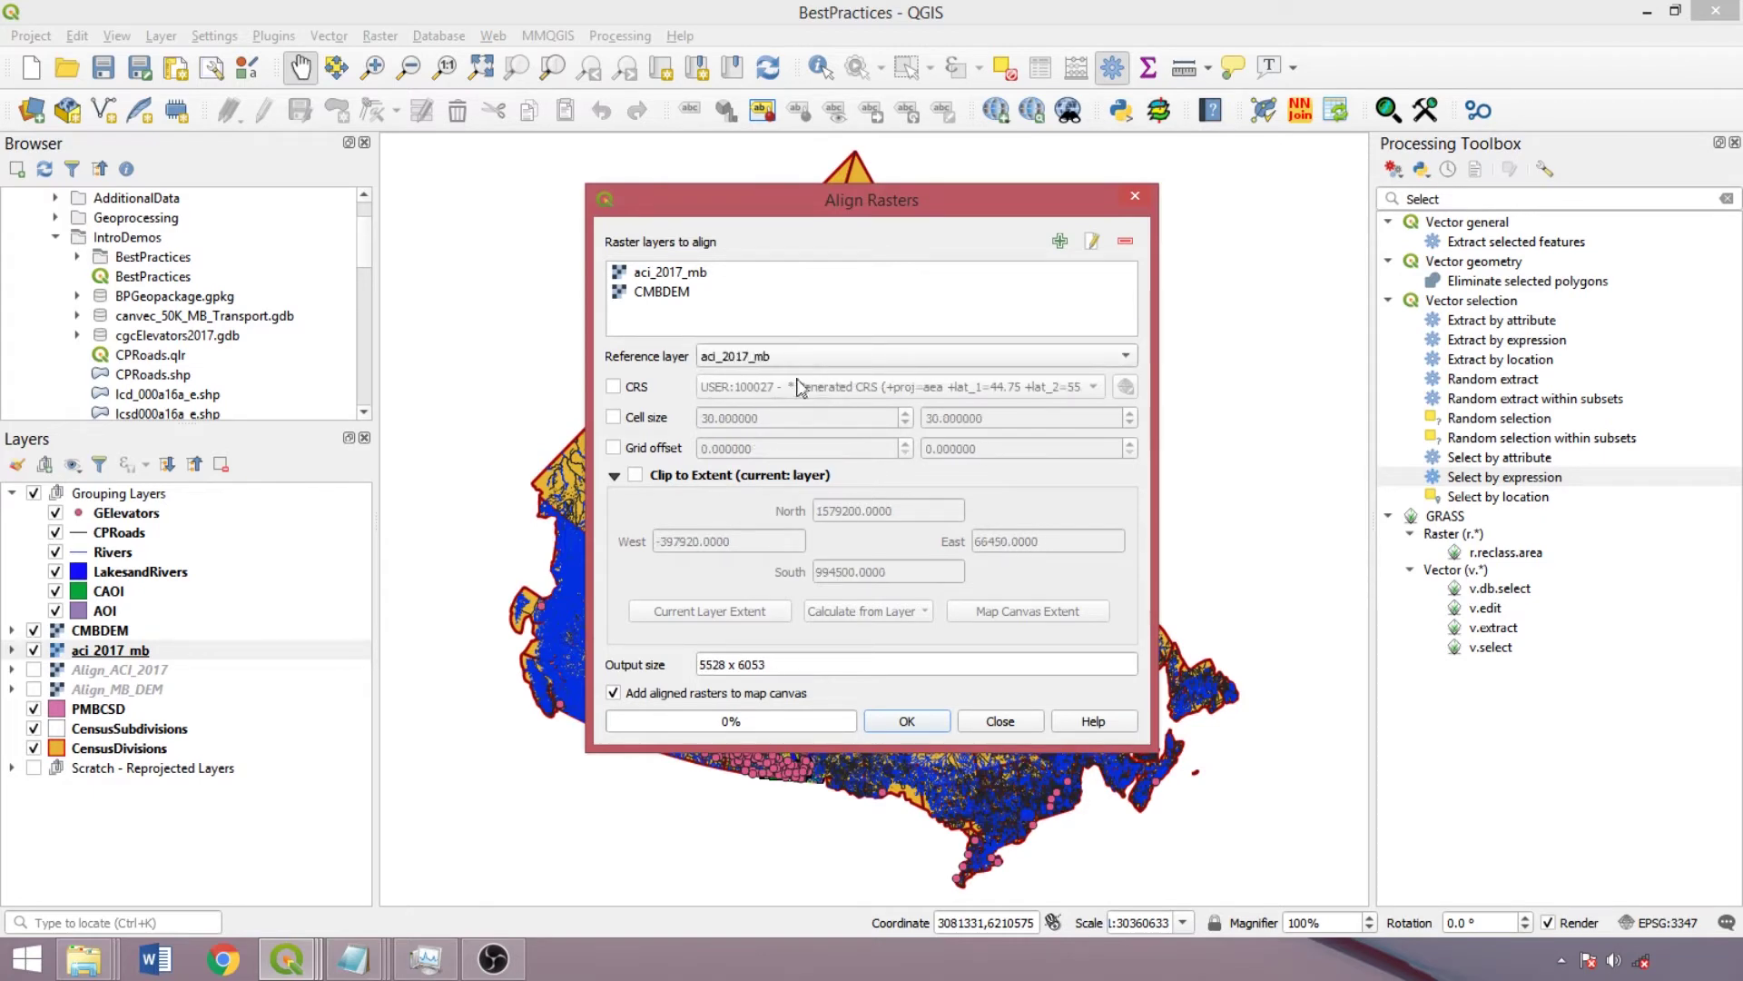
{"action": "left_click", "coordinate": [1000, 721]}
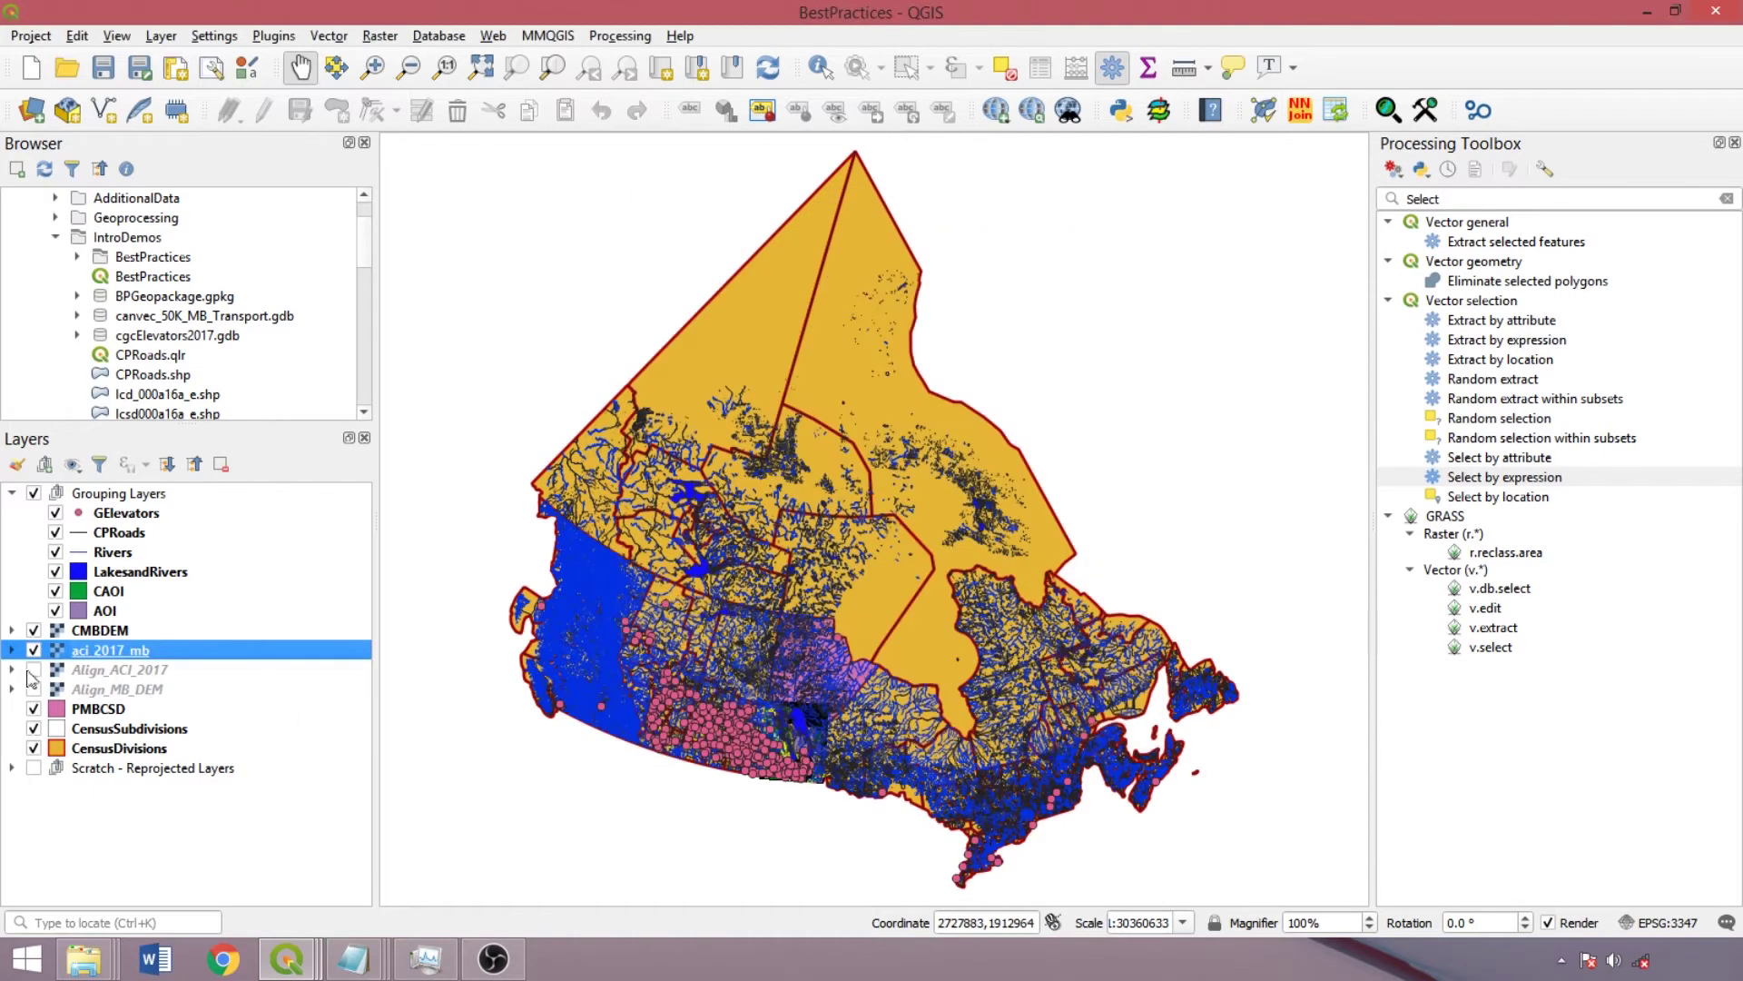
Show both aligned rasters, hide CMBDEM and Grouping Layers, and zoom to the Raster-Alignment bookmark.
{"action": "left_click", "coordinate": [34, 669]}
{"action": "left_click", "coordinate": [34, 689]}
{"action": "left_click", "coordinate": [34, 630]}
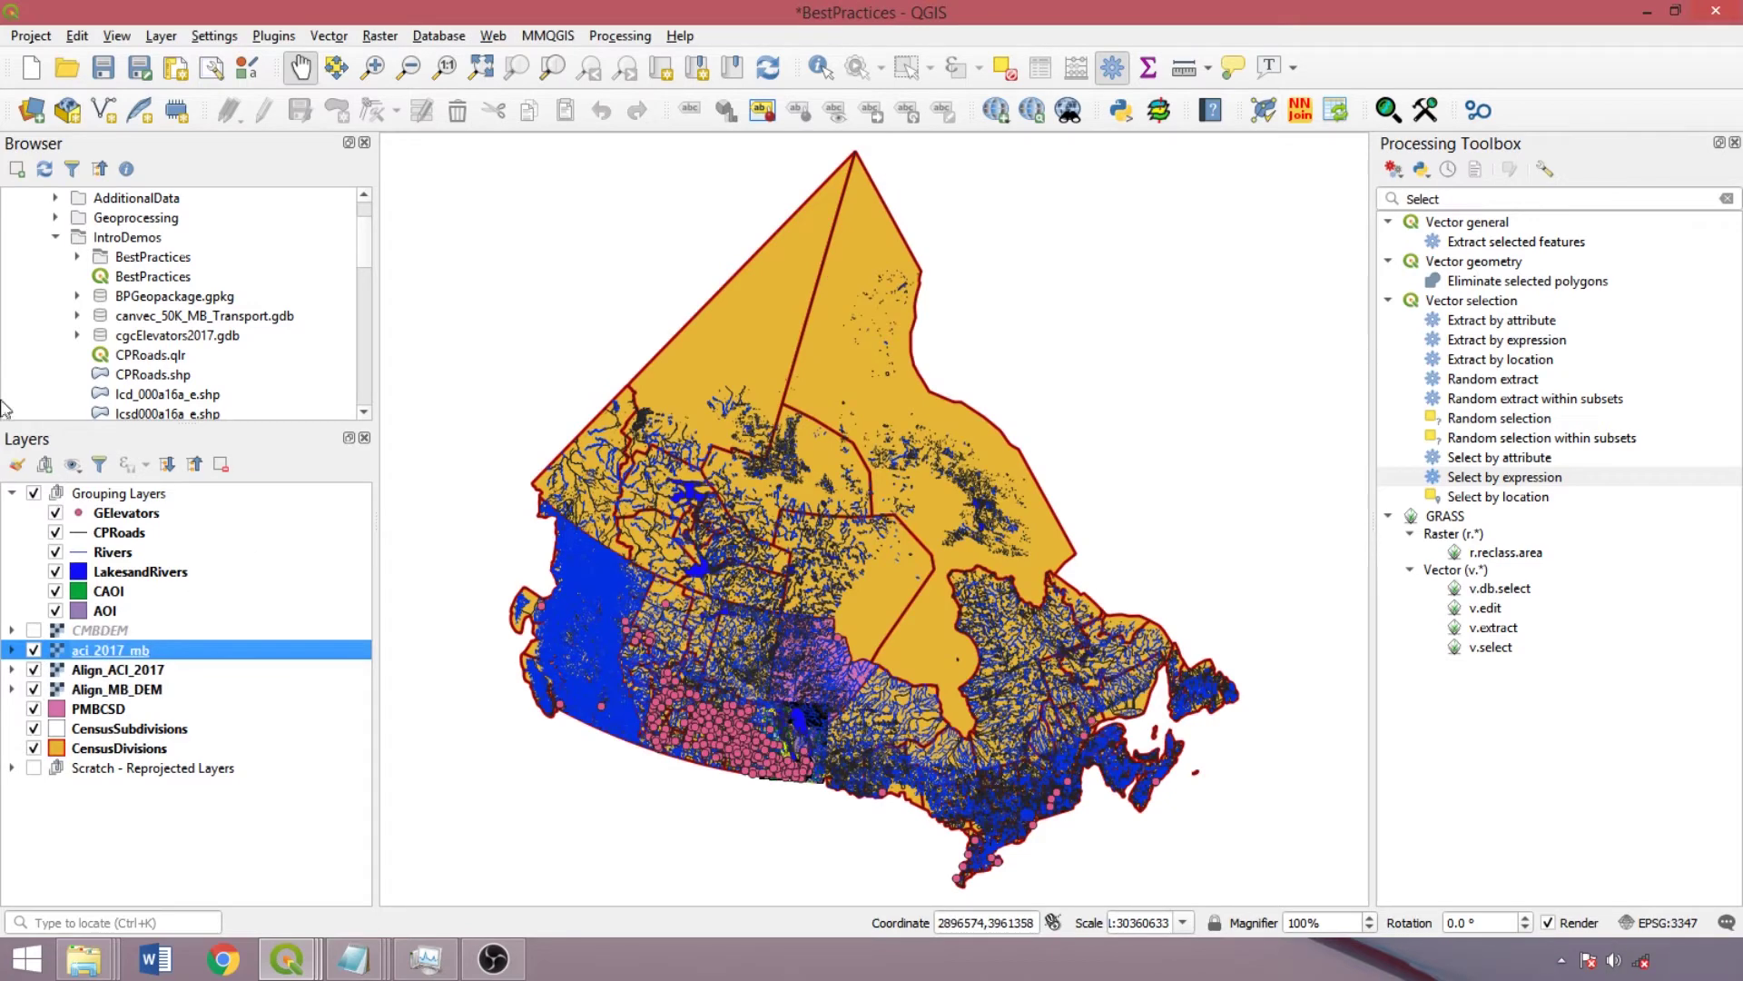
{"action": "left_click", "coordinate": [34, 495]}
{"action": "left_click", "coordinate": [731, 67]}
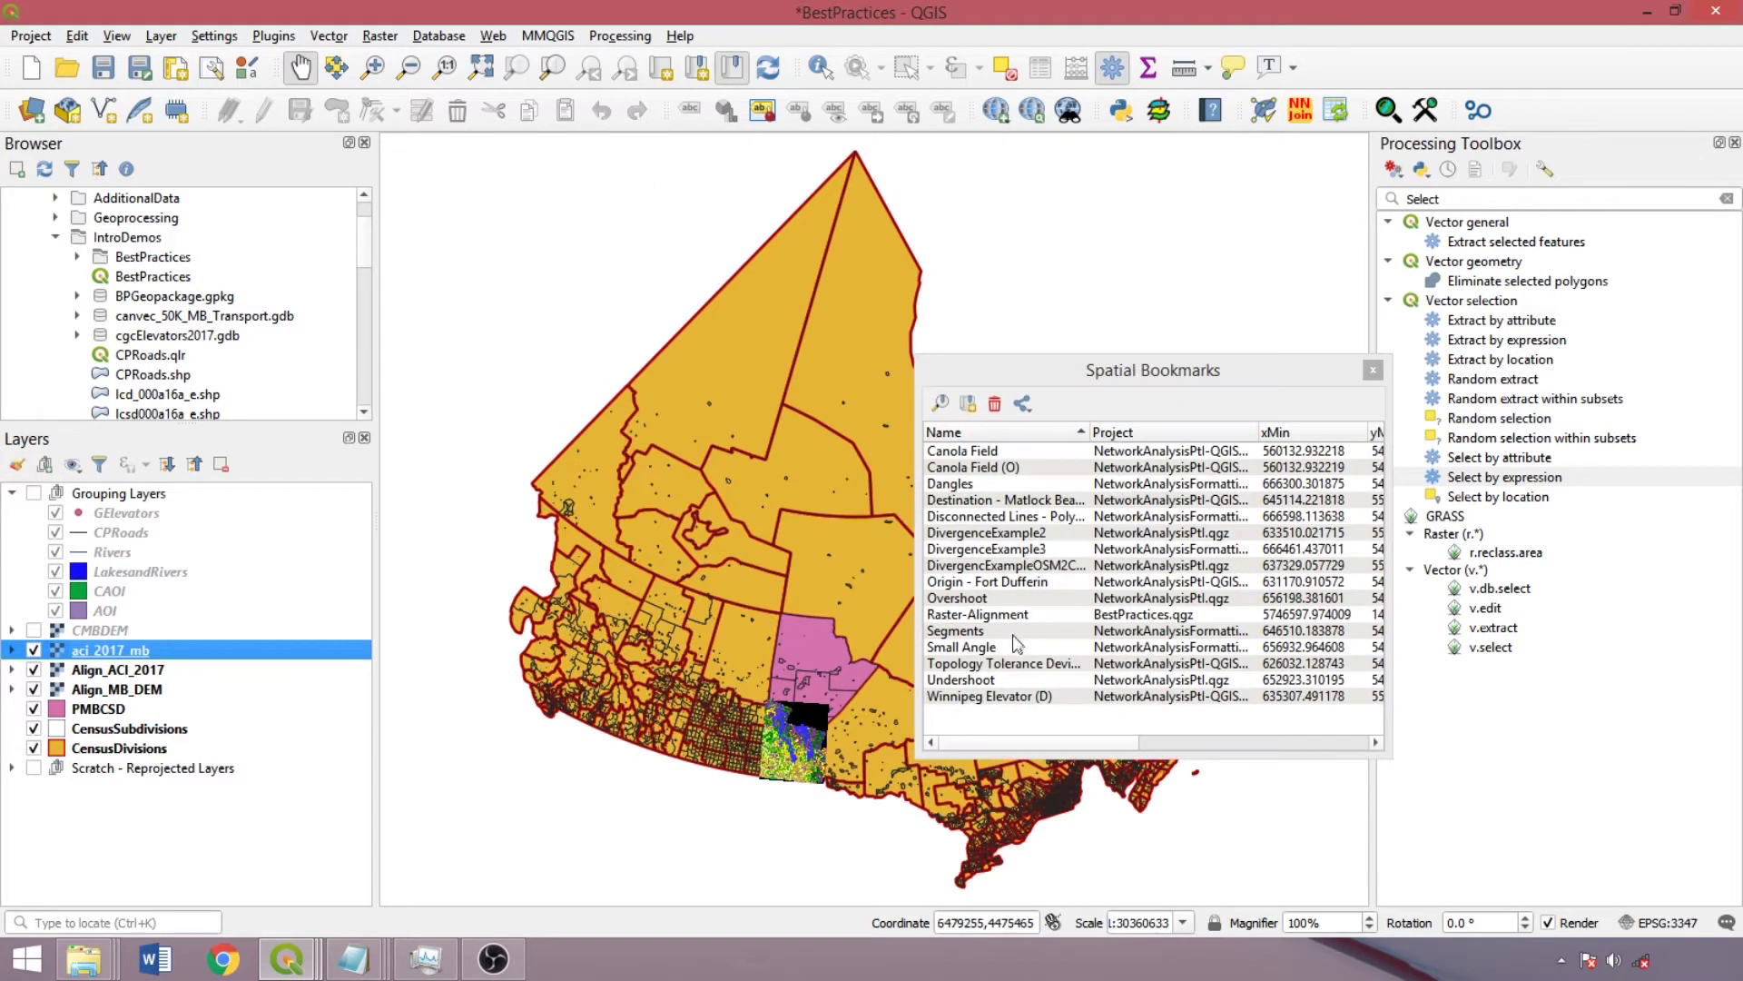
{"action": "double_click", "coordinate": [1005, 615]}
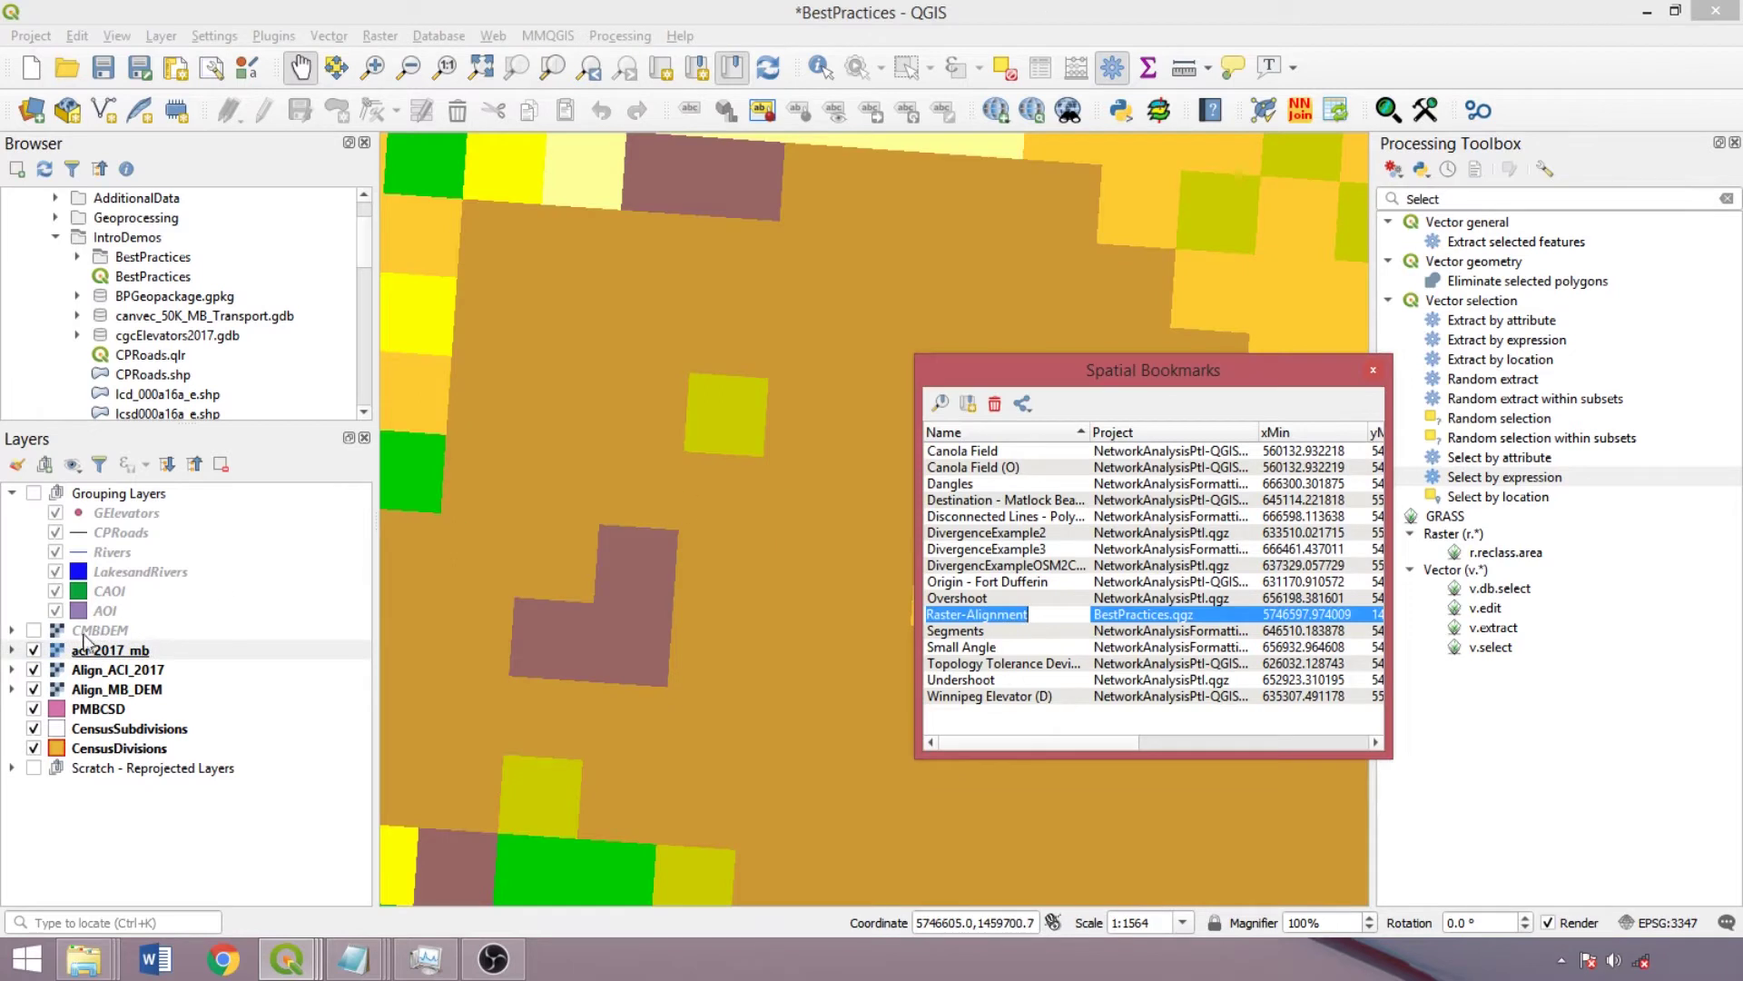
Toggle aci_2017_mb and Align_ACI_2017 on and off to compare against the DEM, then close bookmarks.
{"action": "left_click", "coordinate": [34, 650]}
{"action": "left_click", "coordinate": [34, 650]}
{"action": "left_click", "coordinate": [34, 650]}
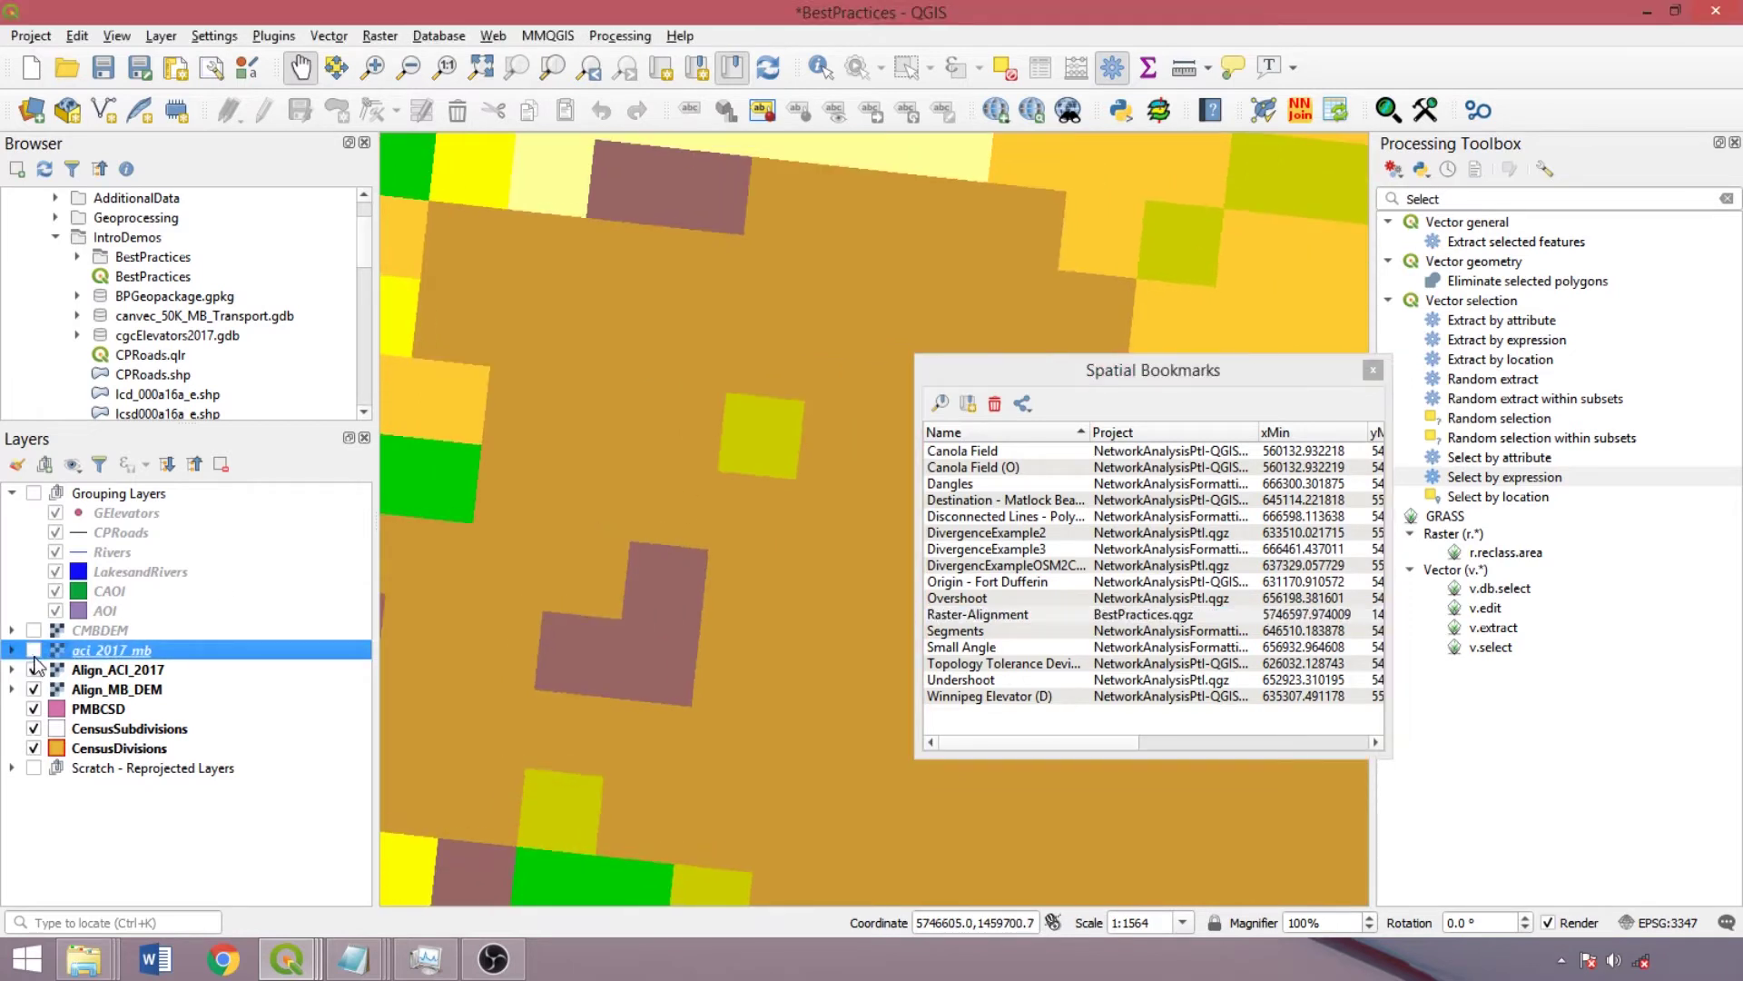
{"action": "left_click", "coordinate": [33, 651]}
{"action": "left_click", "coordinate": [33, 650]}
{"action": "left_click", "coordinate": [33, 668]}
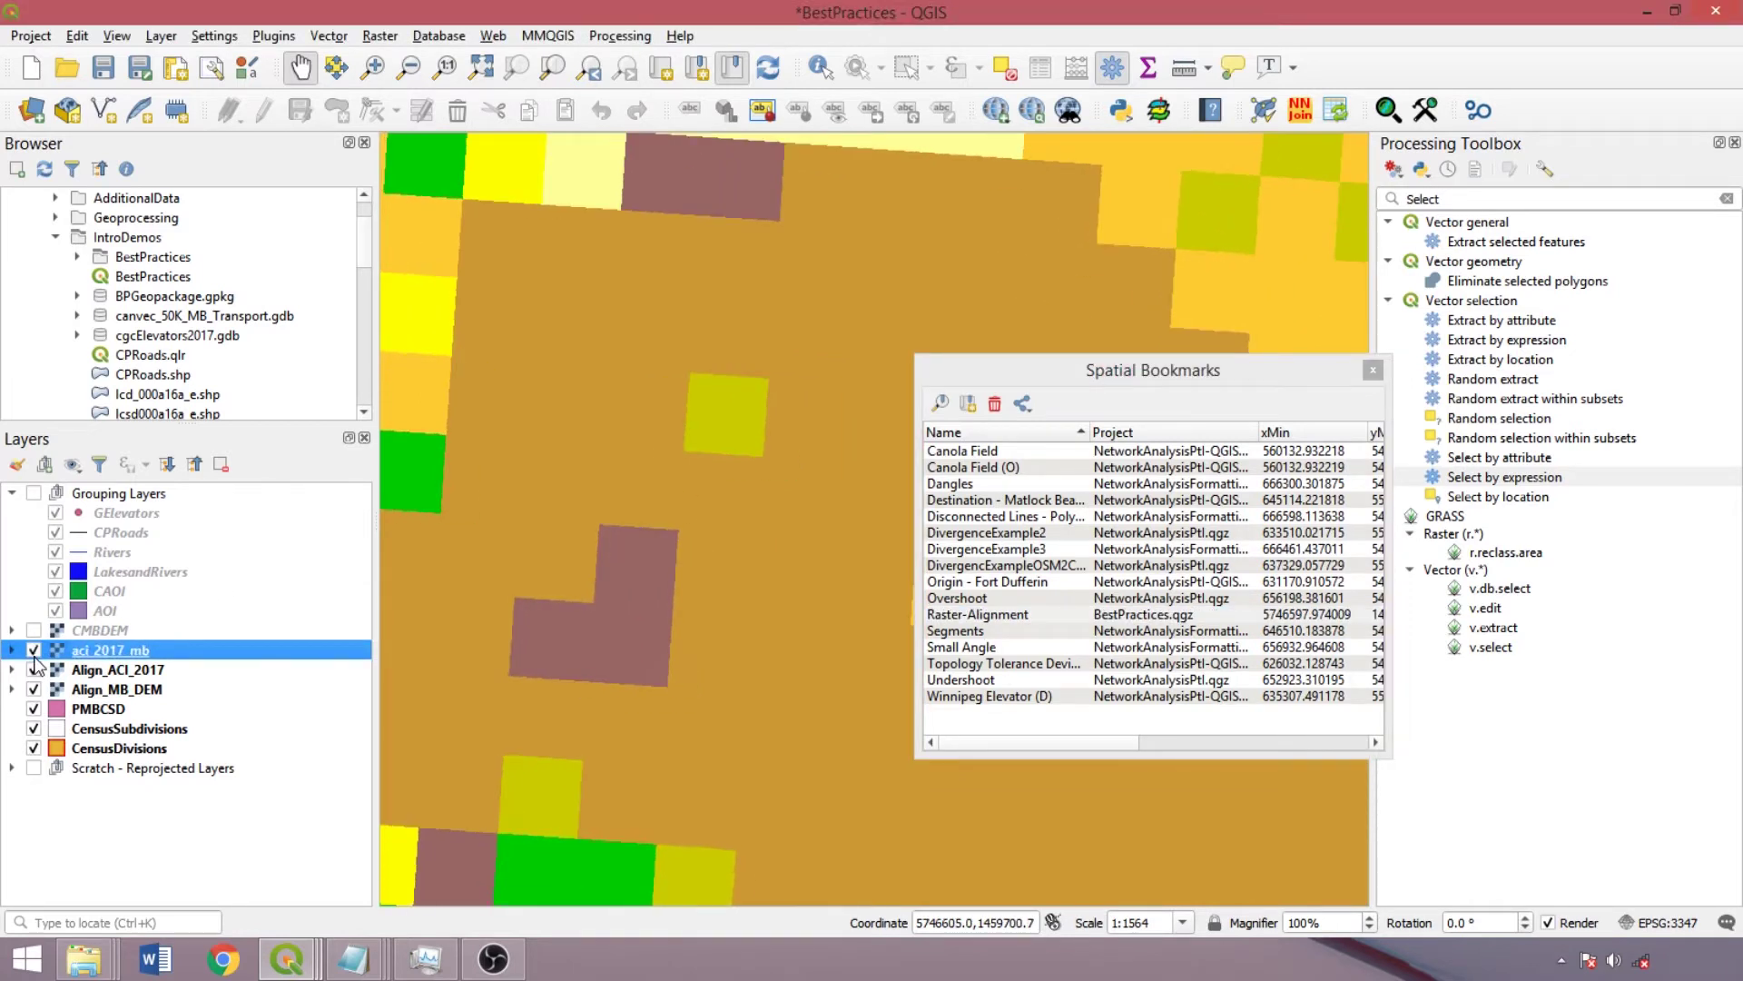
{"action": "left_click", "coordinate": [34, 669]}
{"action": "left_click", "coordinate": [34, 670]}
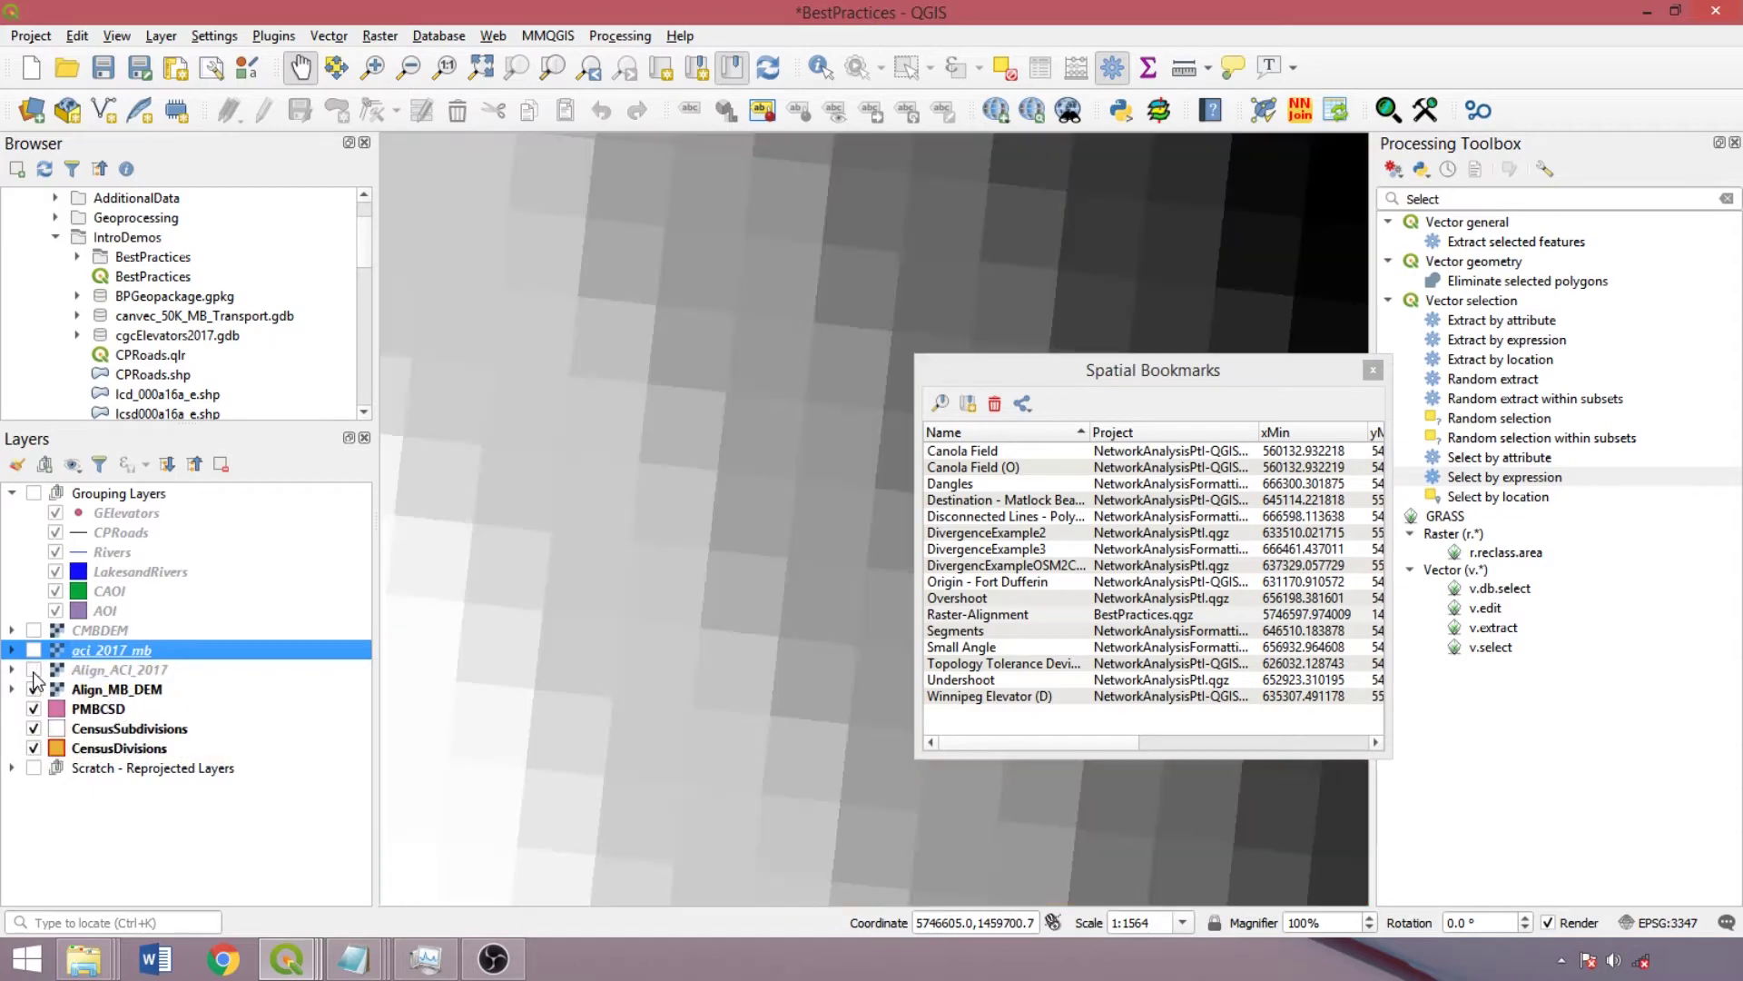
{"action": "left_click", "coordinate": [34, 670]}
{"action": "left_click", "coordinate": [34, 670]}
{"action": "left_click", "coordinate": [34, 671]}
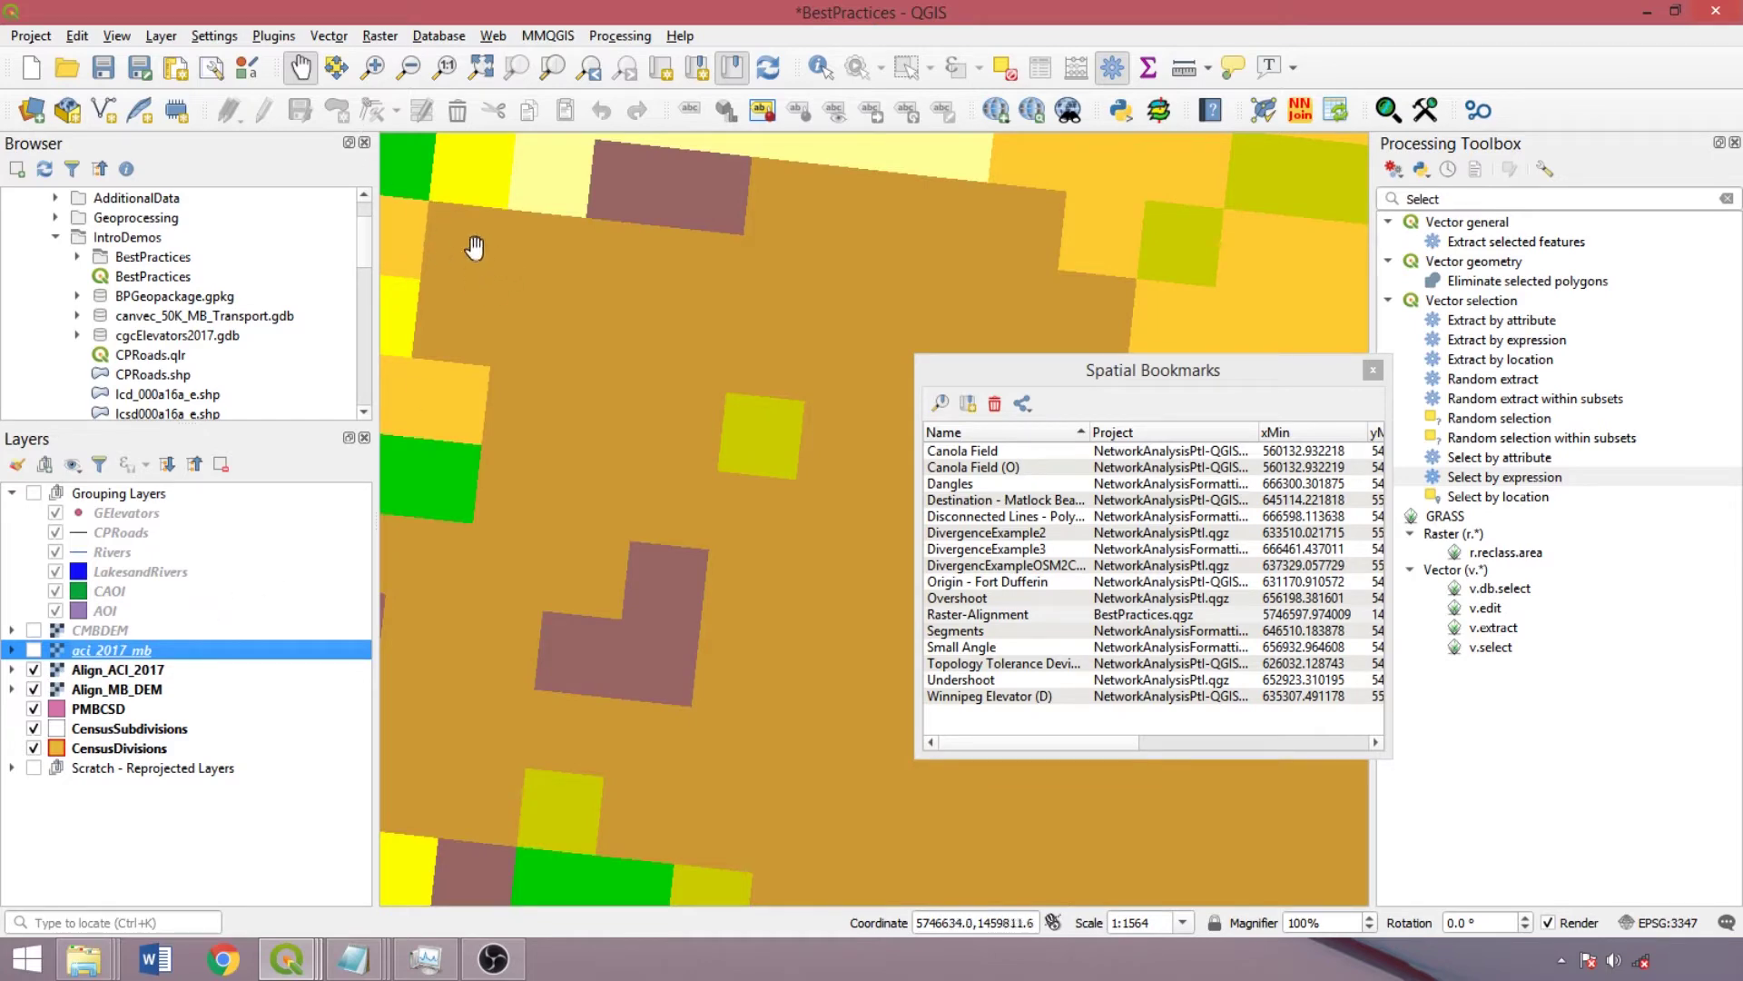
{"action": "left_click", "coordinate": [1372, 370]}
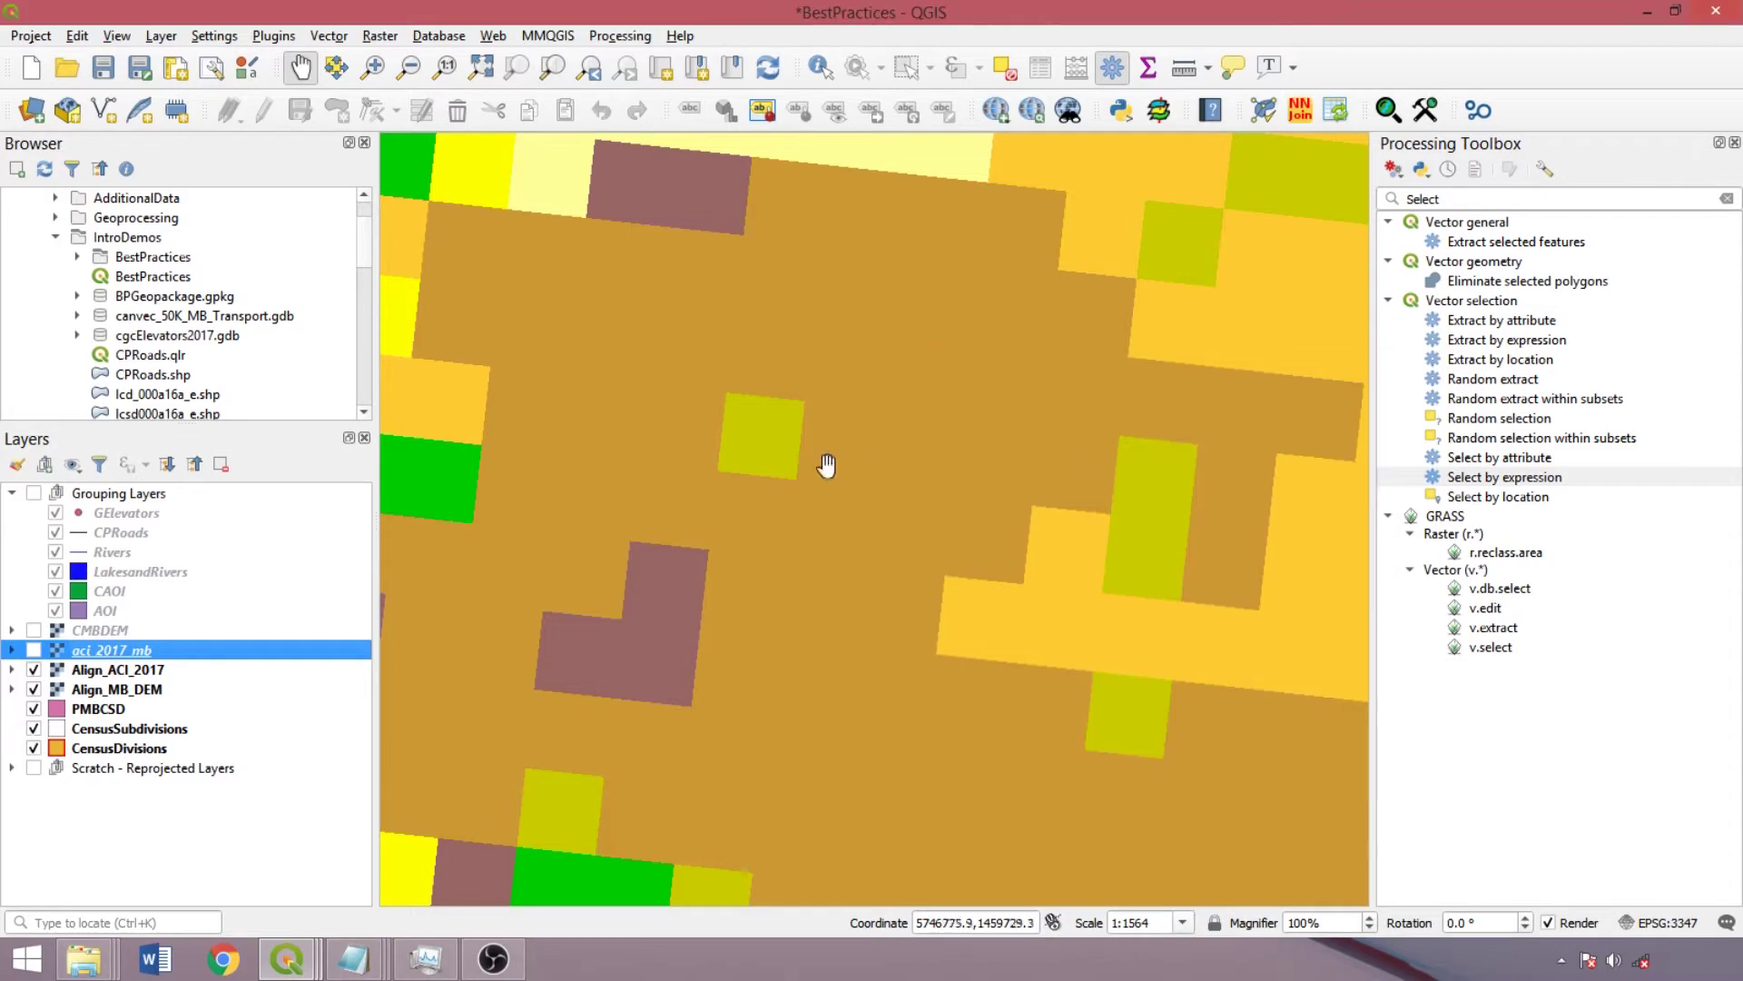
Turn the grouped layers back on and open Clip with CensusDivisions as the input layer.
{"action": "left_click", "coordinate": [34, 493]}
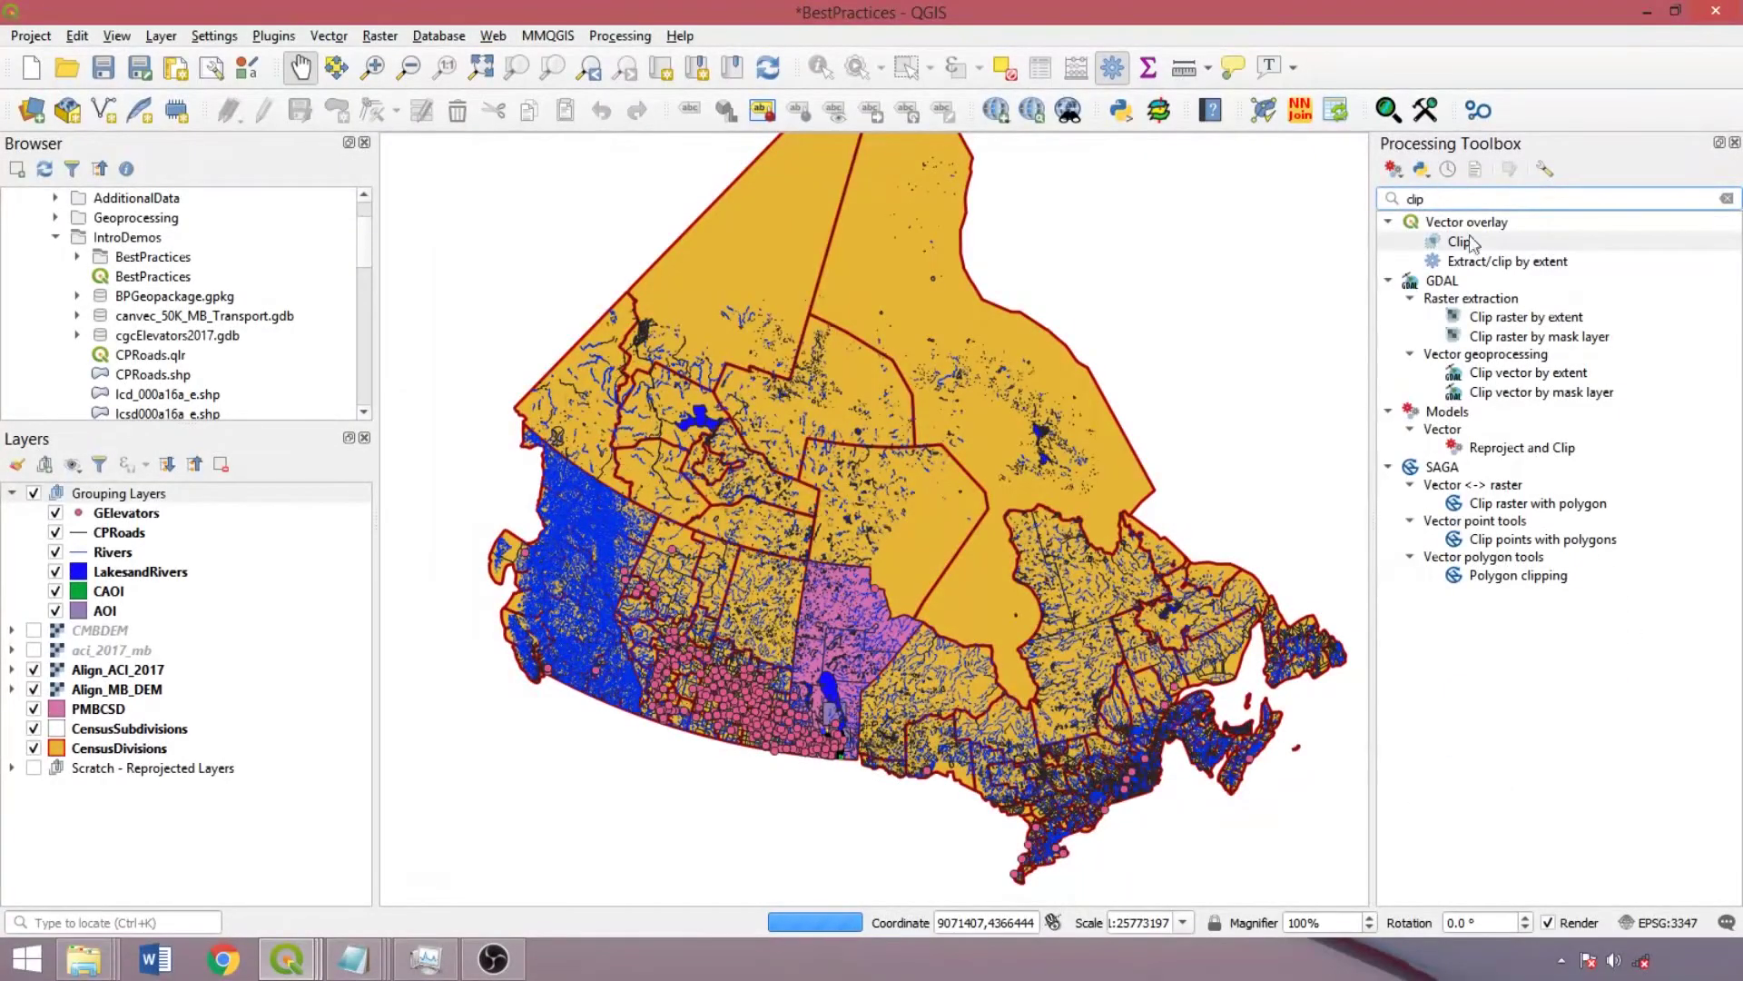
{"action": "double_click", "coordinate": [1458, 242]}
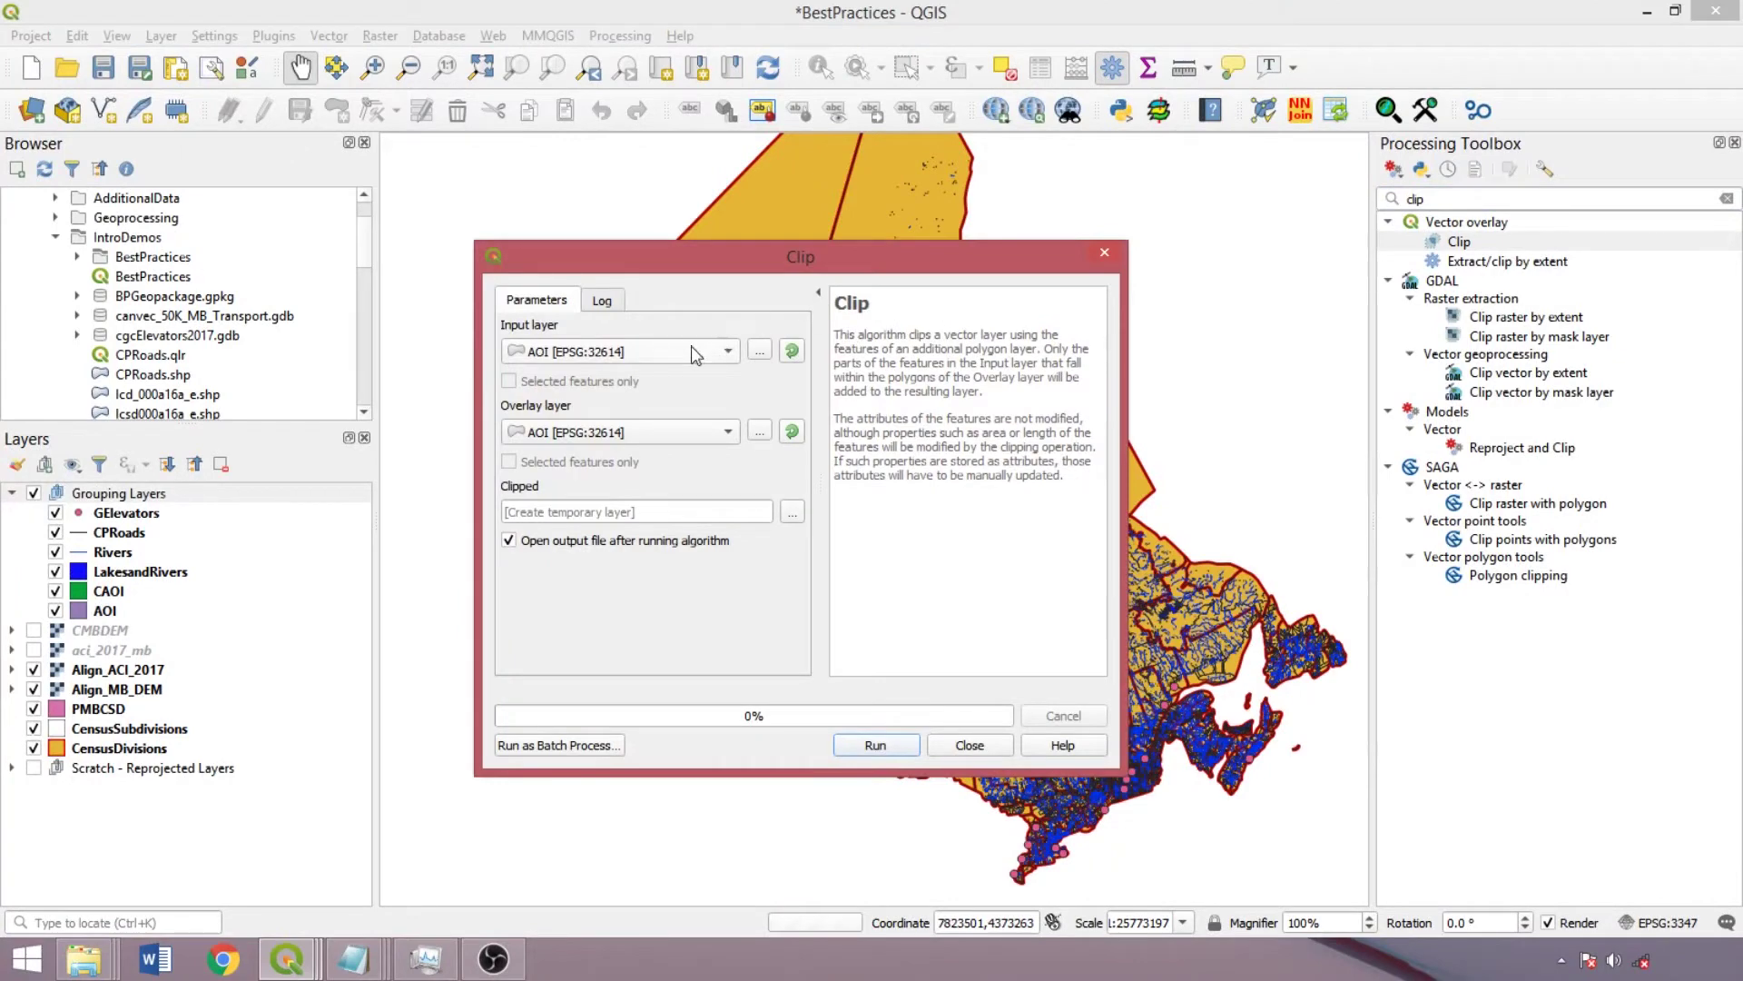
{"action": "left_click", "coordinate": [695, 354]}
{"action": "left_click", "coordinate": [581, 393]}
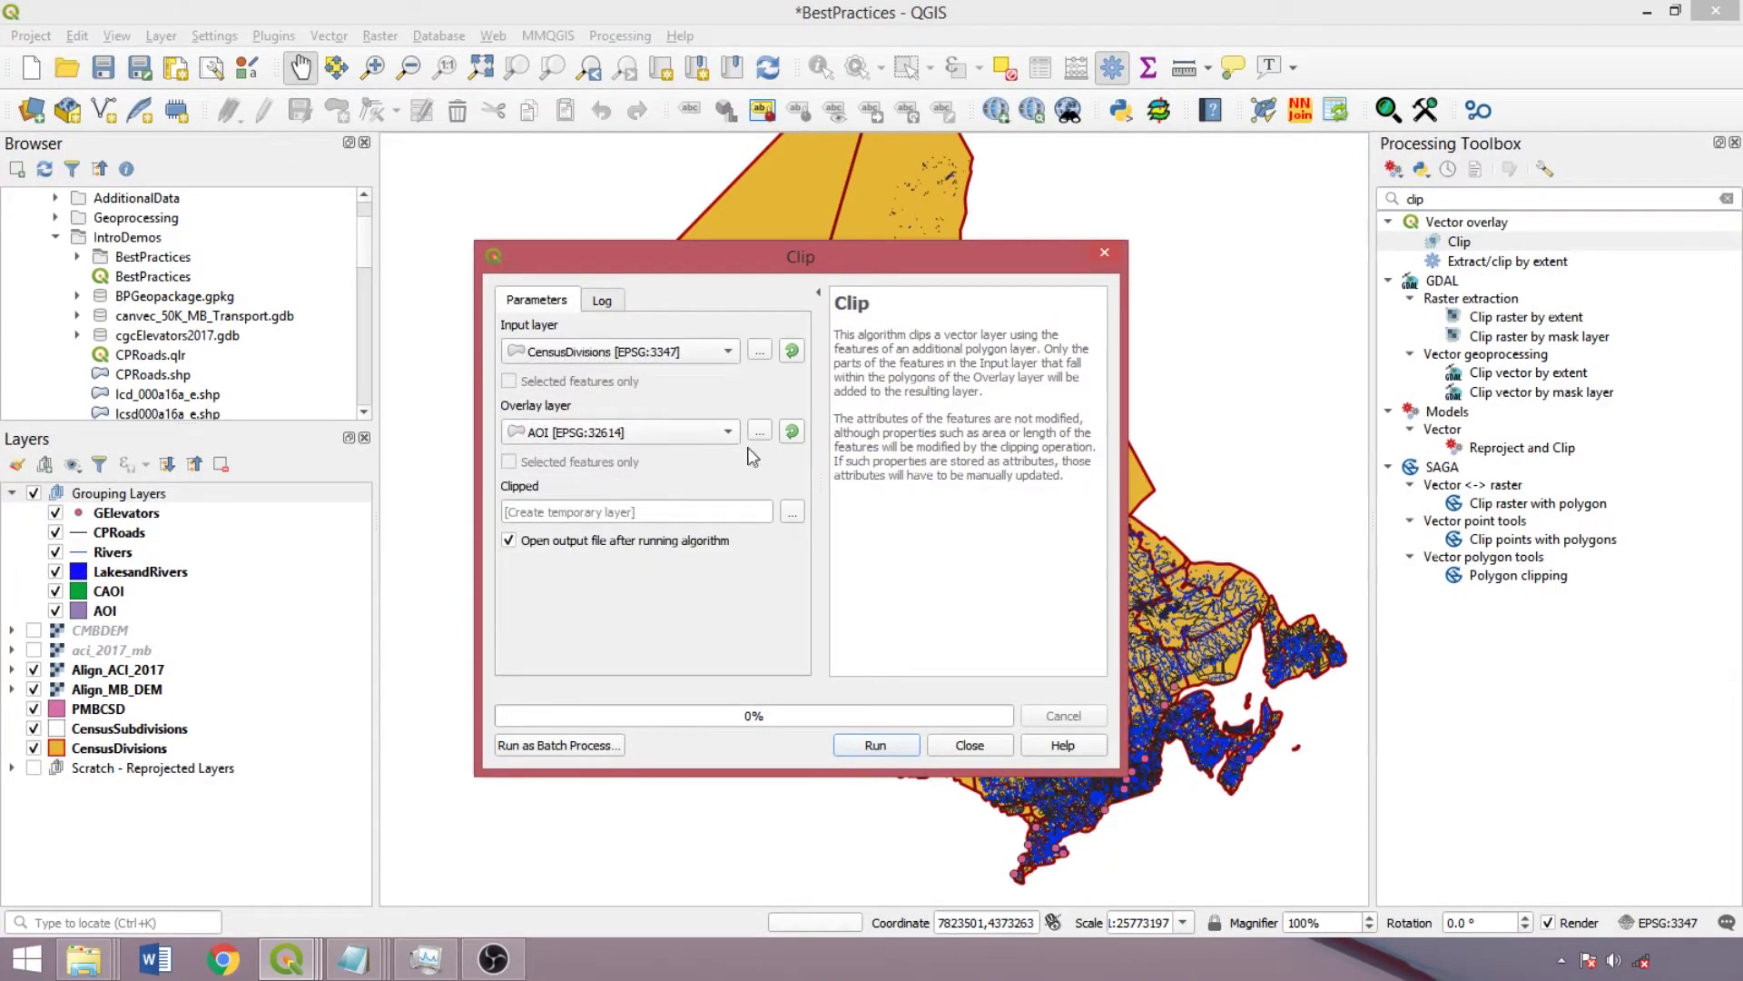
{"action": "left_click", "coordinate": [818, 292]}
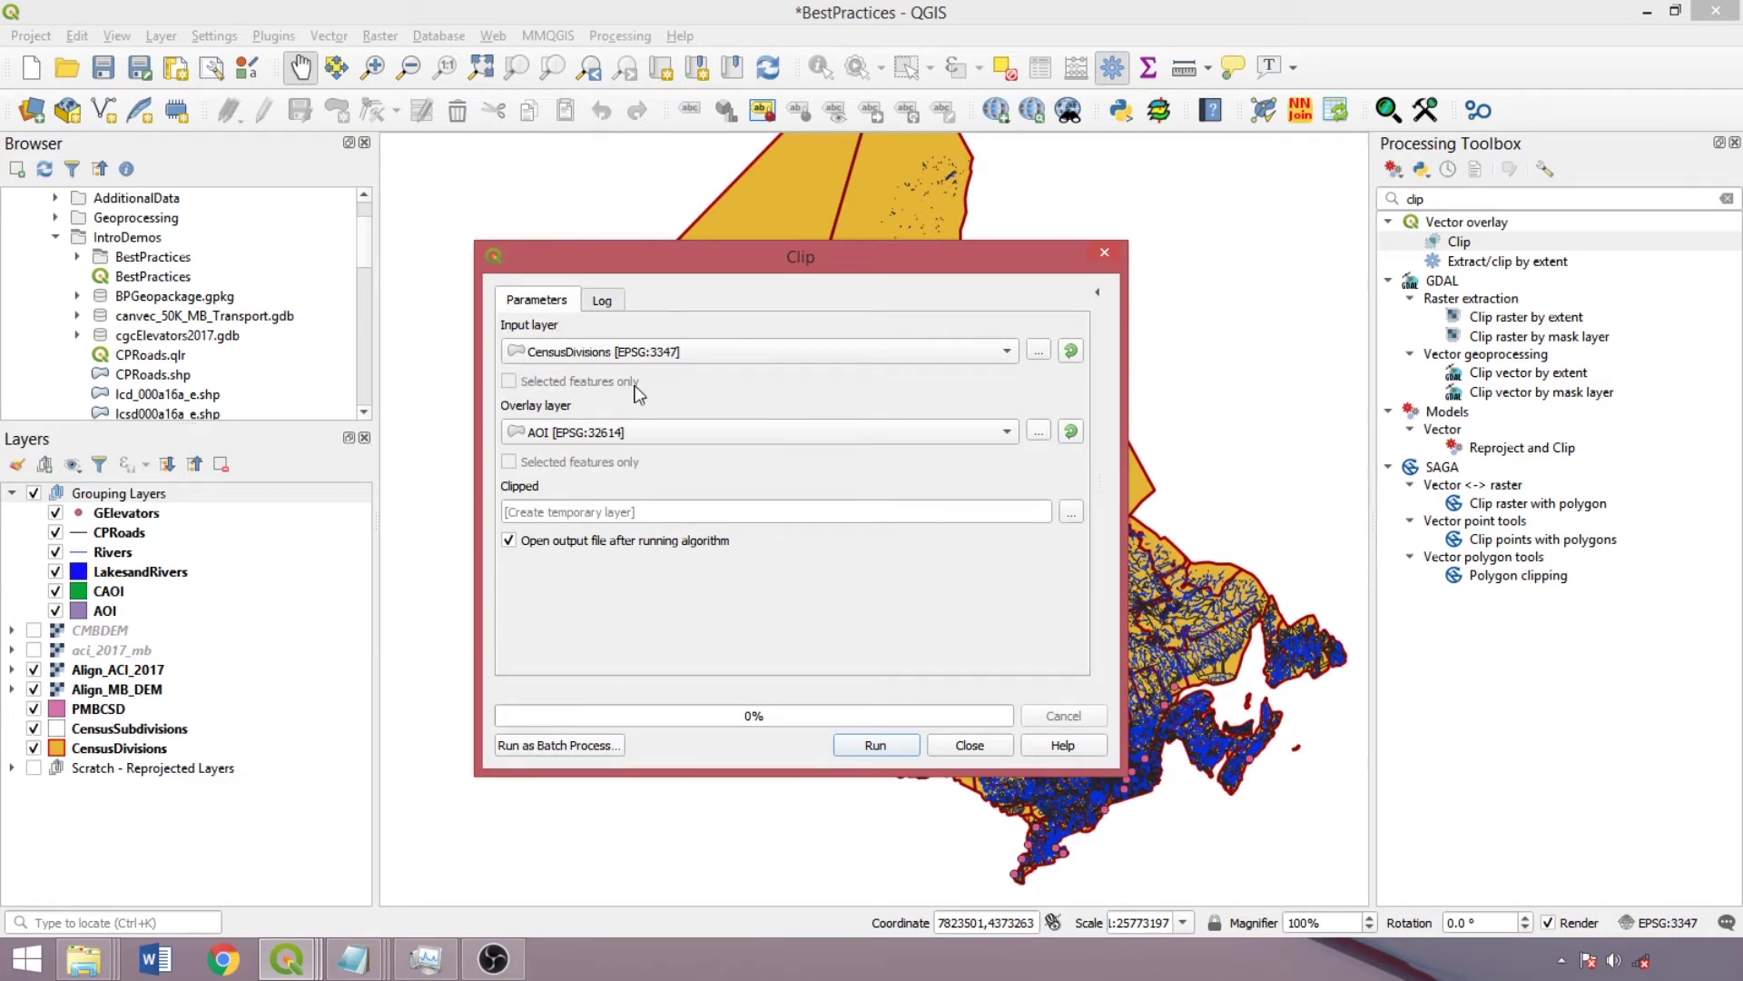
Switch Clip to batch mode and add the six P-prefixed layers, including PCensusDivisions and PRivers, as inputs.
{"action": "left_click", "coordinate": [576, 746]}
{"action": "left_click", "coordinate": [862, 374]}
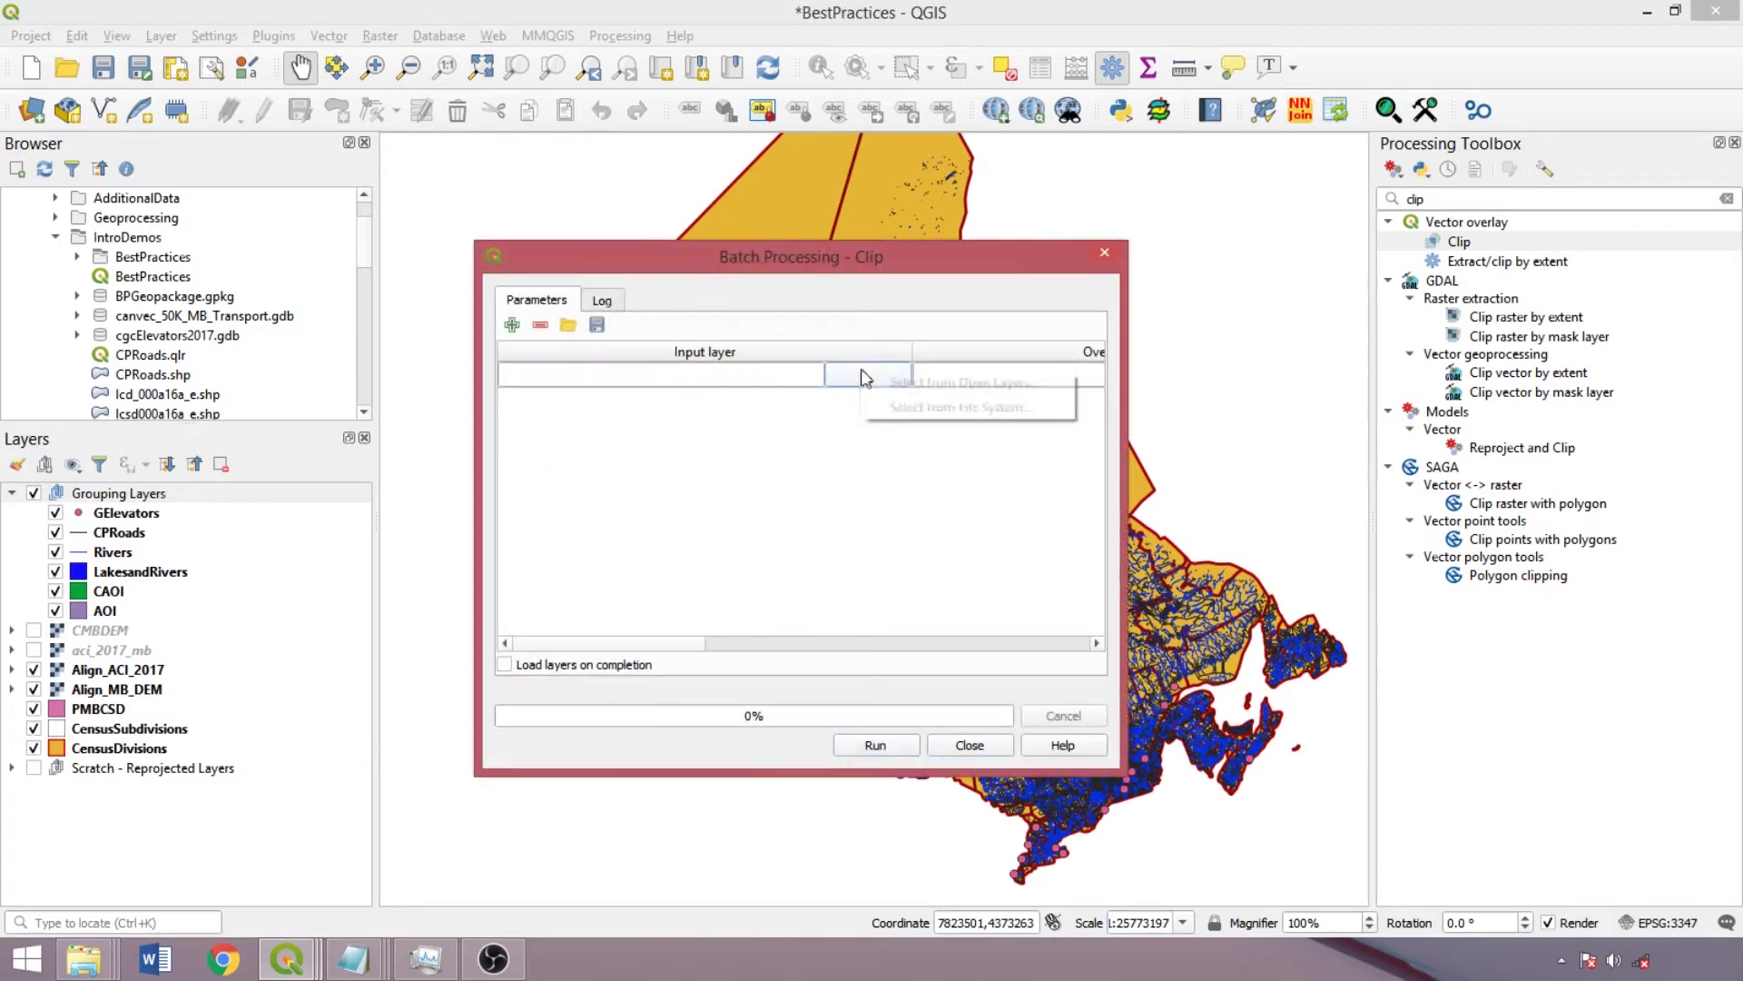
{"action": "left_click", "coordinate": [920, 389]}
{"action": "left_click", "coordinate": [497, 325]}
{"action": "left_click", "coordinate": [499, 359]}
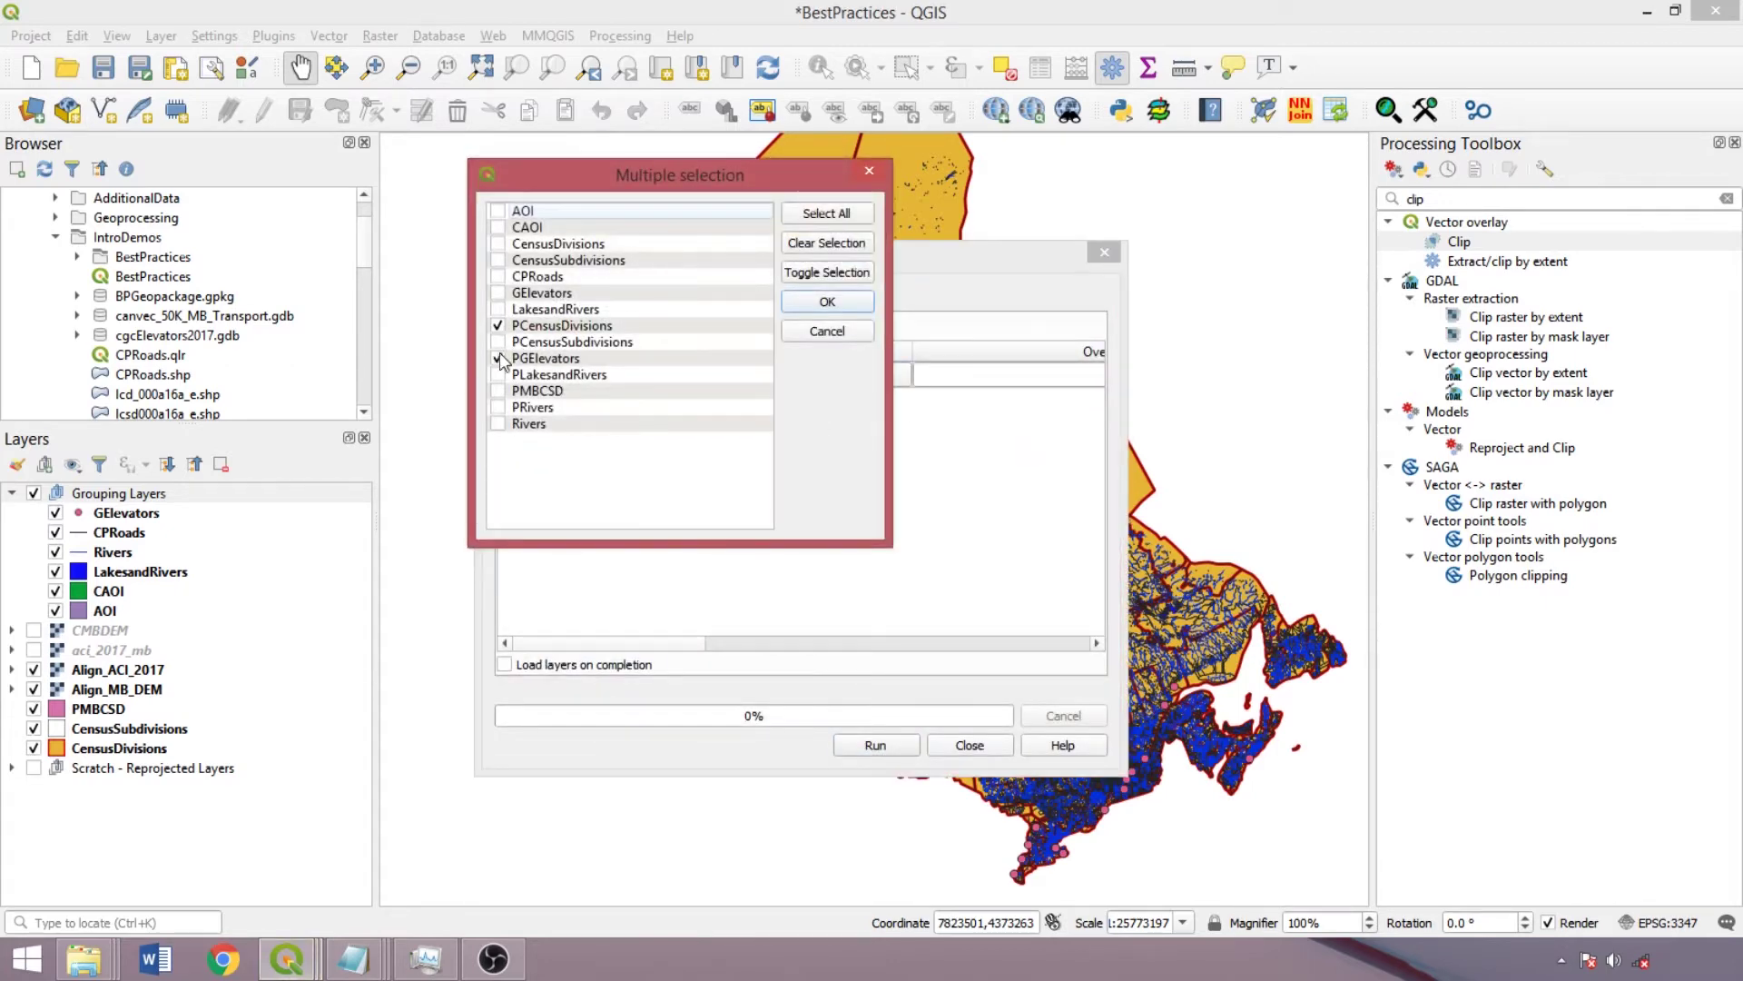
{"action": "left_click", "coordinate": [497, 390]}
{"action": "left_click", "coordinate": [497, 406]}
{"action": "left_click", "coordinate": [827, 302]}
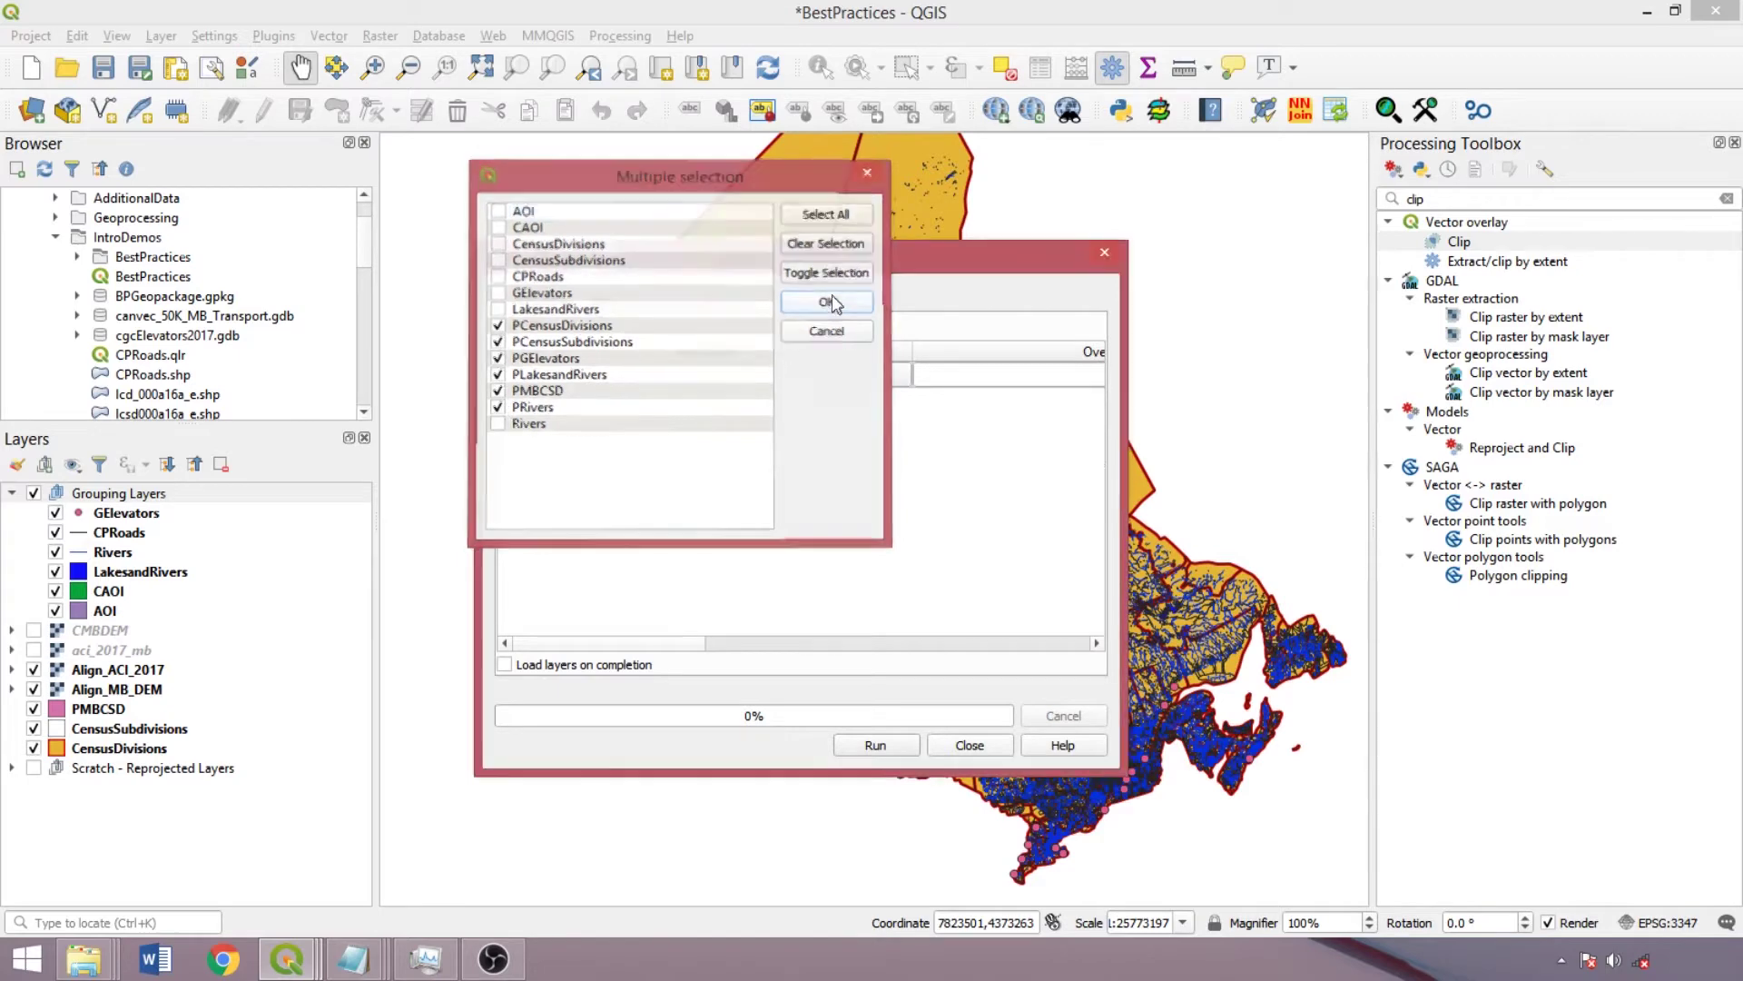
Fill the Overlay layer column with CAOI for all six batch rows.
{"action": "left_click_drag", "start_coordinate": [1131, 360], "coordinate": [1475, 363]}
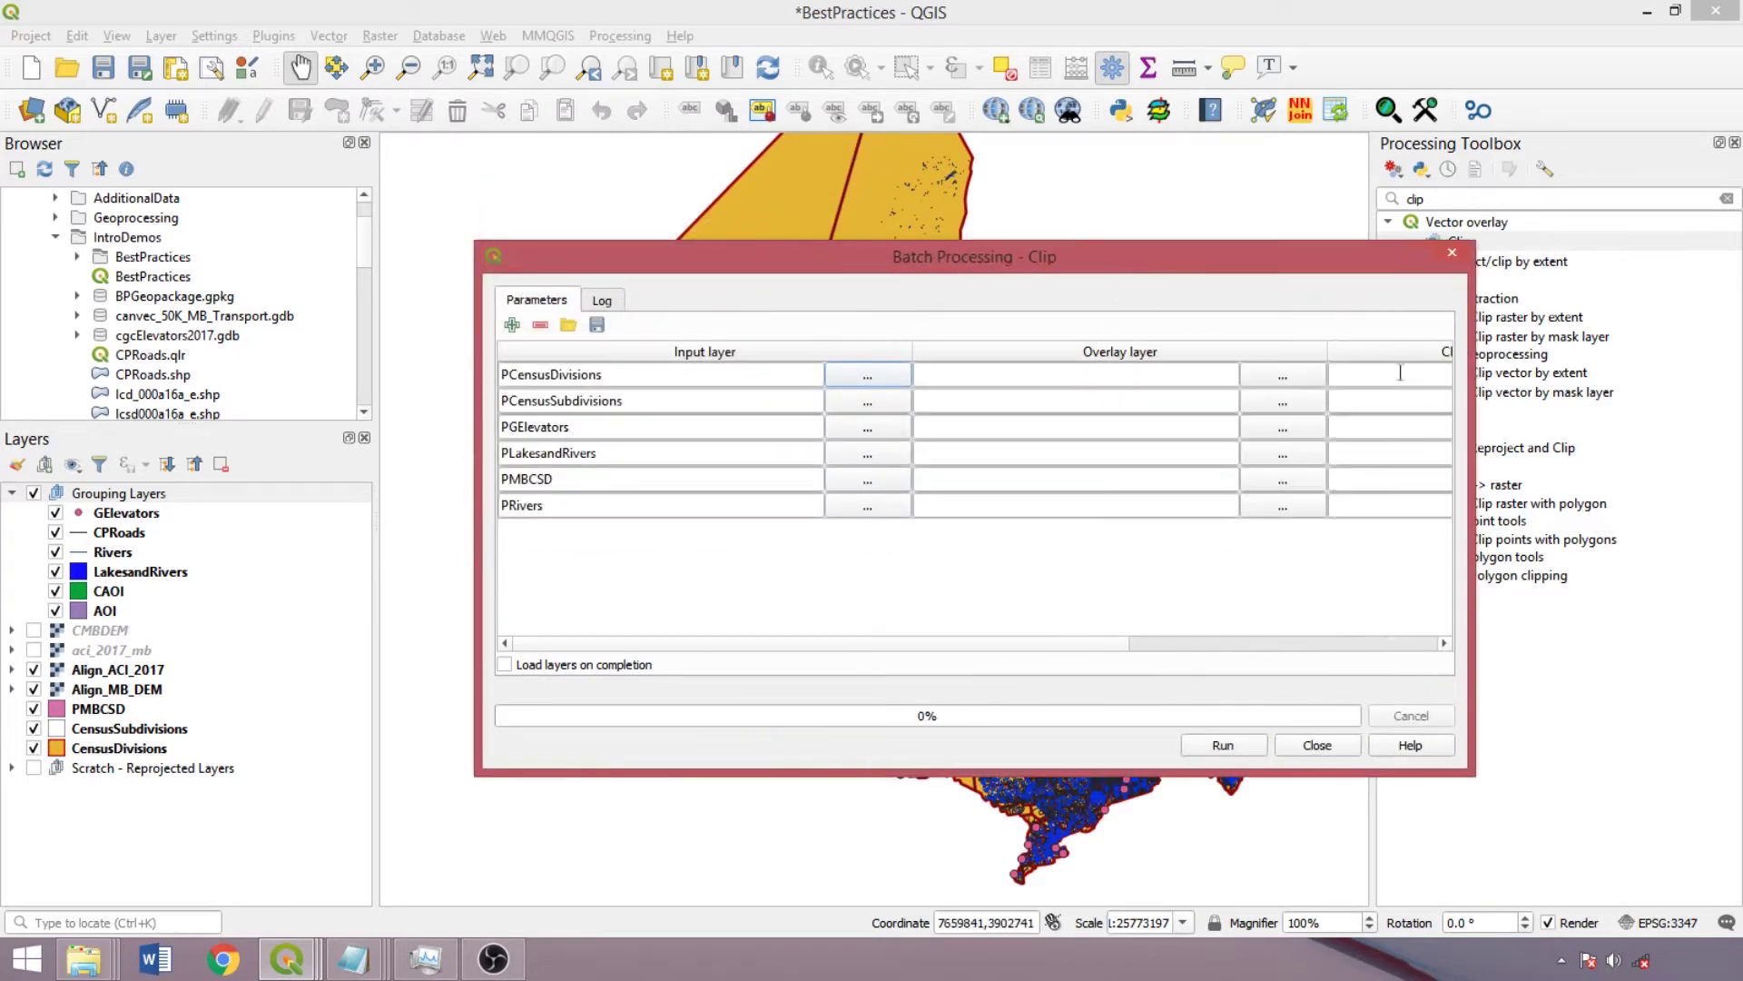
{"action": "left_click", "coordinate": [1282, 376]}
{"action": "left_click", "coordinate": [1332, 392]}
{"action": "left_click", "coordinate": [498, 227]}
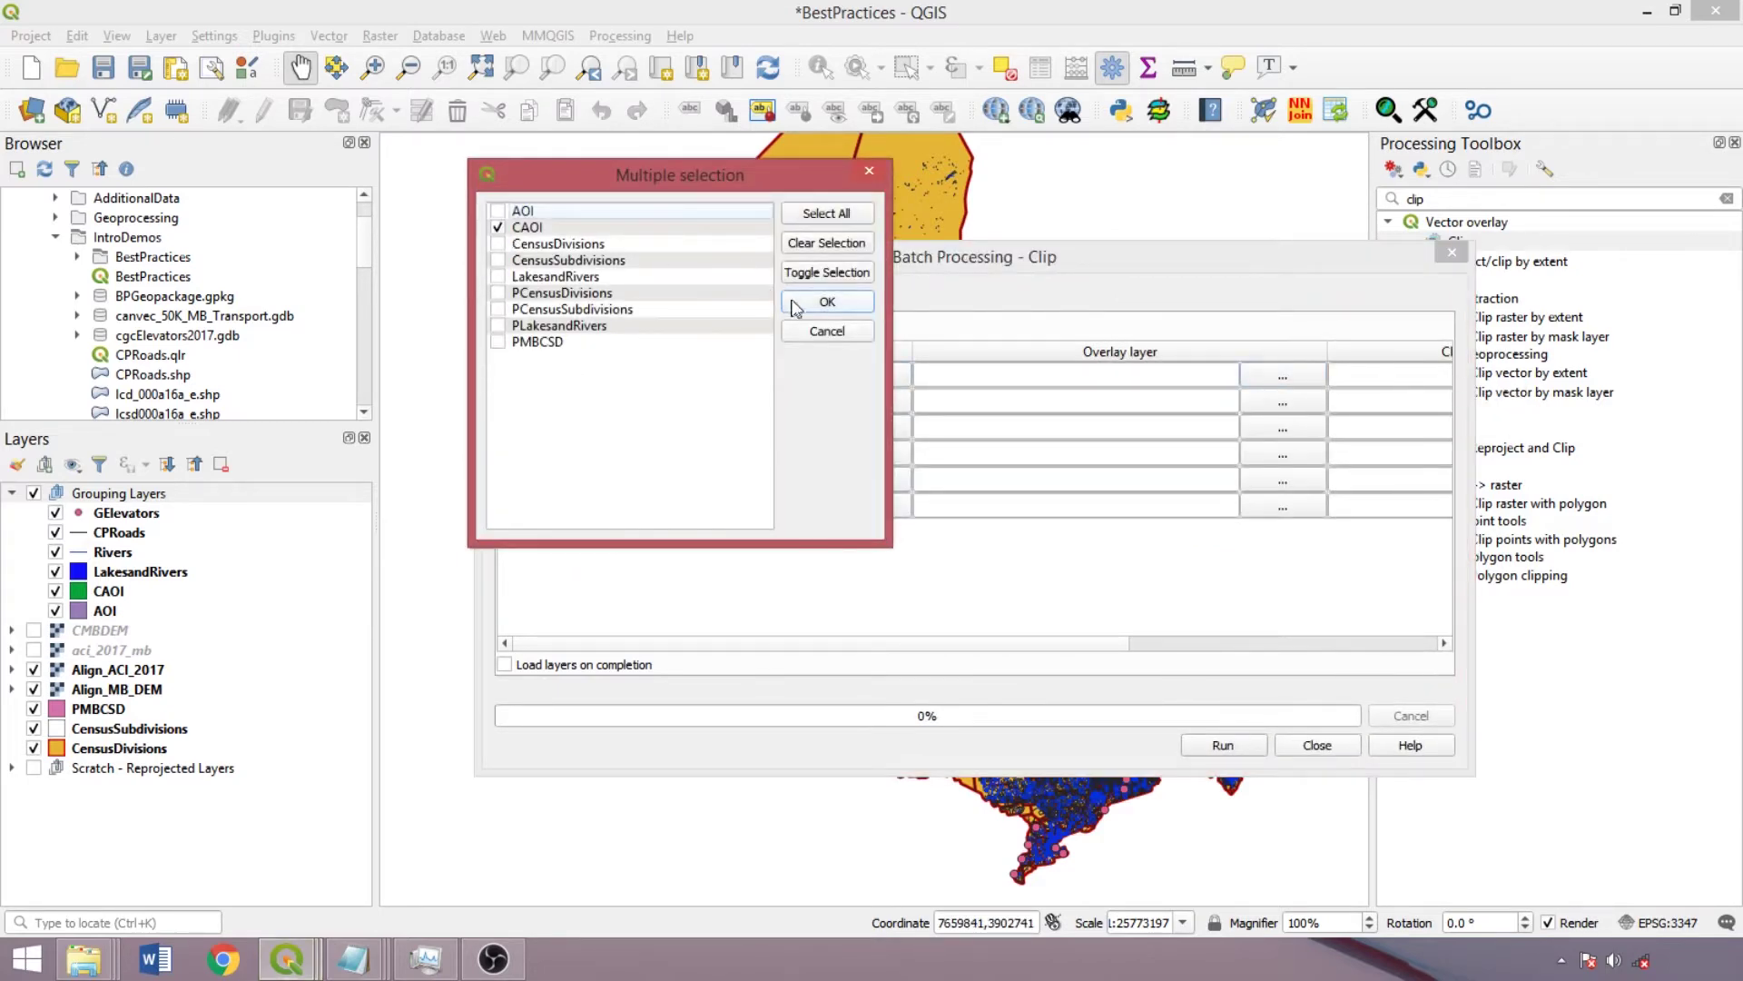
{"action": "left_click", "coordinate": [827, 301]}
{"action": "left_click", "coordinate": [961, 401]}
{"action": "key", "text": "ctrl+v"}
{"action": "left_click", "coordinate": [958, 427]}
{"action": "key", "text": "ctrl+v"}
{"action": "left_click", "coordinate": [949, 453]}
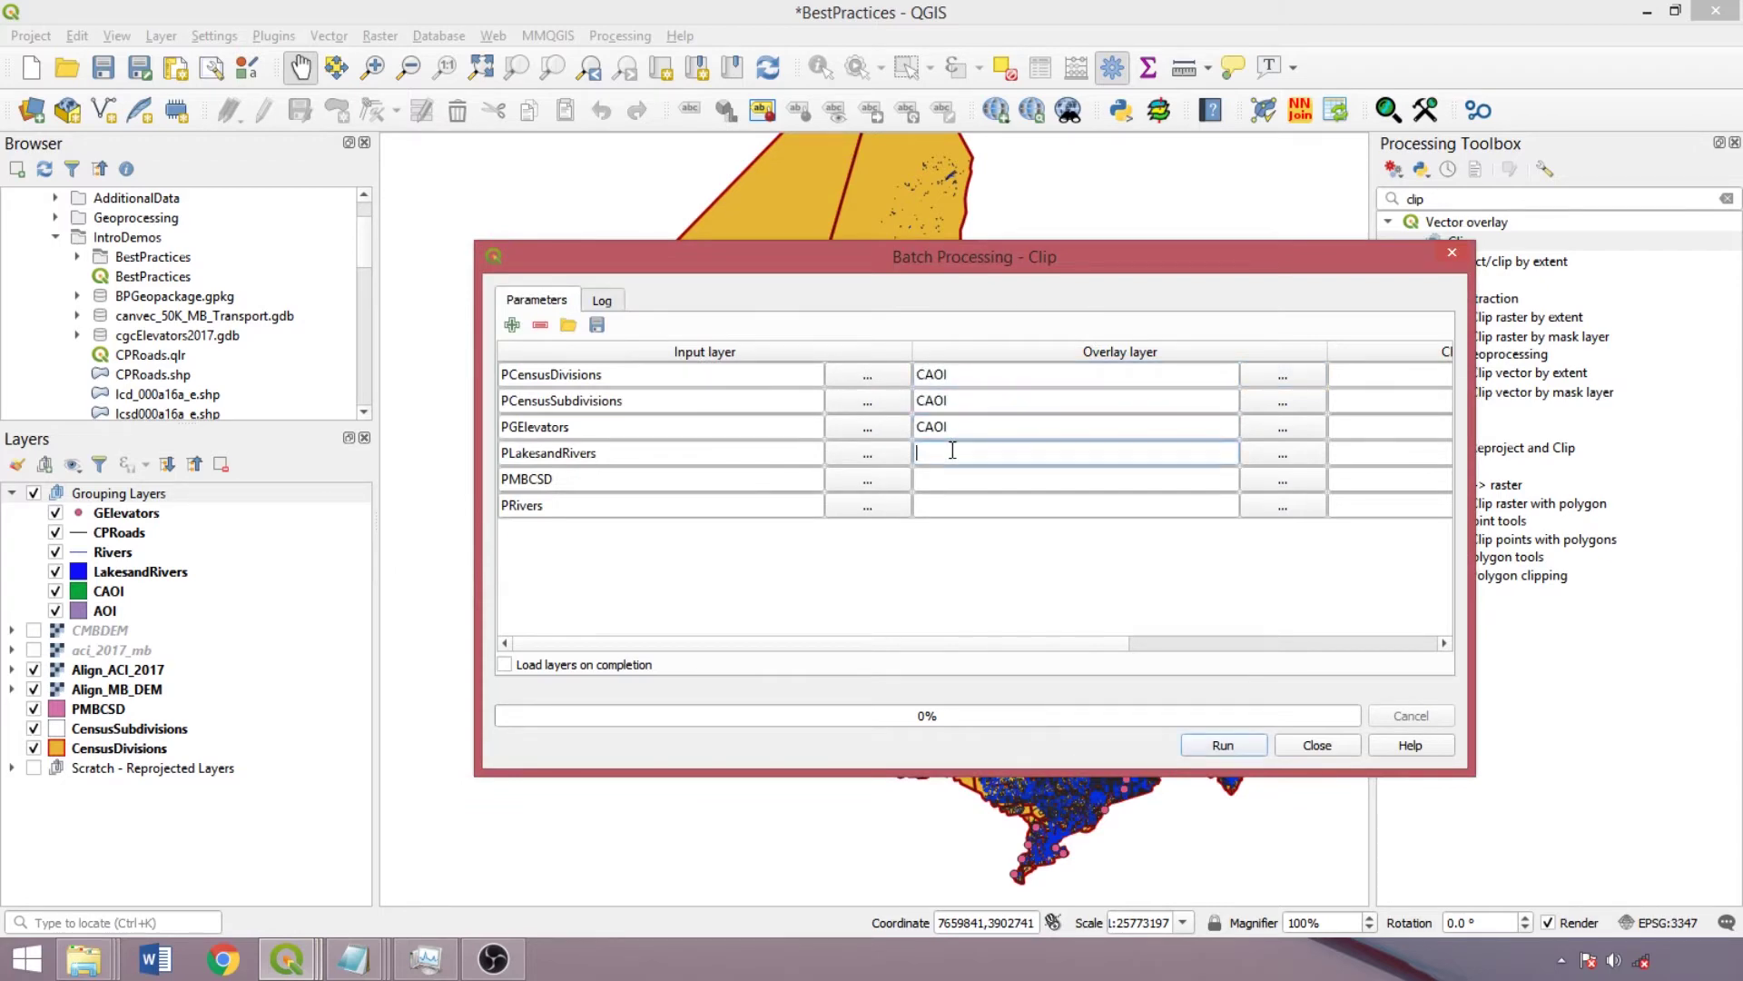
{"action": "key", "text": "ctrl+v"}
{"action": "left_click", "coordinate": [944, 478]}
{"action": "key", "text": "ctrl+v"}
{"action": "left_click", "coordinate": [799, 645]}
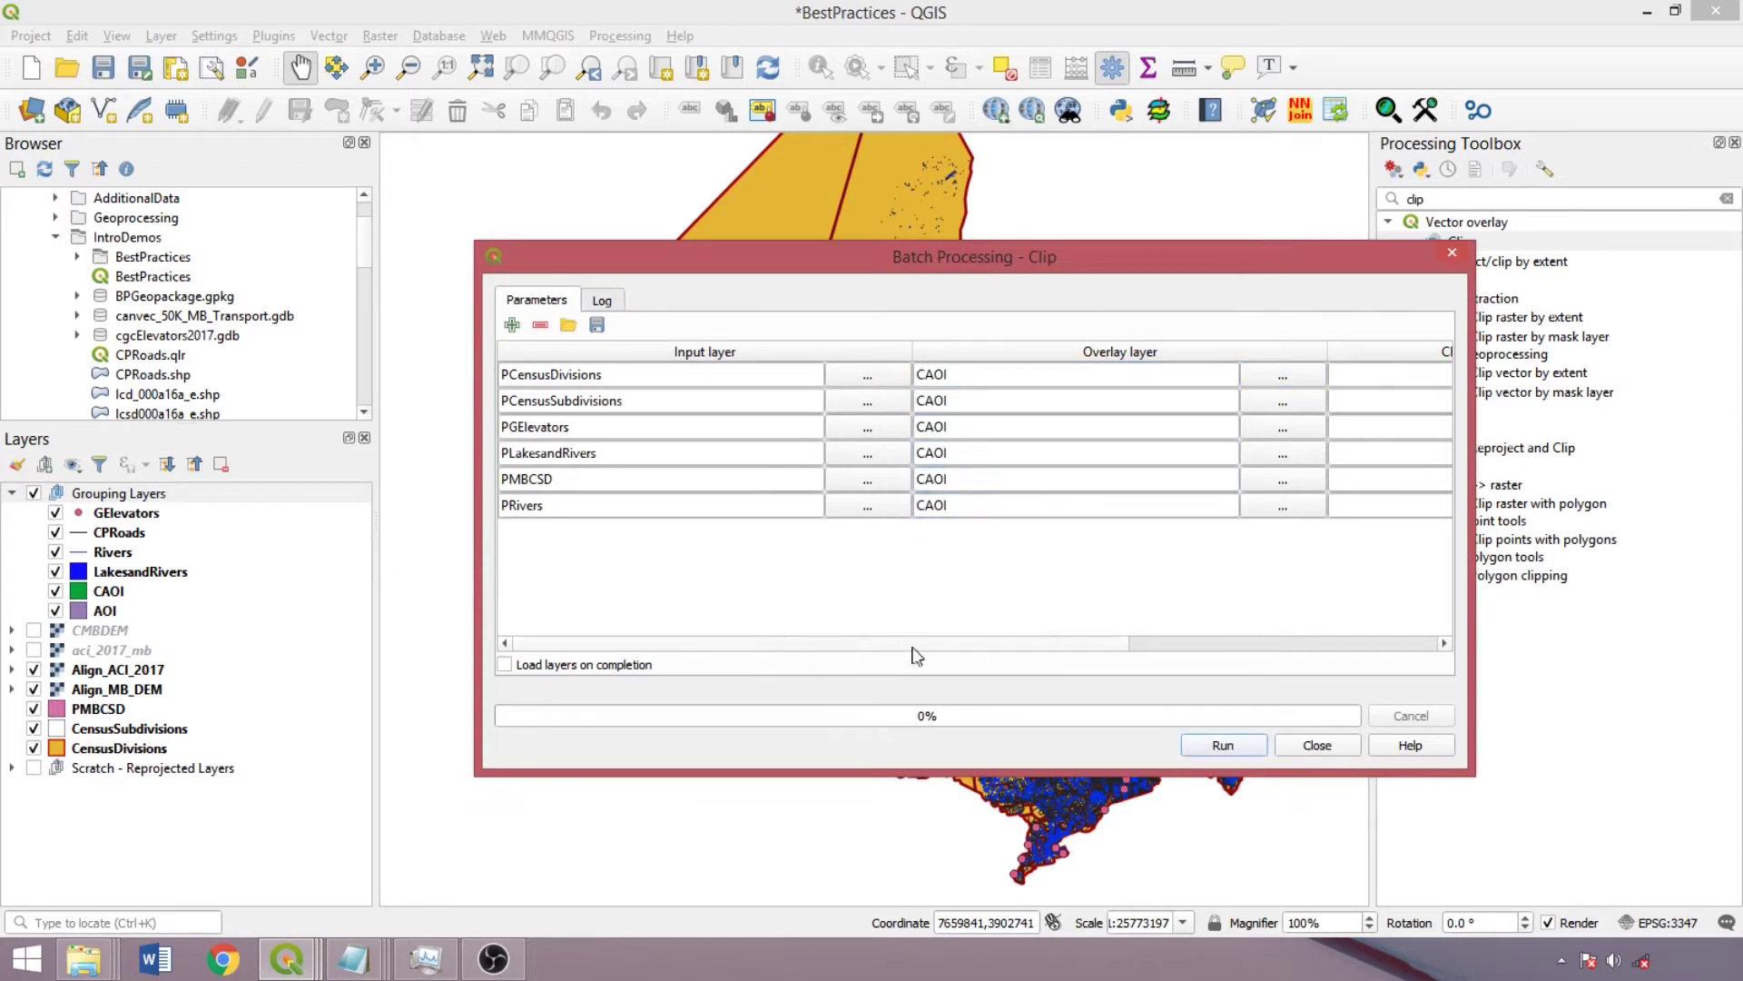
{"action": "left_click", "coordinate": [1227, 645]}
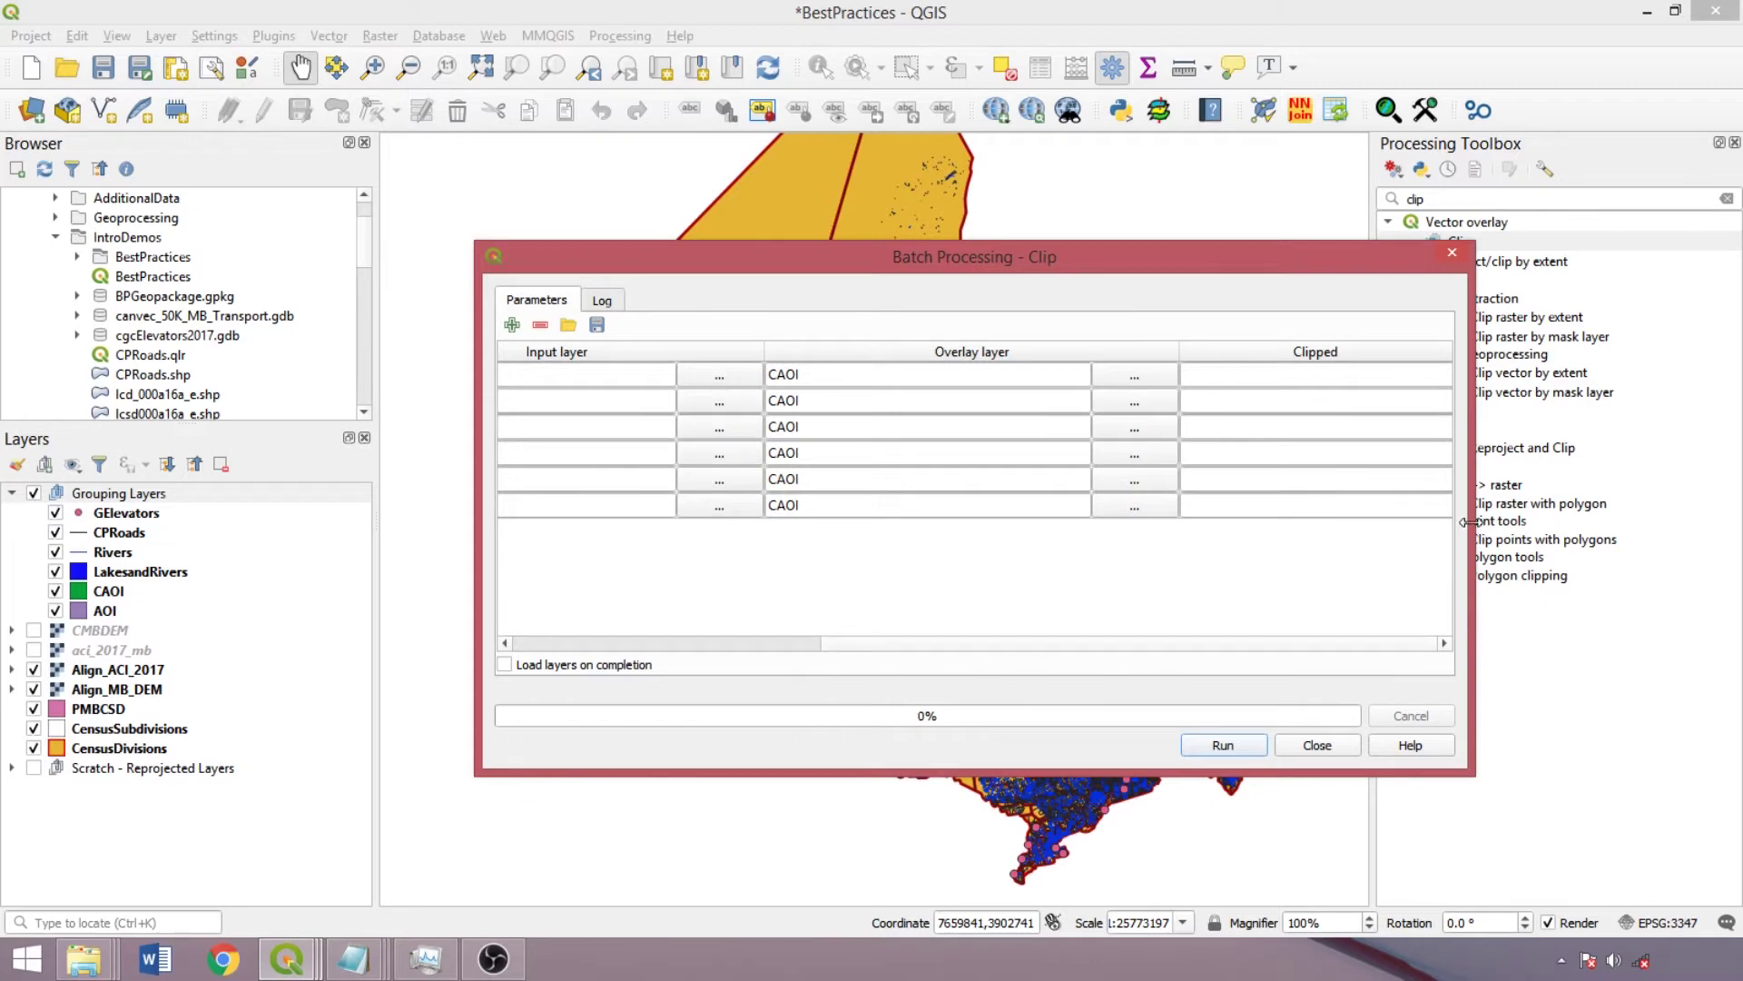
{"action": "left_click_drag", "start_coordinate": [1468, 522], "coordinate": [1604, 522]}
Save the first row's output as a shapefile with the C prefix in BestPractices.
{"action": "left_click", "coordinate": [1551, 375]}
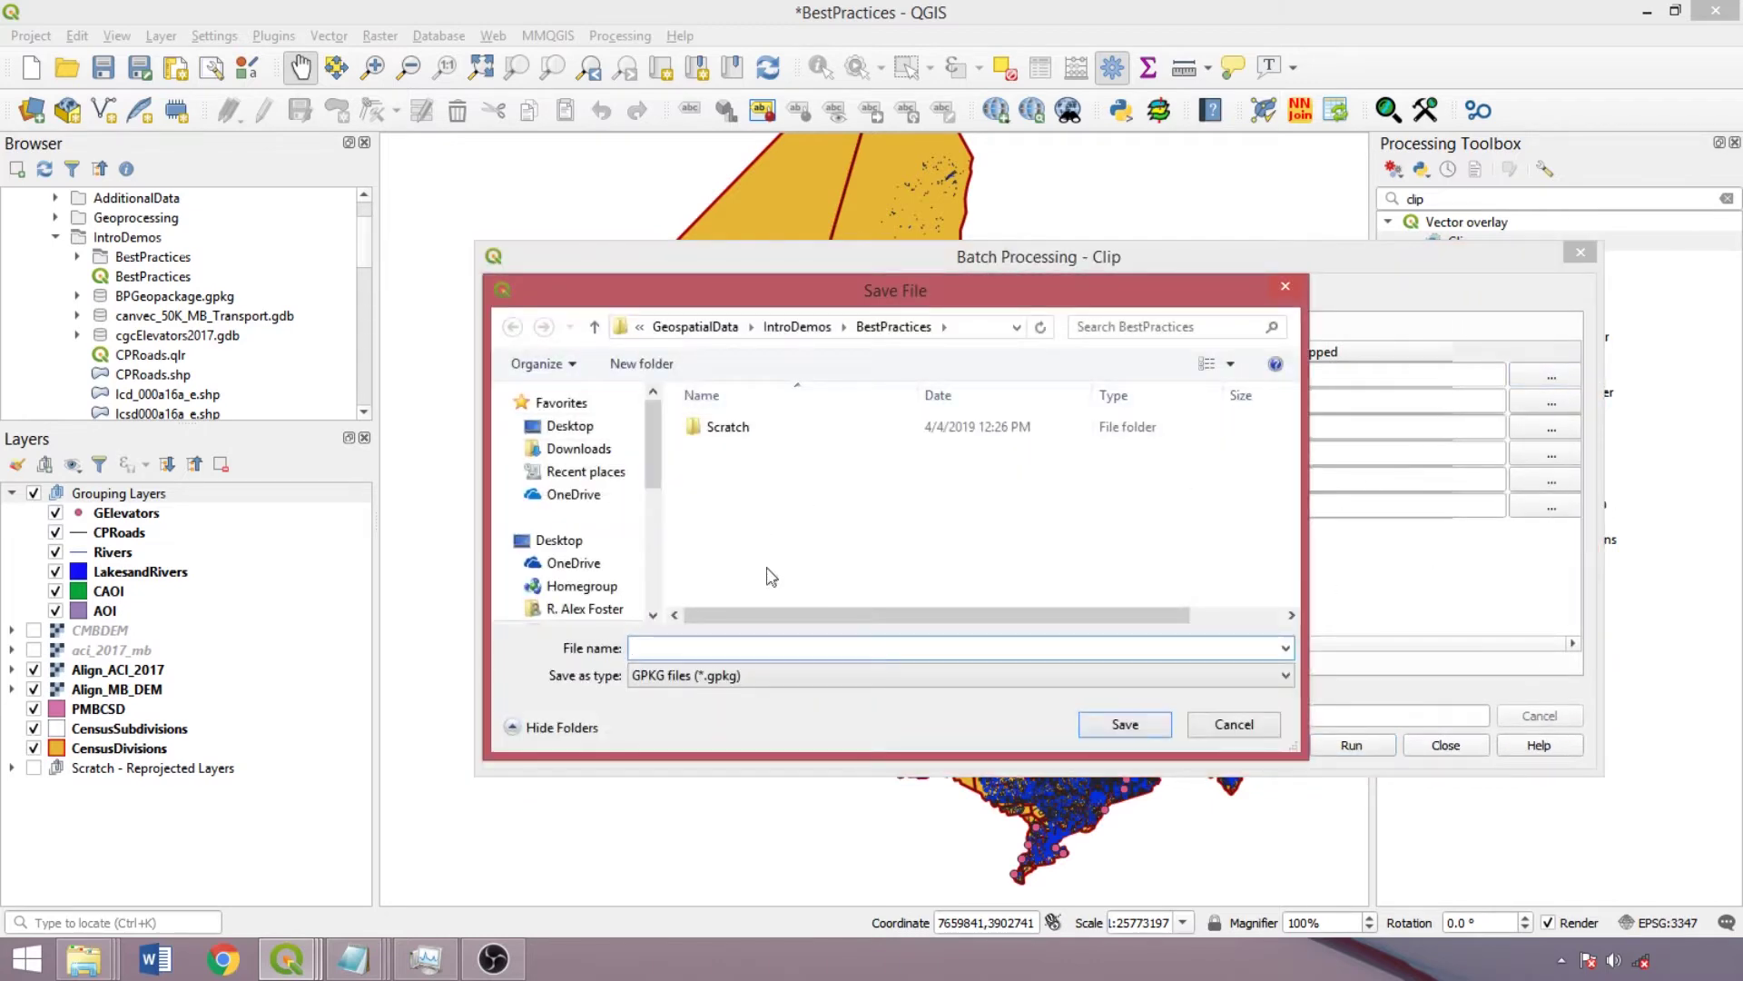
{"action": "left_click", "coordinate": [766, 675]}
{"action": "left_click", "coordinate": [726, 342]}
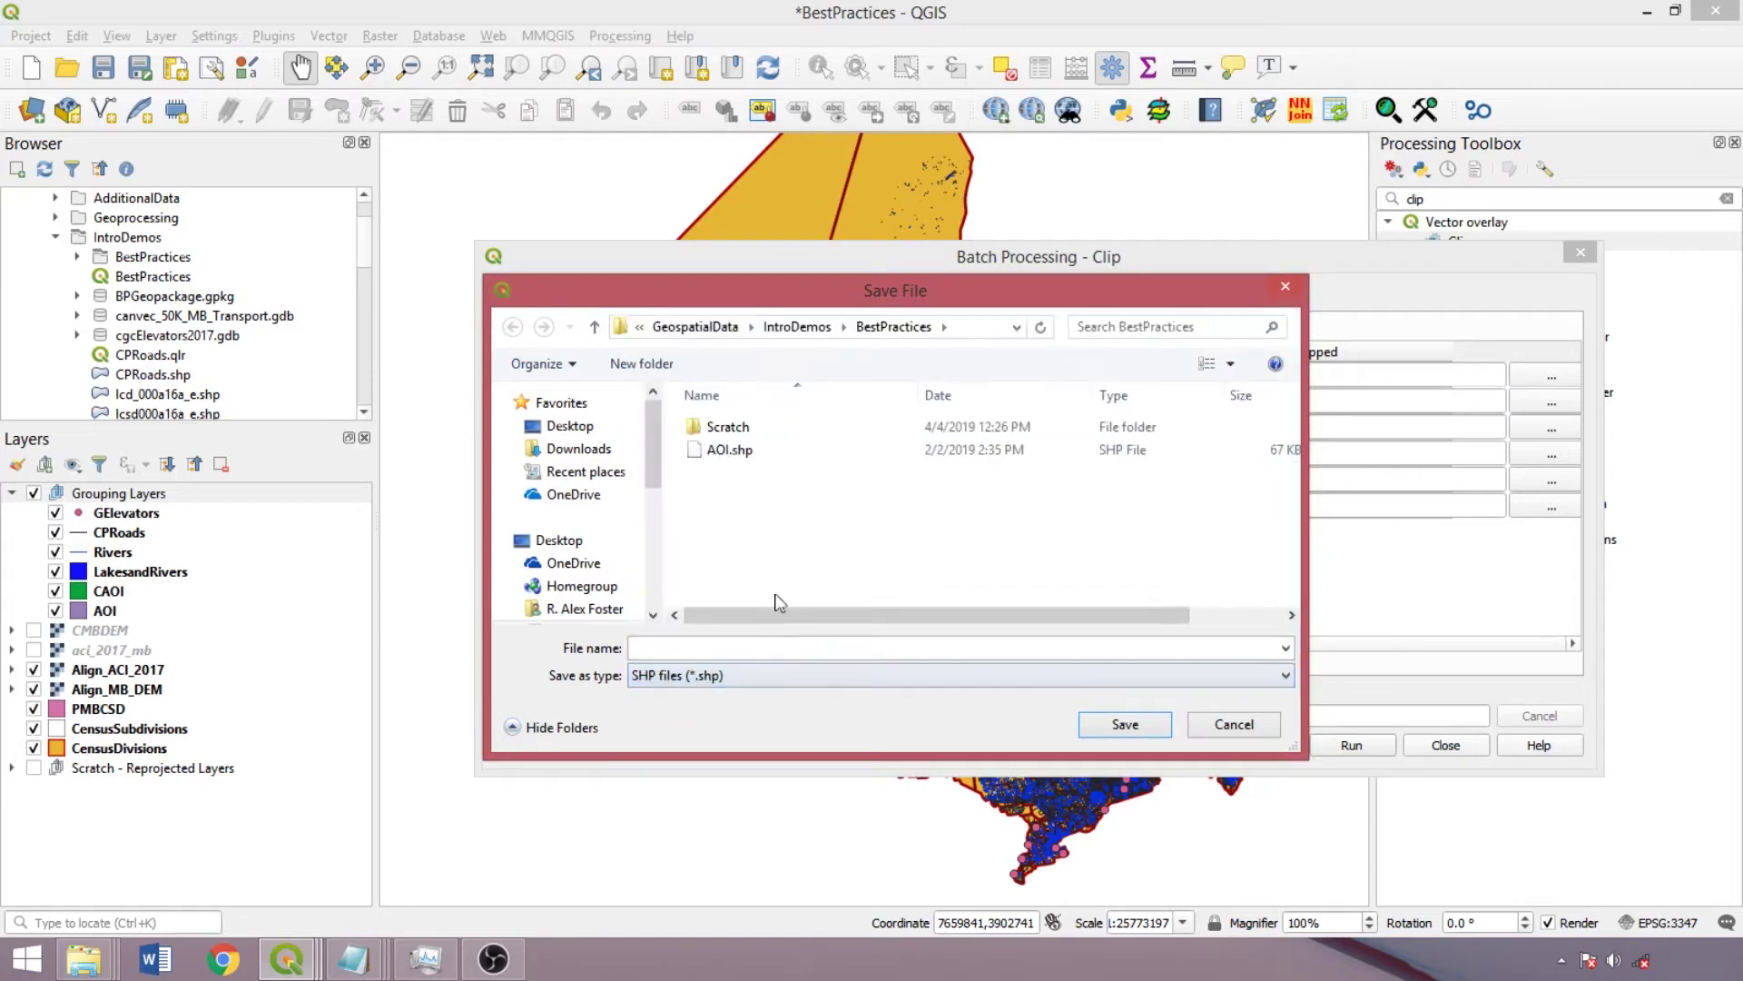
{"action": "left_click", "coordinate": [772, 645]}
{"action": "type", "text": "C"}
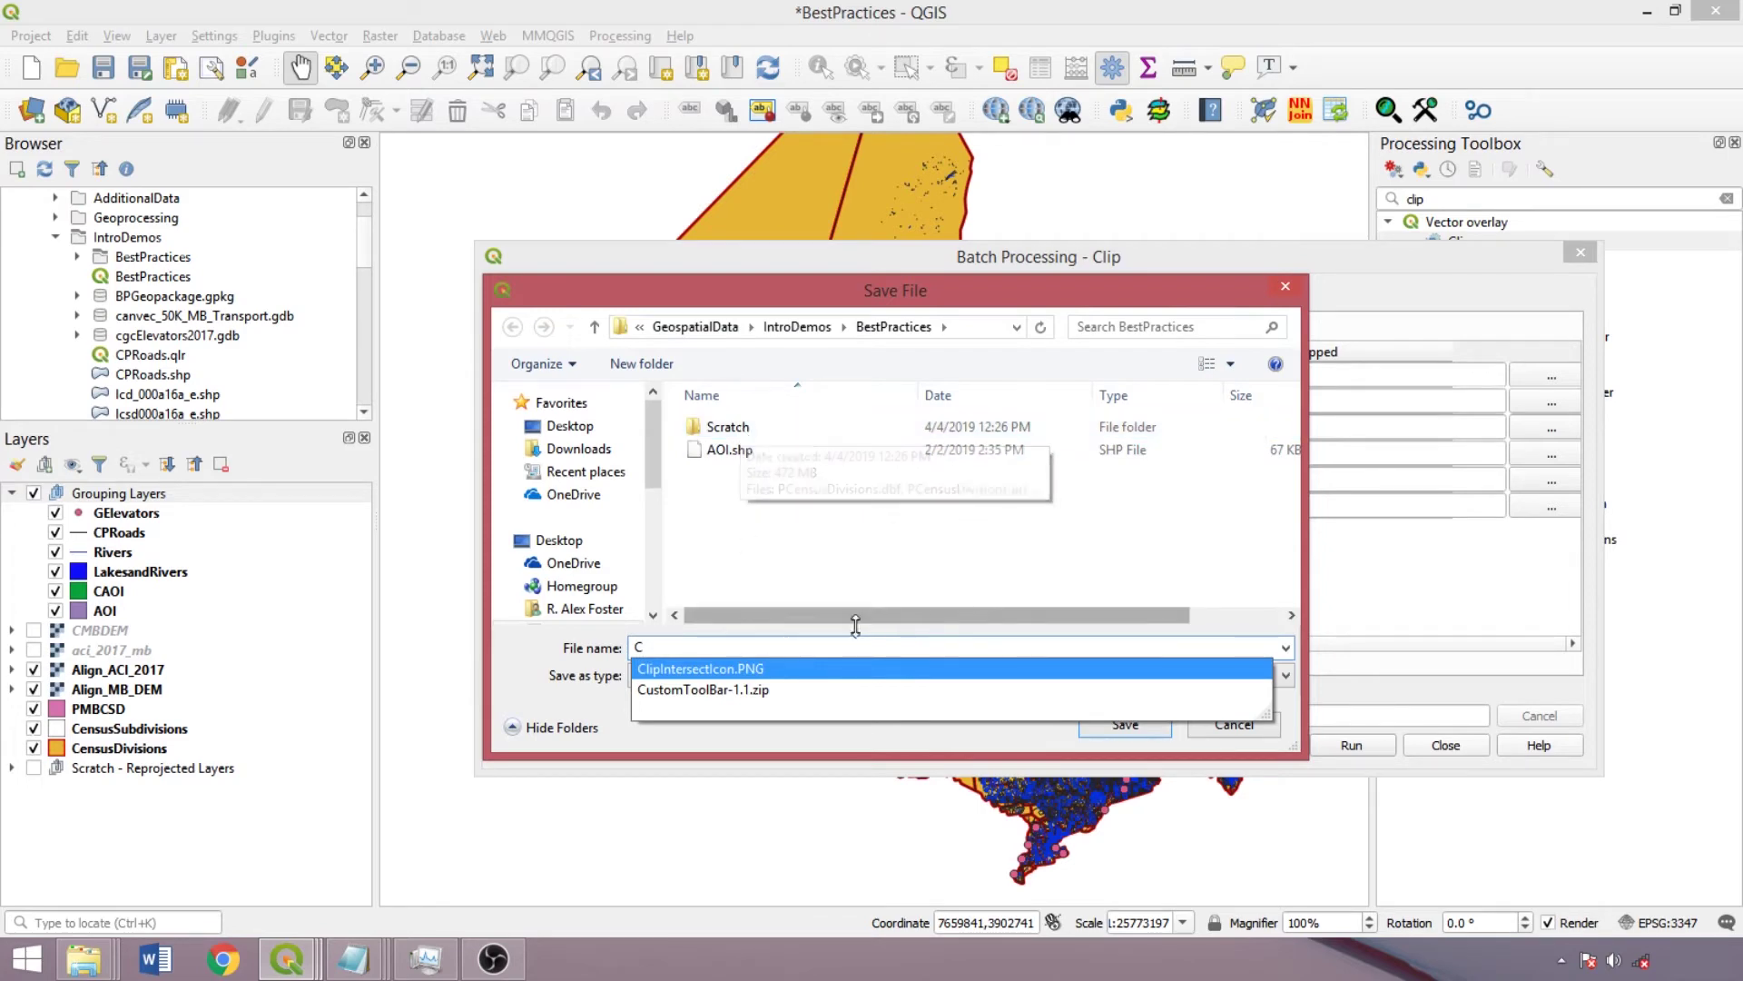
{"action": "left_click", "coordinate": [965, 603]}
{"action": "left_click", "coordinate": [1123, 724]}
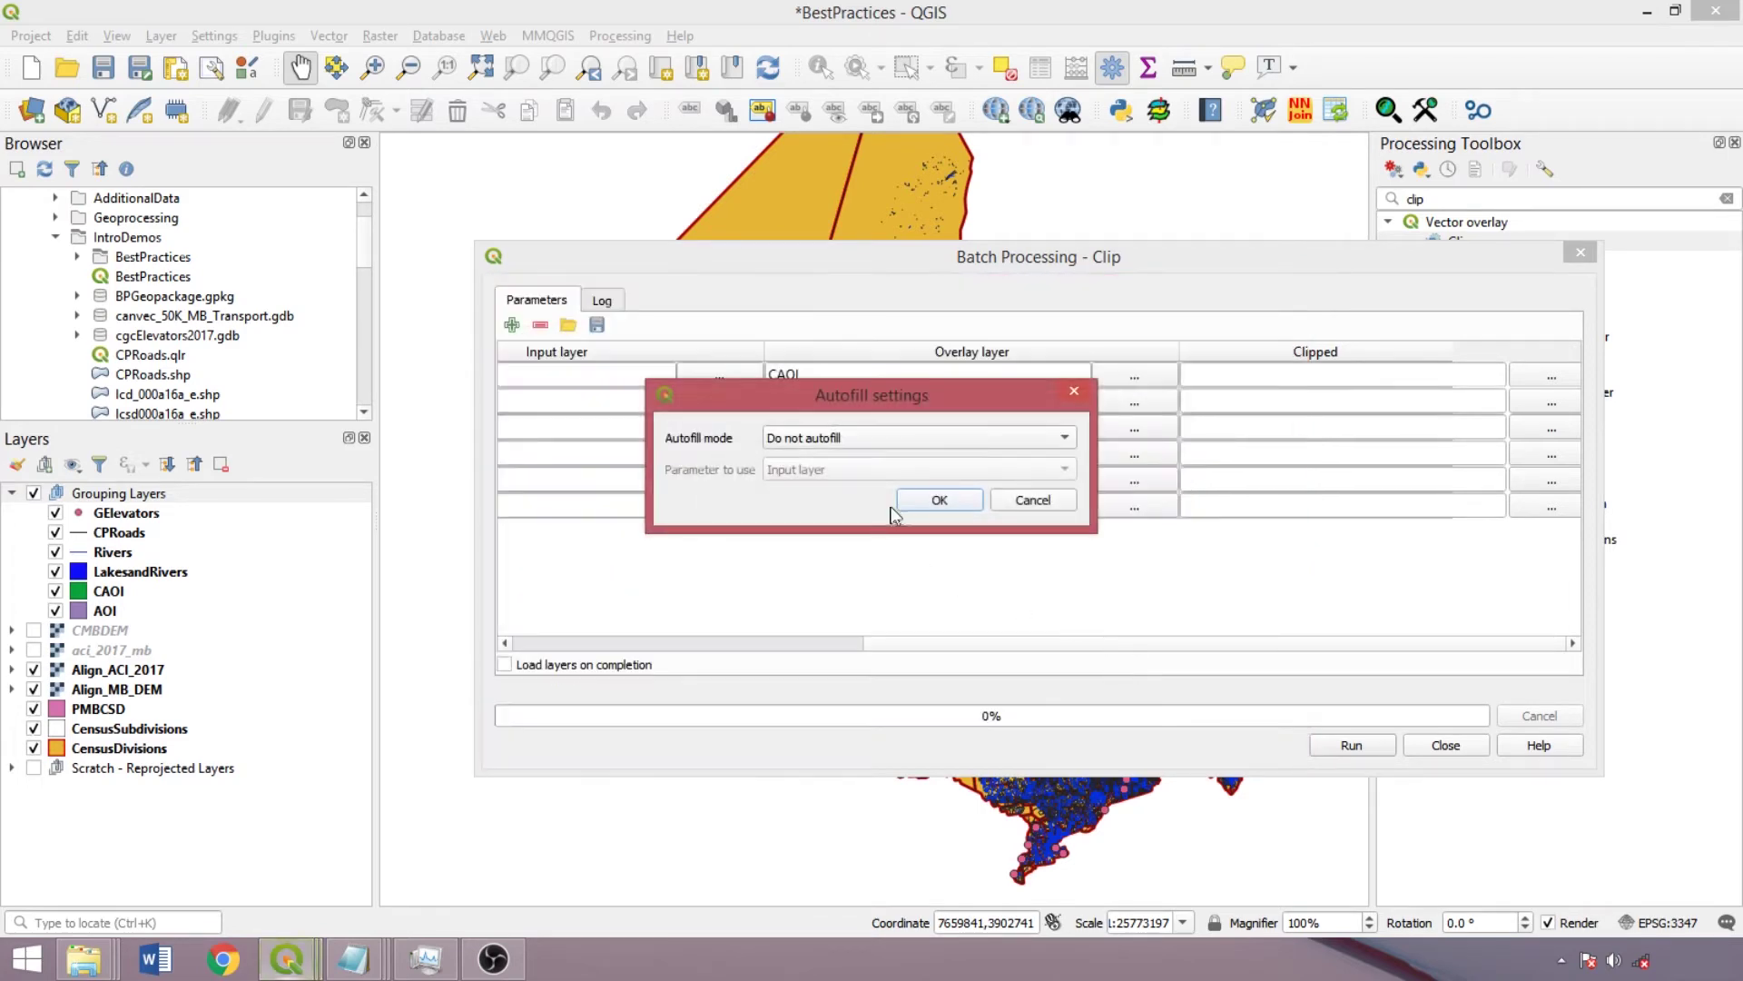
Autofill the other rows' outputs from parameter values, CPCensusDivisions.shp through CPRivers.shp.
{"action": "left_click", "coordinate": [930, 440]}
{"action": "left_click", "coordinate": [918, 478]}
{"action": "left_click", "coordinate": [935, 505]}
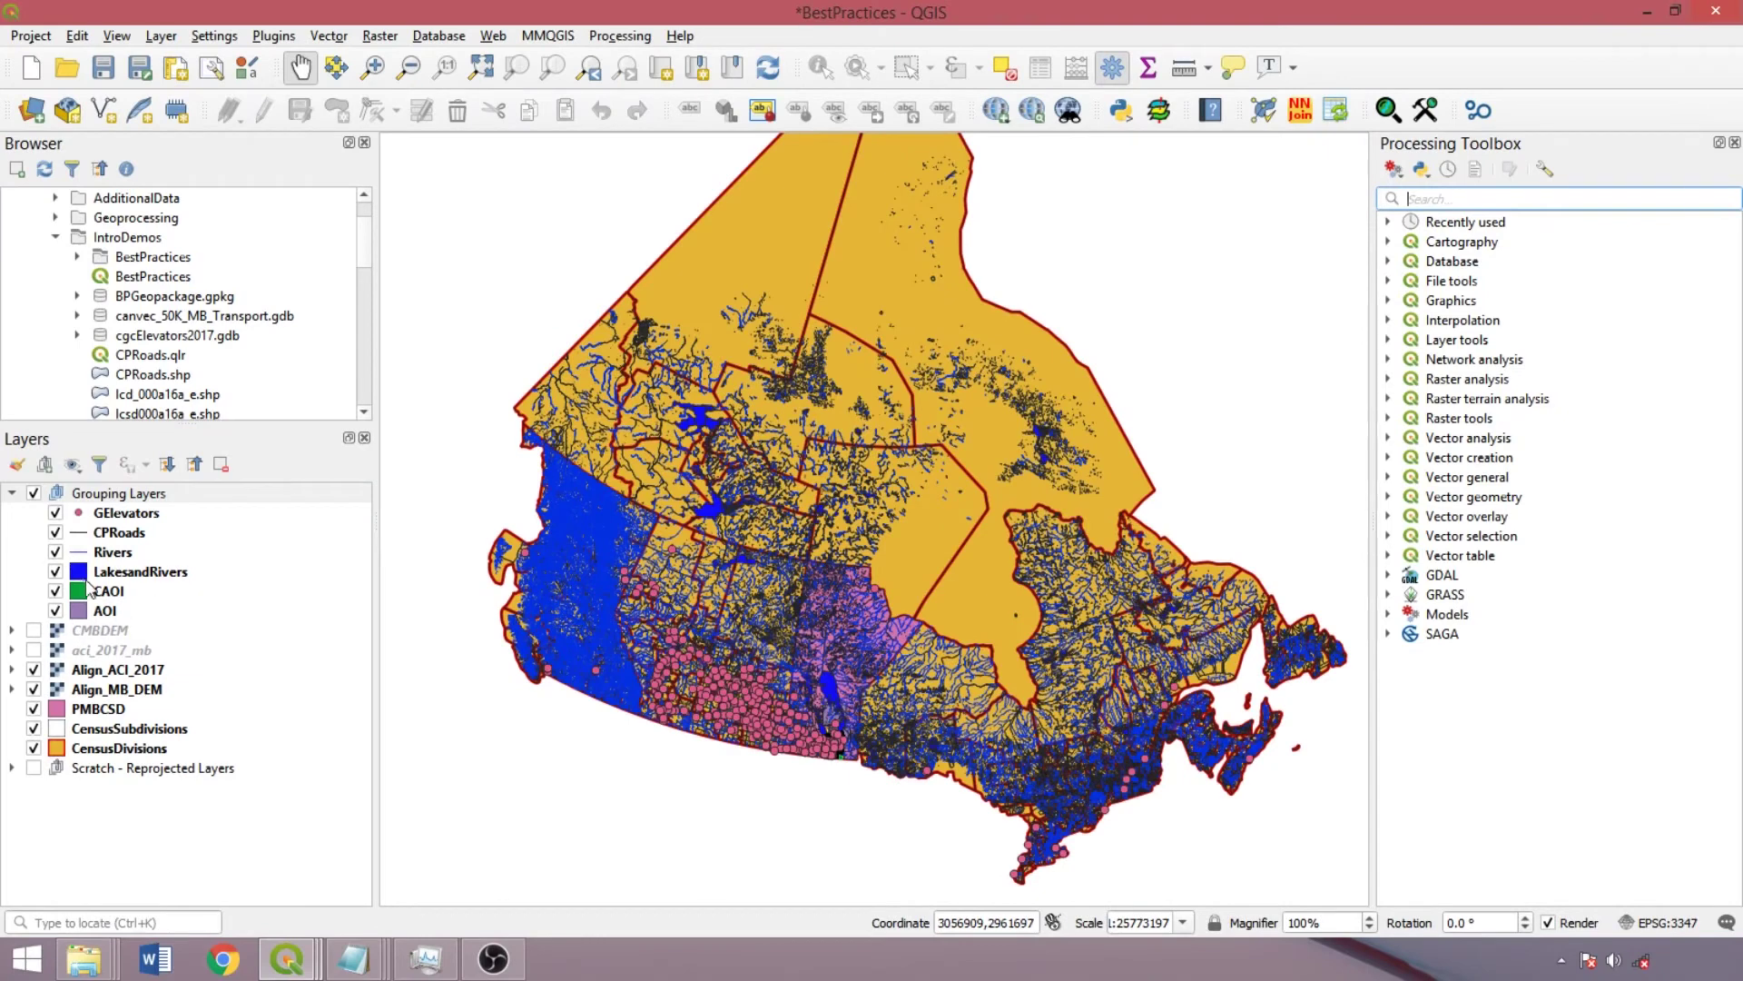
Select LakesandRivers, limit the toolbox to edit-in-place algorithms and search 'repro'.
{"action": "left_click", "coordinate": [88, 579]}
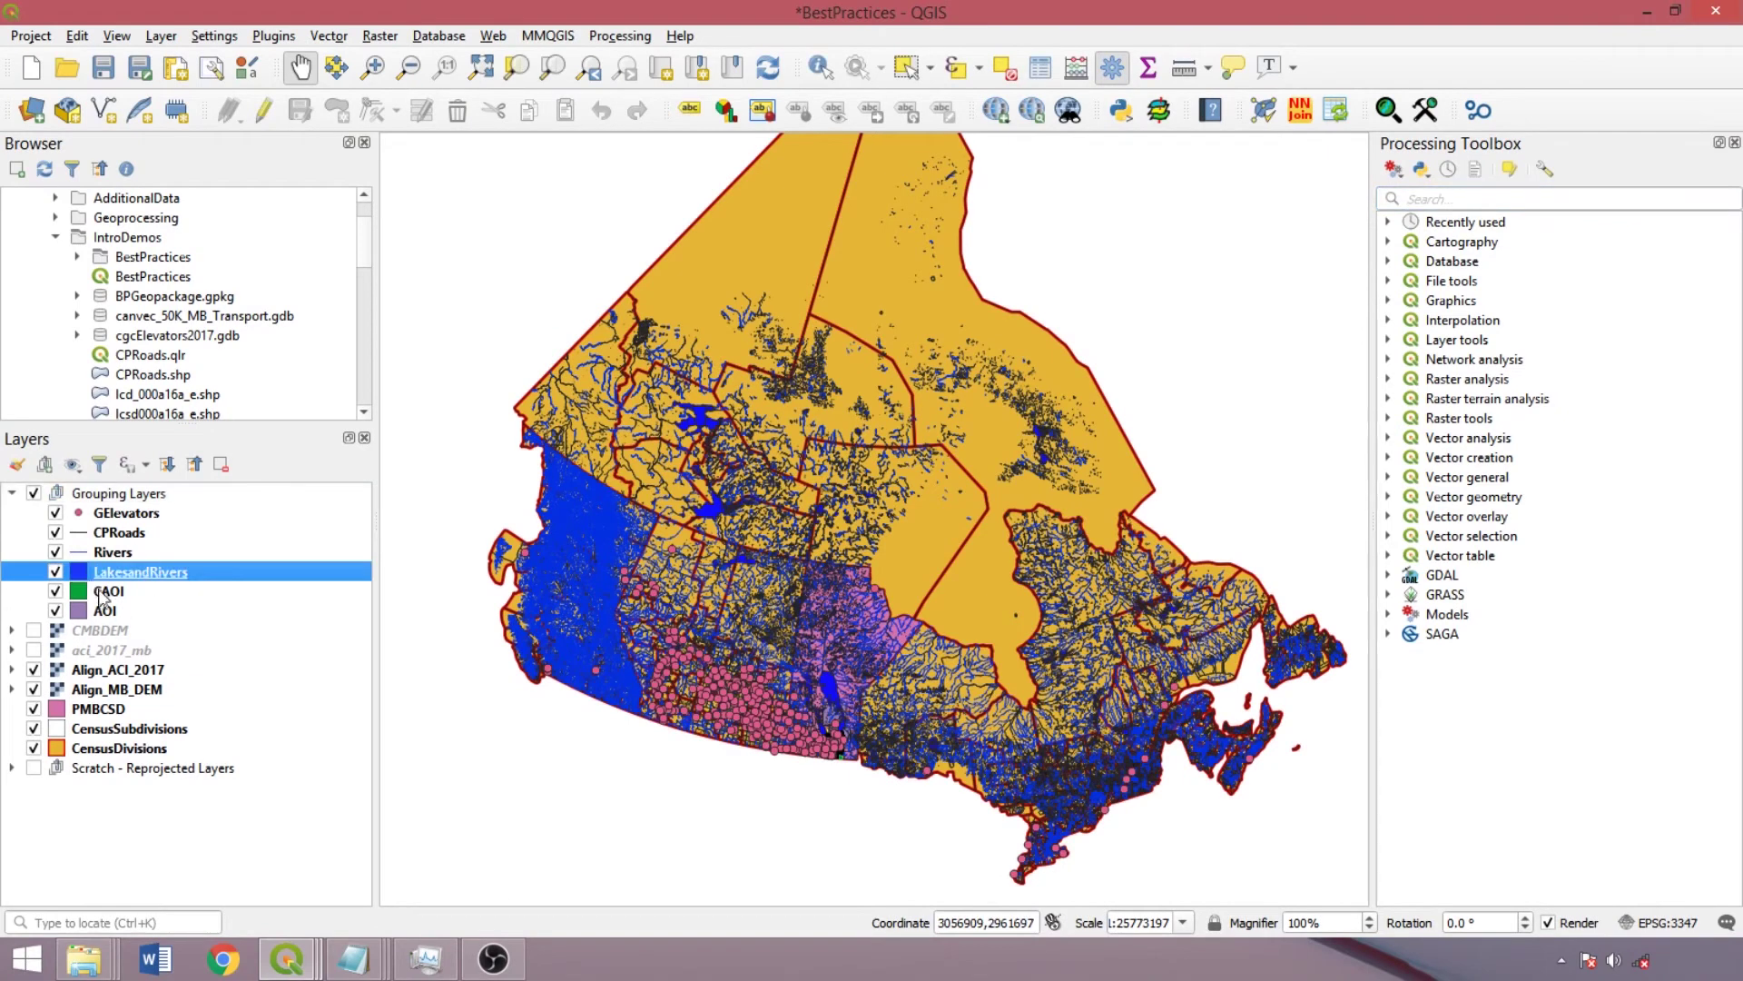
{"action": "left_click", "coordinate": [1509, 171]}
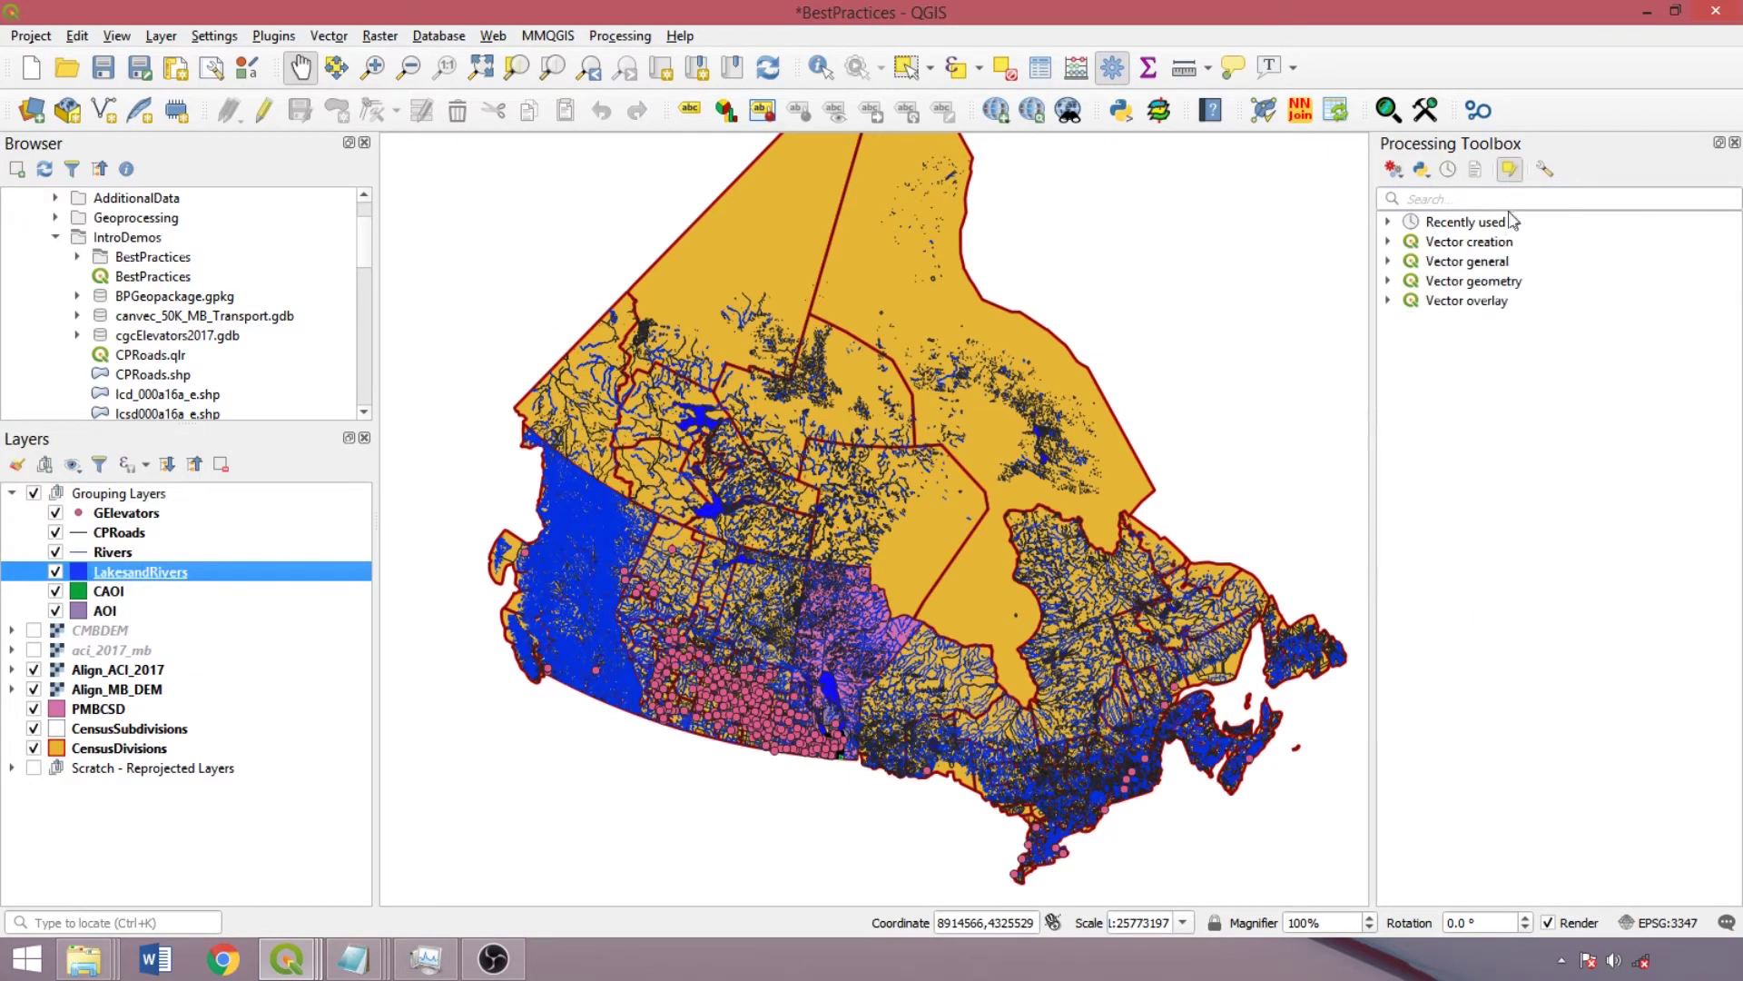
{"action": "left_click", "coordinate": [1509, 202]}
{"action": "type", "text": "repro"}
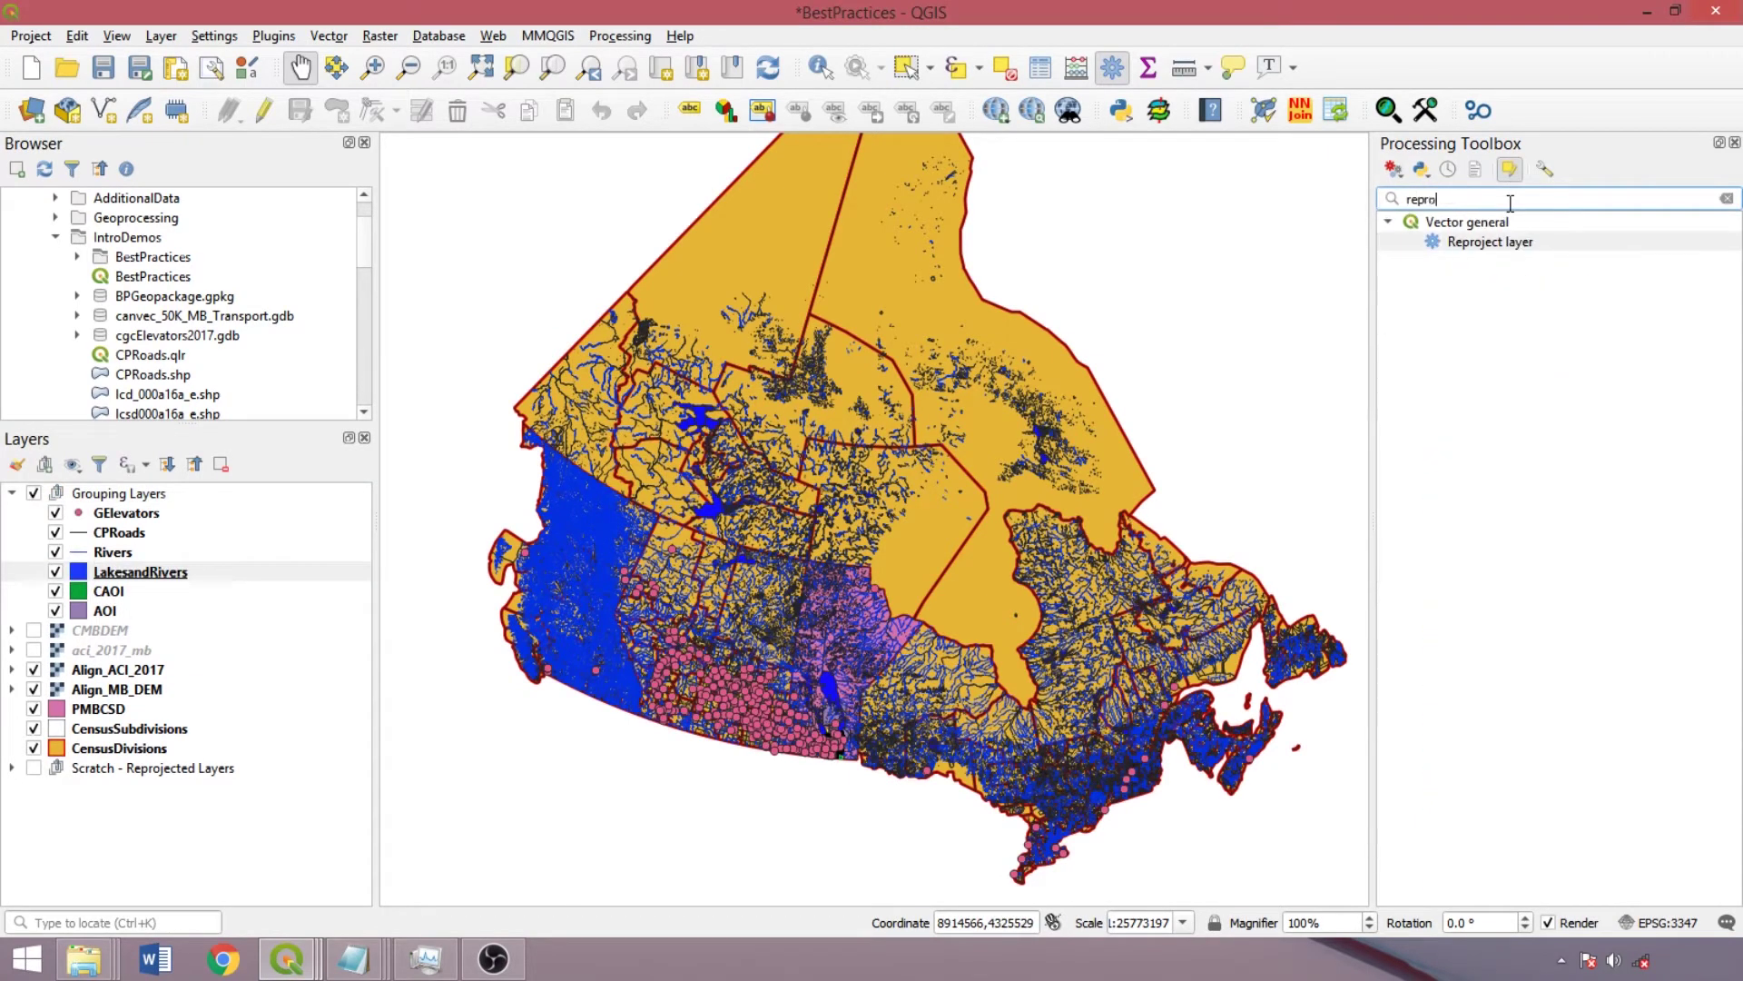
Open the in-place Rotate tool on AOI, edit its angle, then clear the selection and search.
{"action": "left_click", "coordinate": [136, 610]}
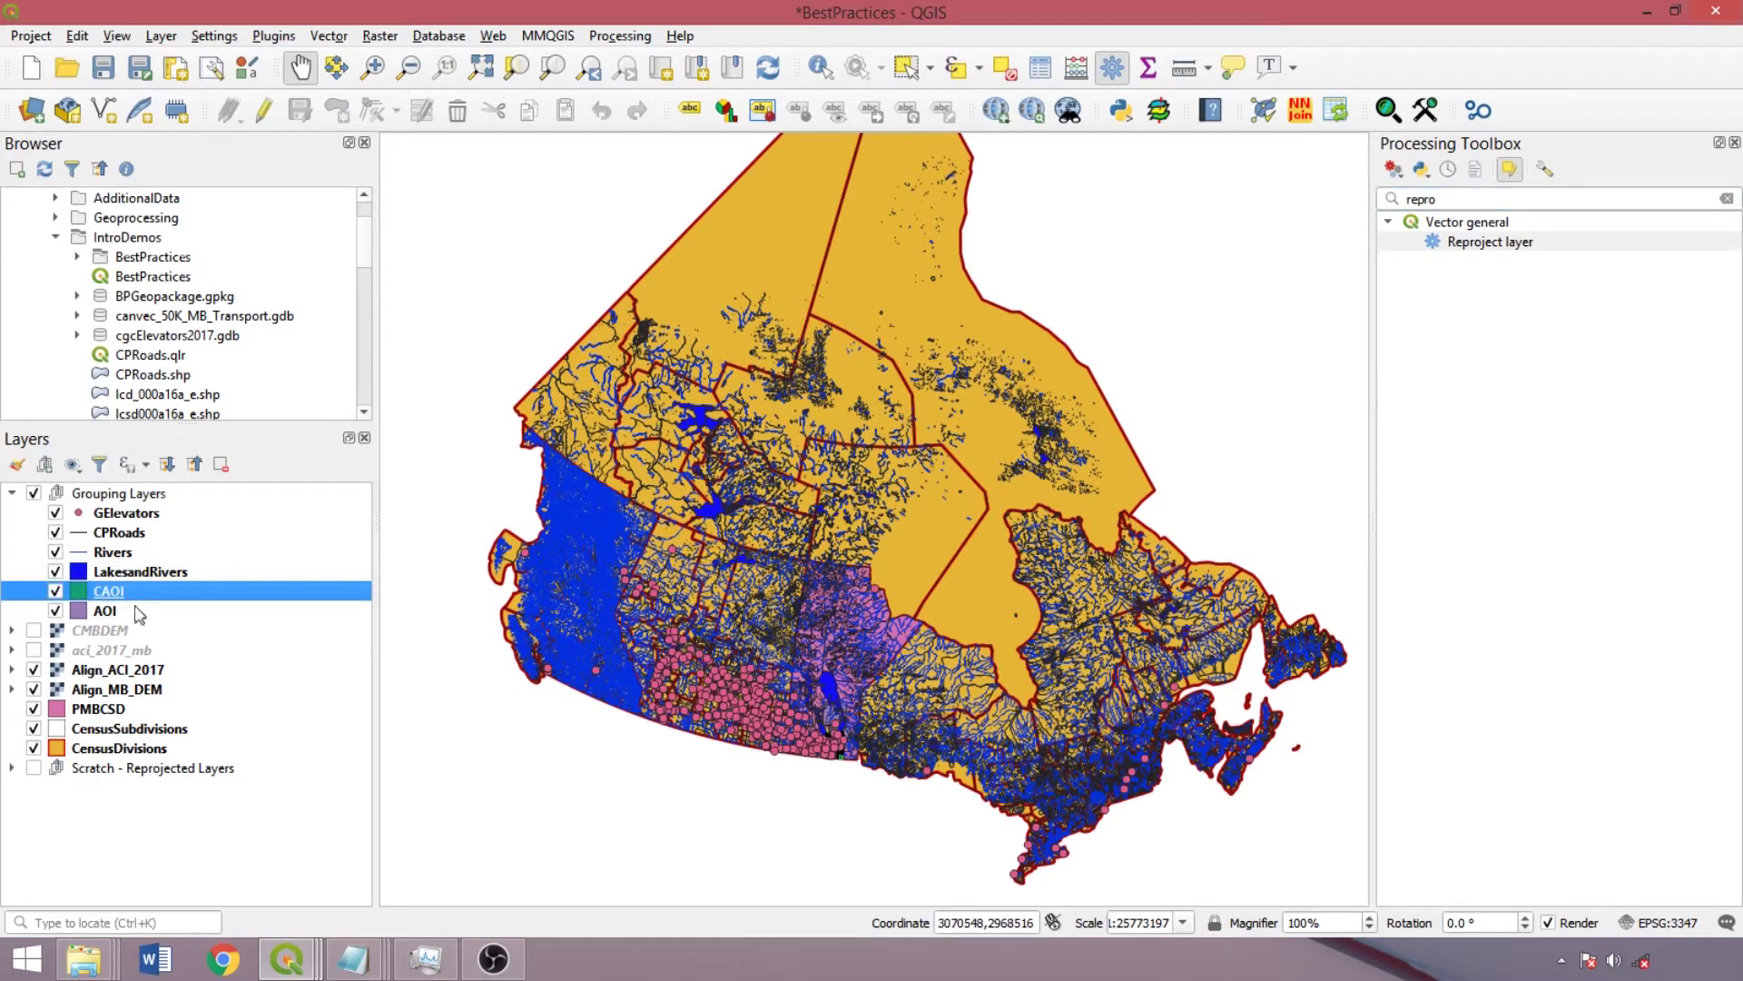
{"action": "double_click", "coordinate": [1471, 200]}
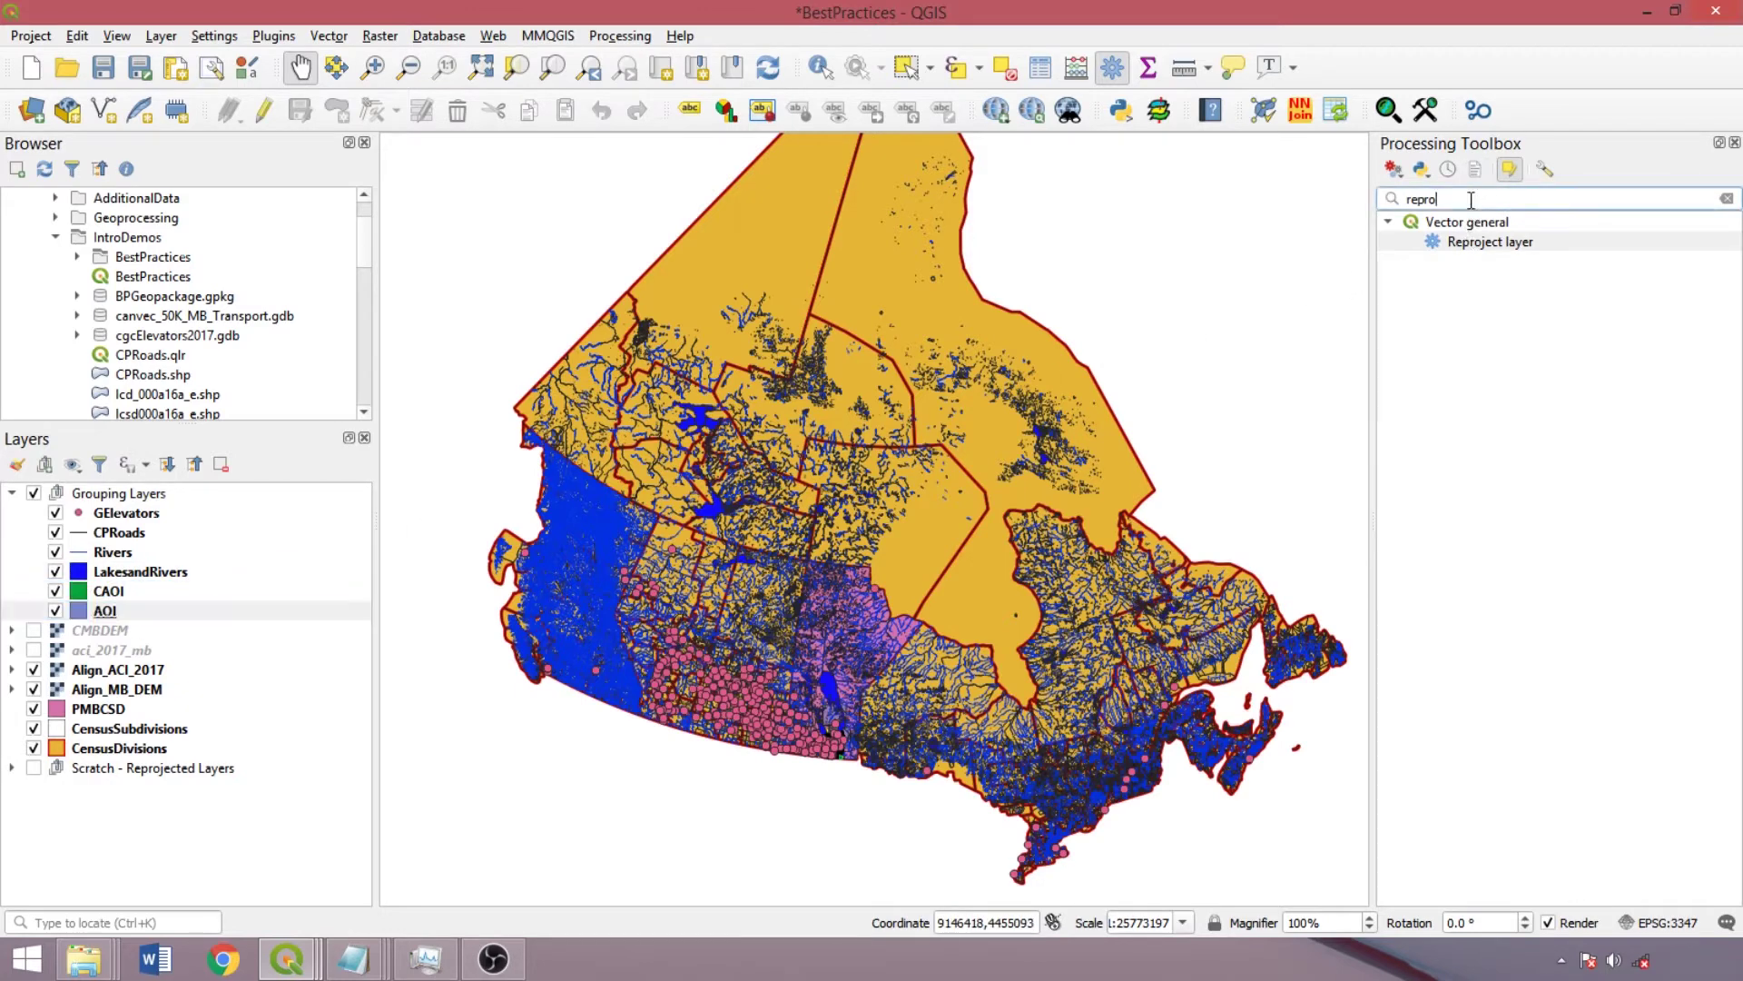
{"action": "type", "text": "rotate"}
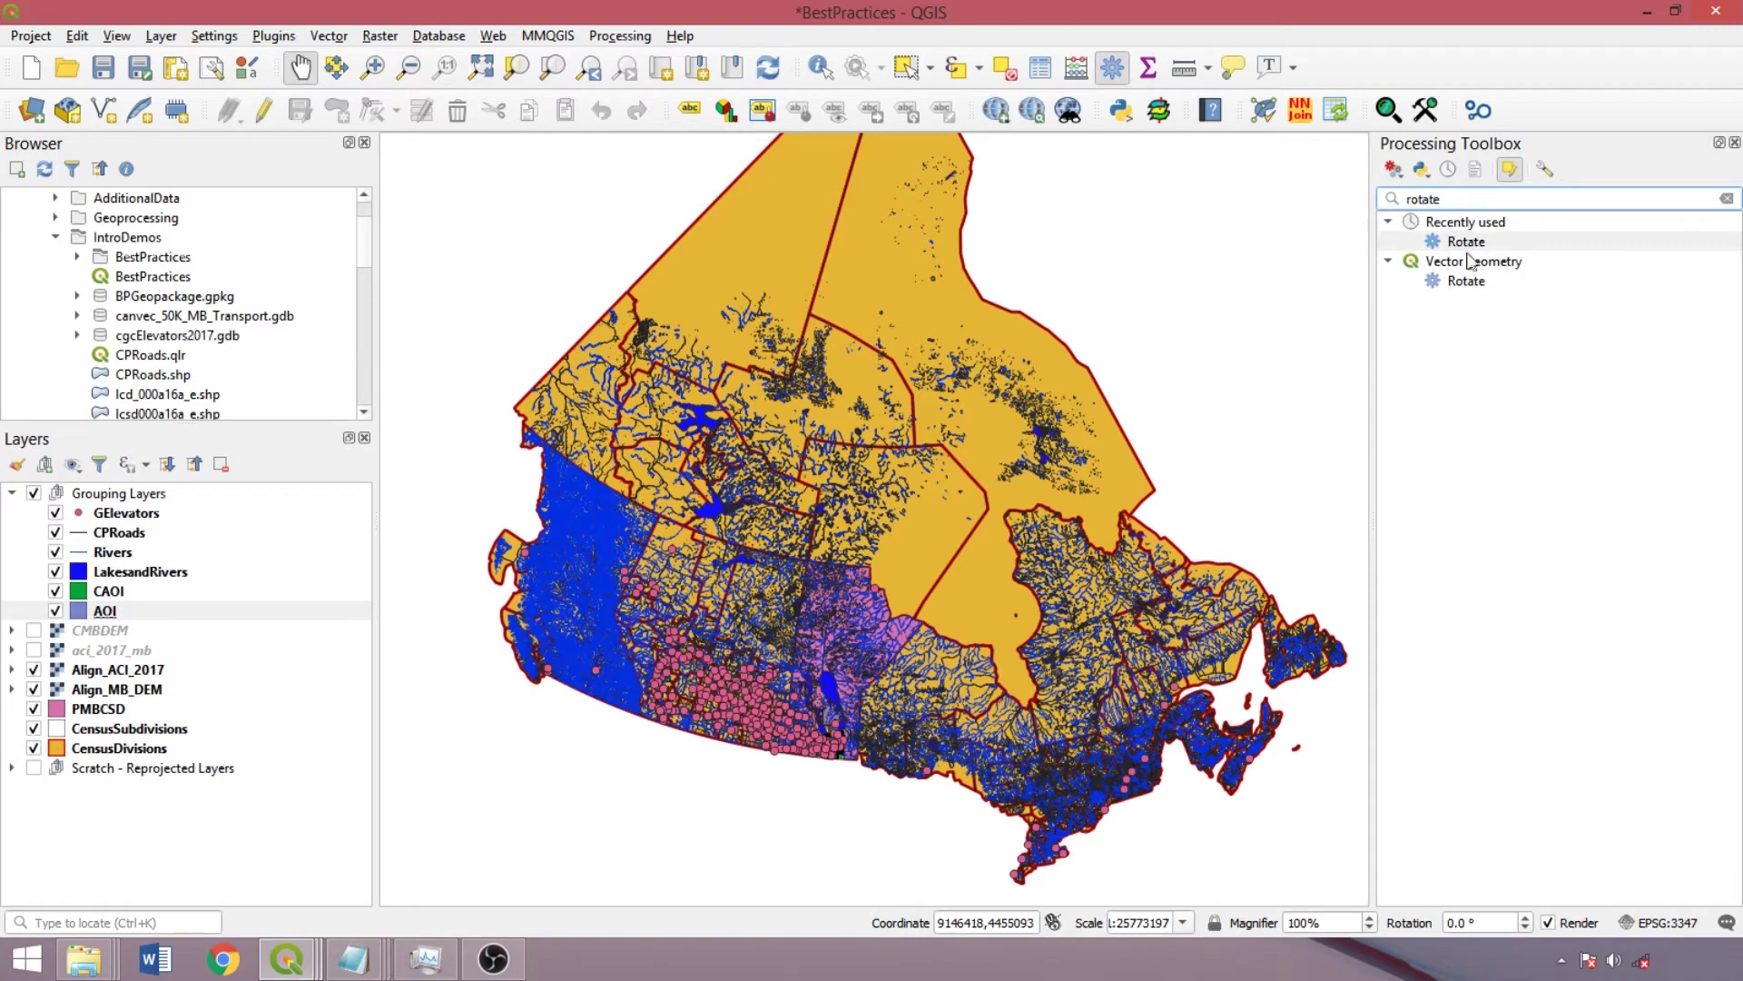
{"action": "double_click", "coordinate": [1466, 282]}
{"action": "left_click", "coordinate": [736, 349]}
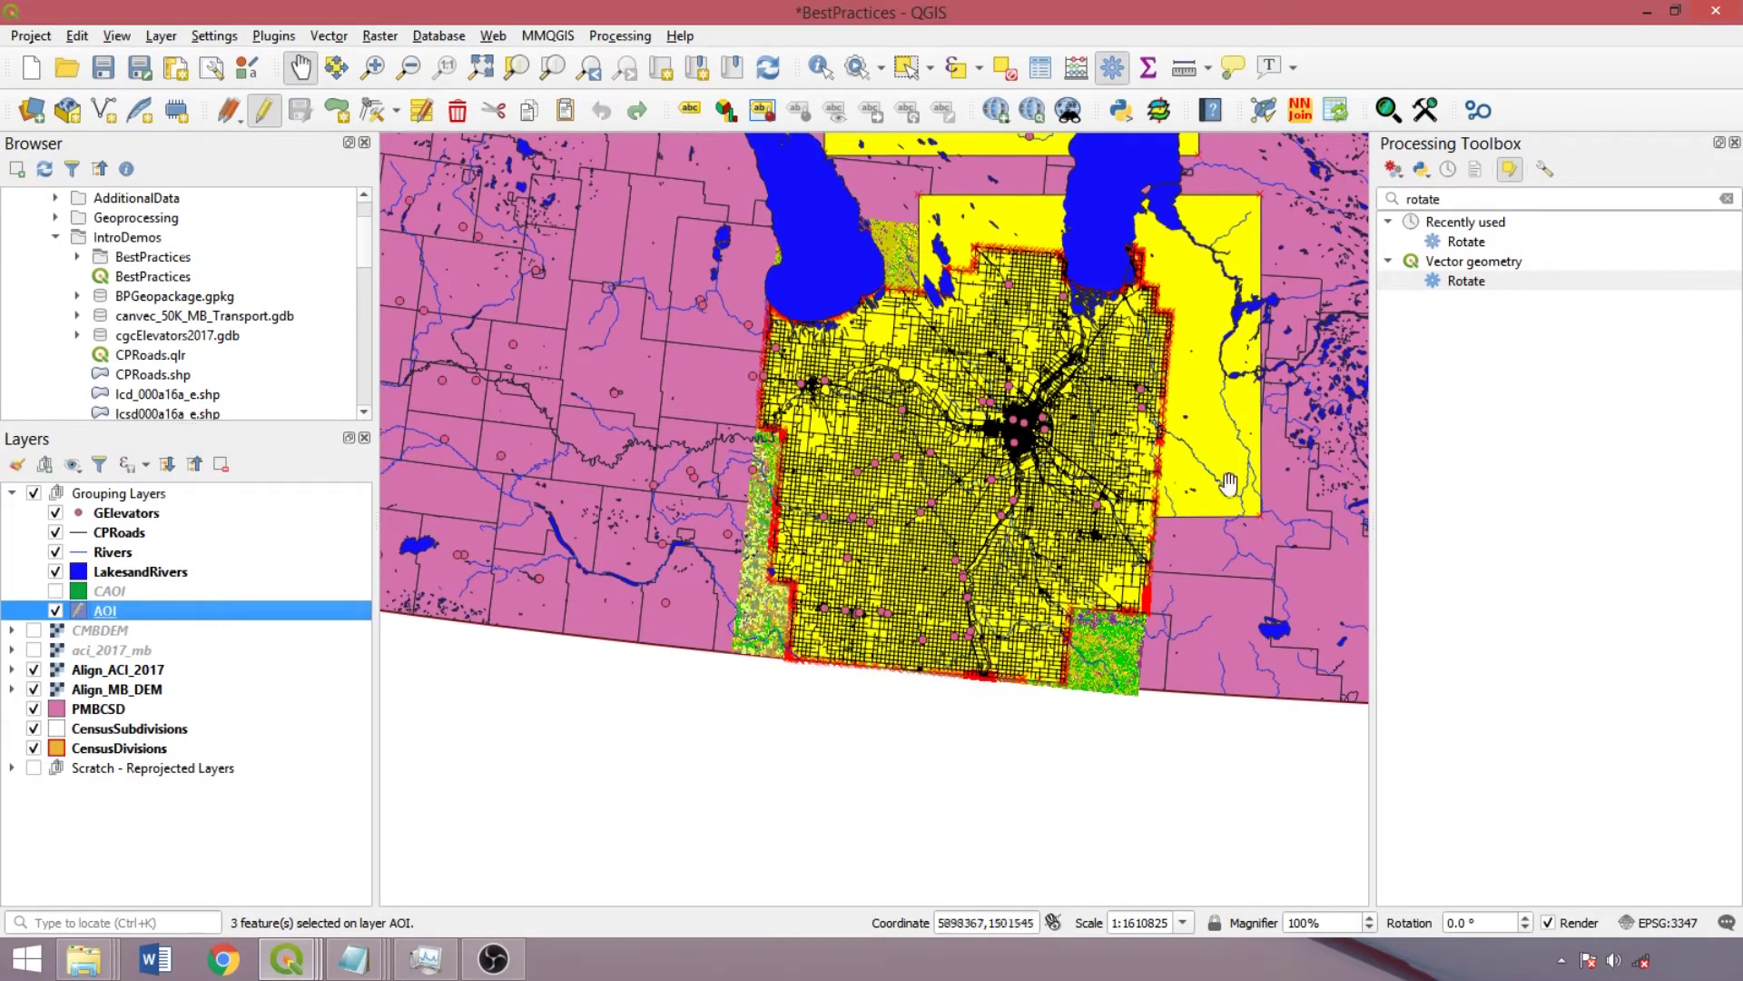
{"action": "left_click", "coordinate": [998, 75]}
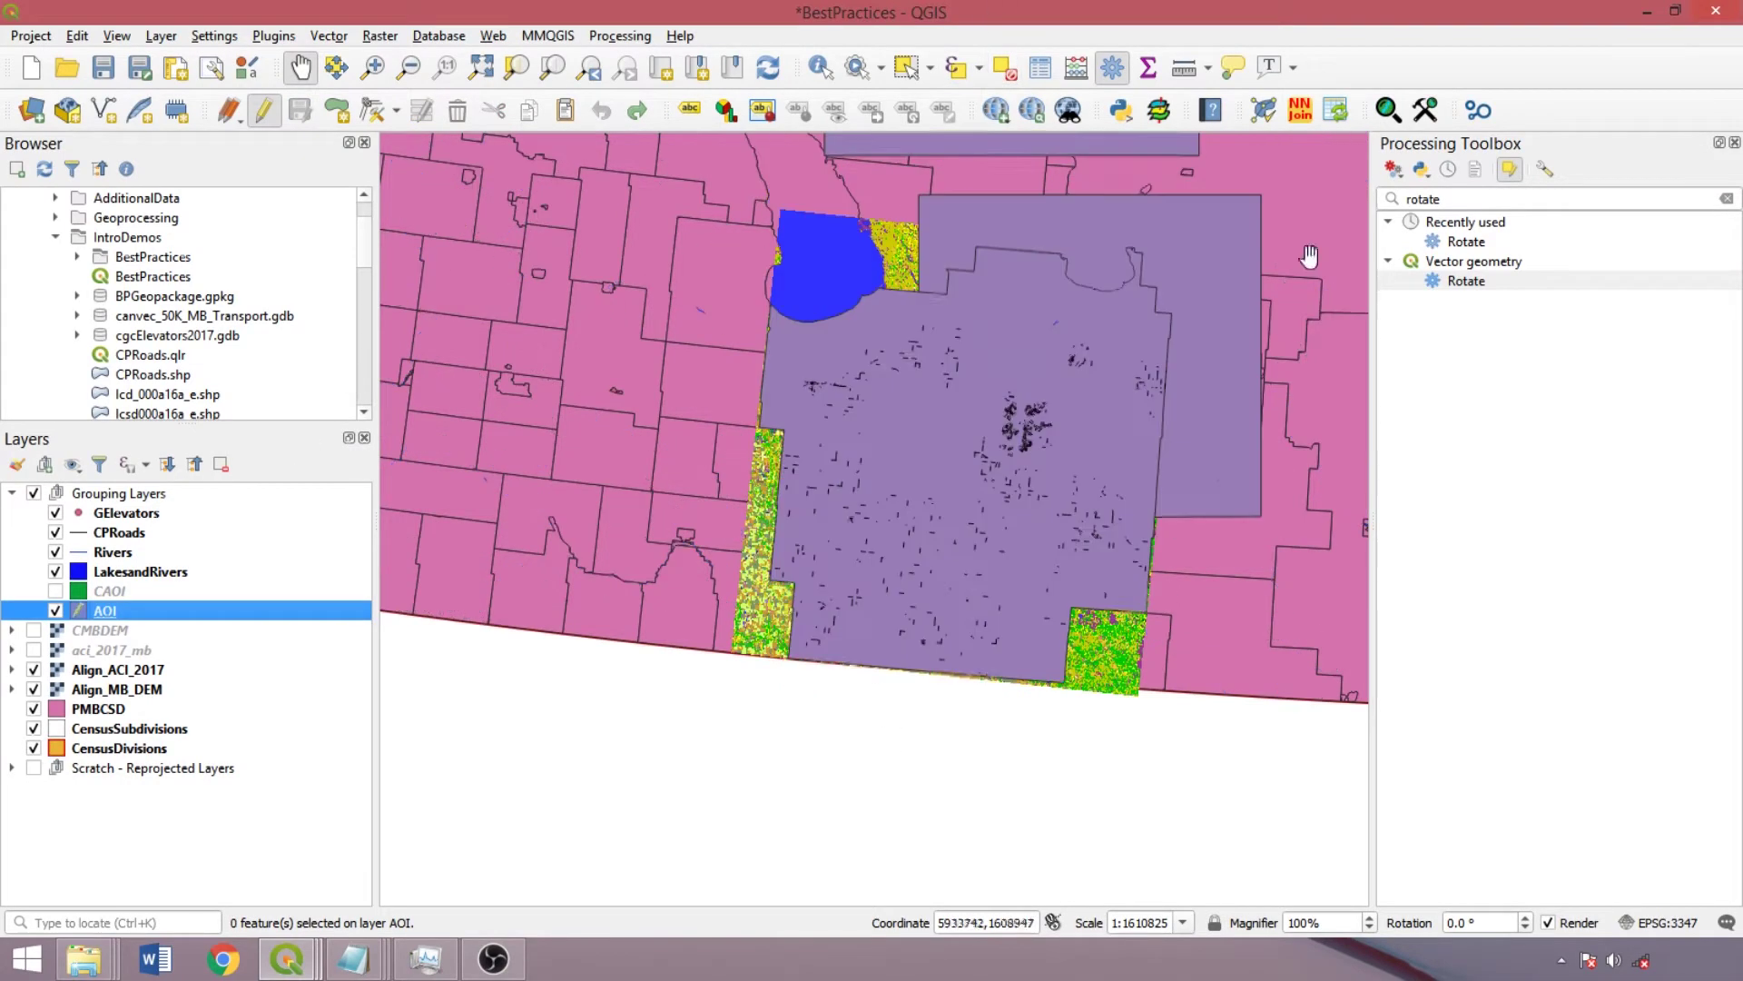
{"action": "left_click", "coordinate": [1725, 198]}
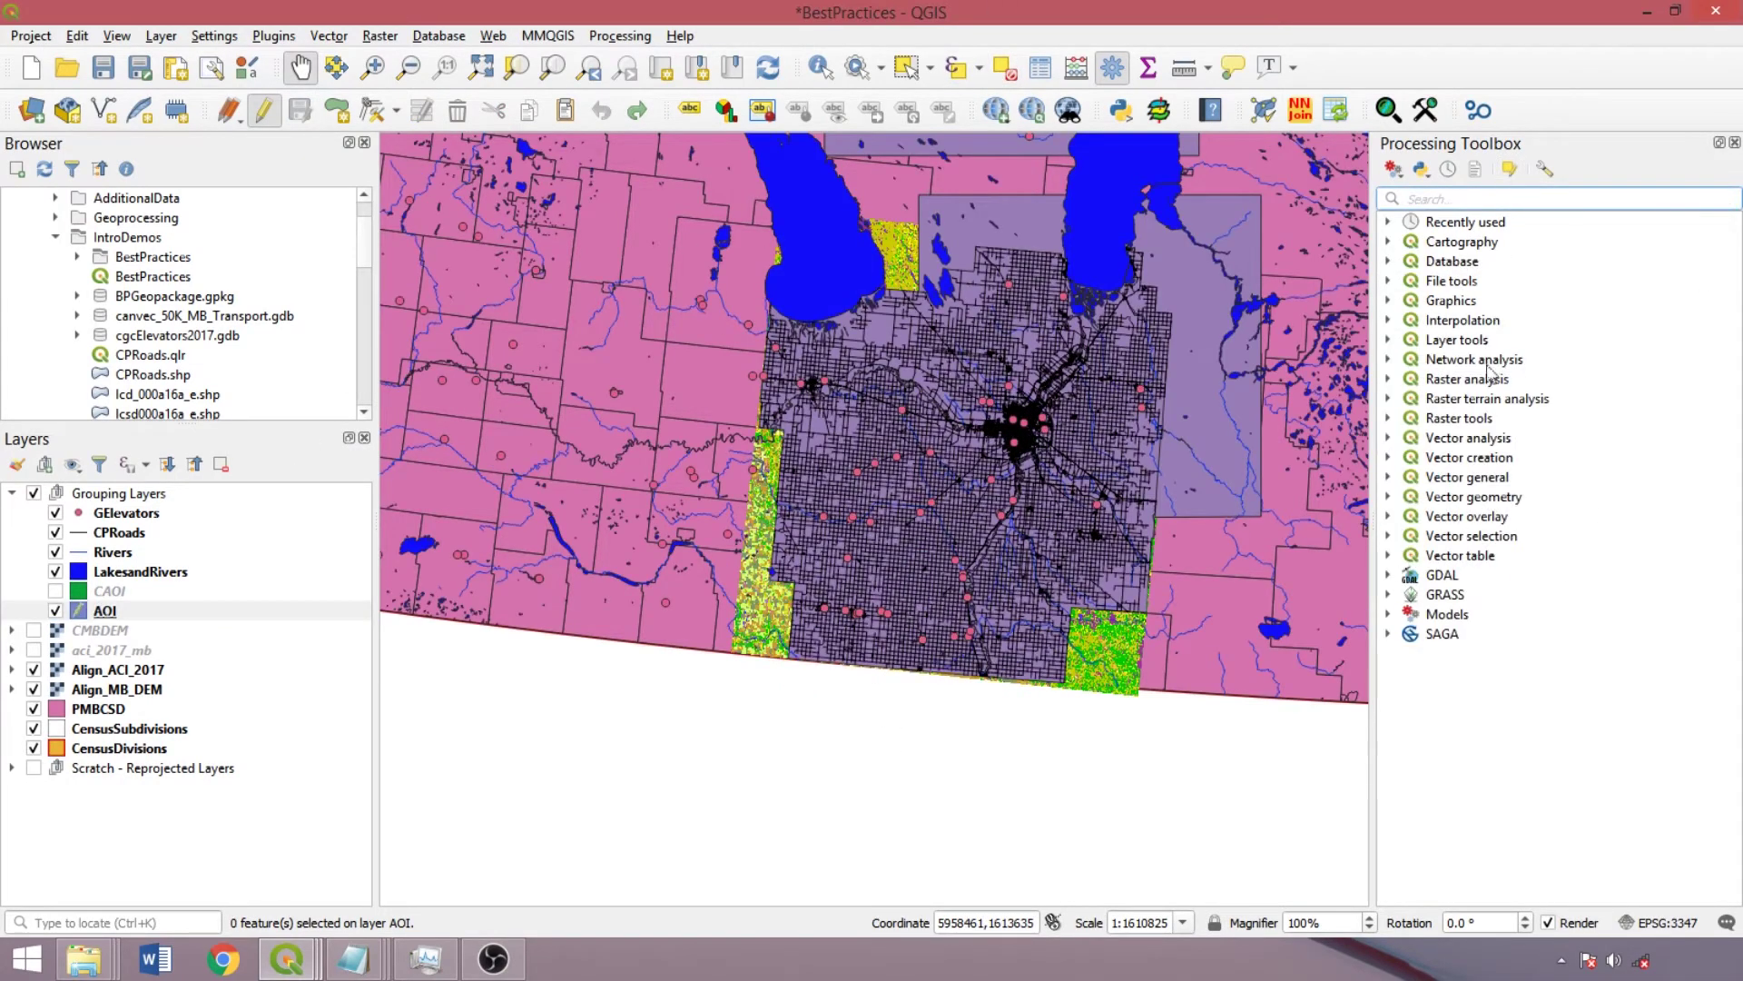
Expand Models > Vector and open the Reproject and Clip model for editing.
{"action": "left_click", "coordinate": [1389, 614]}
{"action": "left_click", "coordinate": [1410, 698]}
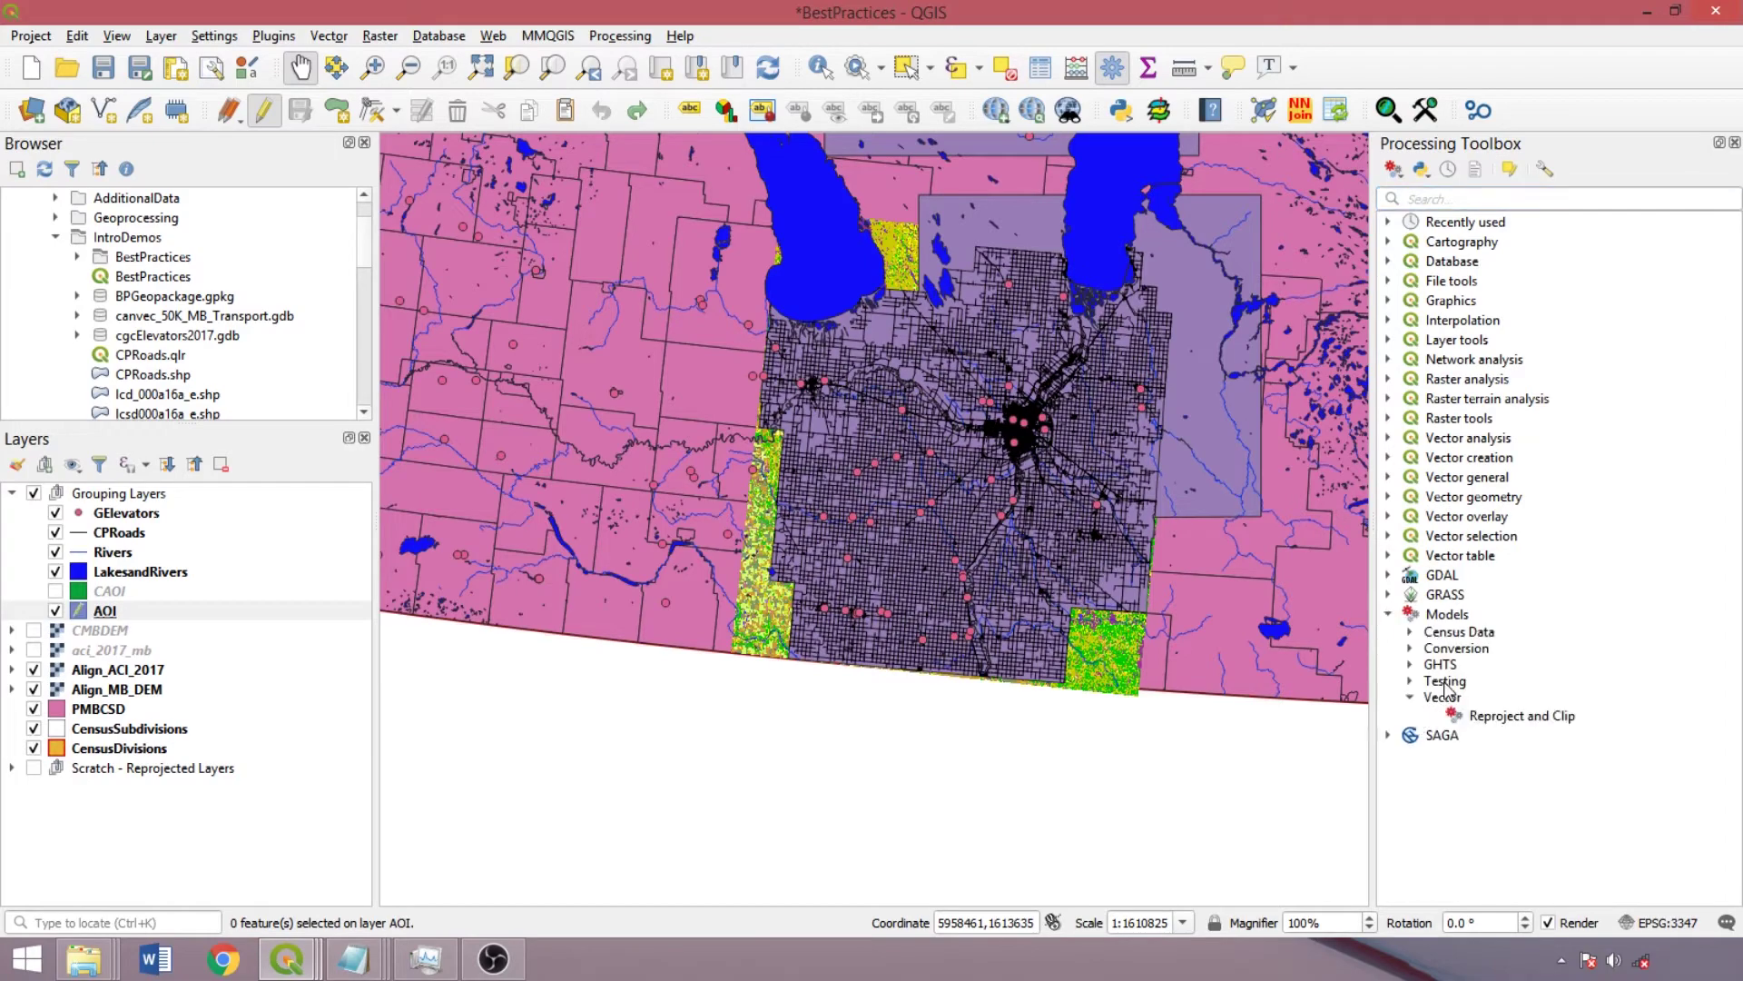
{"action": "right_click", "coordinate": [1500, 717]}
{"action": "left_click", "coordinate": [1516, 805]}
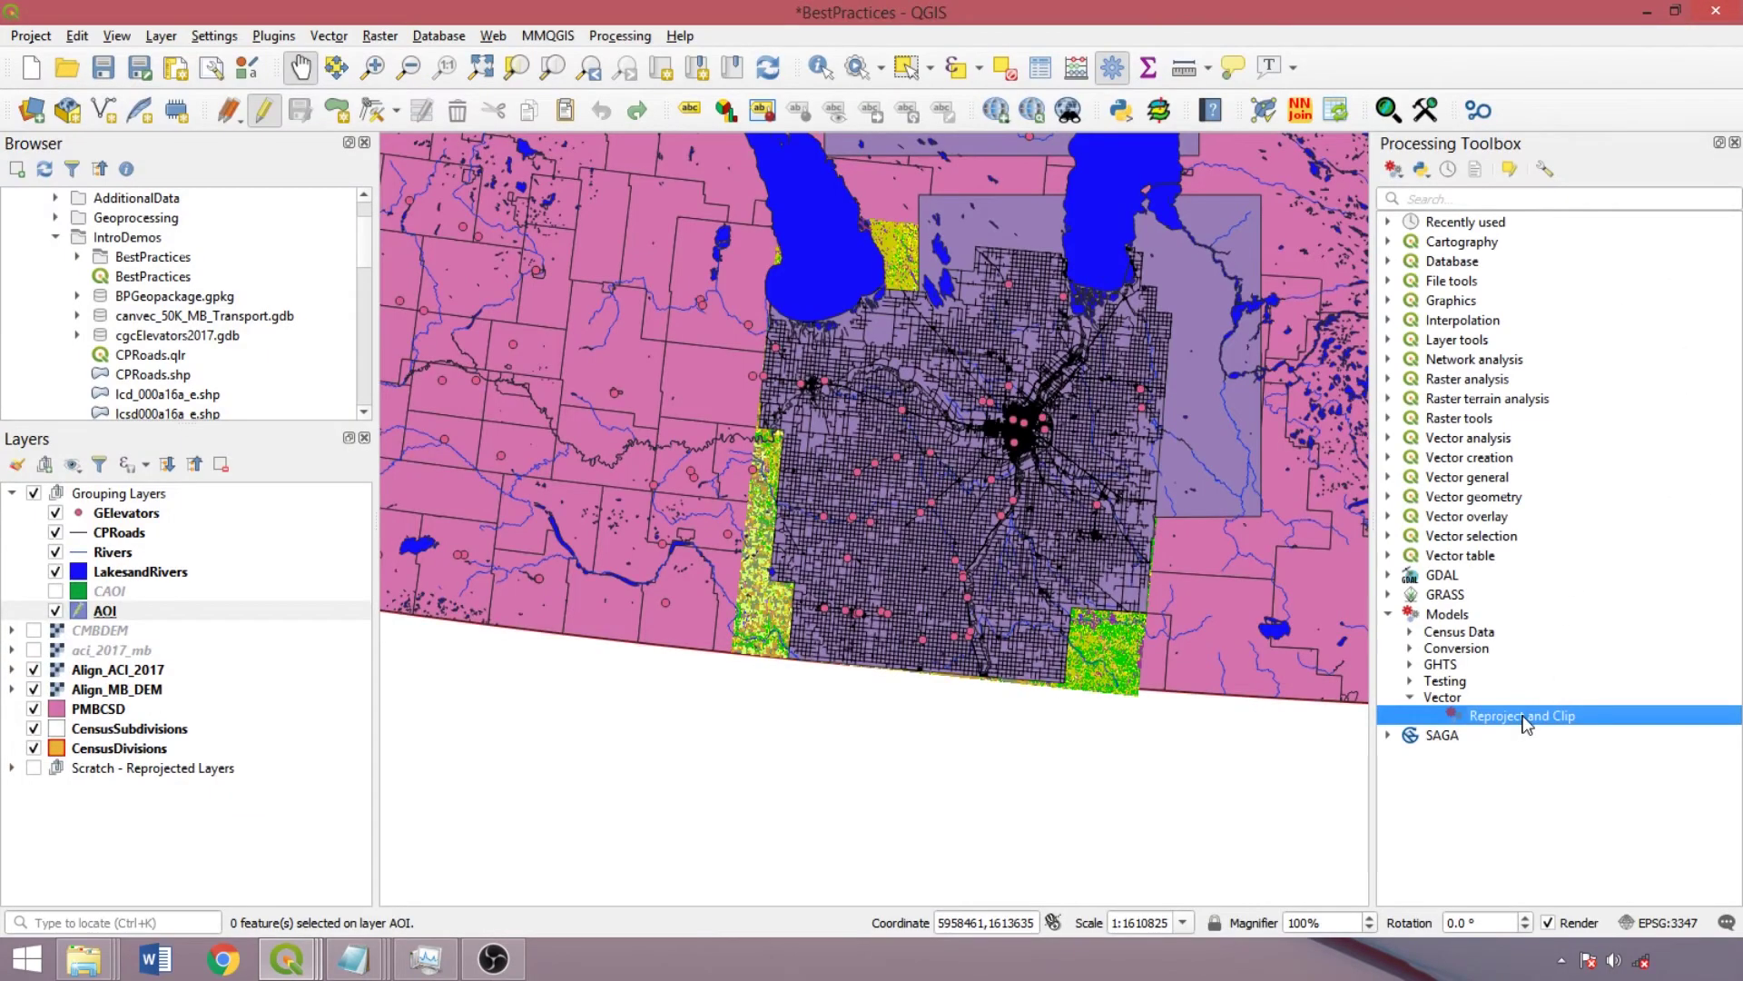
Open the Reproject and Clip parameters, view its batch process form, then close it.
{"action": "double_click", "coordinate": [1527, 717]}
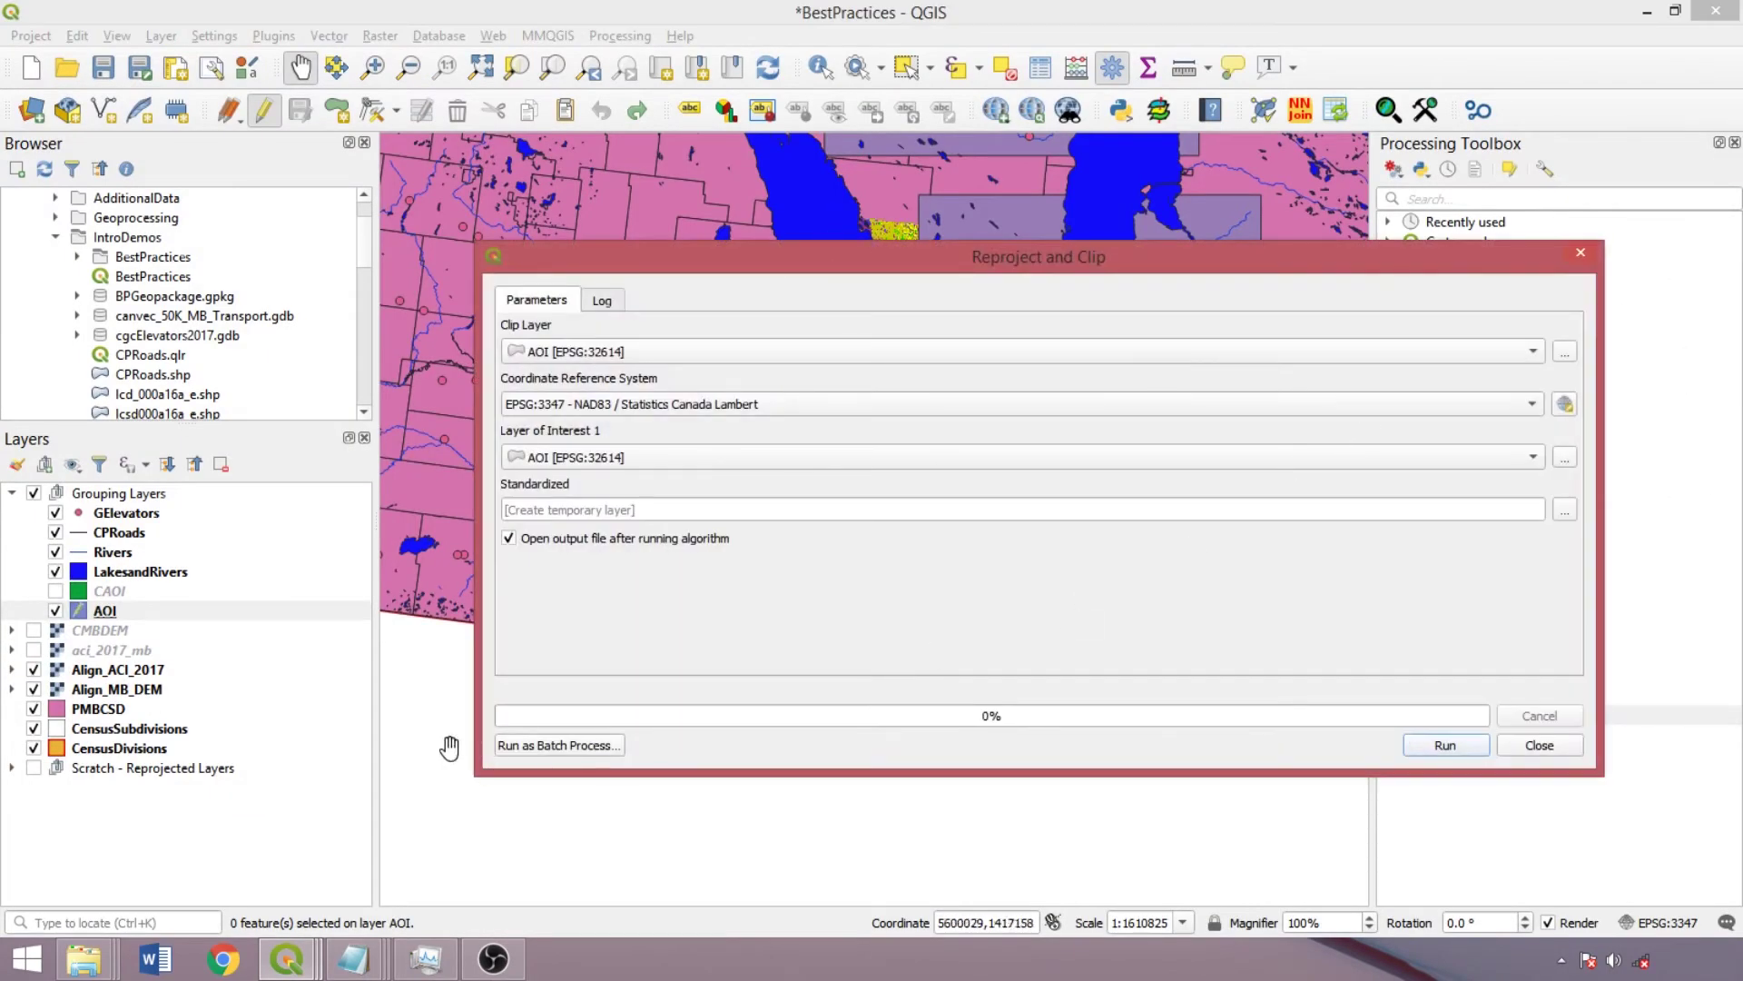
{"action": "left_click", "coordinate": [571, 747]}
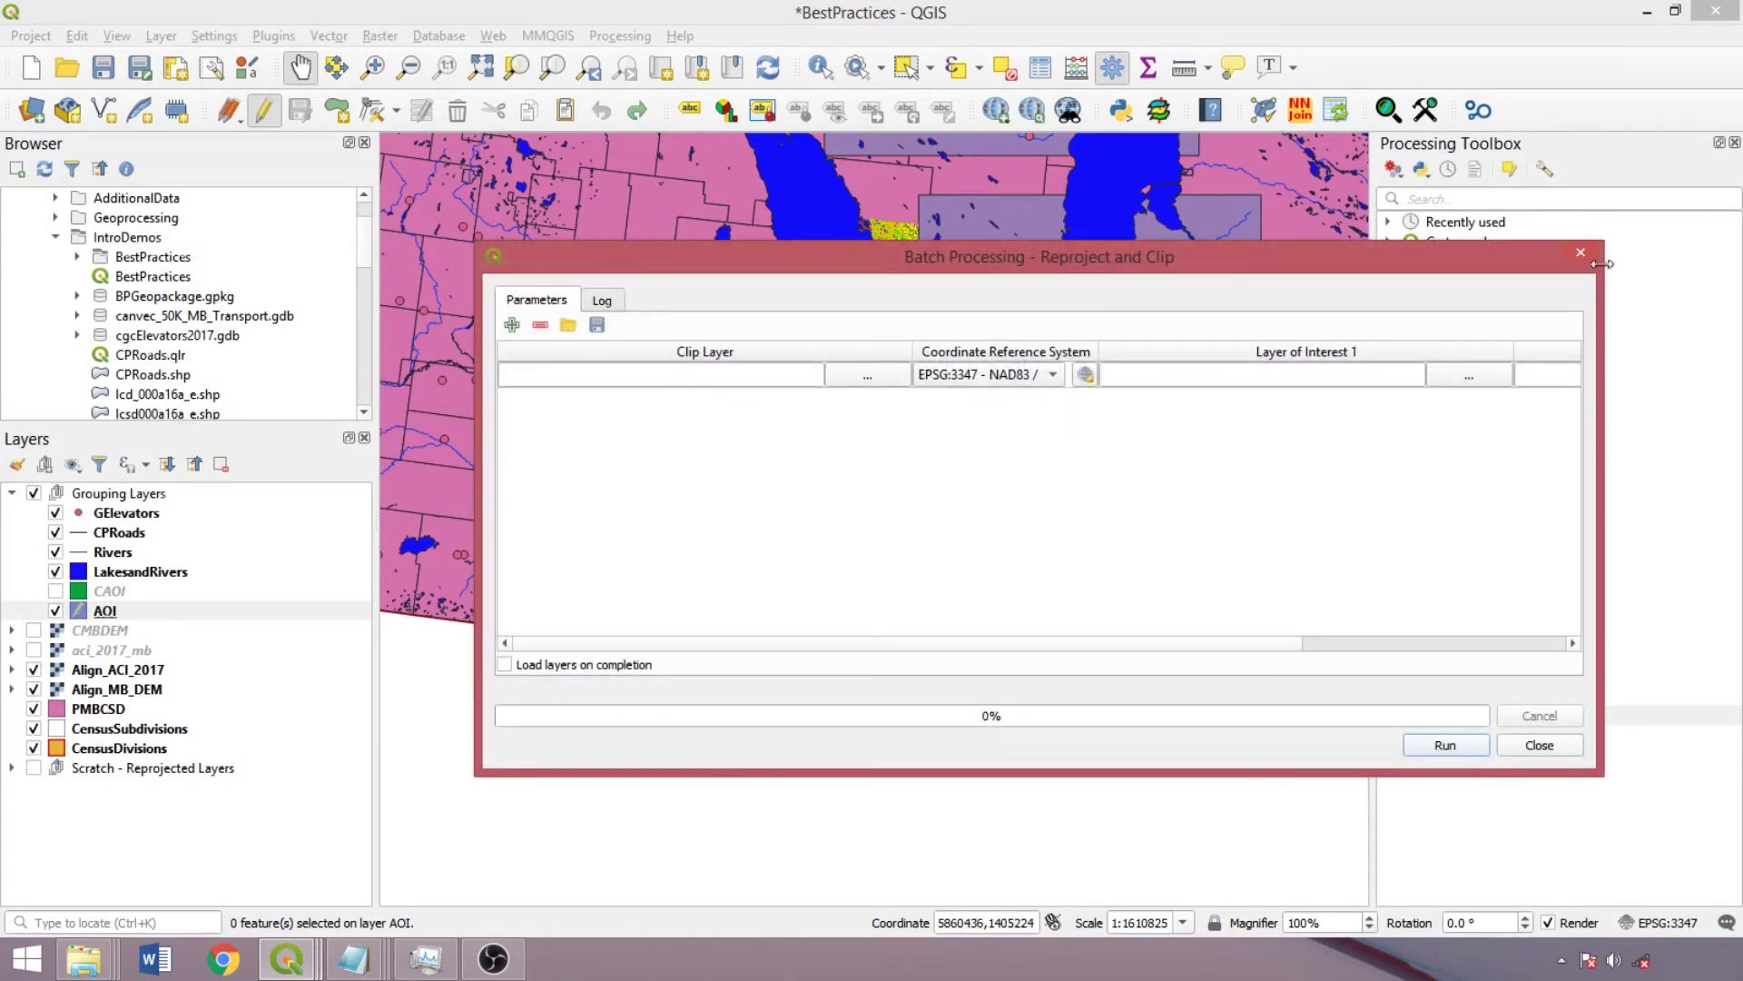
{"action": "left_click", "coordinate": [1591, 258]}
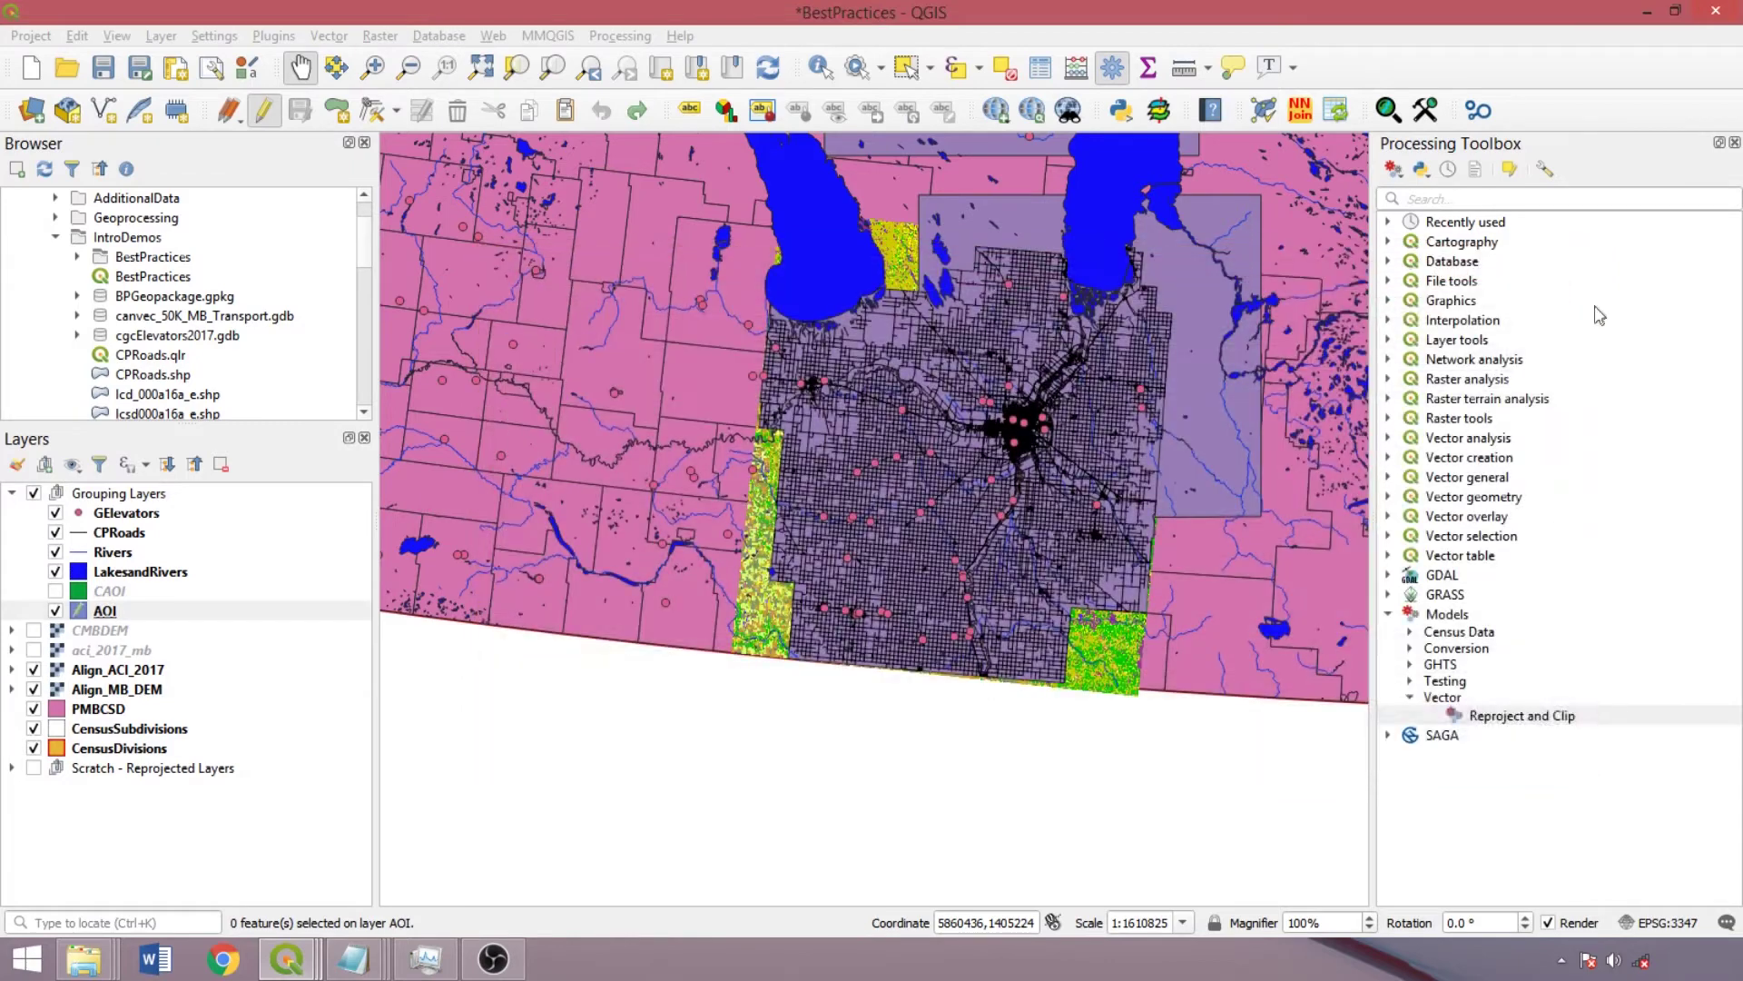
Collapse the Vector and Models toolbox groups and switch the CAOI layer on.
{"action": "left_click", "coordinate": [1409, 699]}
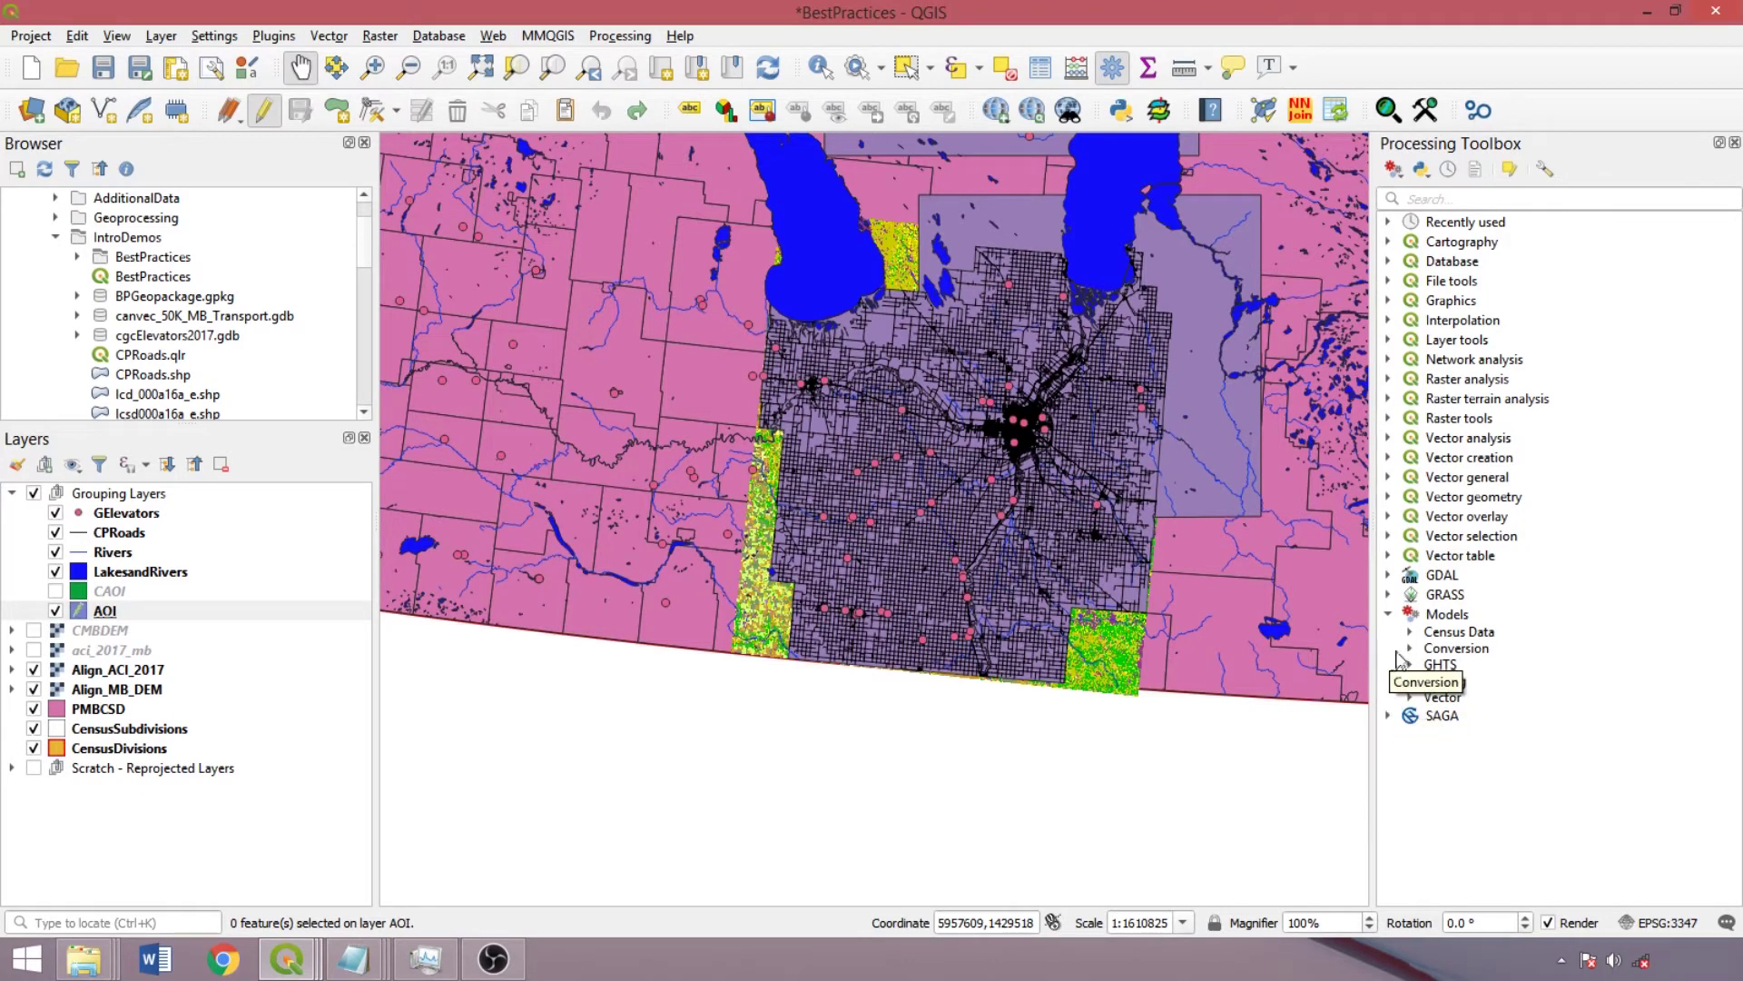
{"action": "left_click", "coordinate": [1388, 616]}
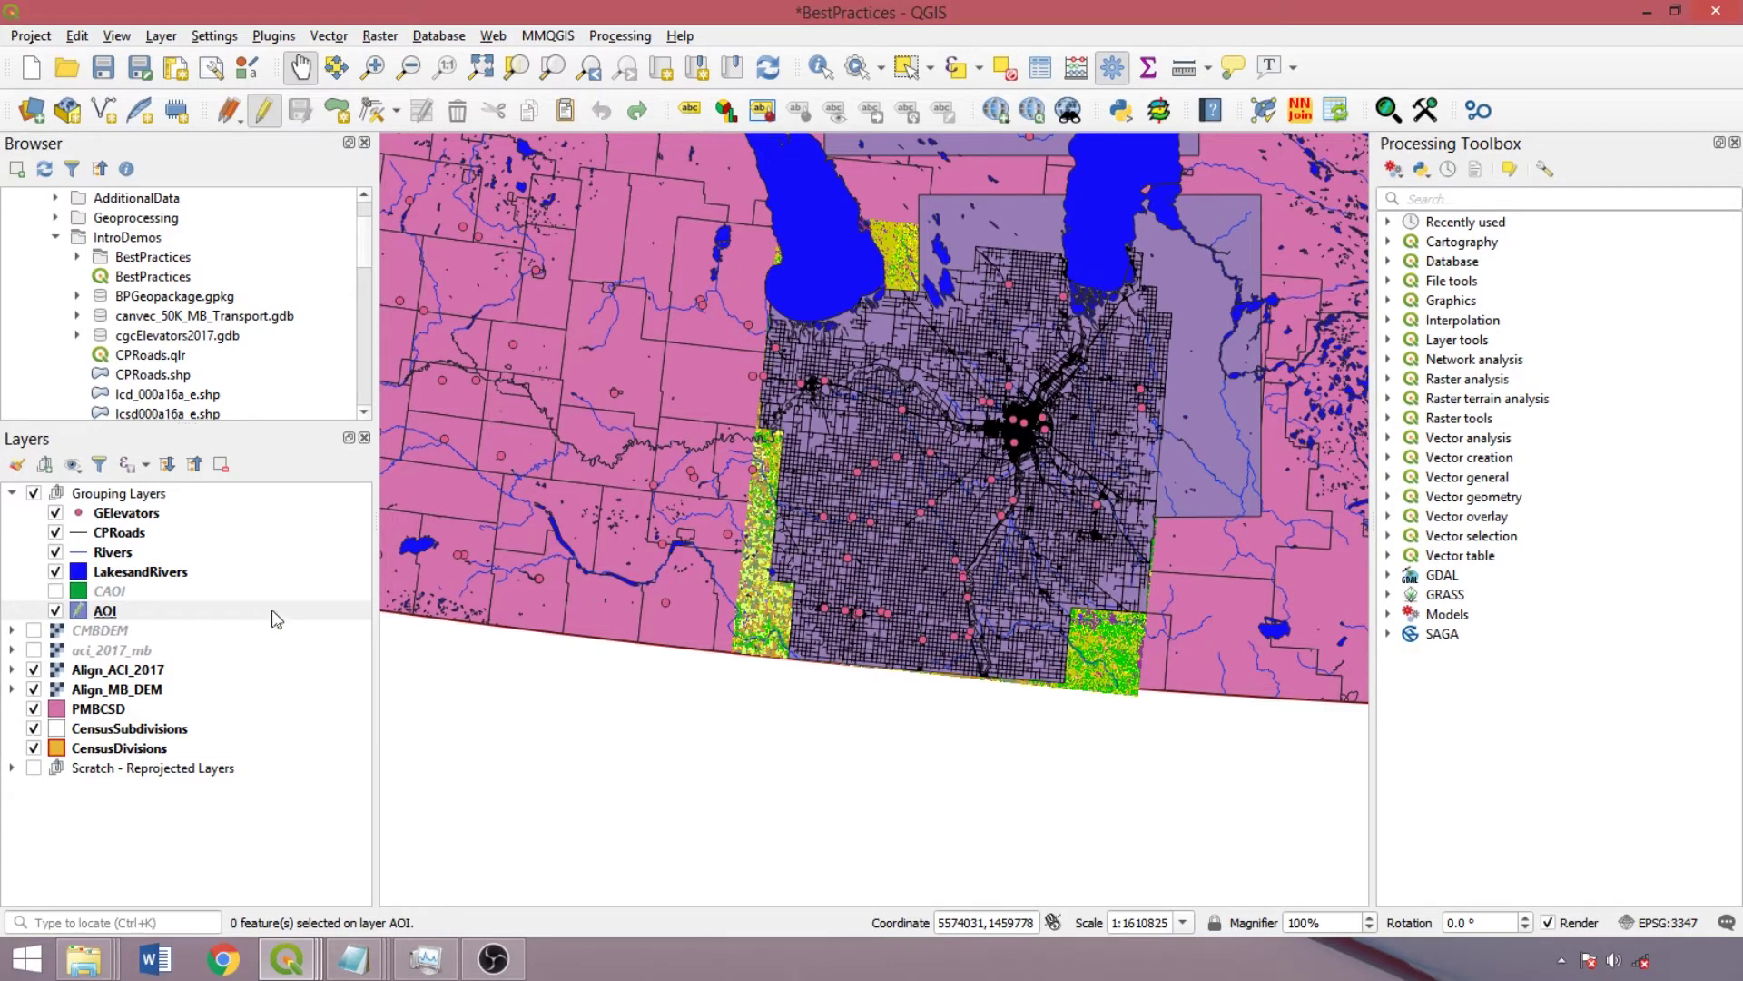
{"action": "left_click", "coordinate": [56, 591]}
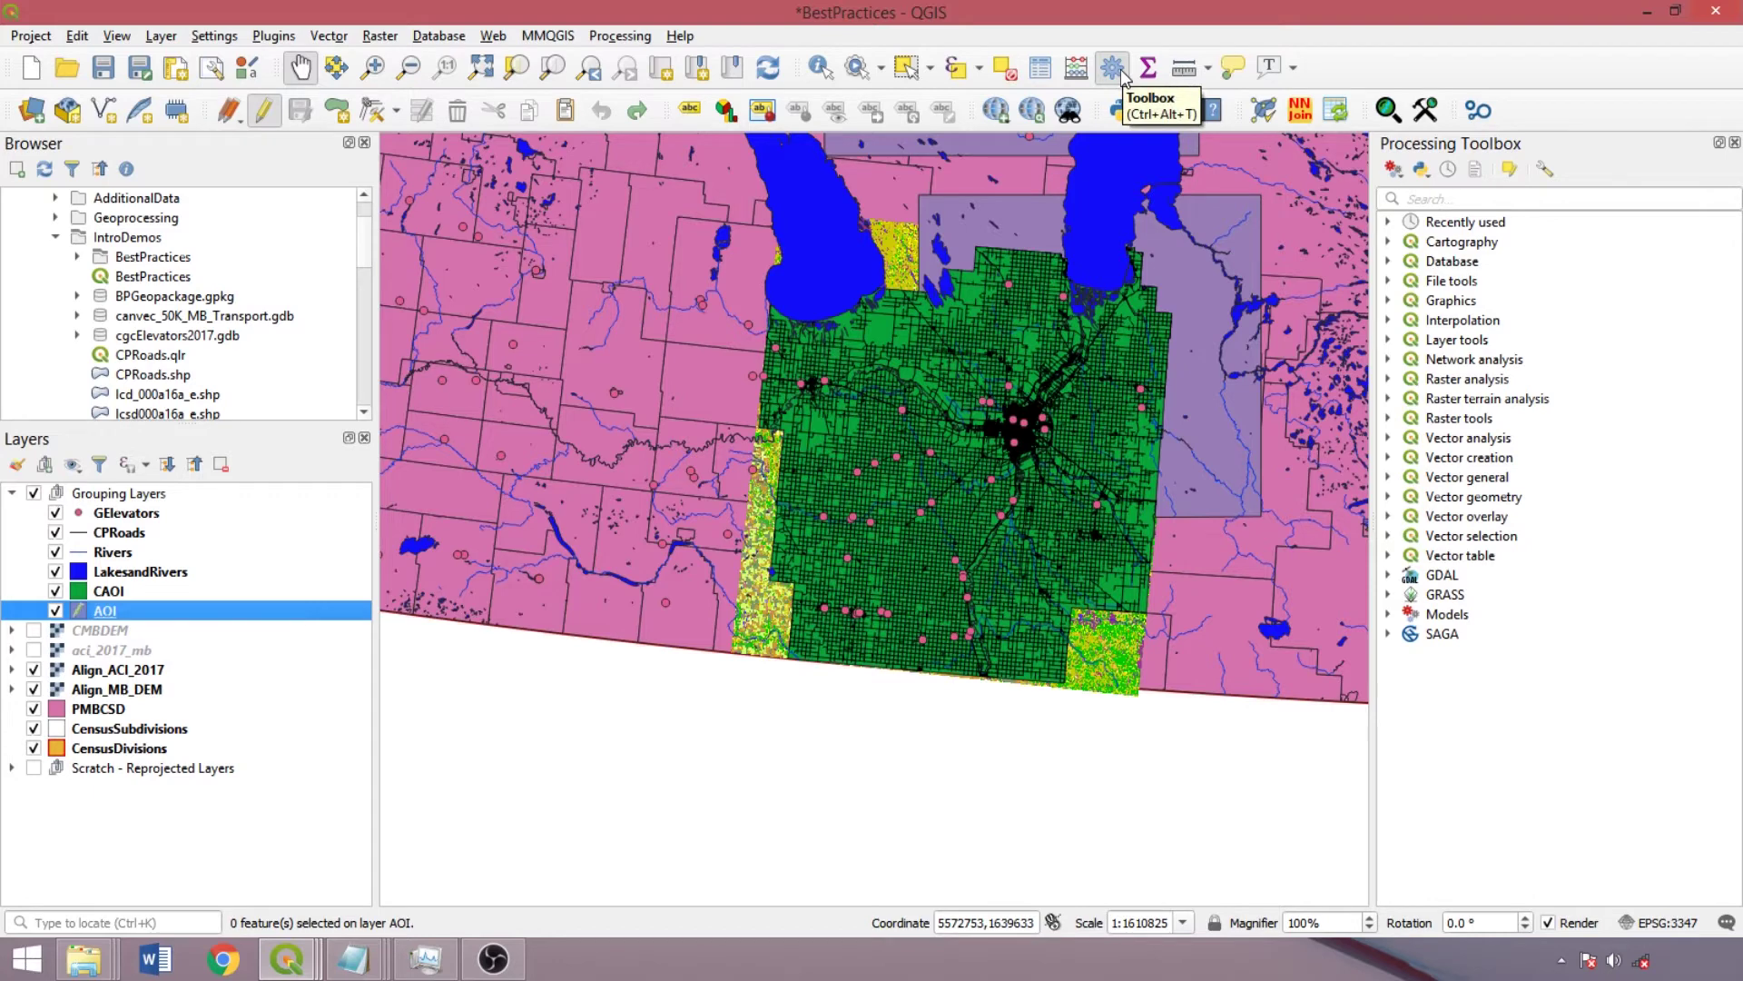
Browse the plugin manager's All, Install from ZIP and Installed pages, viewing MetaSearch Catalog Client details.
{"action": "left_click", "coordinate": [269, 40]}
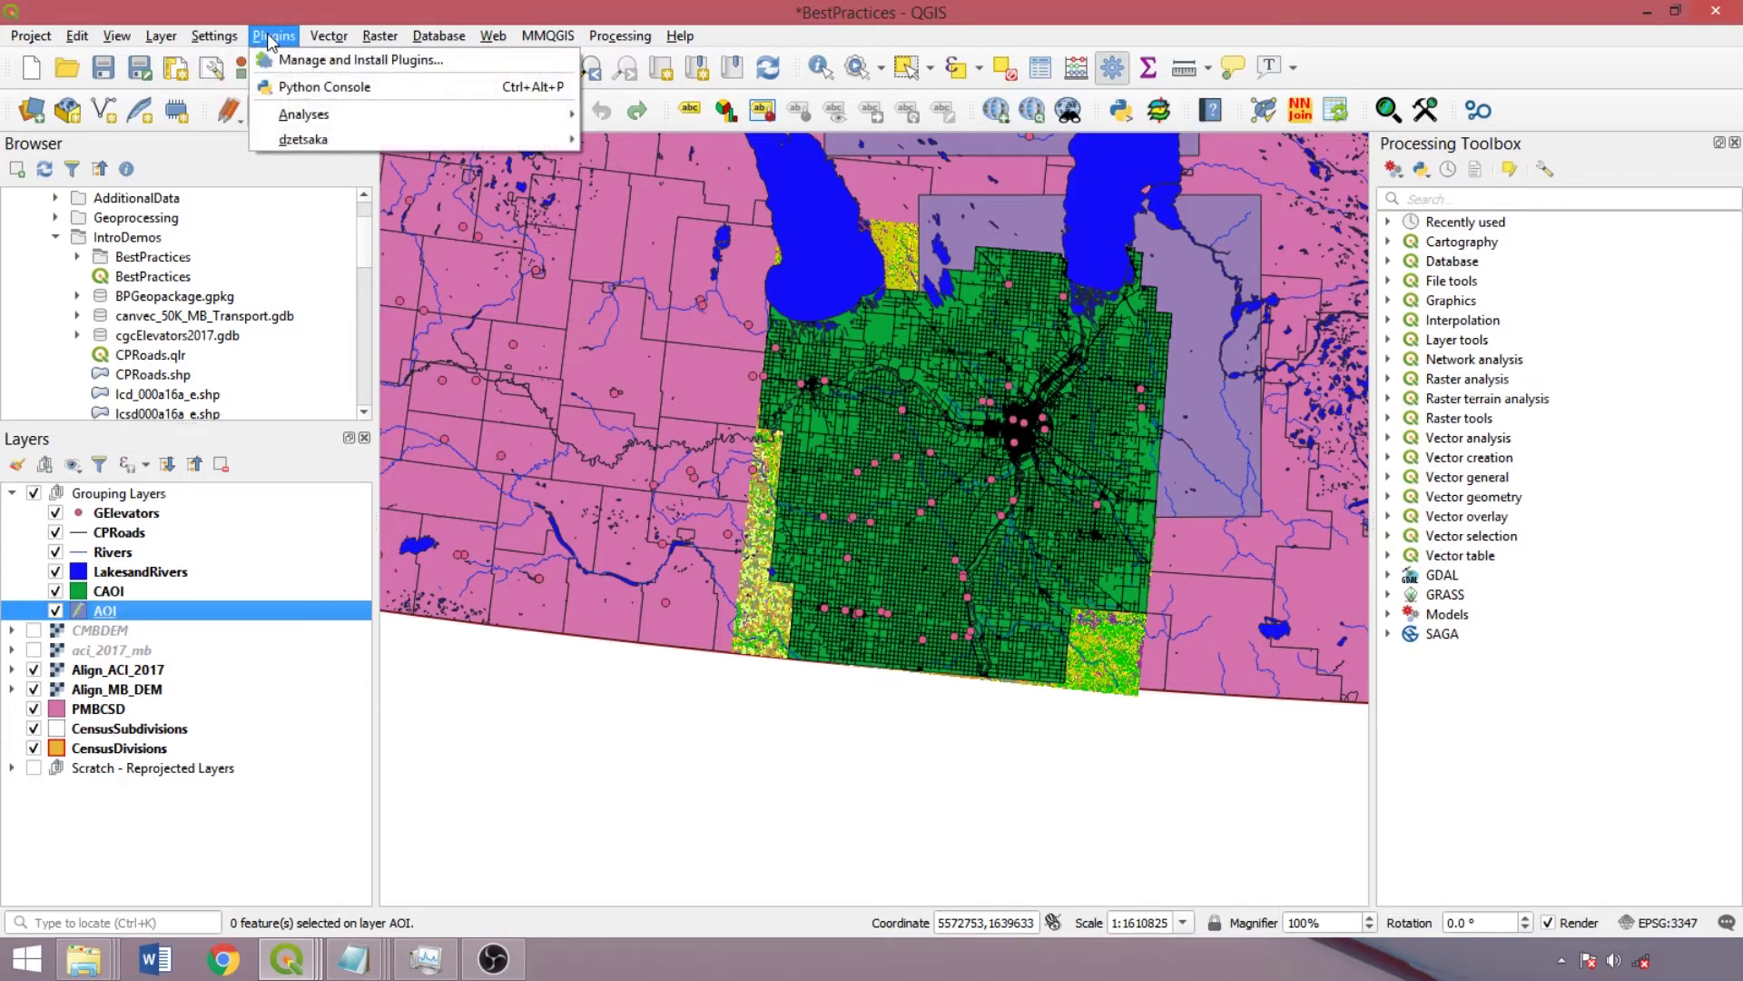
{"action": "left_click", "coordinate": [336, 60]}
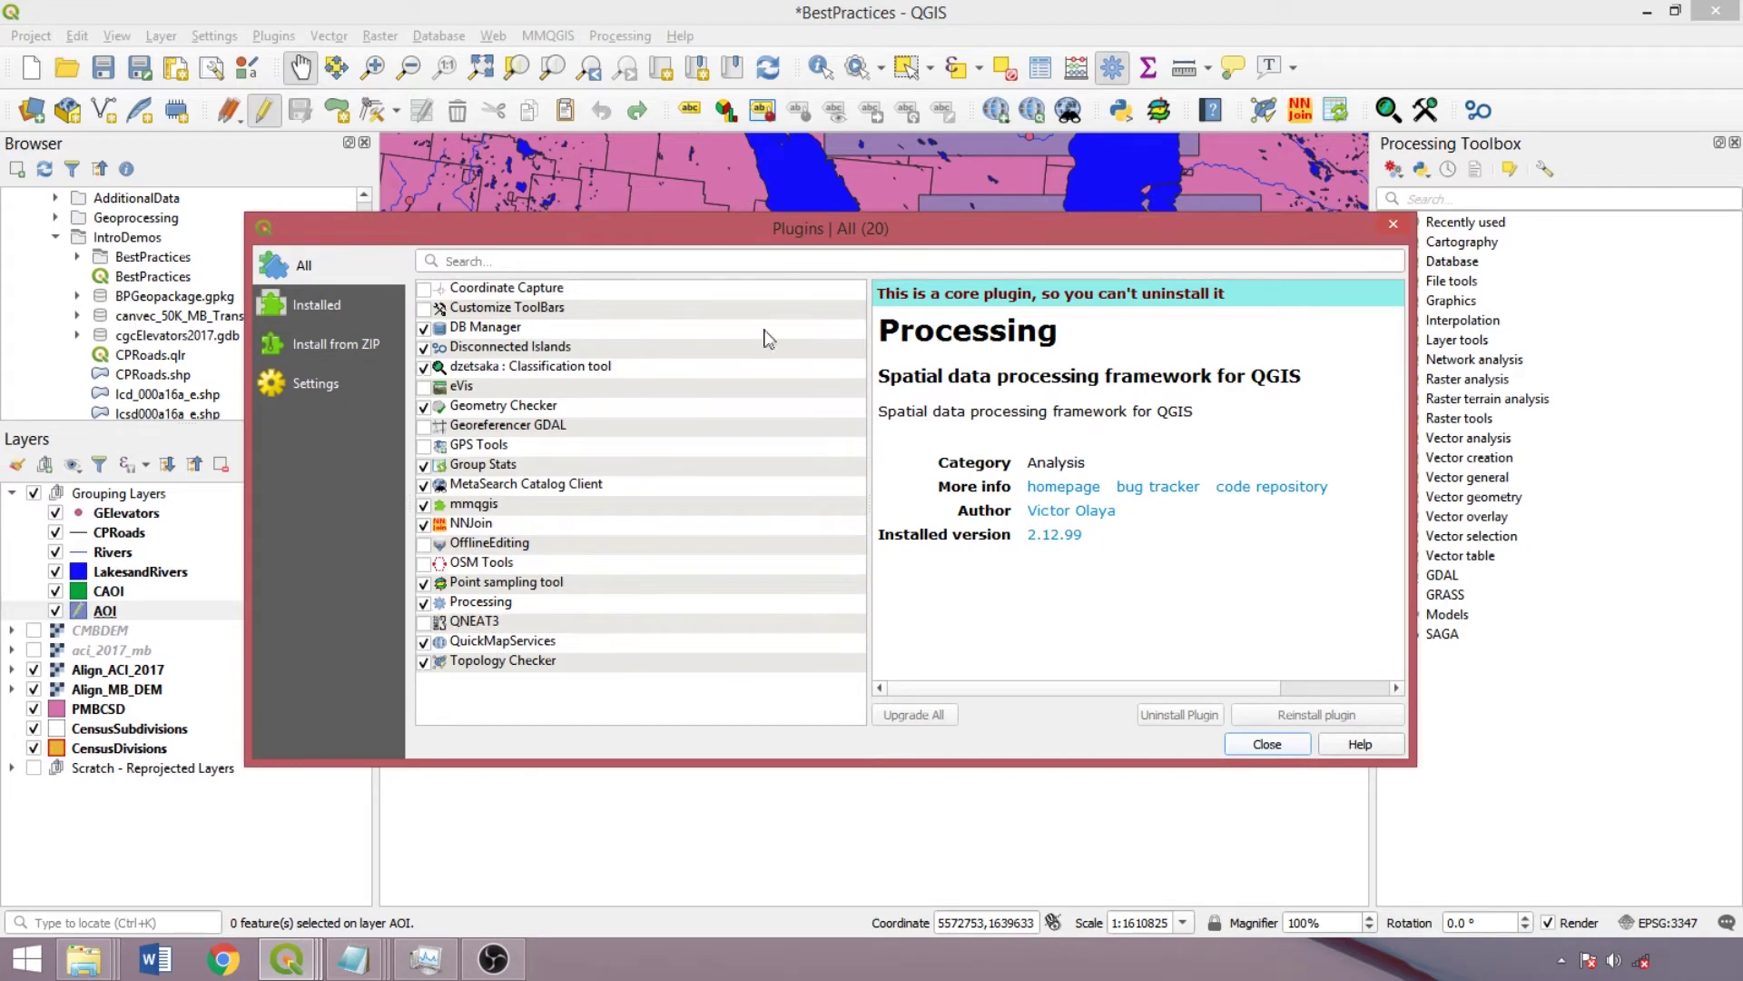
{"action": "left_click", "coordinate": [843, 262]}
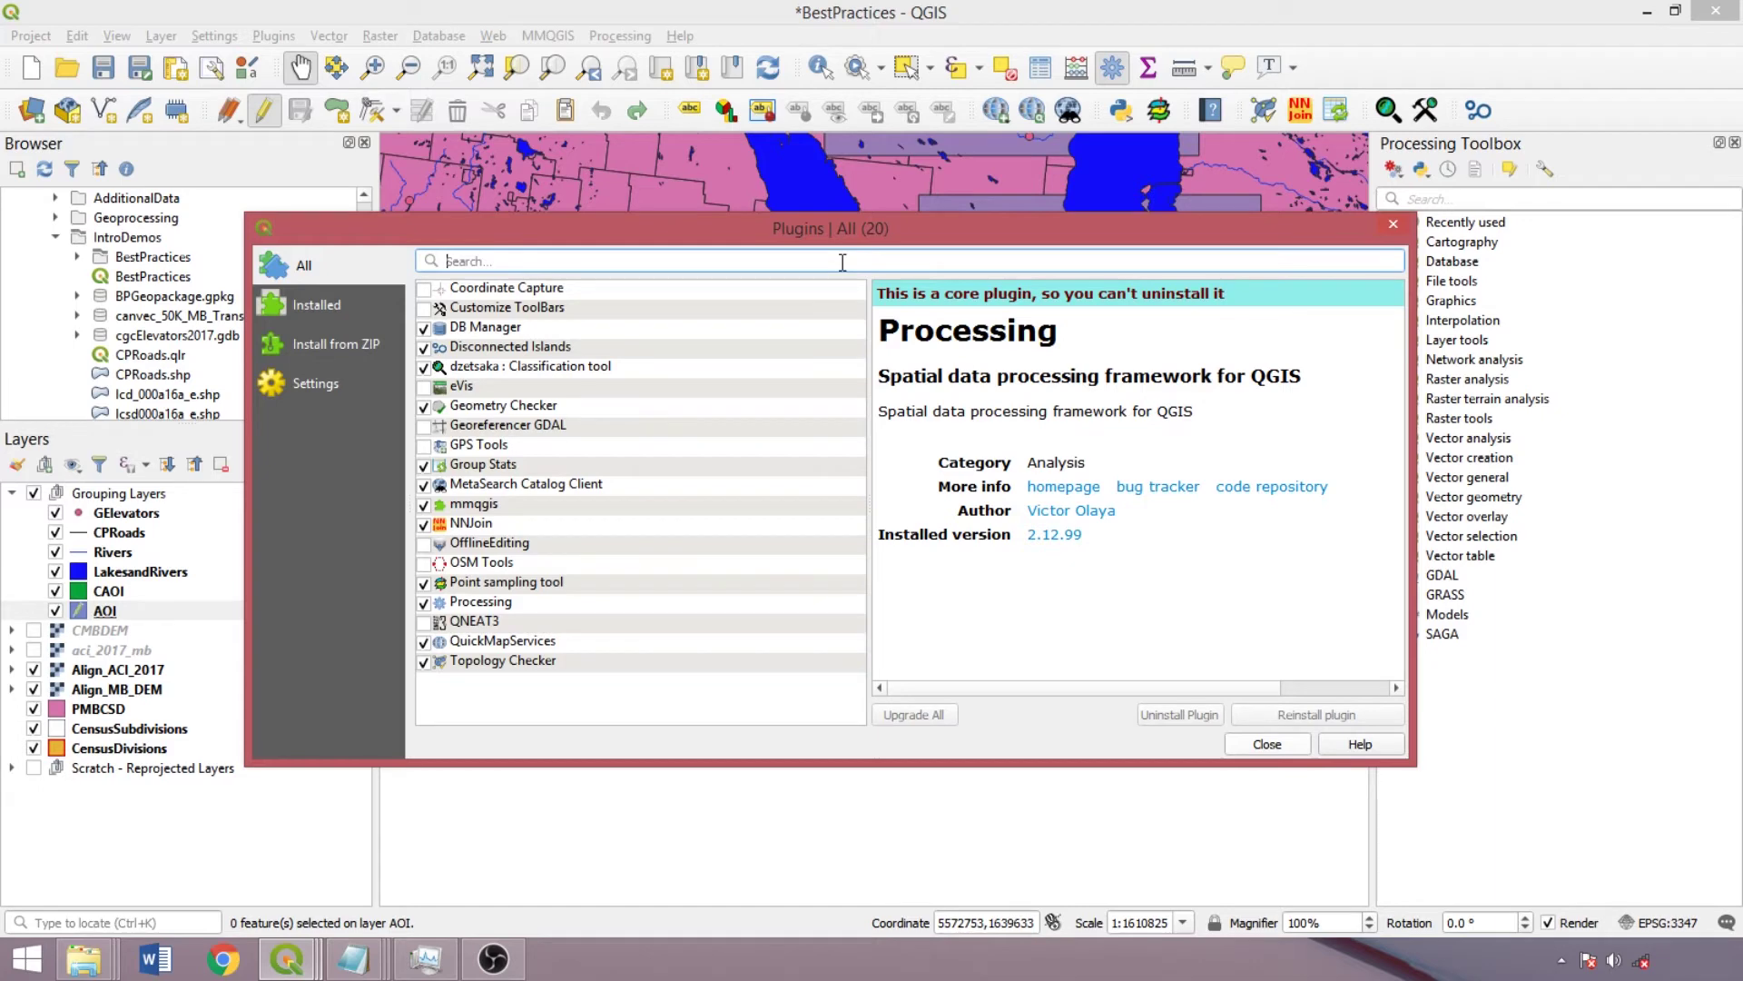
{"action": "left_click", "coordinate": [352, 347]}
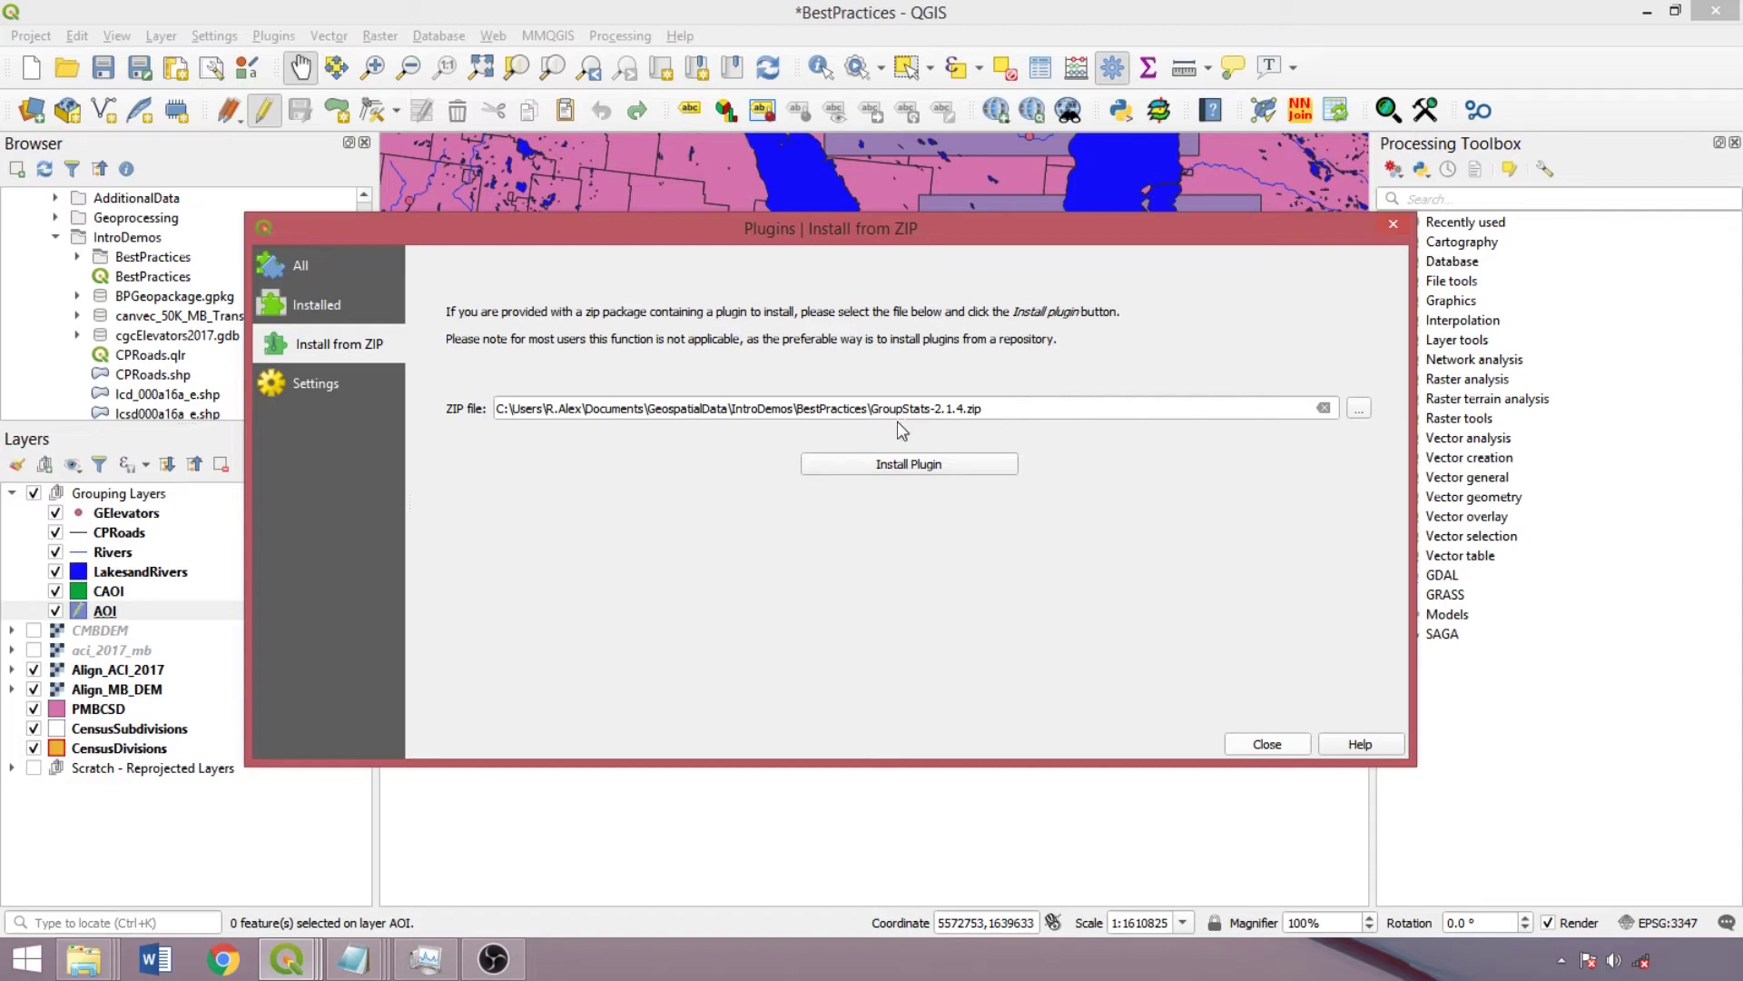
{"action": "left_click", "coordinate": [379, 310]}
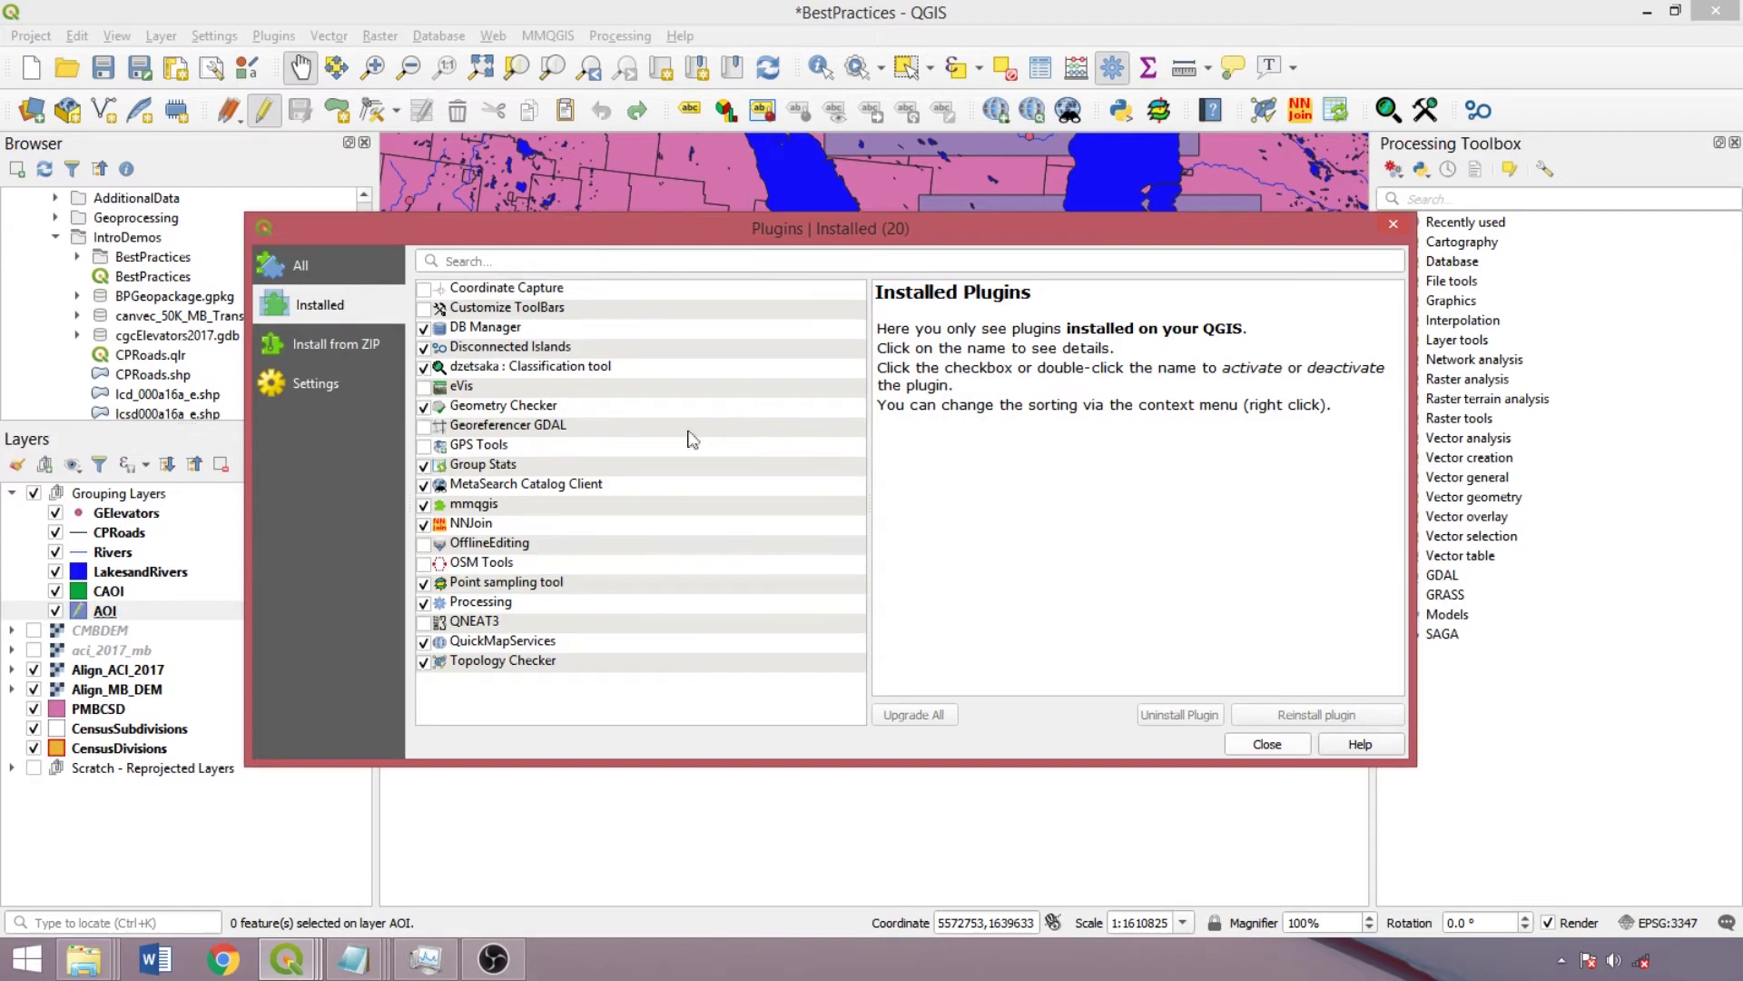
{"action": "left_click", "coordinate": [563, 484]}
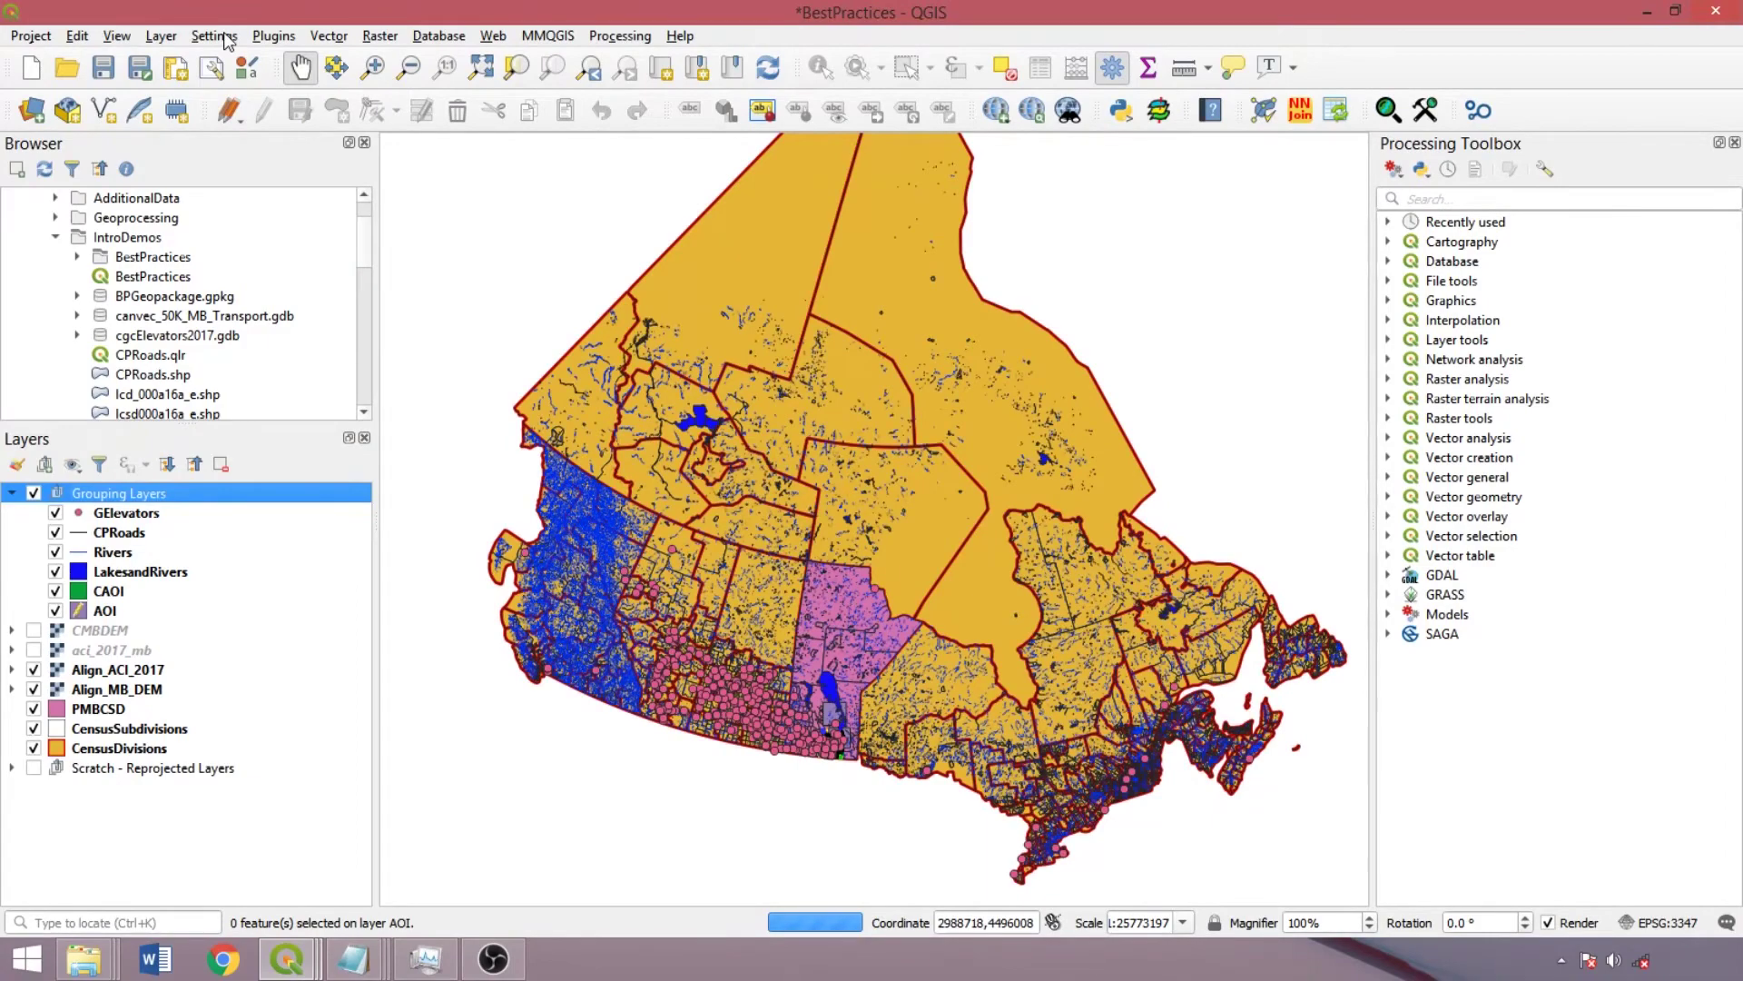
Open Settings > Options, scroll the General page, then view CRS defaults (EPSG:4326 - WGS 84).
{"action": "left_click", "coordinate": [217, 35]}
{"action": "left_click", "coordinate": [243, 189]}
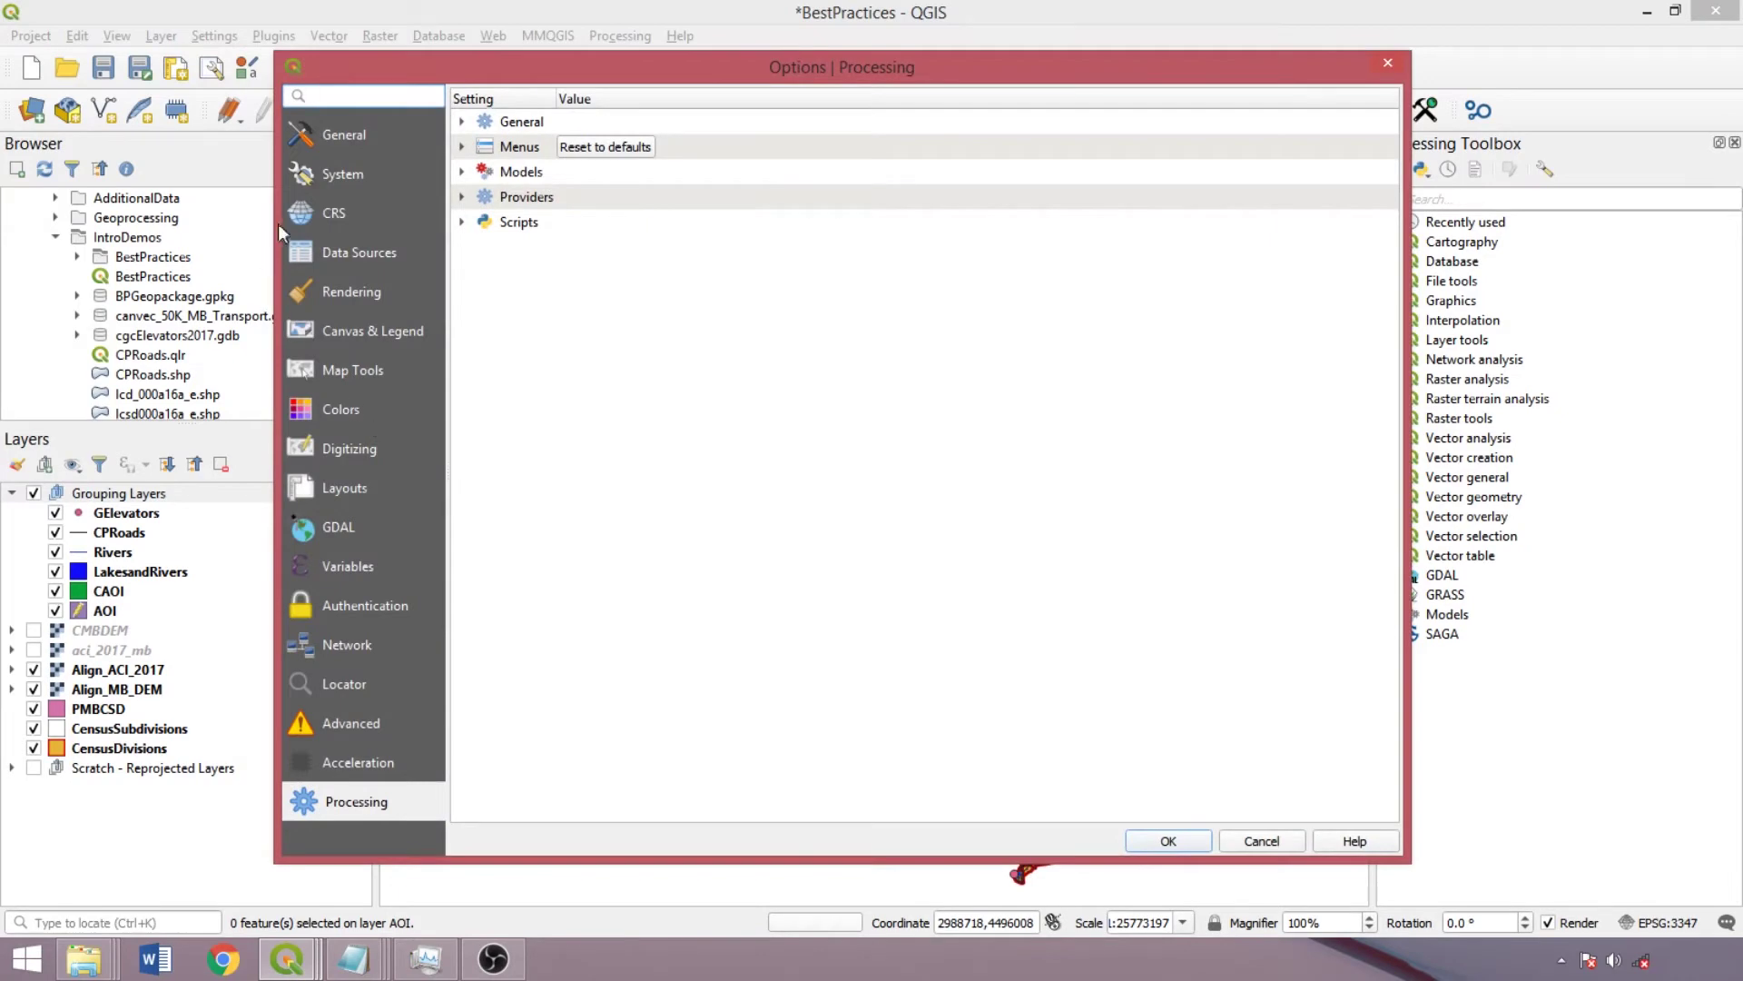
{"action": "left_click", "coordinate": [324, 211]}
{"action": "left_click", "coordinate": [356, 138]}
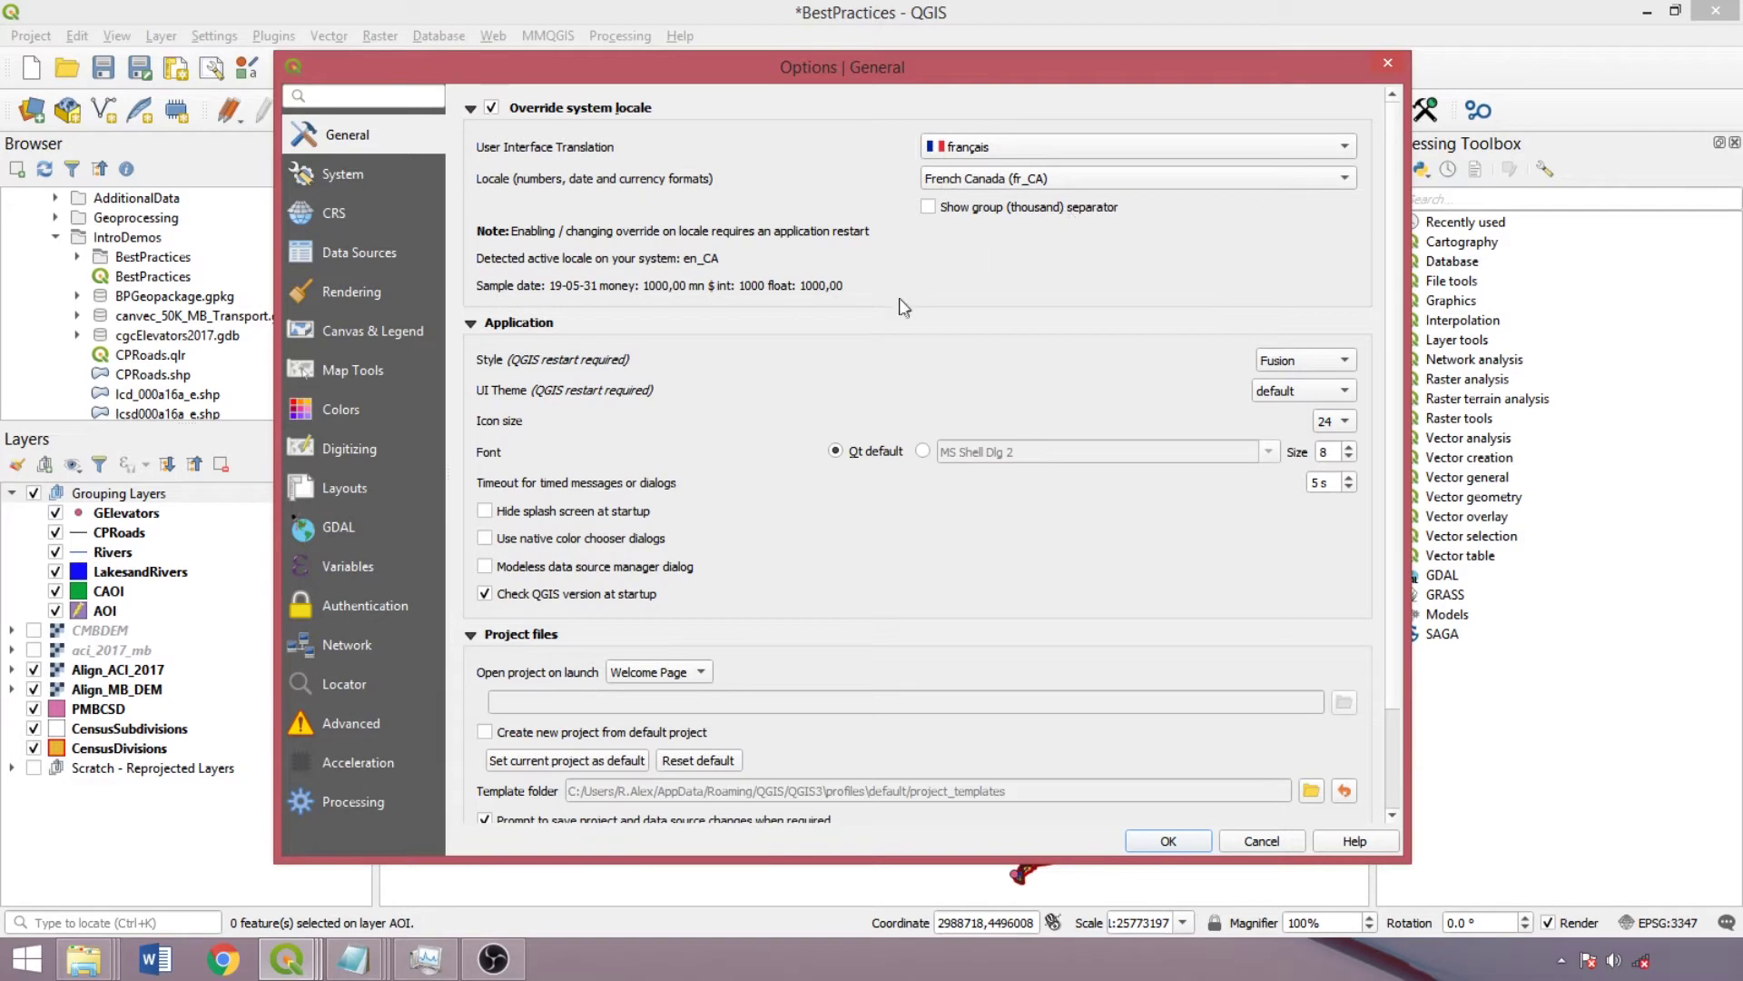
{"action": "left_click", "coordinate": [286, 958]}
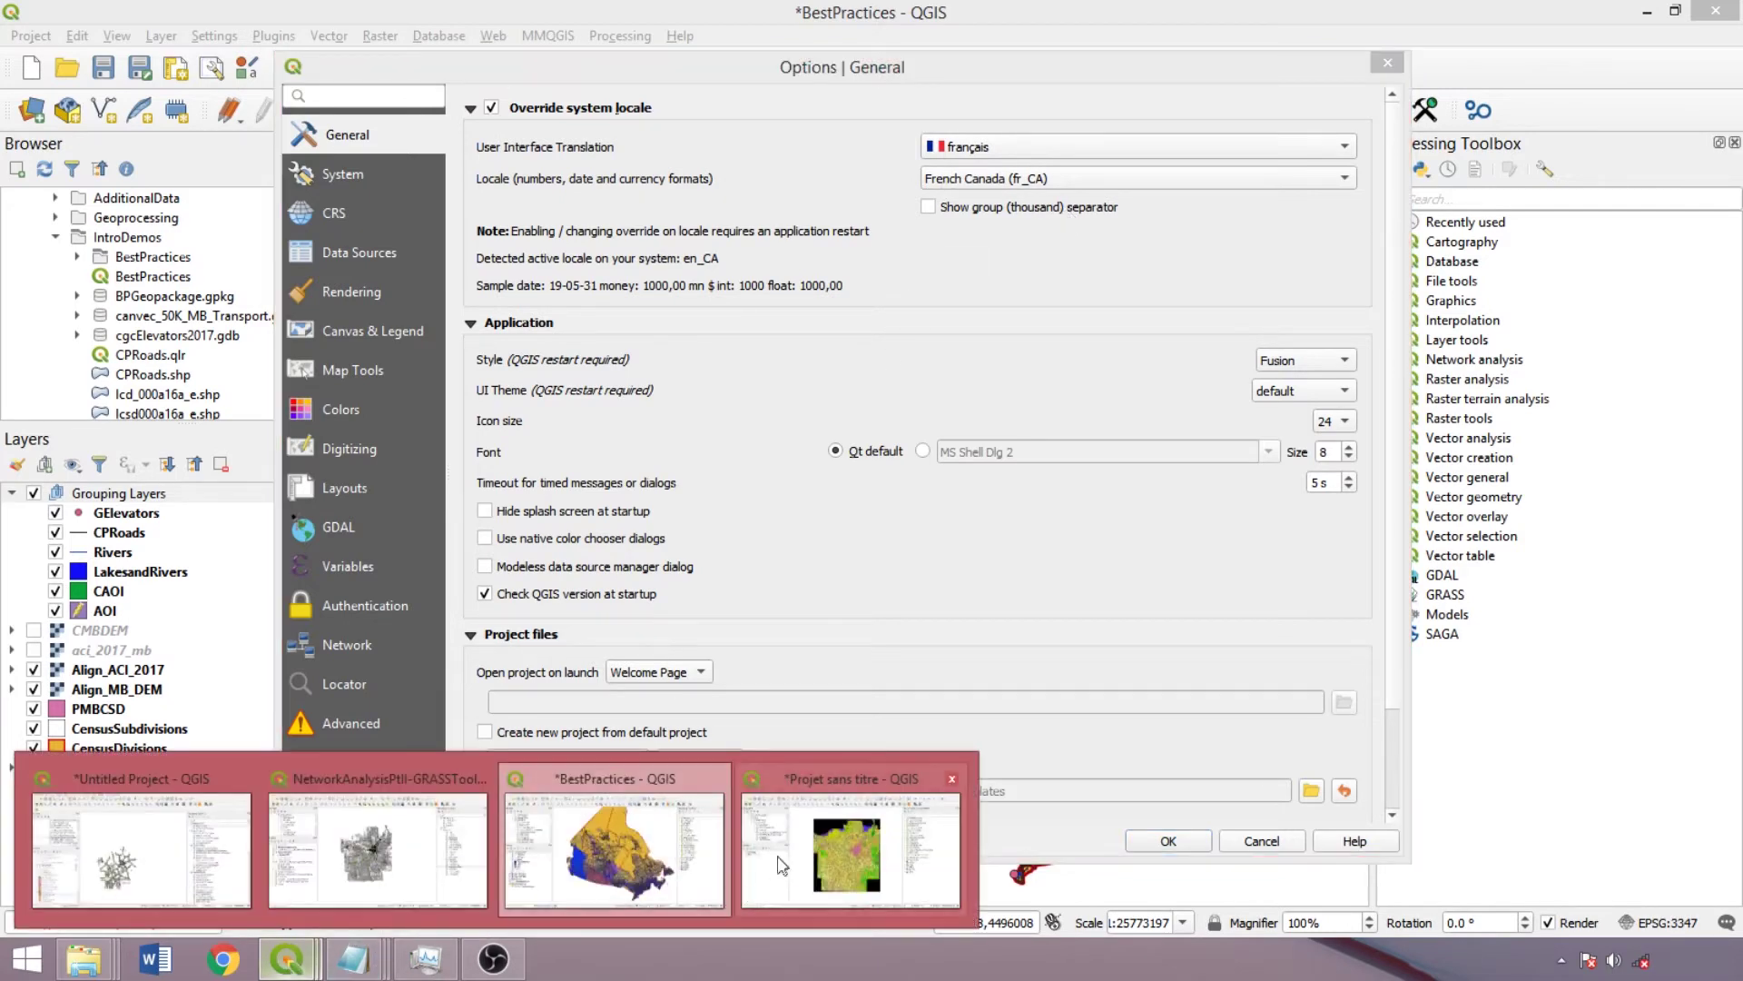
{"action": "left_click", "coordinate": [781, 864]}
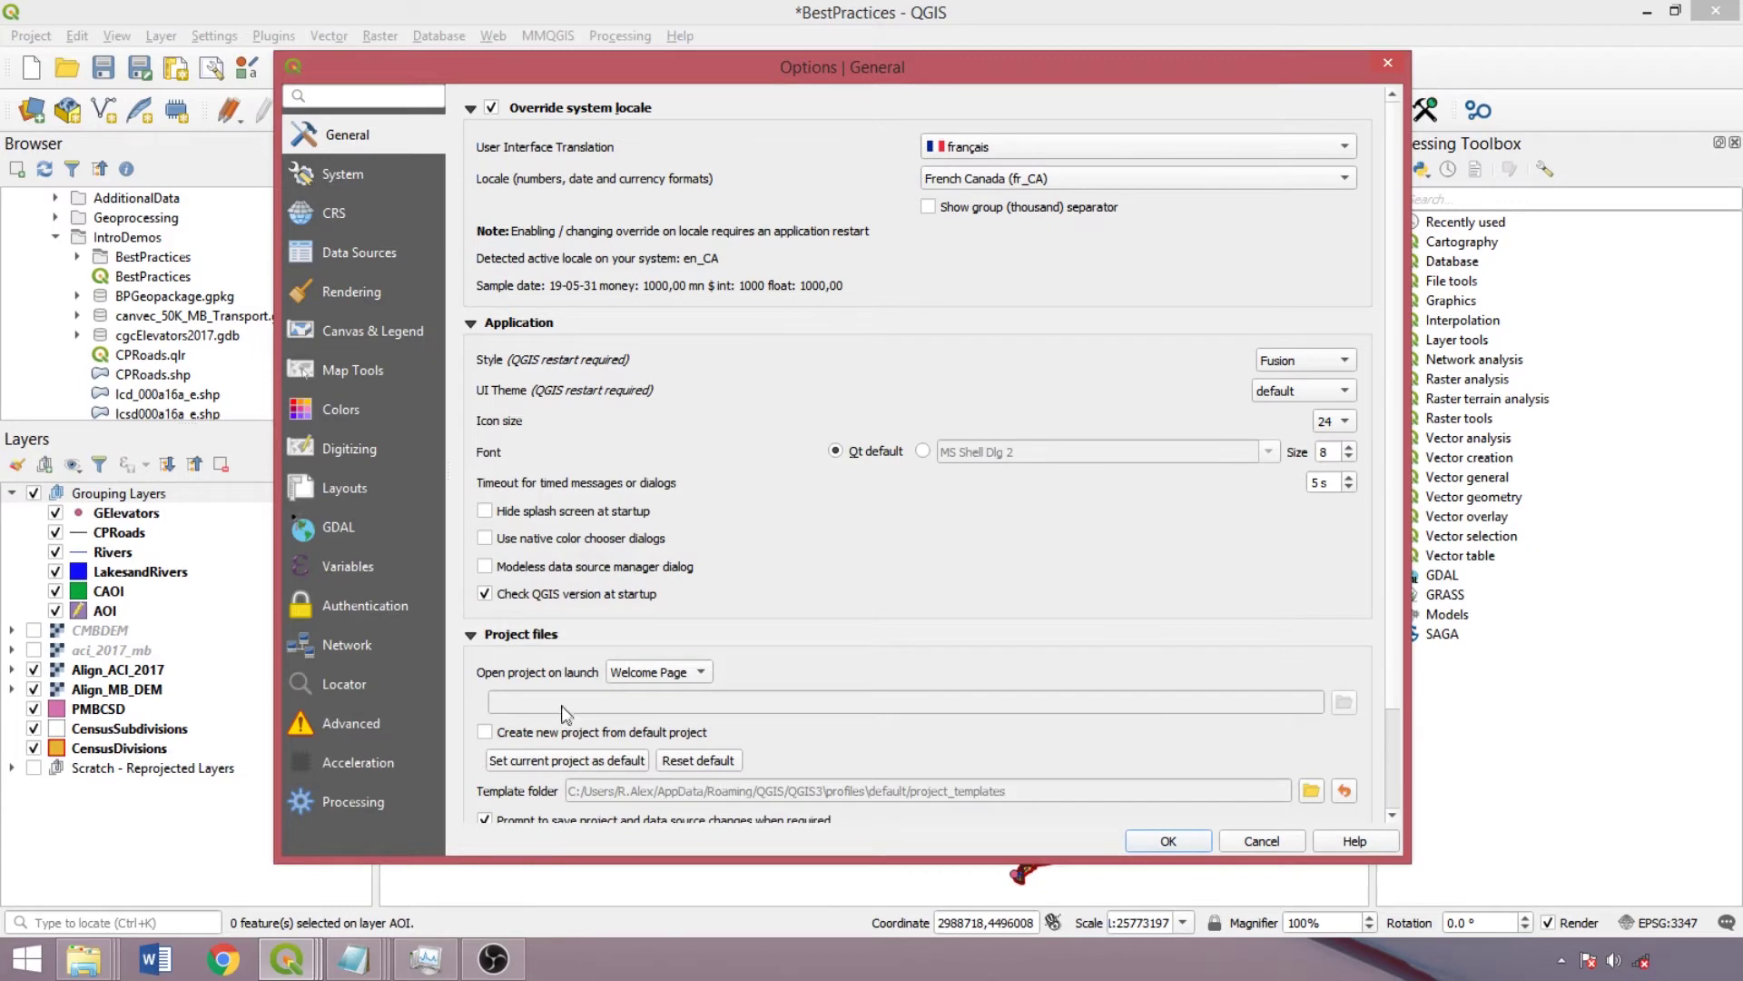
{"action": "scroll", "coordinate": [844, 638], "scroll_direction": "down", "scroll_amount": 2}
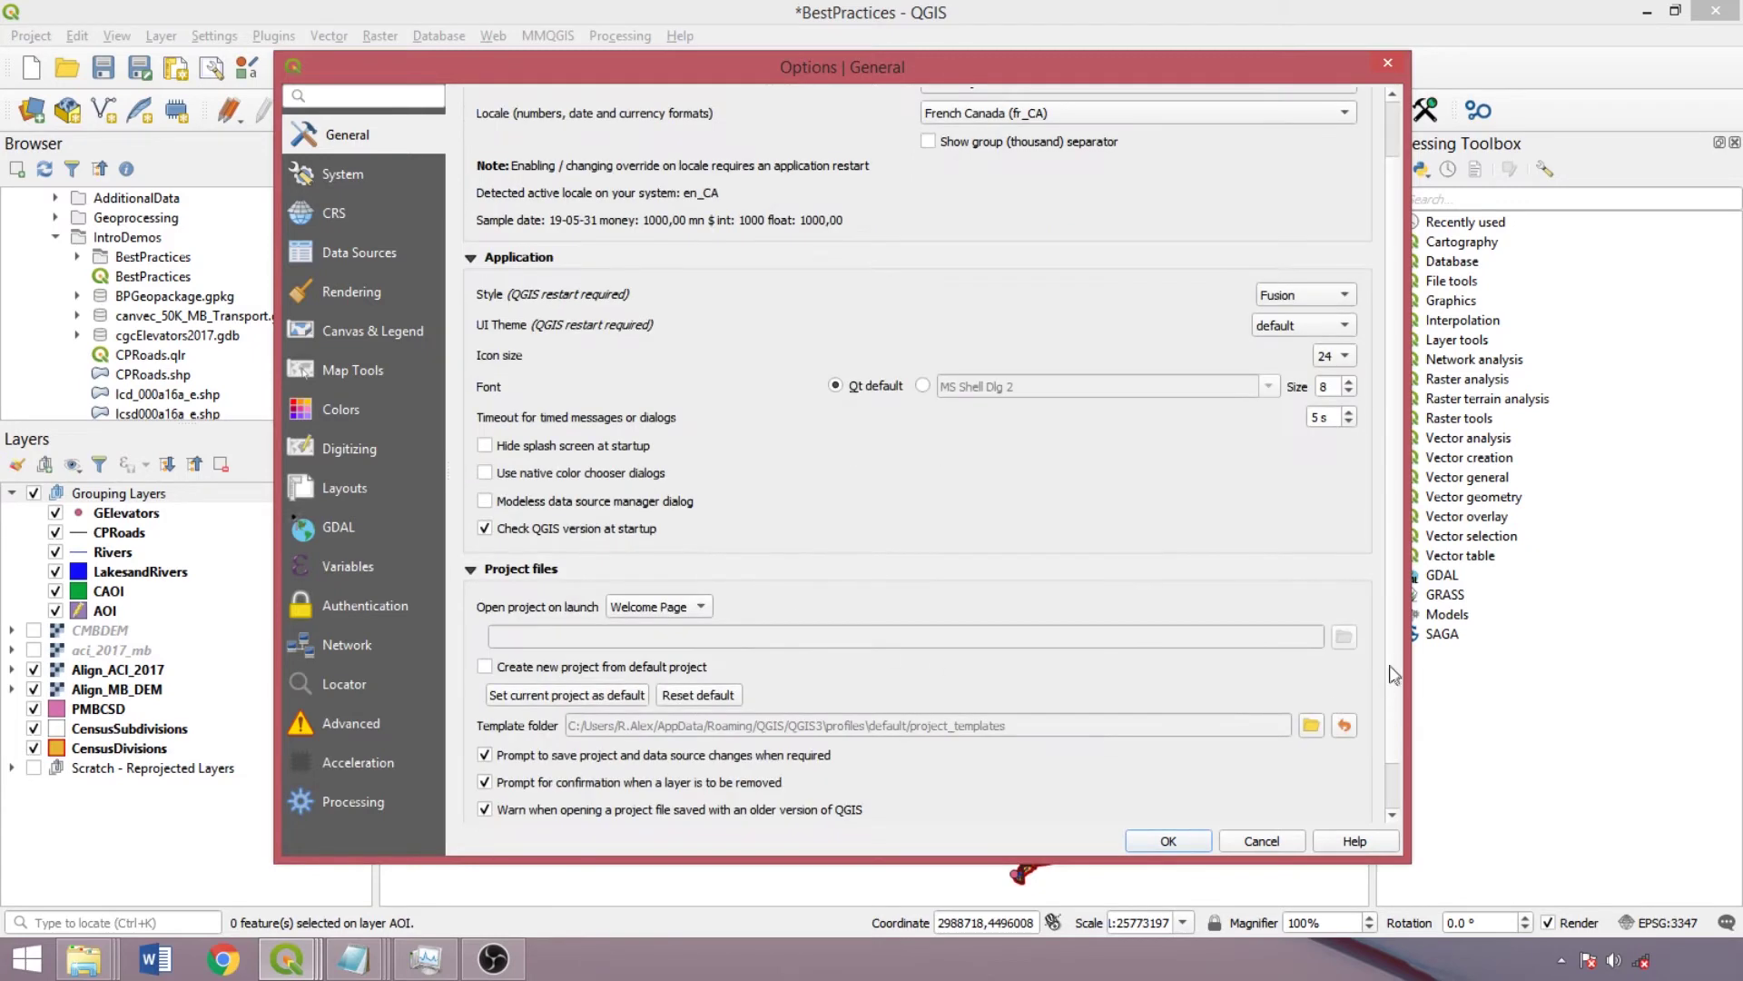
{"action": "left_click", "coordinate": [347, 210]}
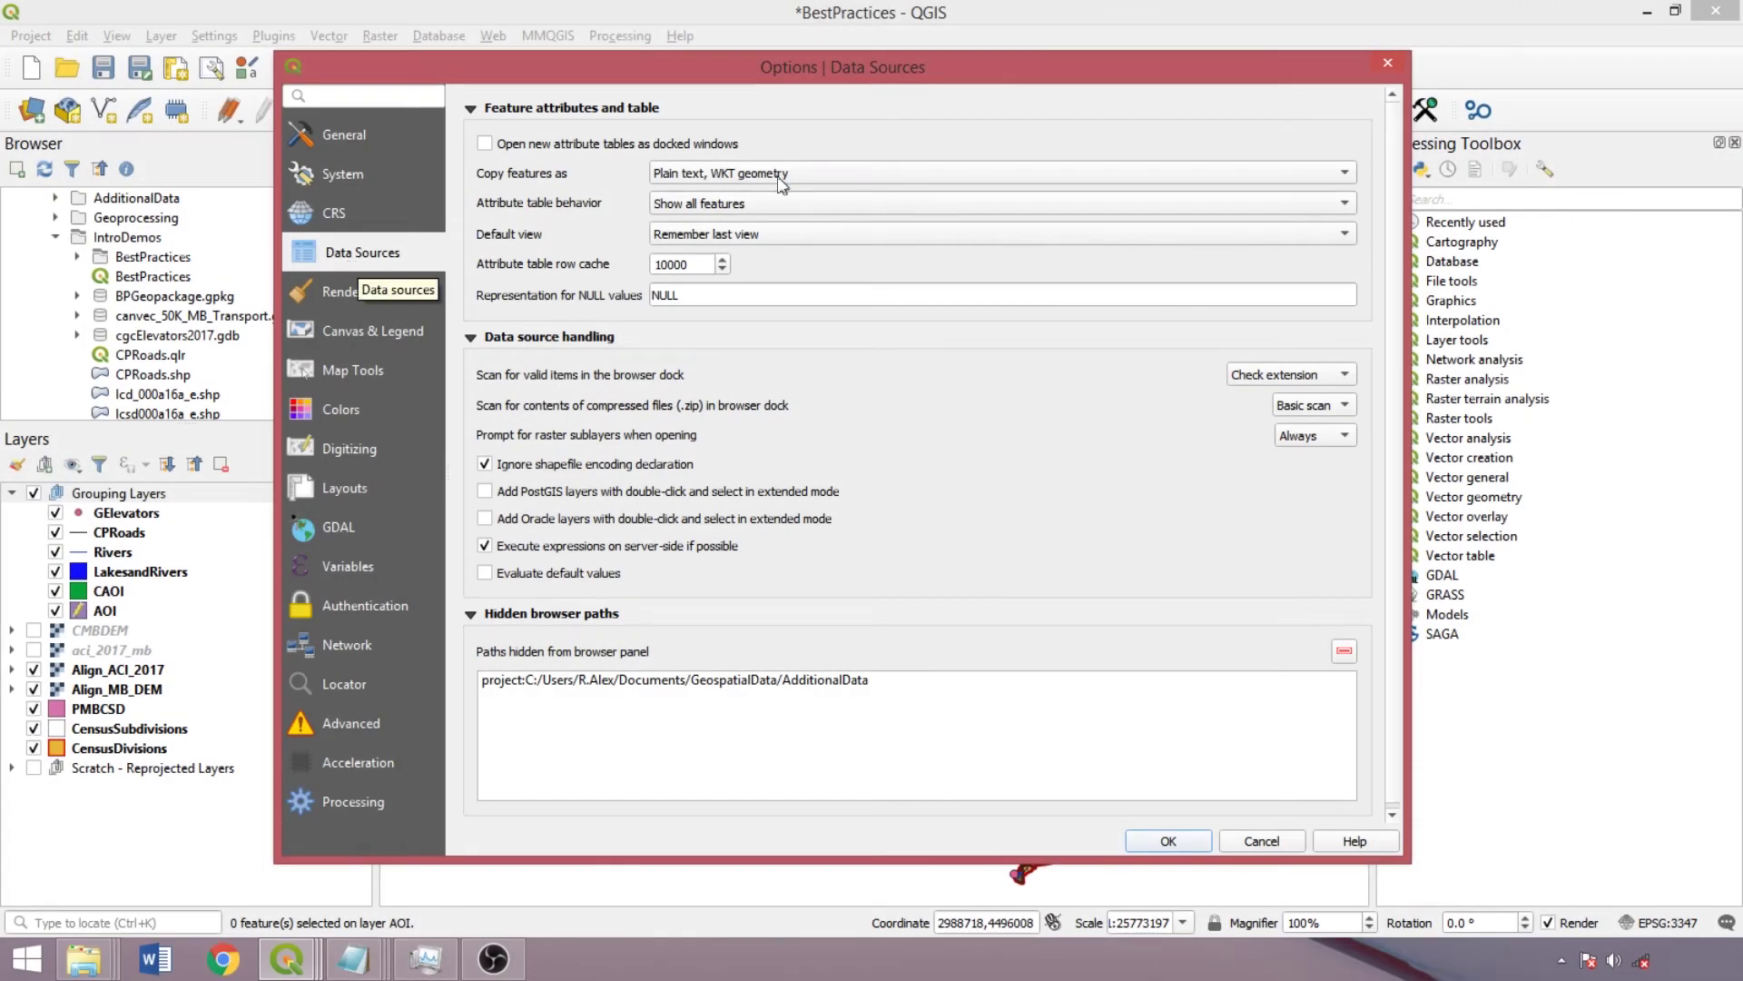
Keep Remember last view as the attribute table's default view.
{"action": "left_click", "coordinate": [756, 201]}
{"action": "left_click", "coordinate": [755, 202]}
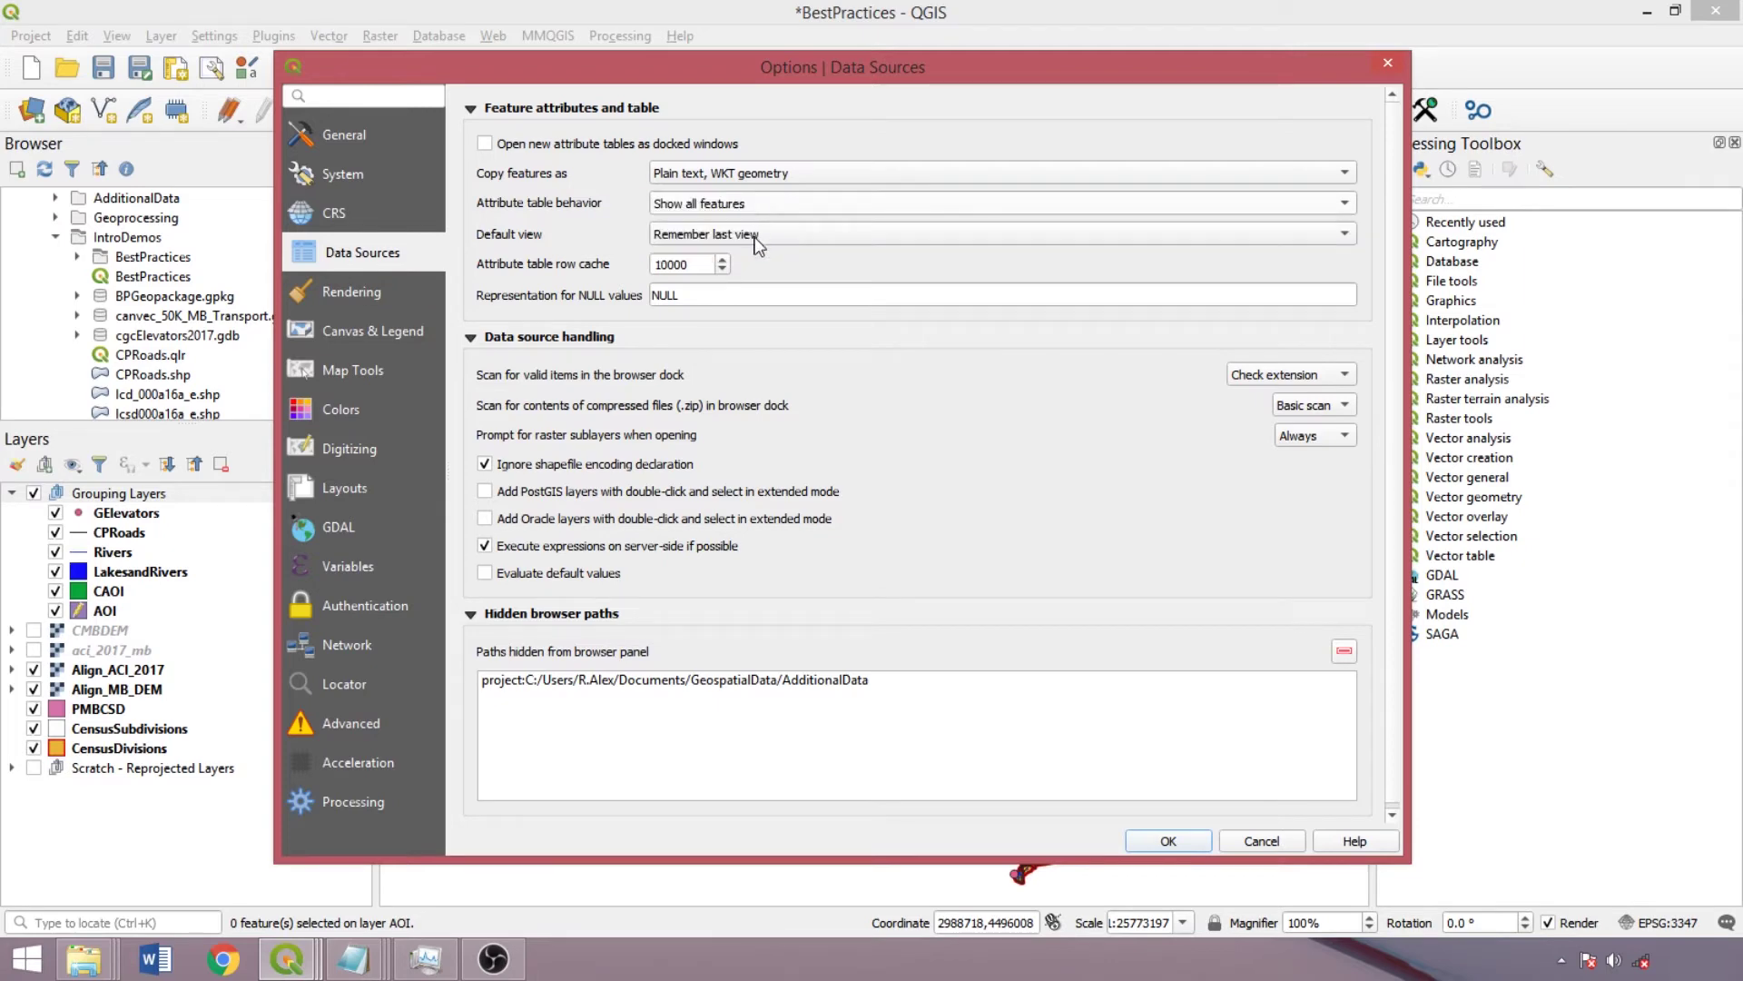
{"action": "left_click", "coordinate": [755, 234]}
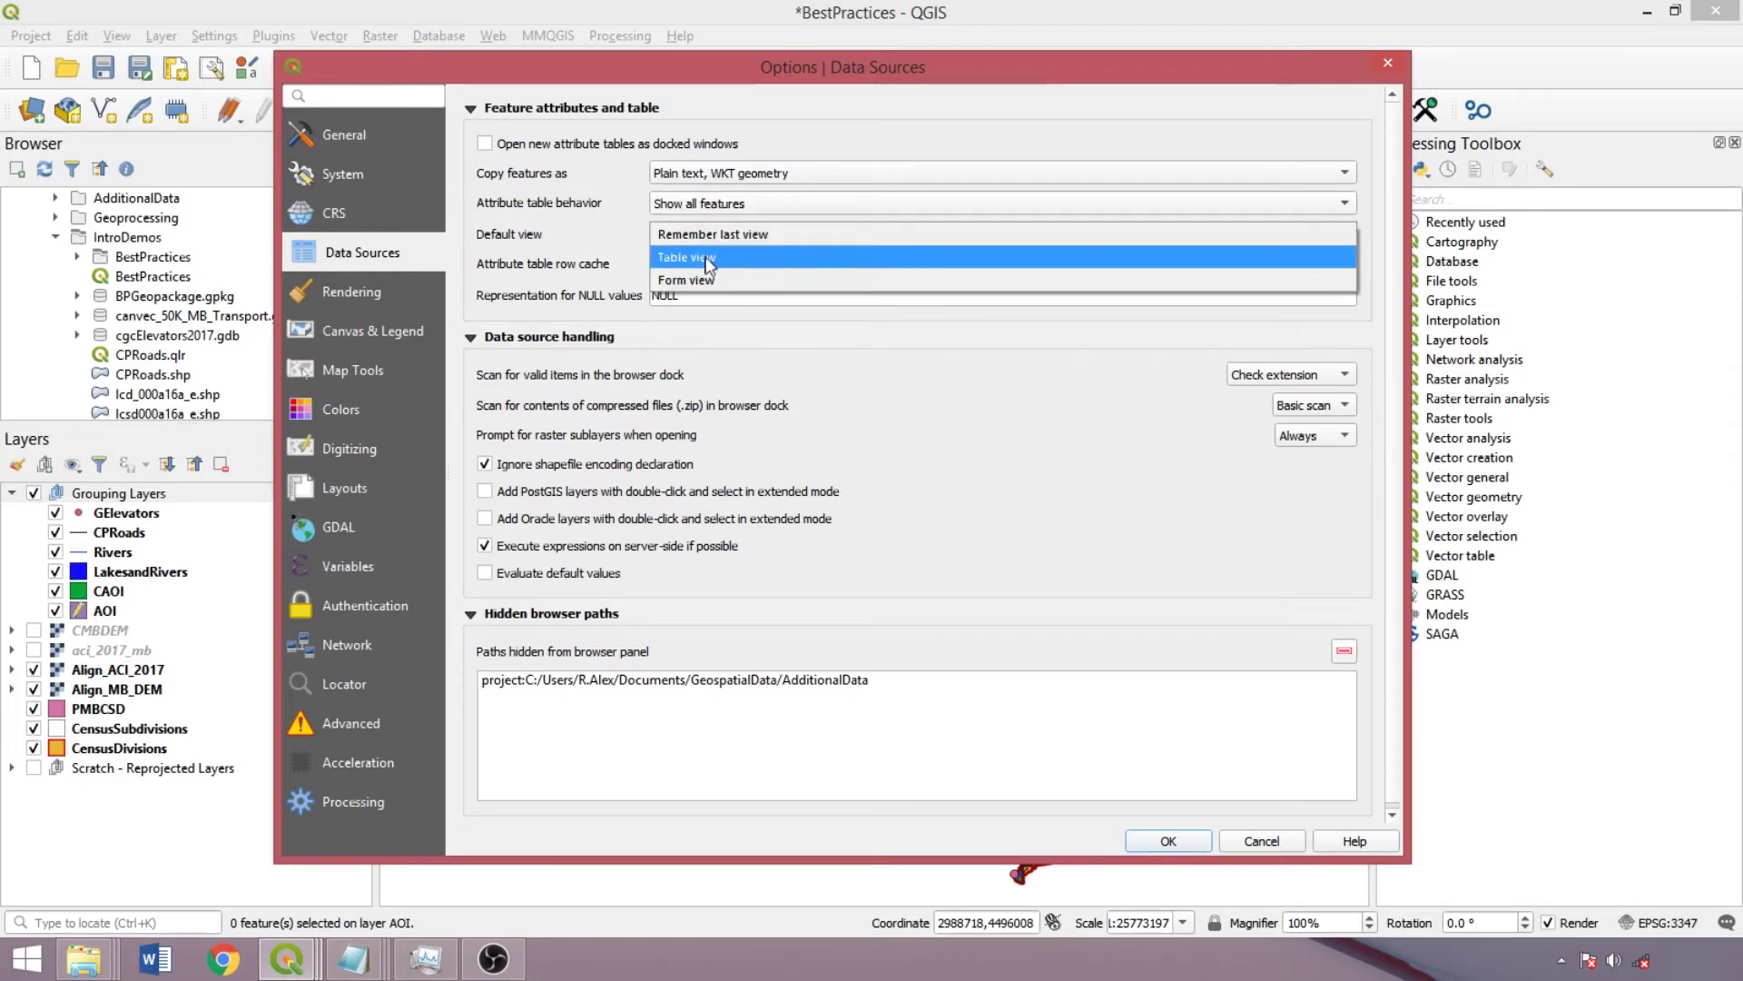
{"action": "left_click", "coordinate": [763, 230]}
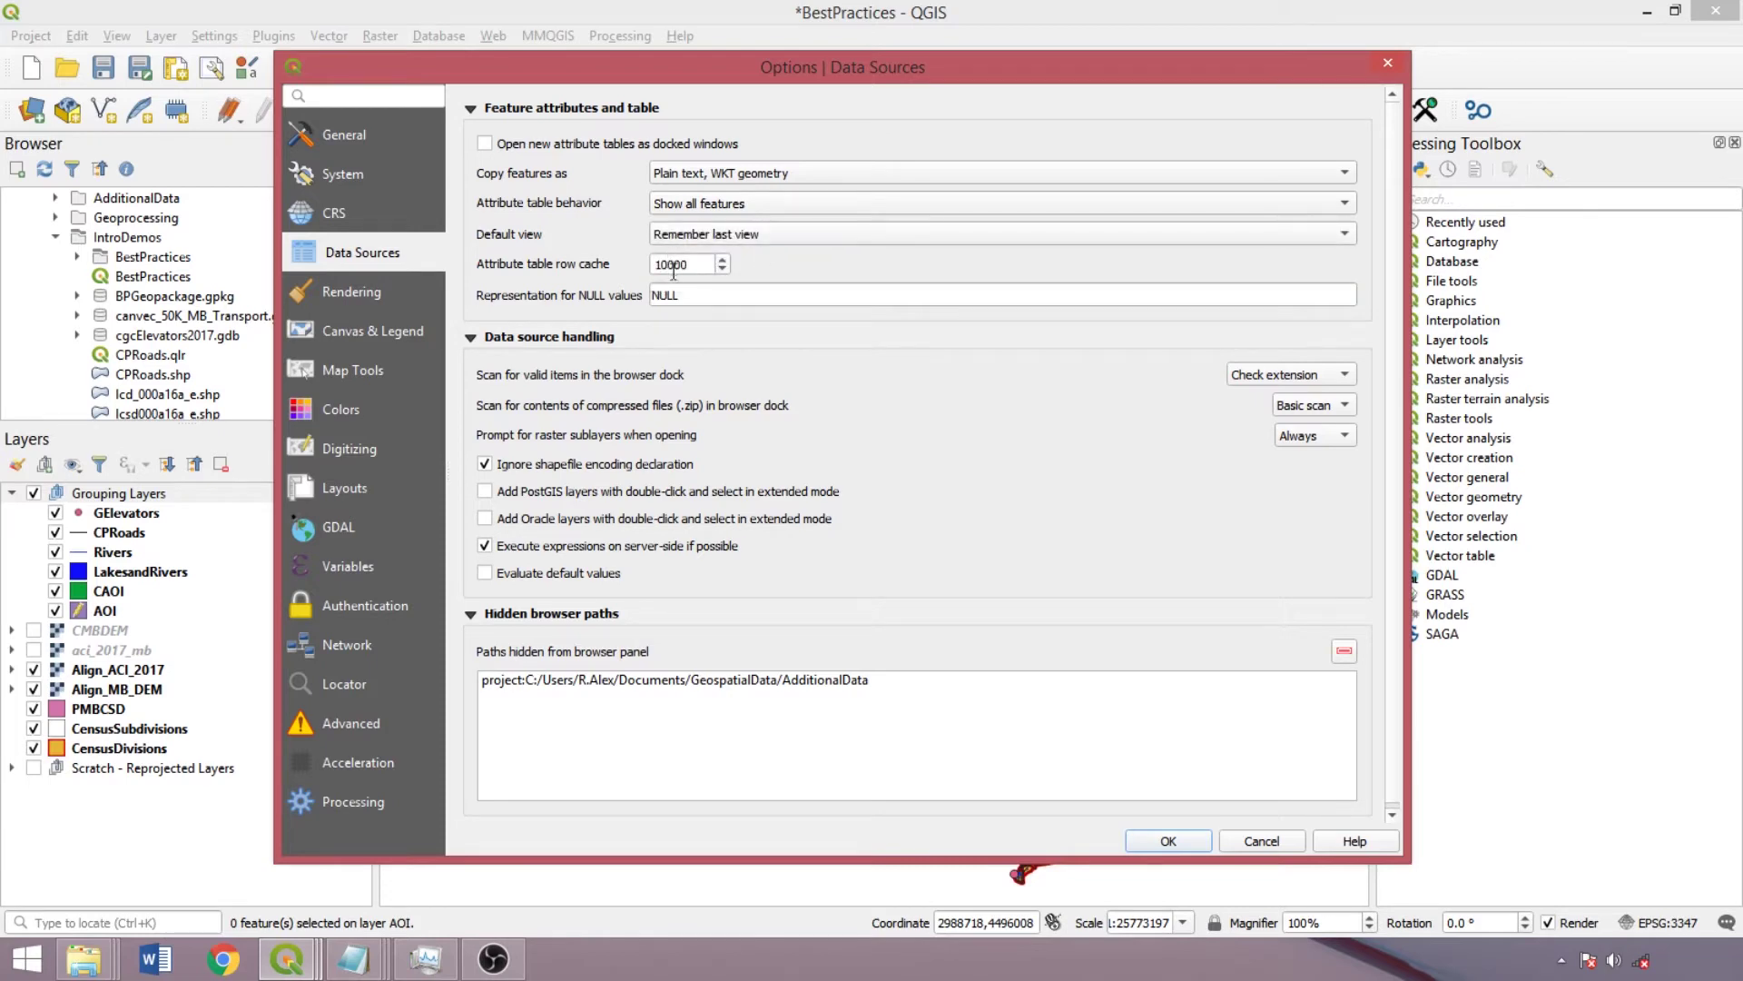
Leave copied features formatted as plain text with WKT geometry.
{"action": "left_click", "coordinate": [714, 185]}
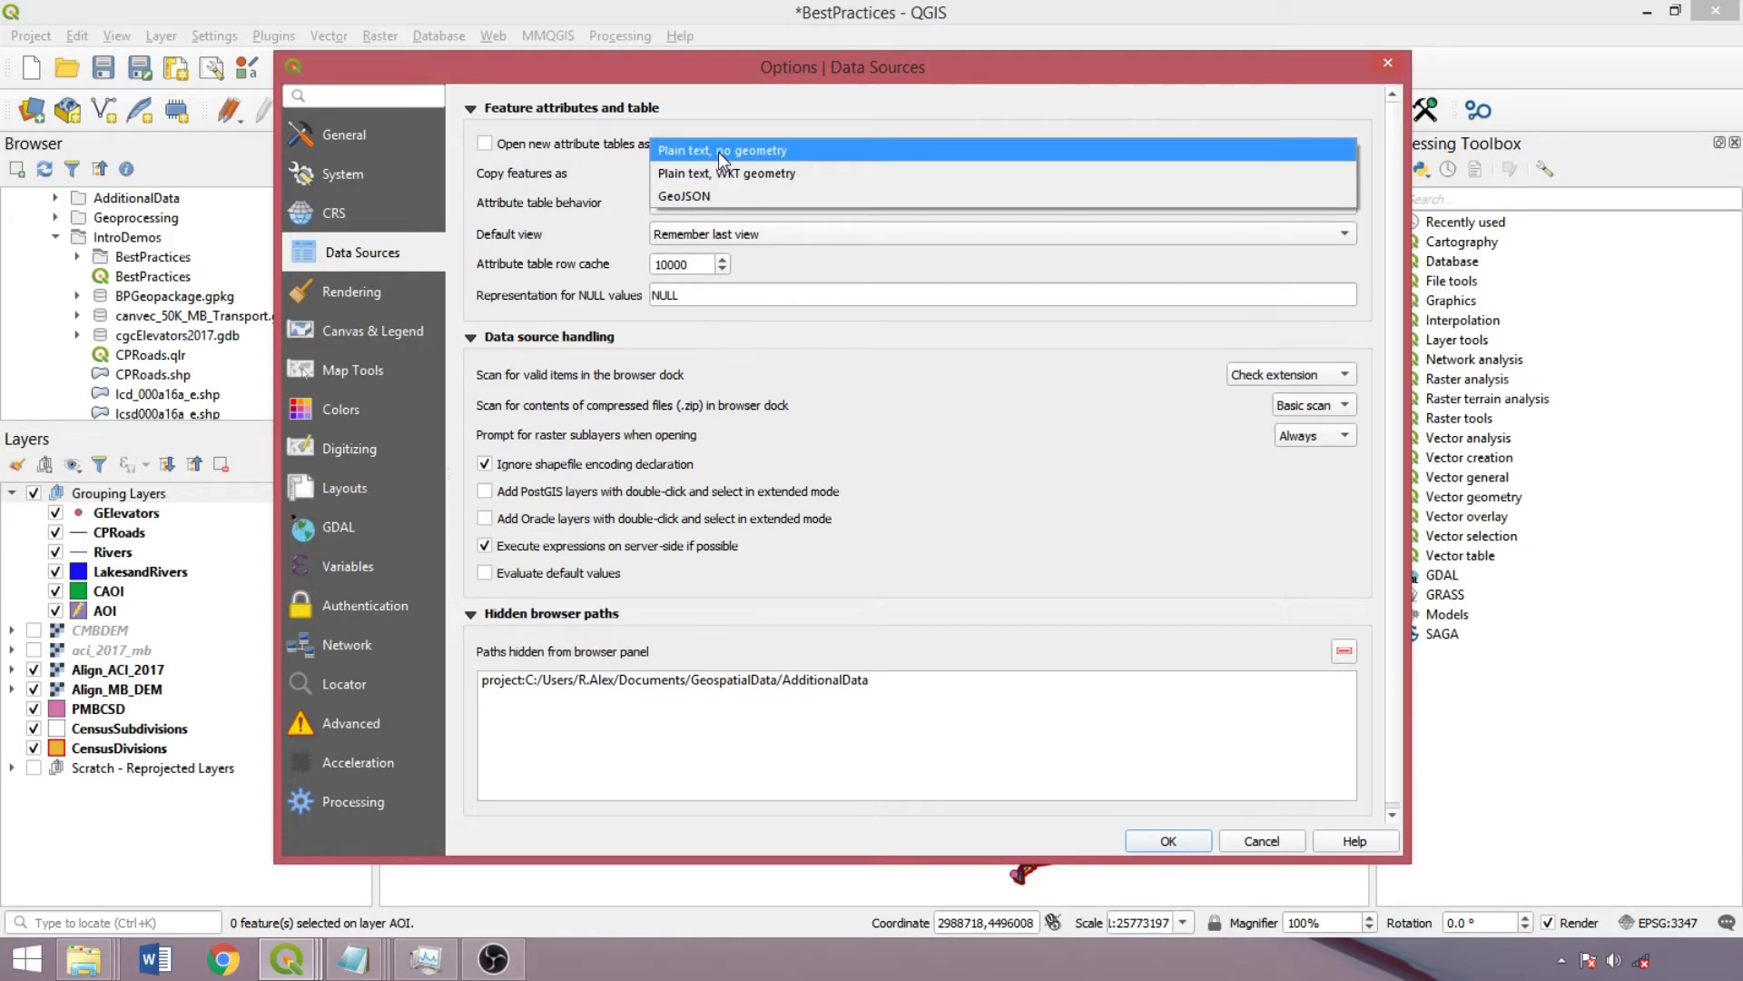
{"action": "left_click", "coordinate": [717, 170]}
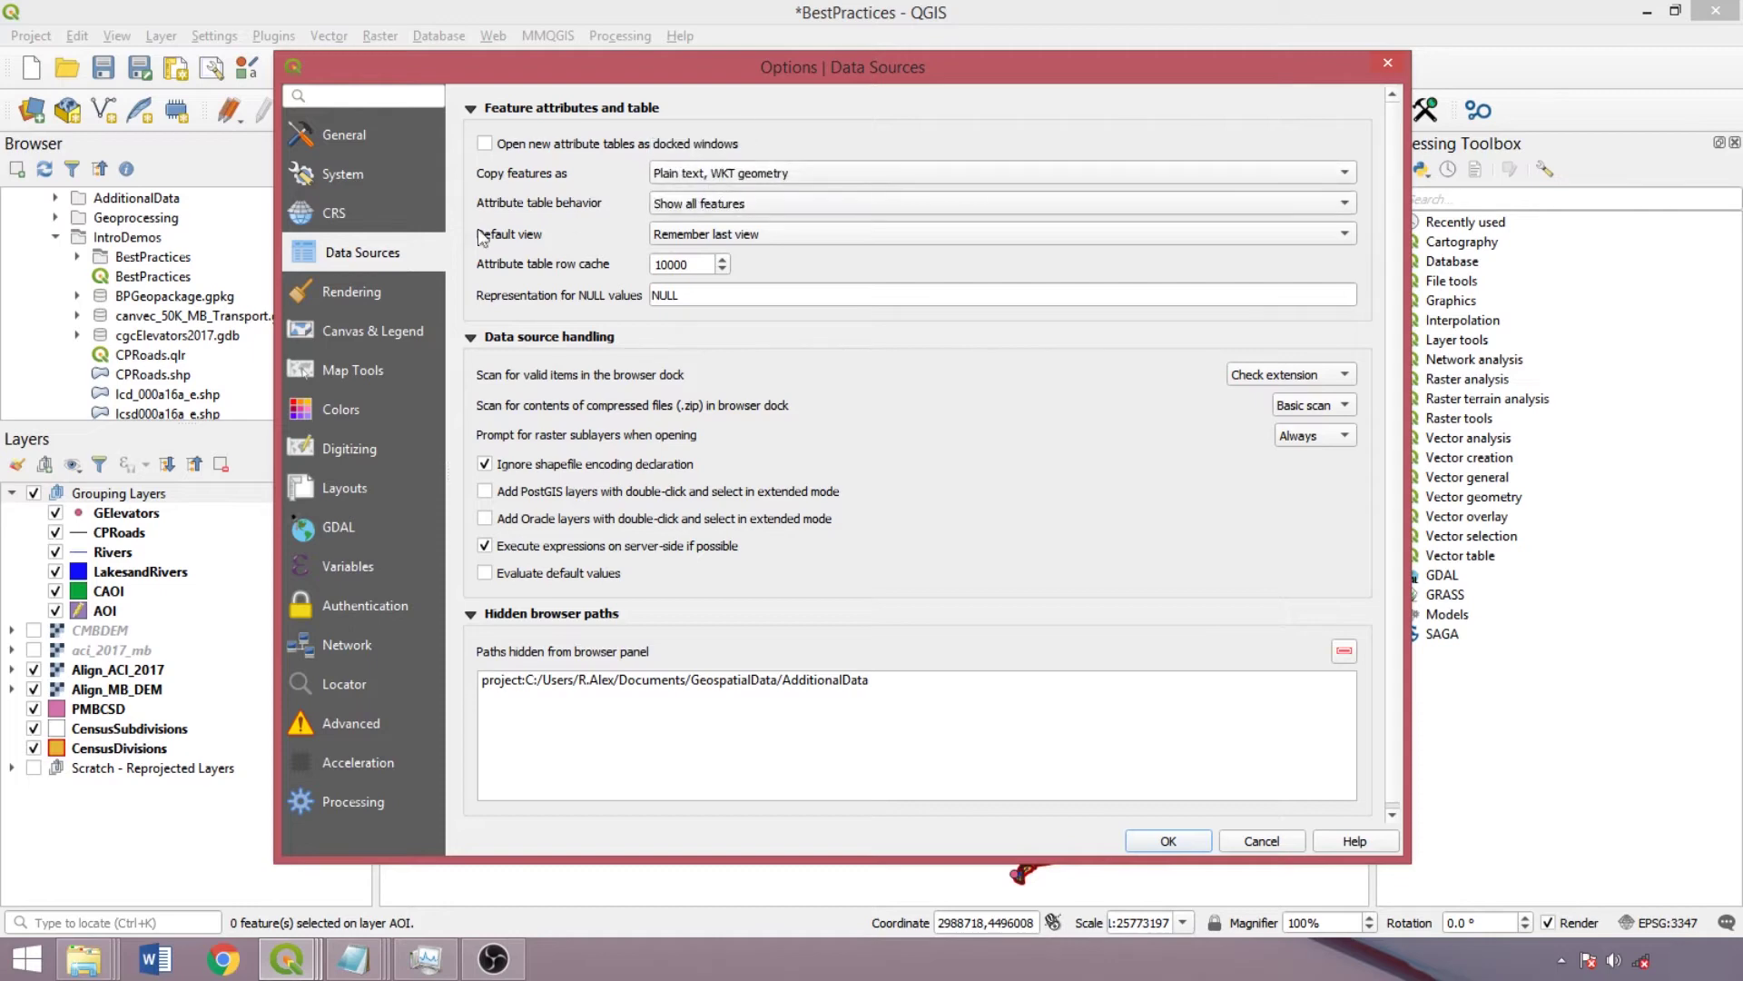
{"action": "left_click", "coordinate": [346, 293]}
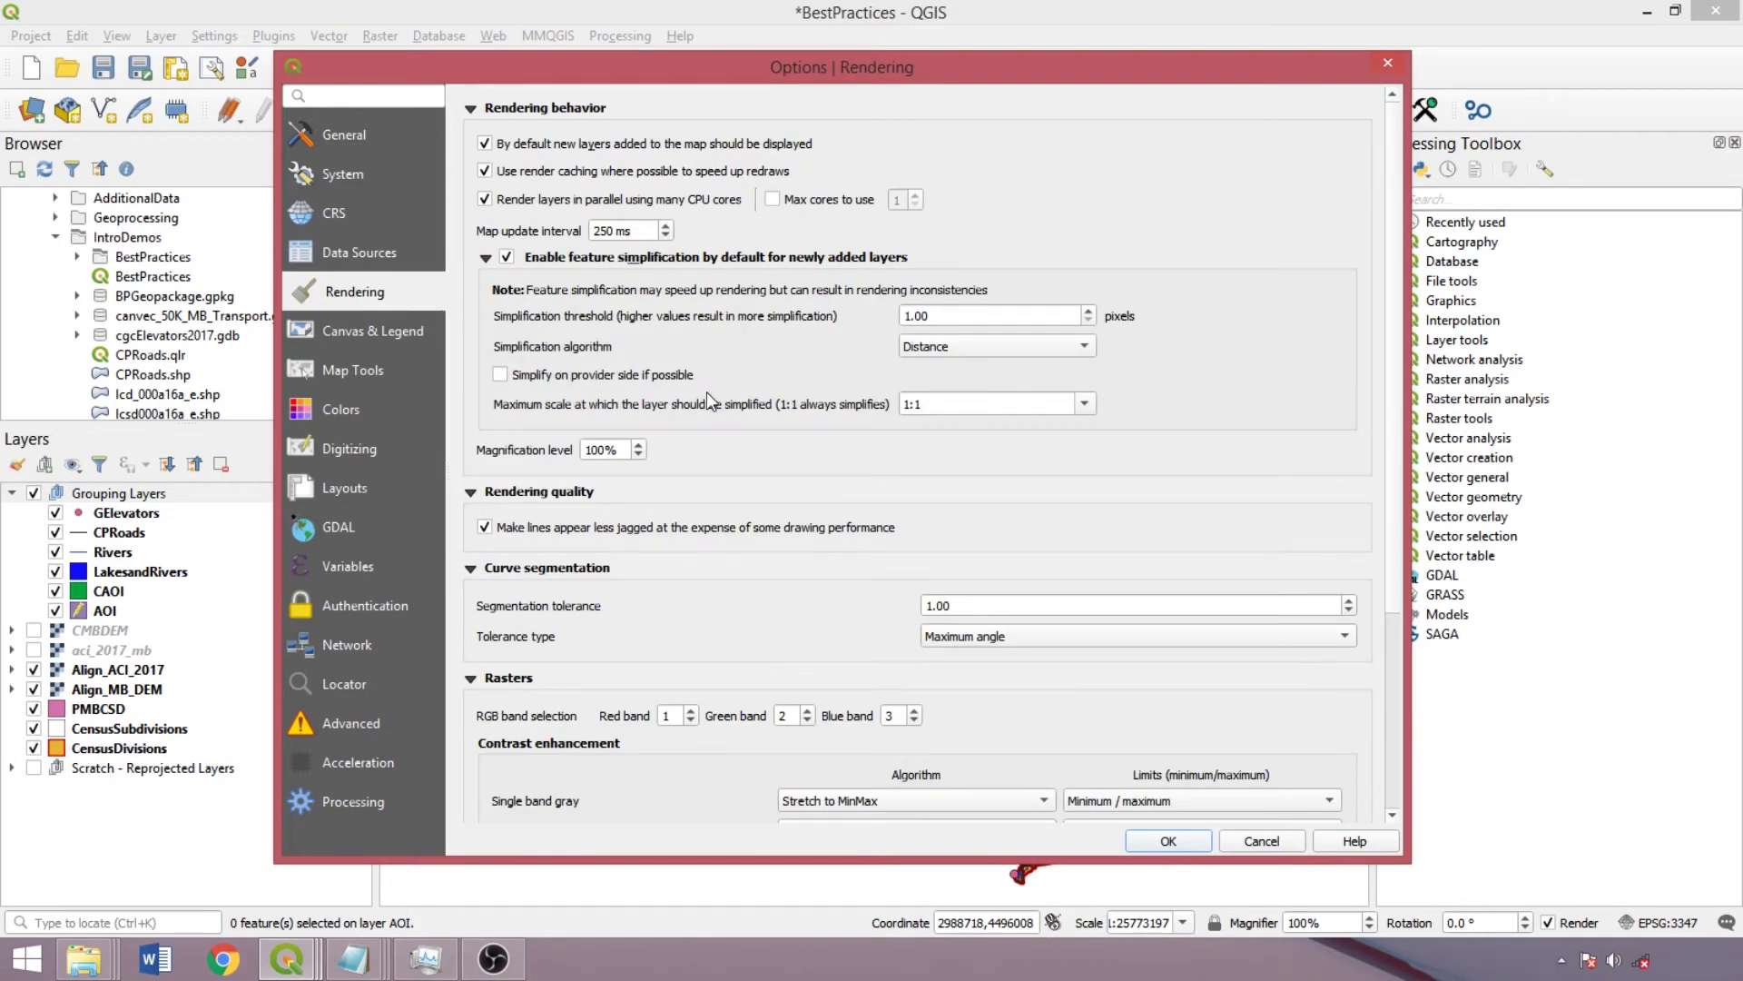
Scroll through the Rendering settings, then move to the Canvas & Legend page.
{"action": "scroll", "coordinate": [667, 368], "scroll_direction": "down", "scroll_amount": 1}
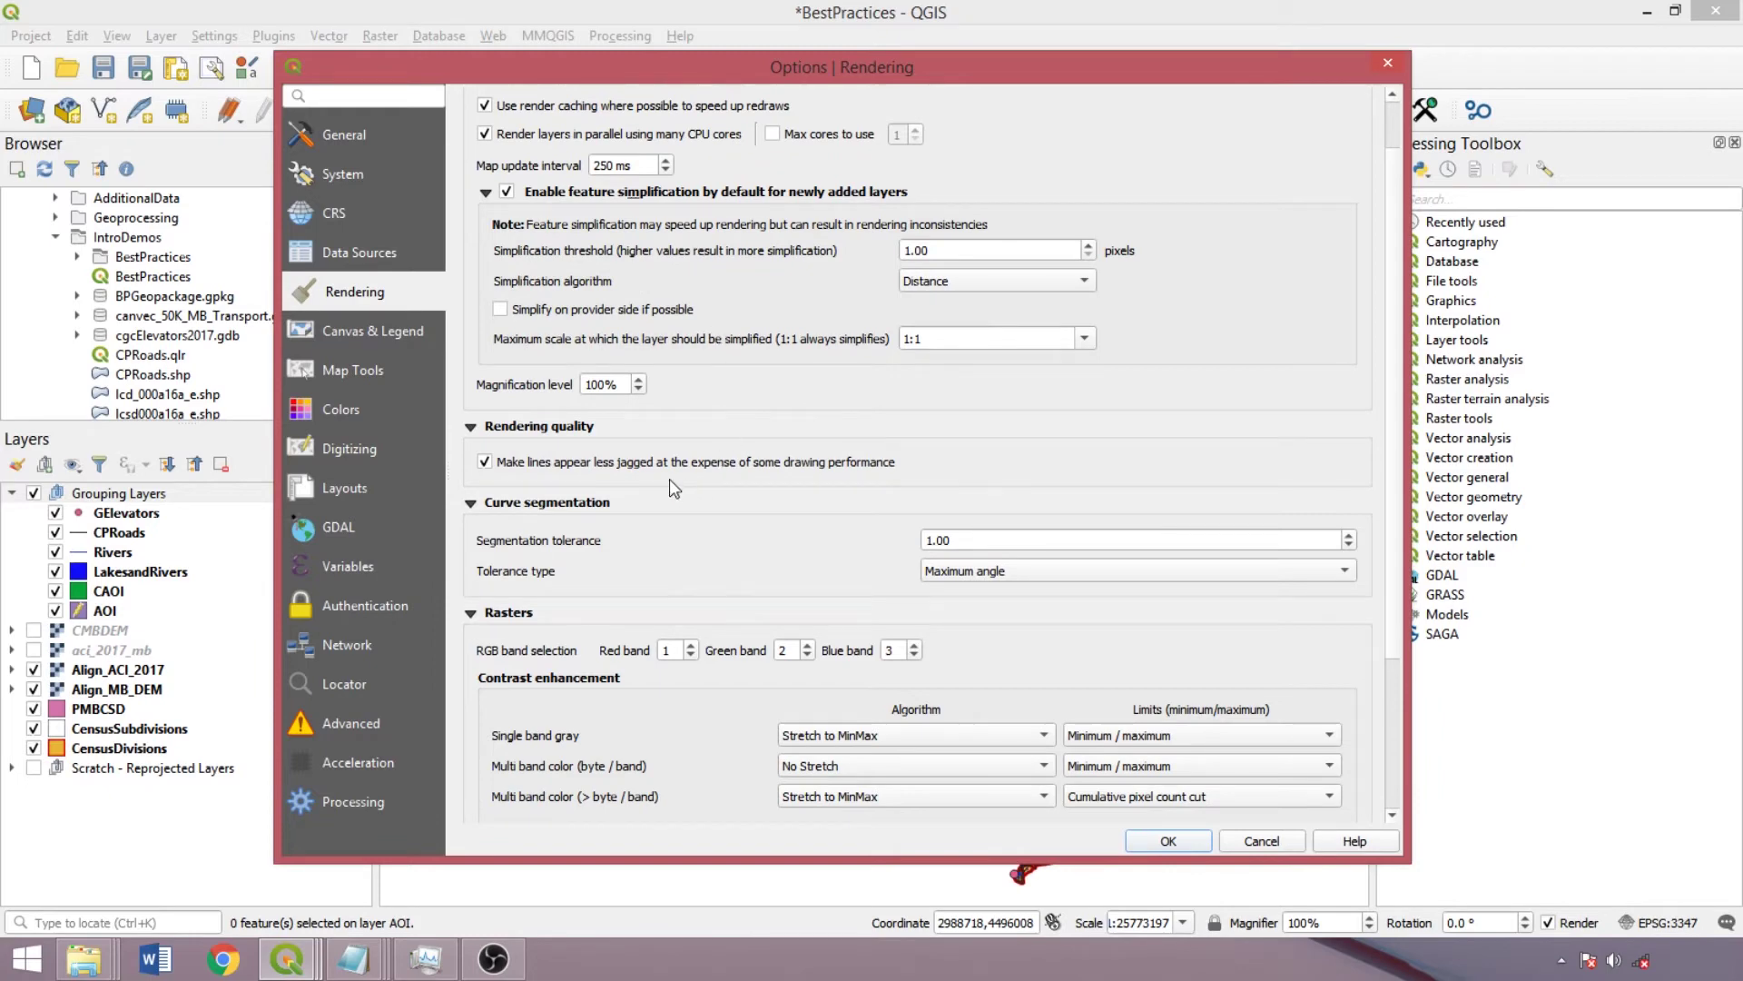
{"action": "scroll", "coordinate": [716, 512], "scroll_direction": "down", "scroll_amount": 1}
{"action": "scroll", "coordinate": [635, 599], "scroll_direction": "down", "scroll_amount": 1}
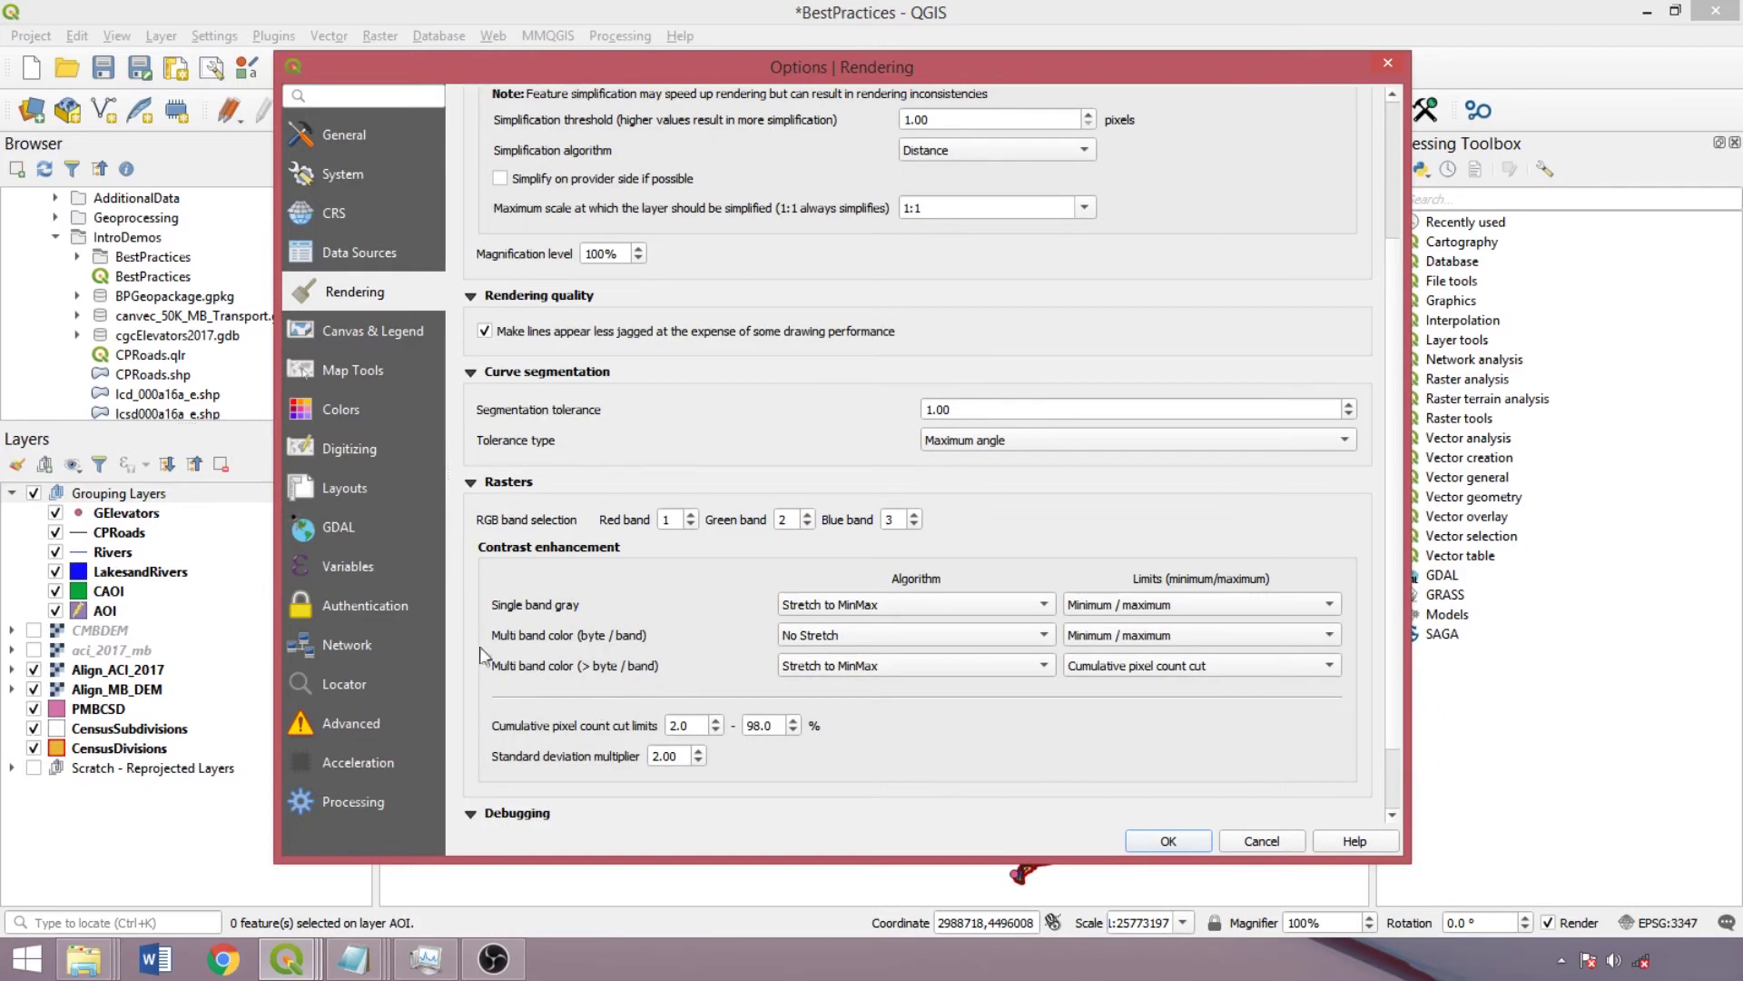
{"action": "scroll", "coordinate": [649, 670], "scroll_direction": "down", "scroll_amount": 1}
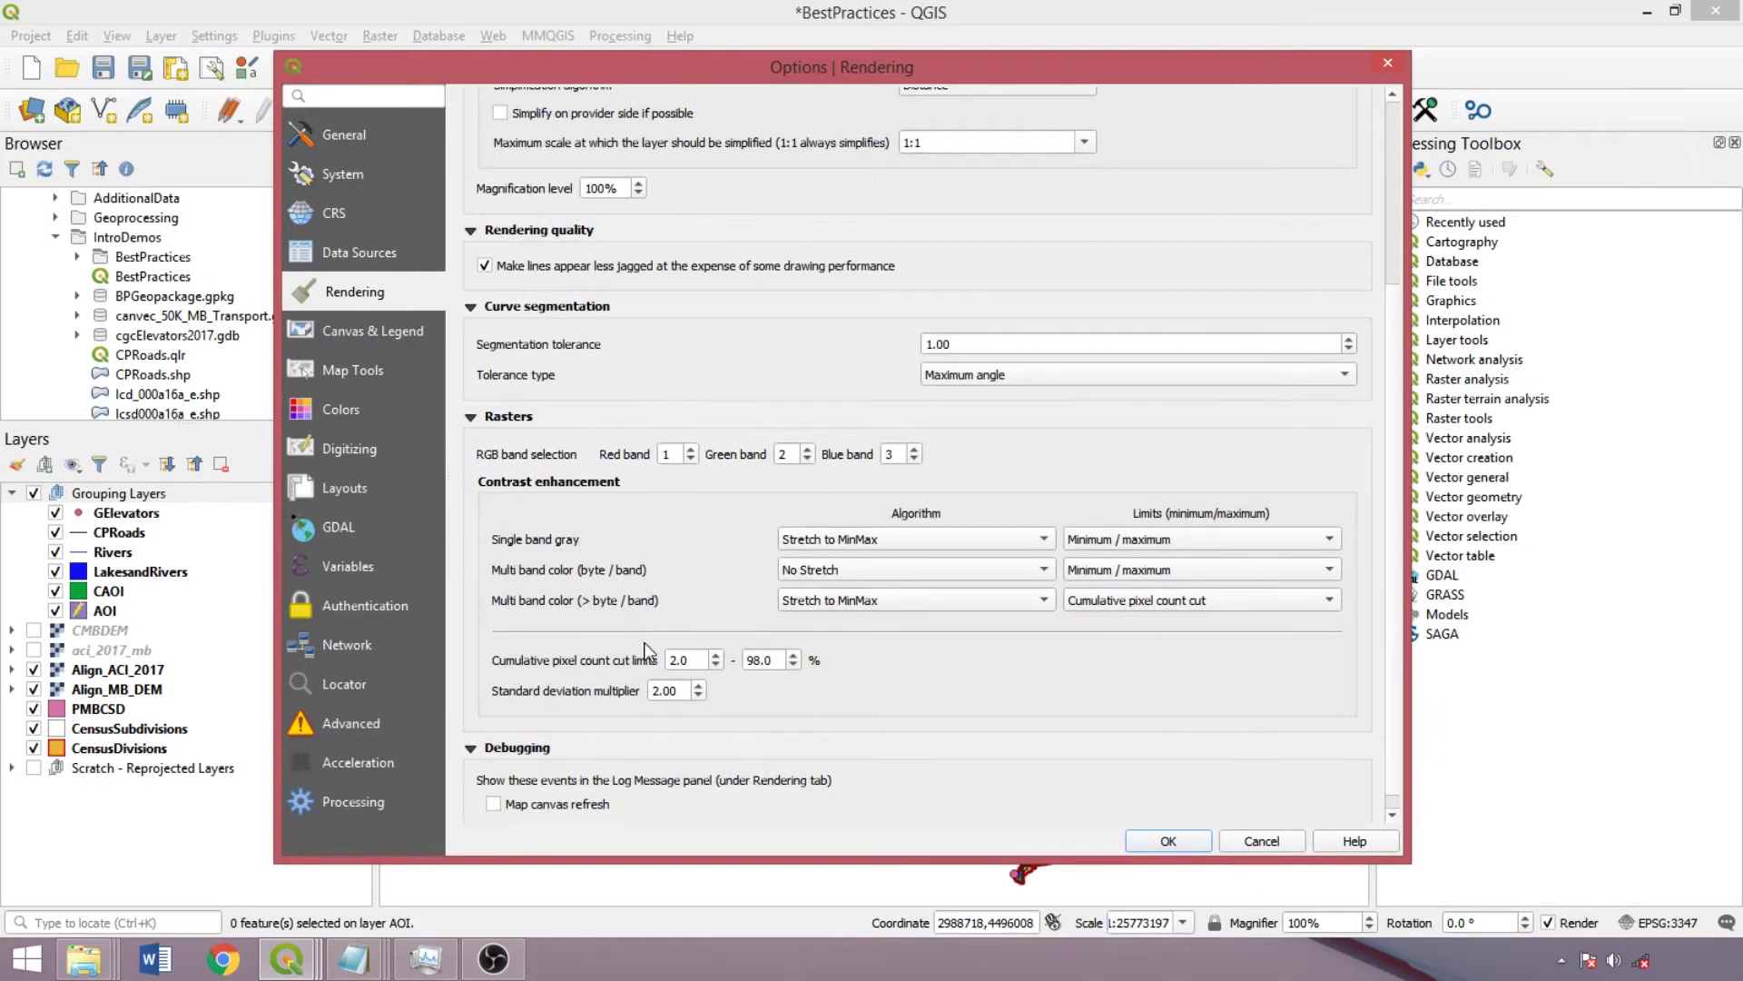
{"action": "left_click", "coordinate": [376, 335]}
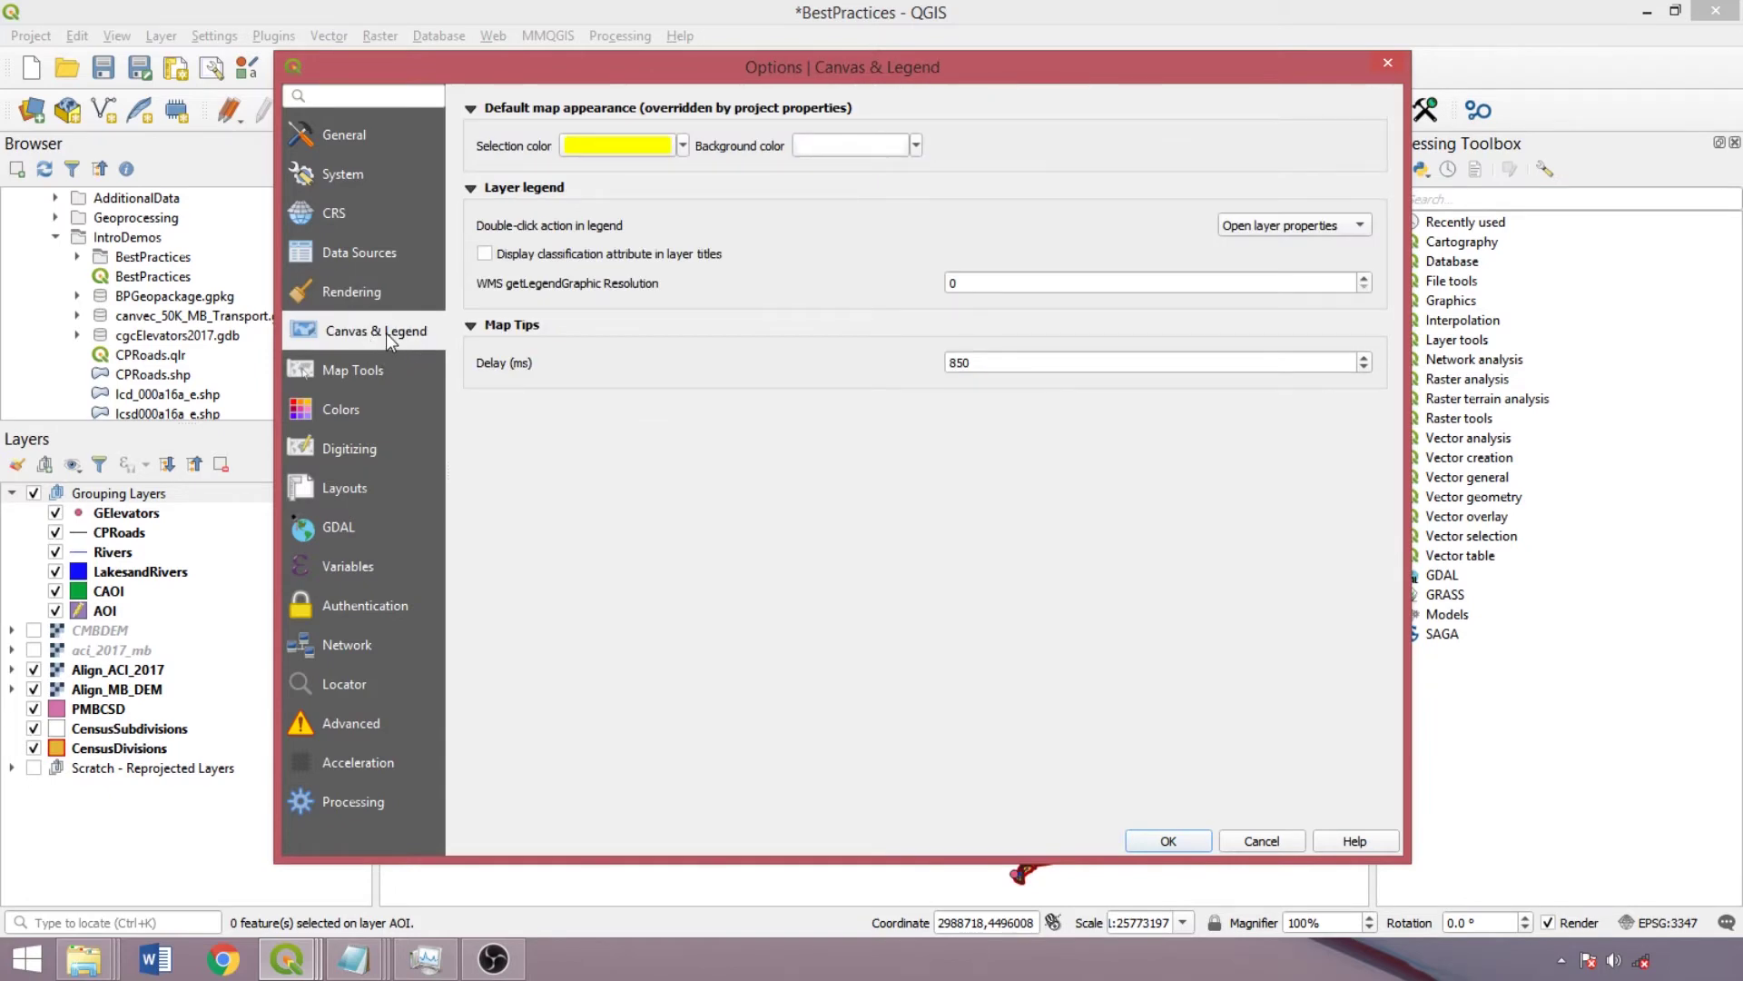
Review the Map Tools, Colors and Digitizing pages, ending on Processing settings.
{"action": "left_click", "coordinate": [362, 369]}
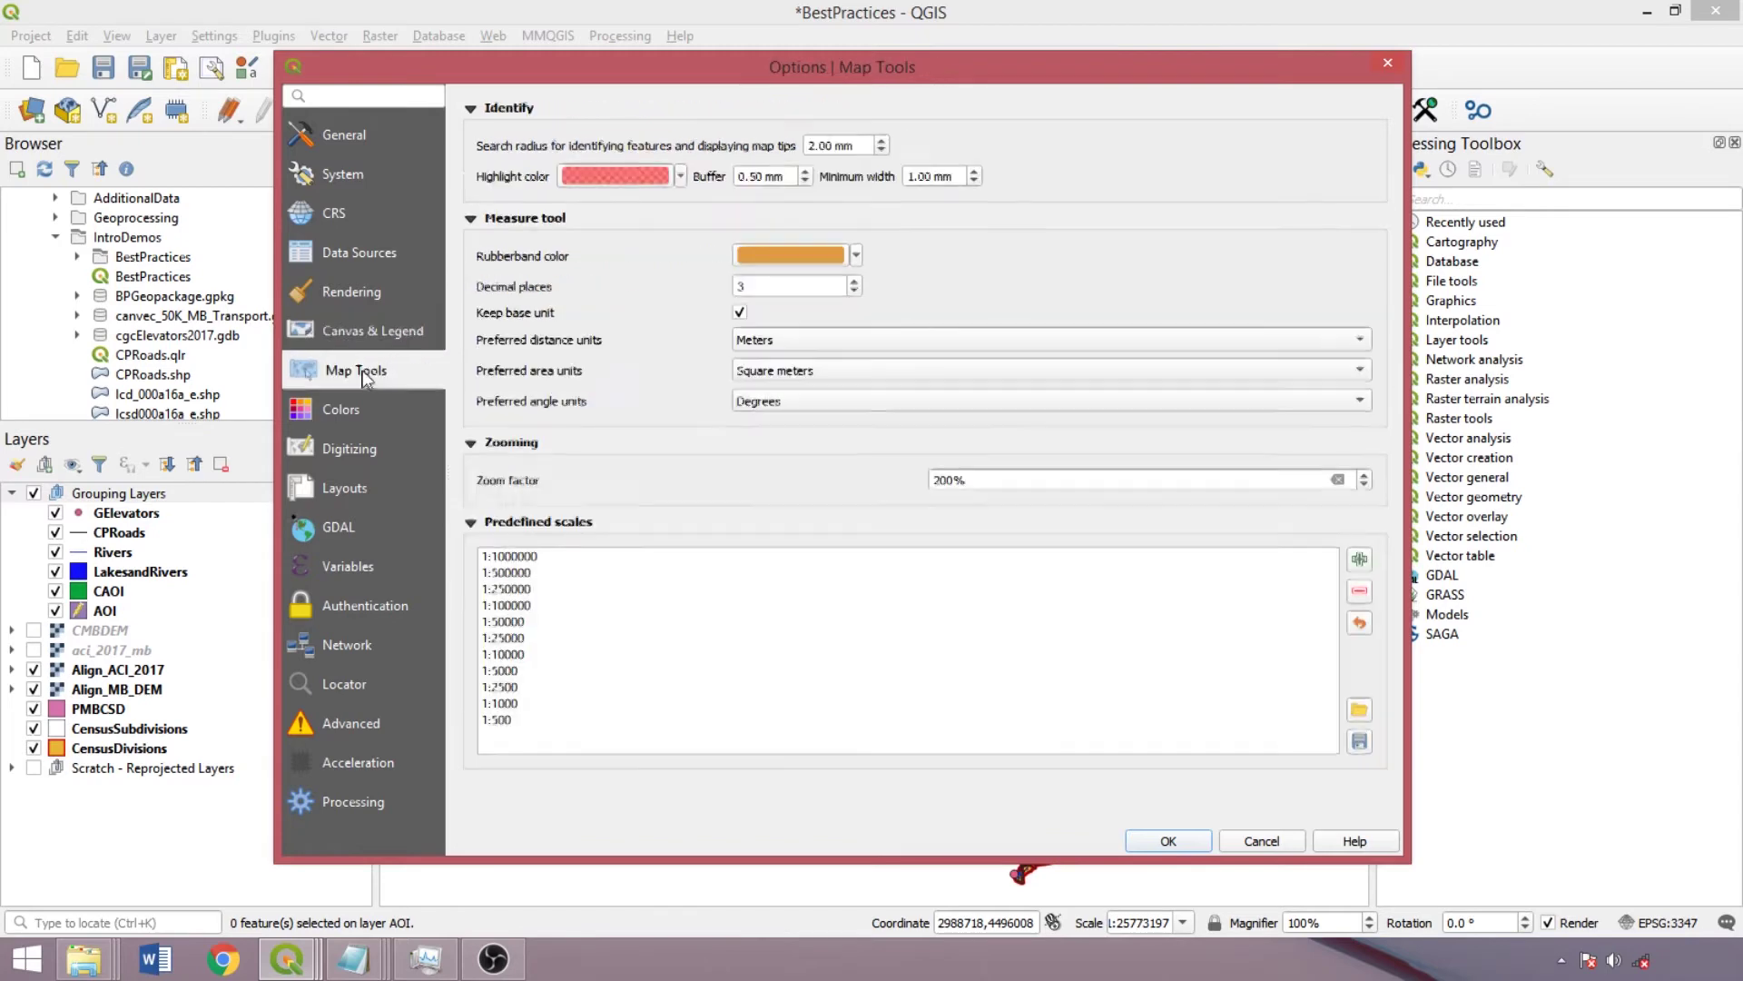
{"action": "left_click", "coordinate": [351, 407]}
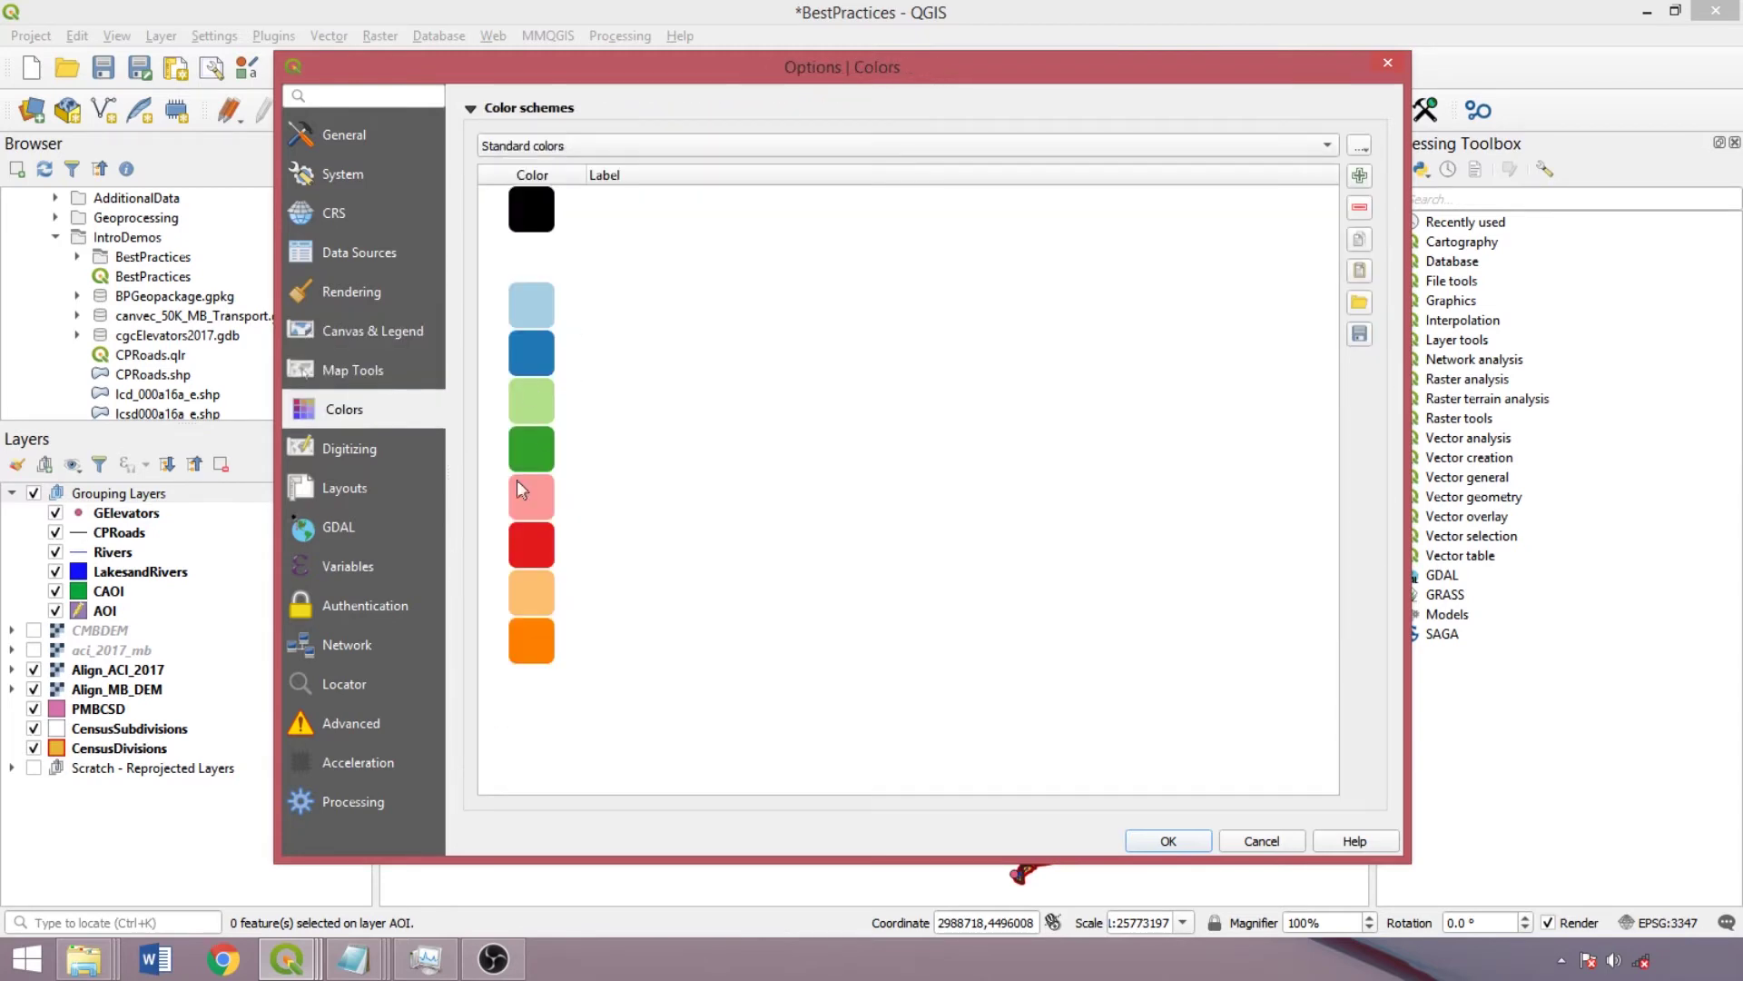
{"action": "left_click", "coordinate": [356, 371]}
{"action": "left_click", "coordinate": [354, 444]}
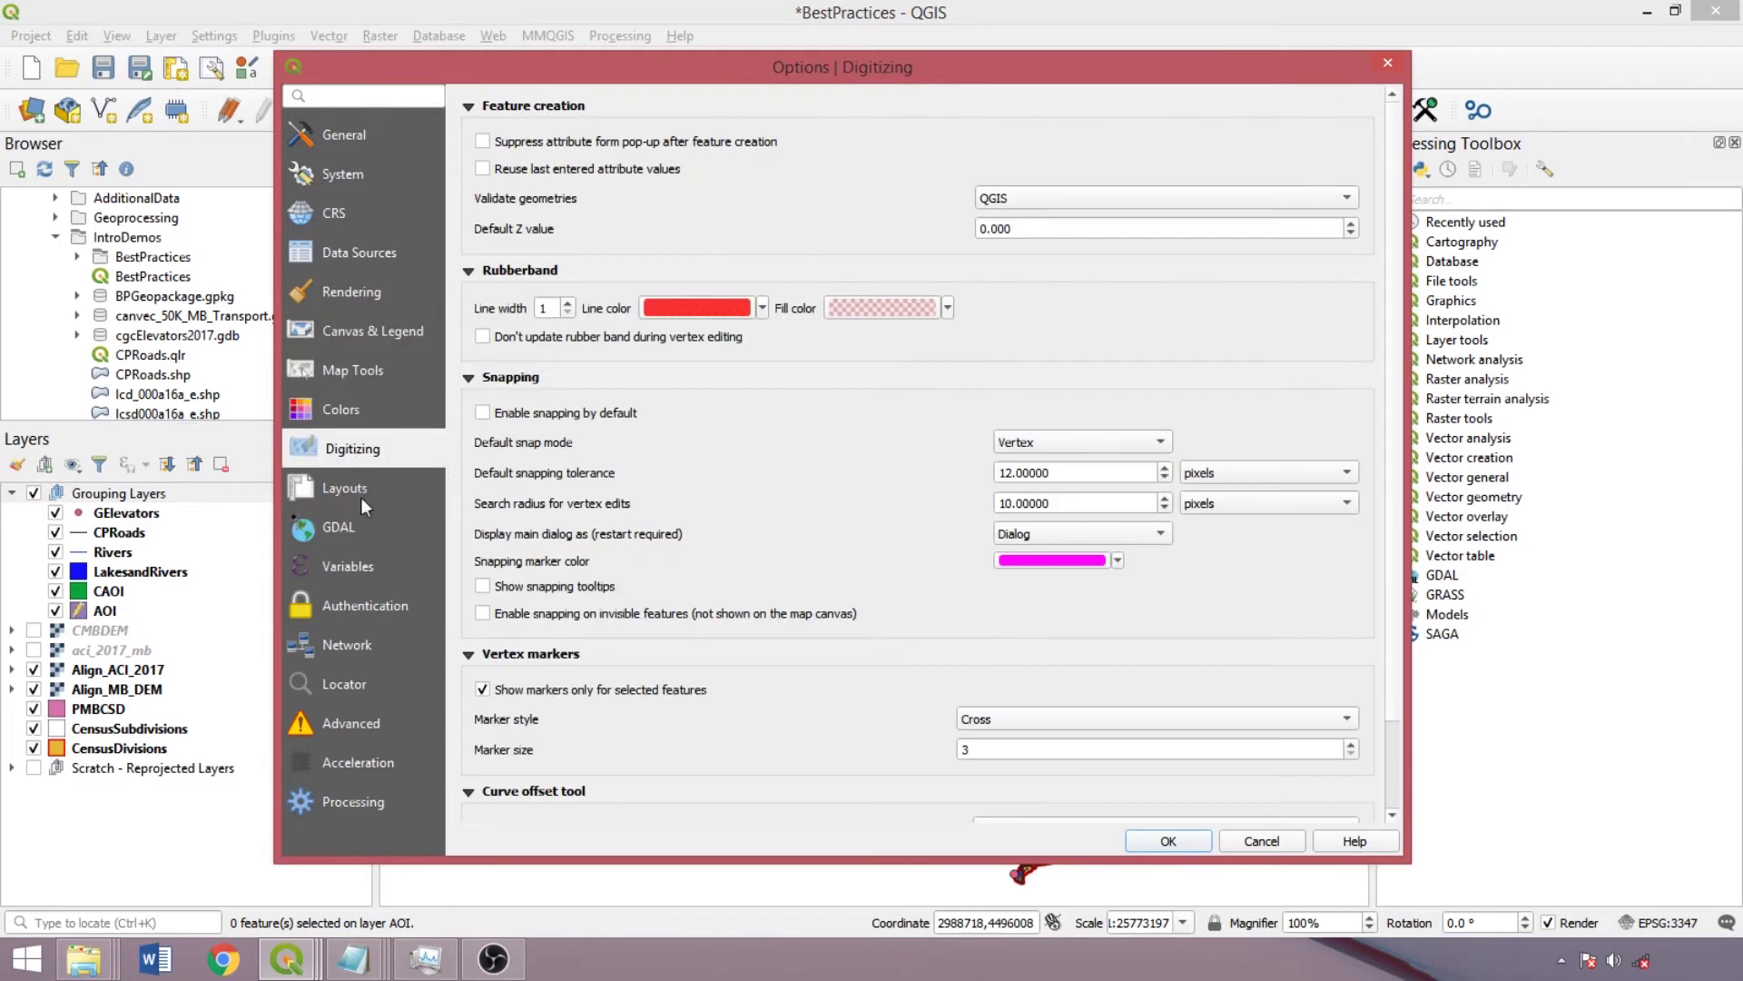
{"action": "left_click", "coordinate": [335, 803]}
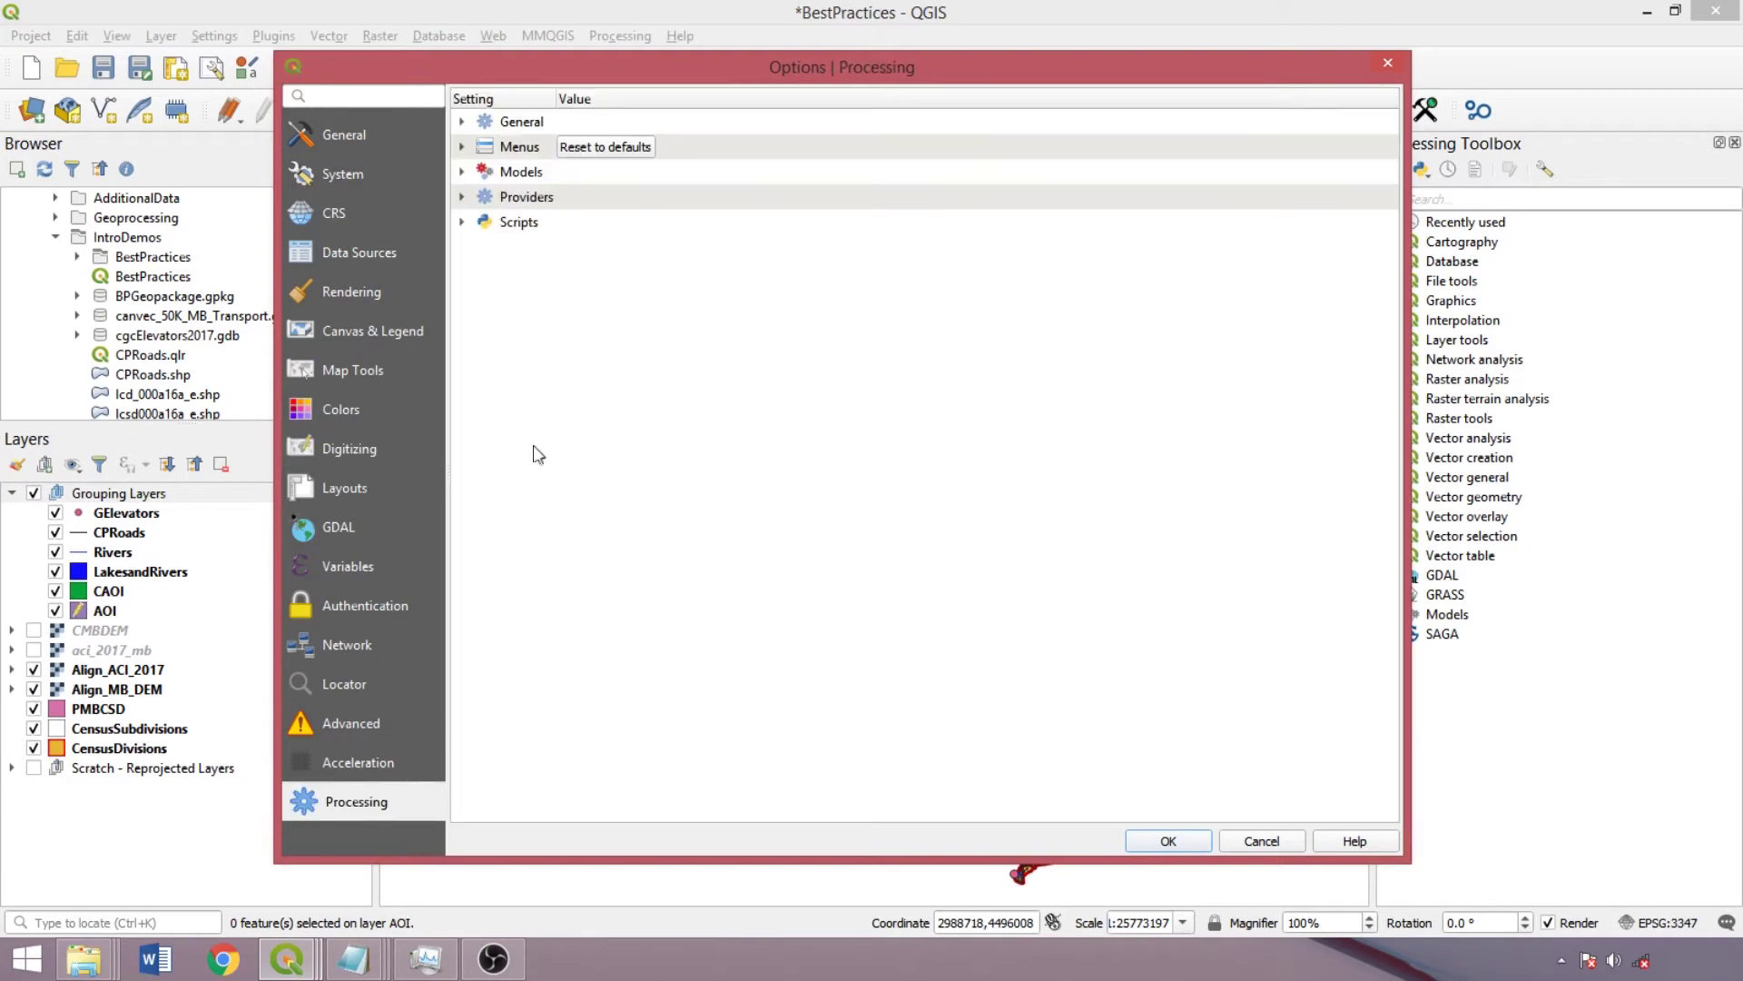
Set default outputs to gpkg (vector) and tif (raster) and keep stopping on invalid geometry.
{"action": "left_click", "coordinate": [461, 122]}
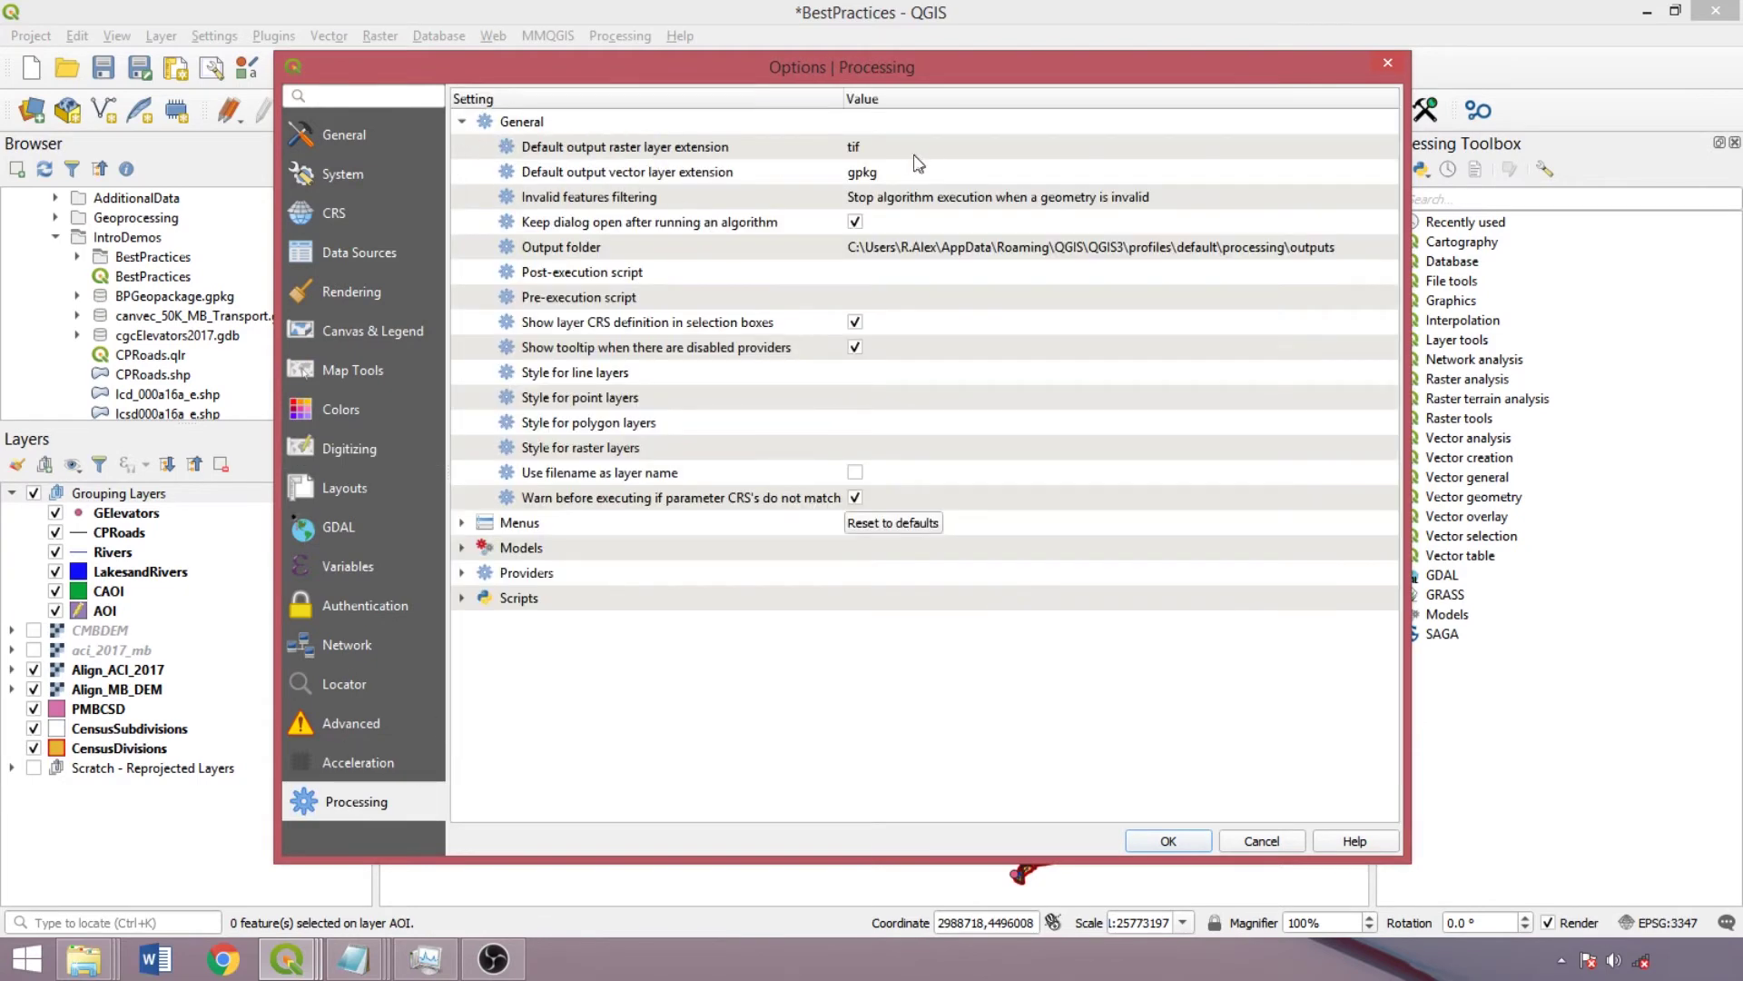
{"action": "left_click", "coordinate": [904, 182]}
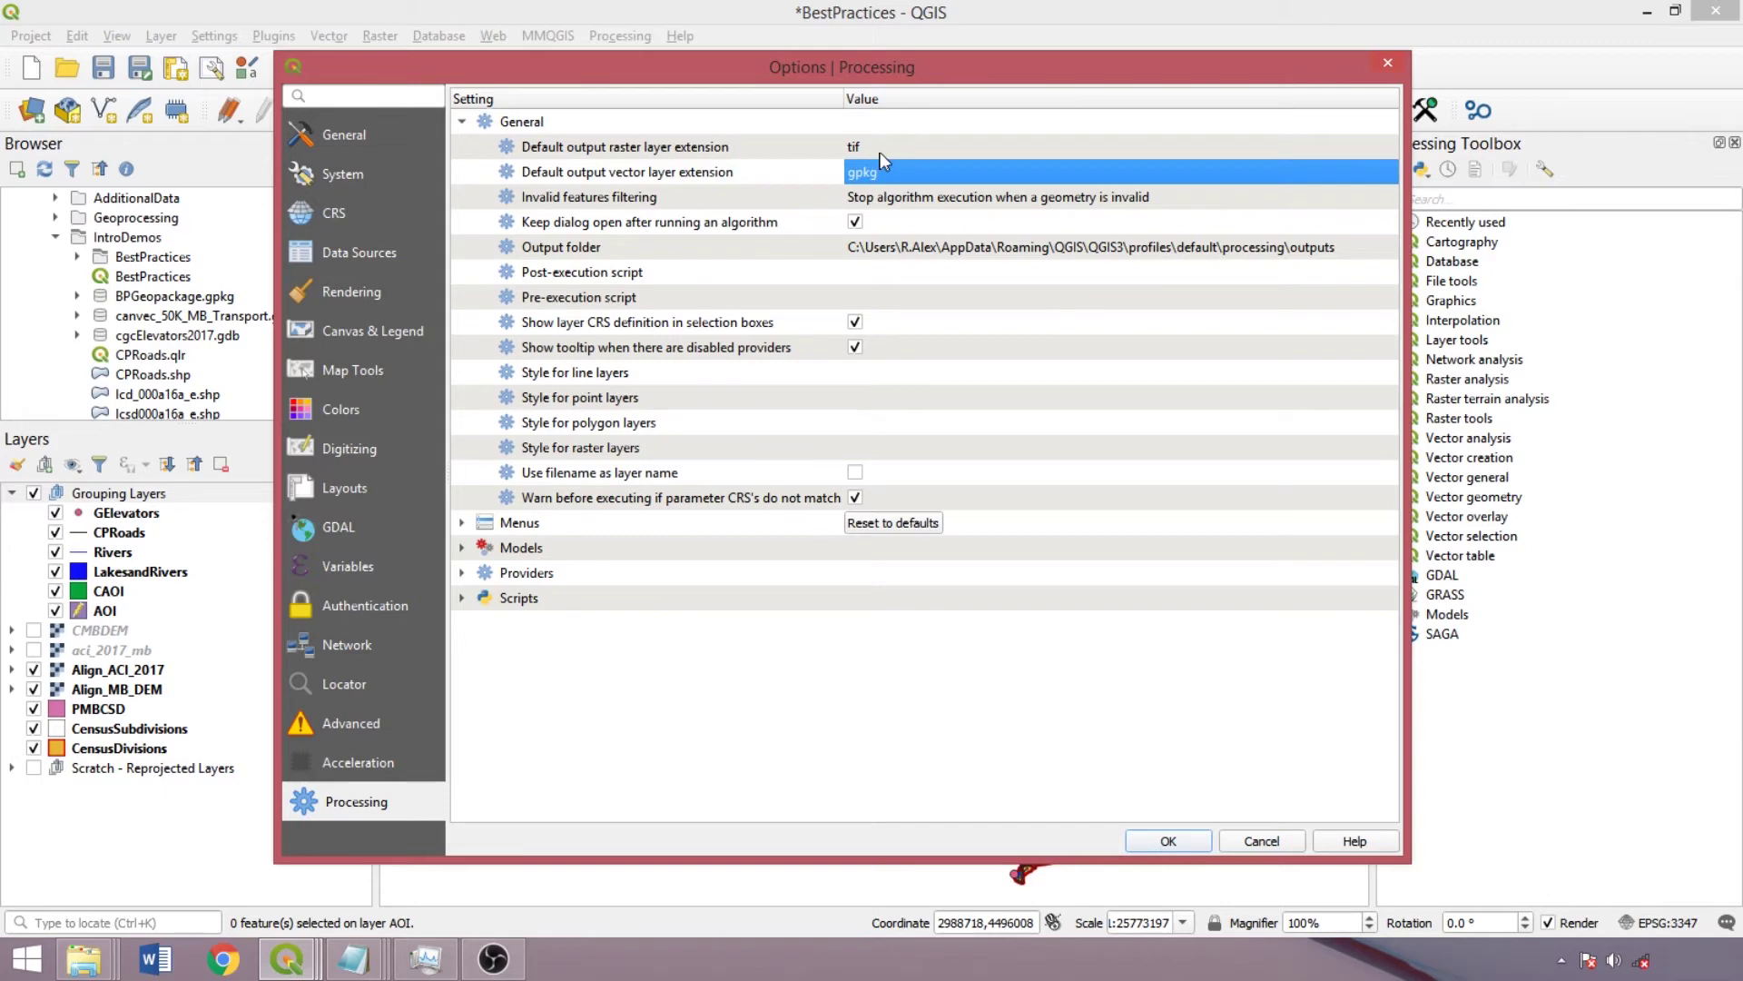
{"action": "left_click", "coordinate": [884, 151]}
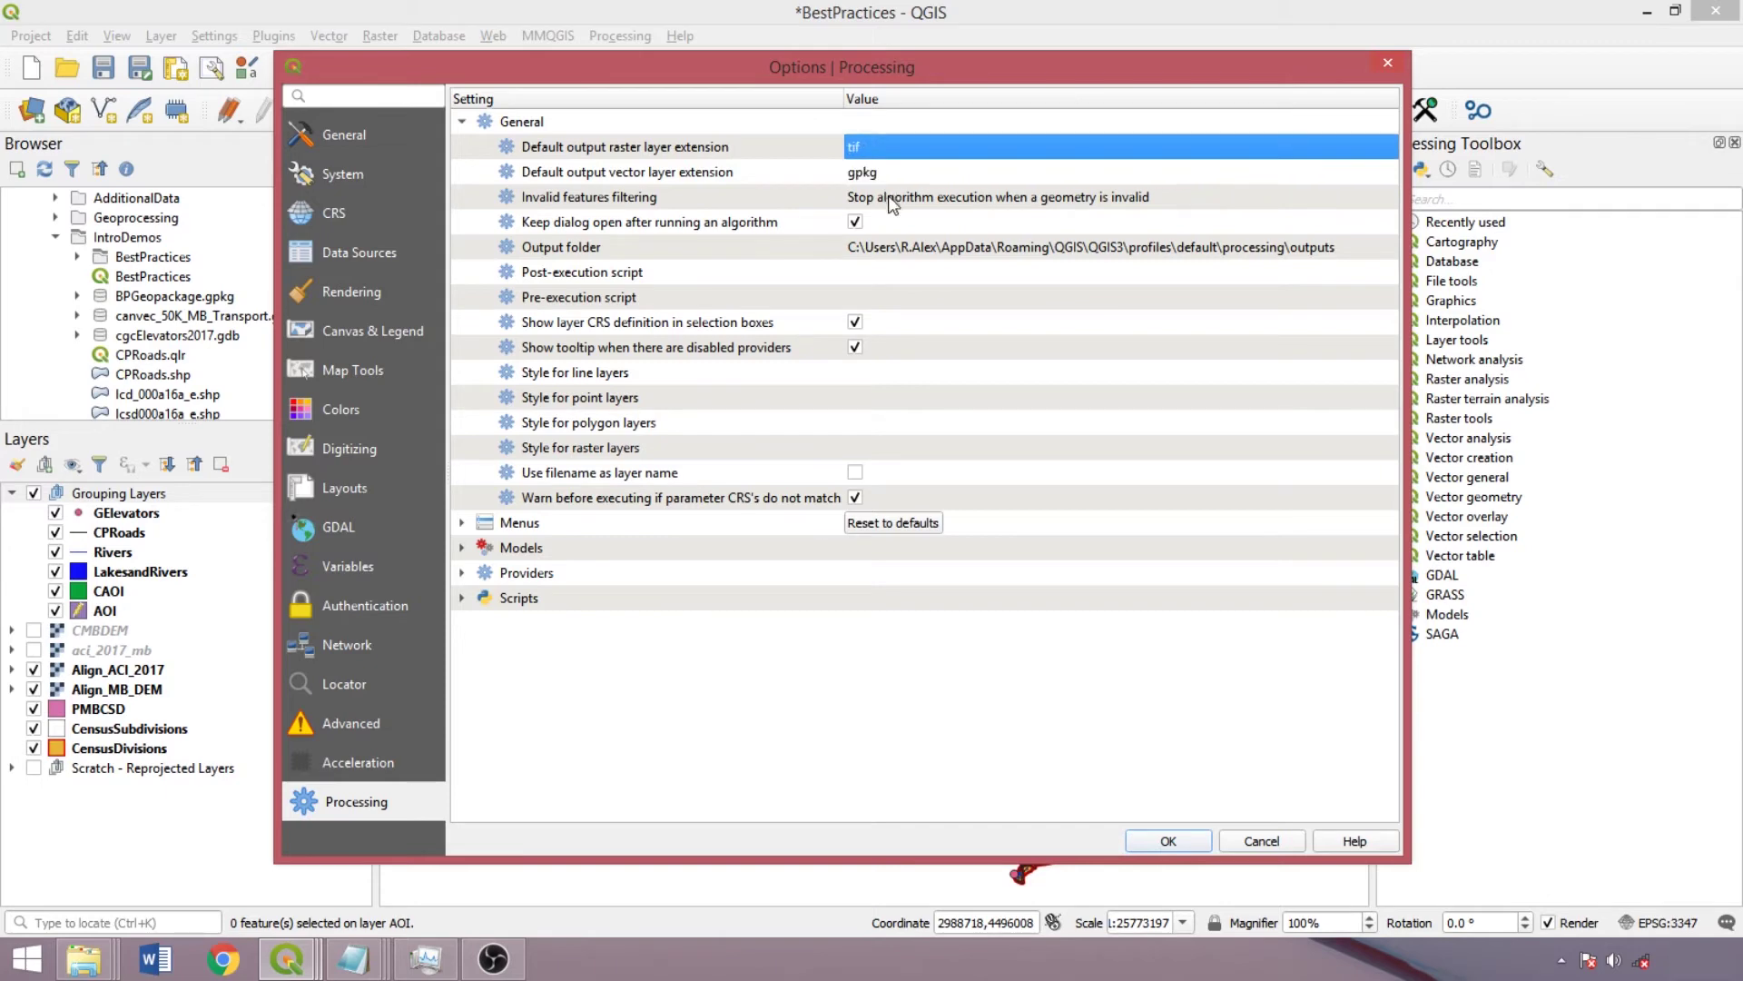
{"action": "left_click", "coordinate": [1384, 205]}
{"action": "left_click", "coordinate": [1310, 206]}
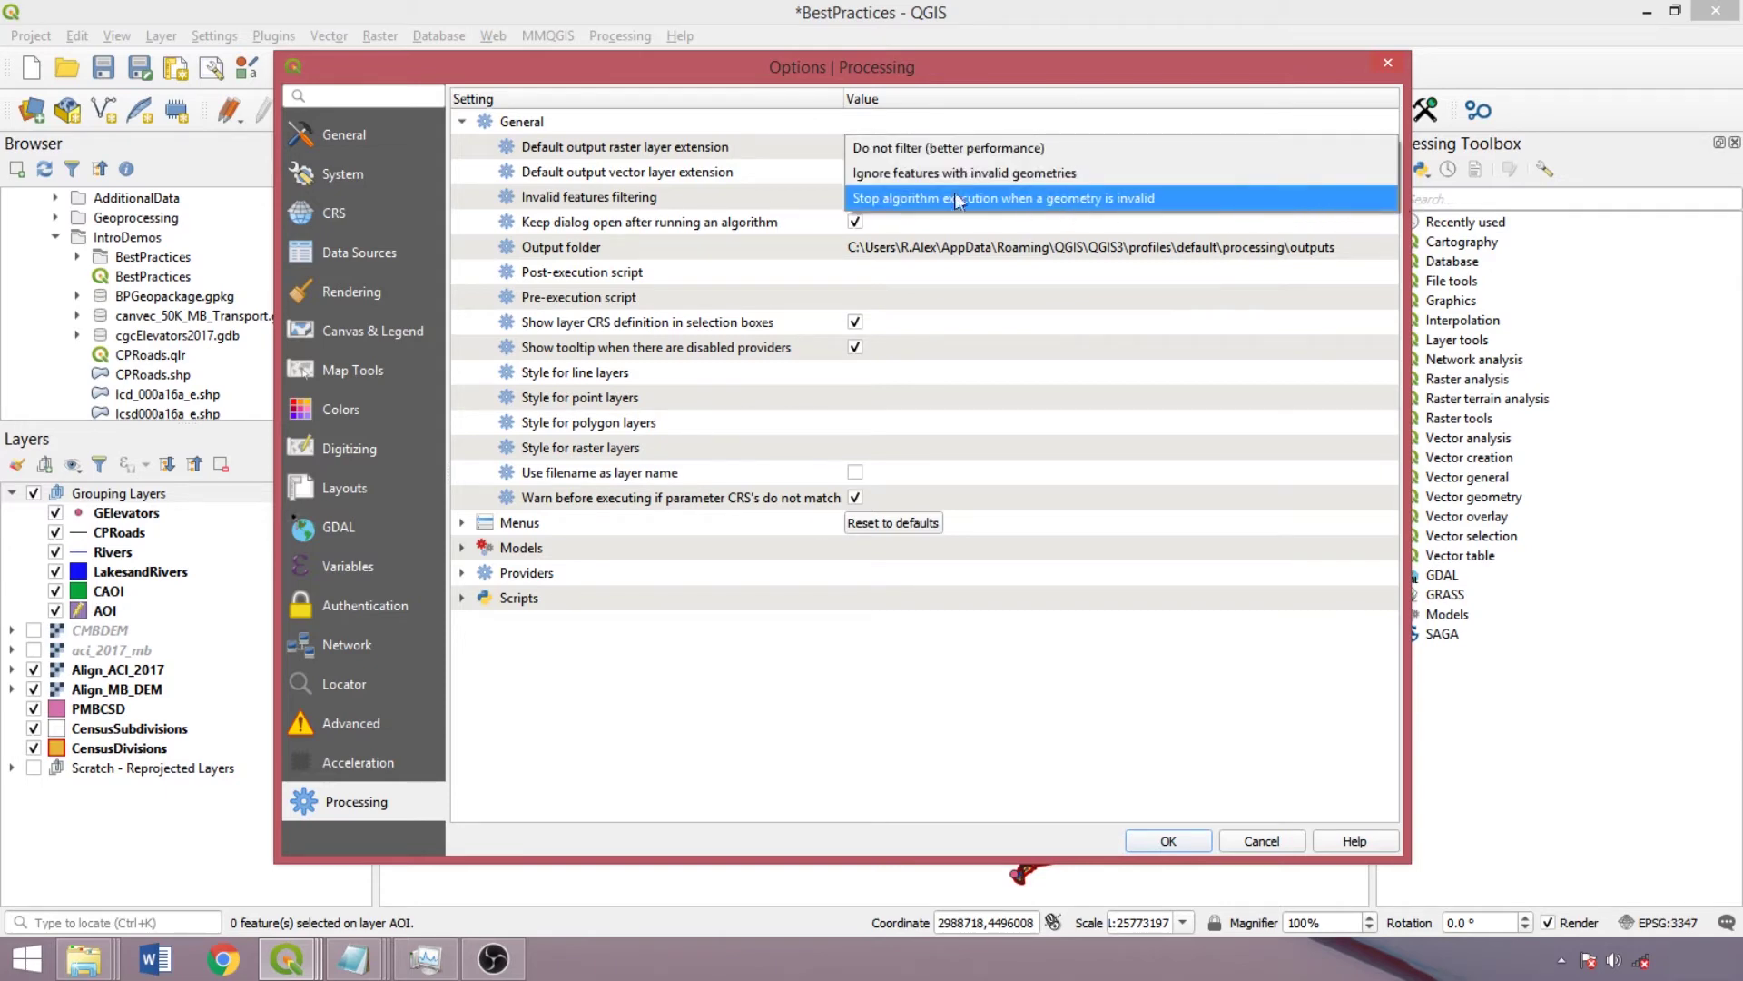
{"action": "left_click", "coordinate": [1072, 208]}
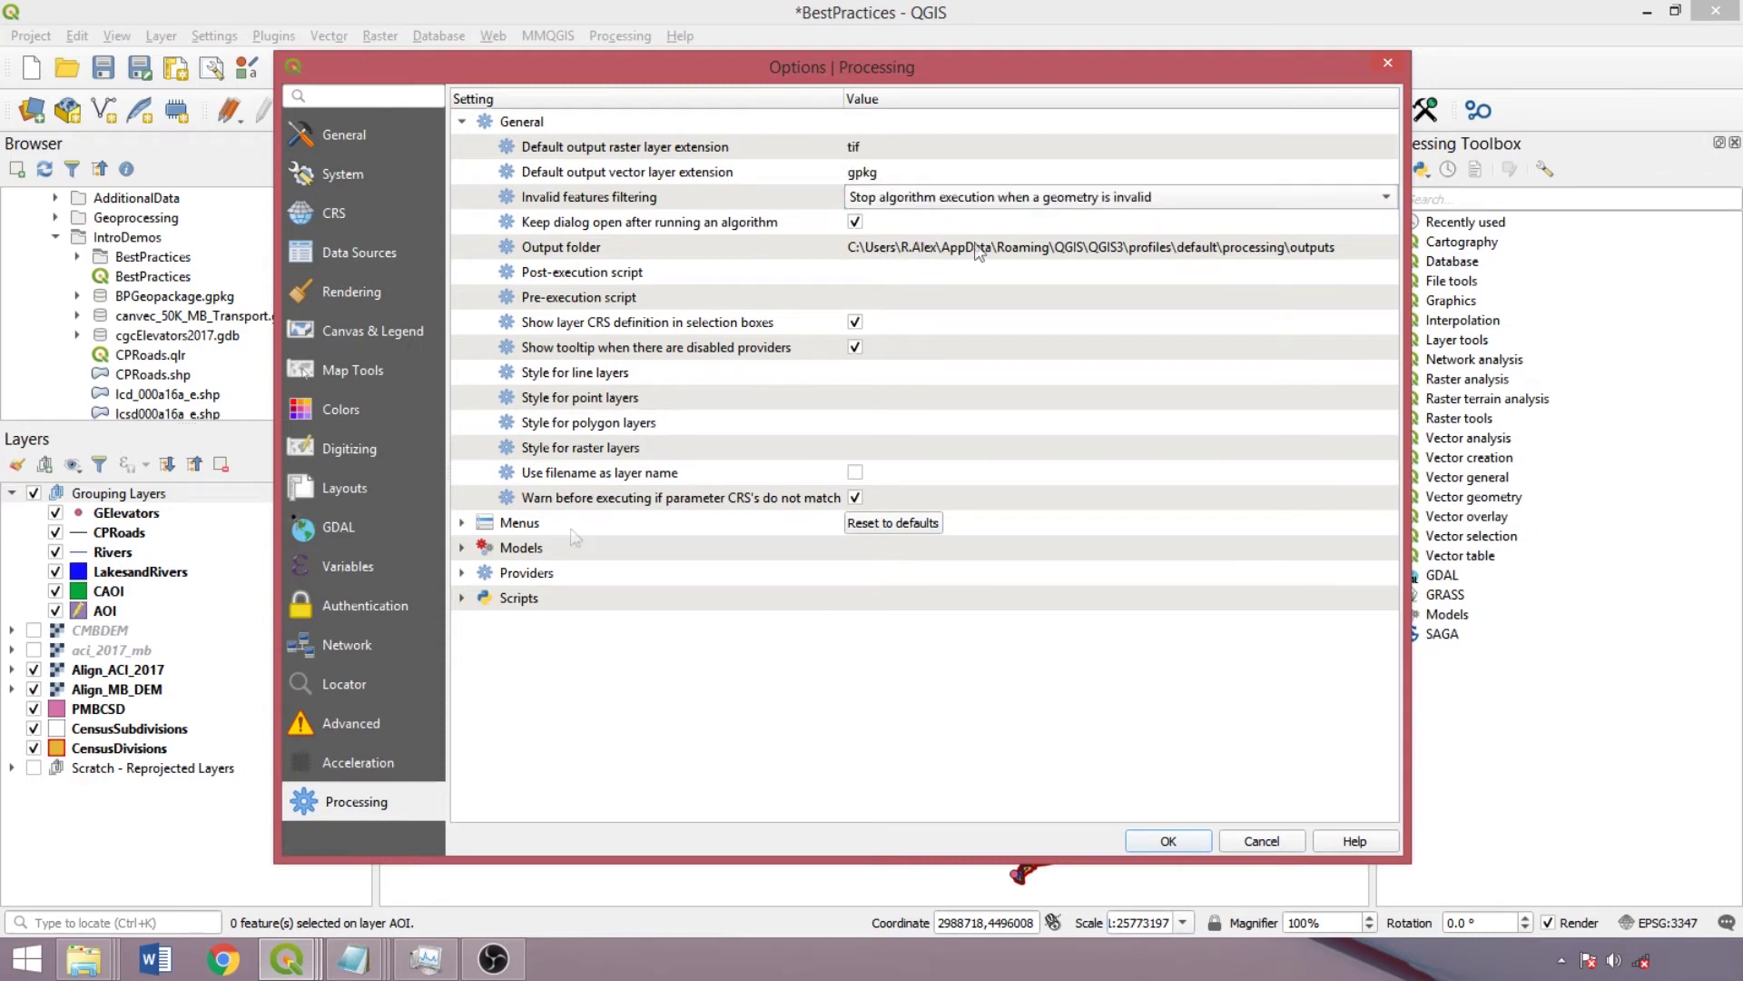
Edit the menu settings for QGIS (native c++) Buffer and apply the processing options.
{"action": "left_click", "coordinate": [462, 523]}
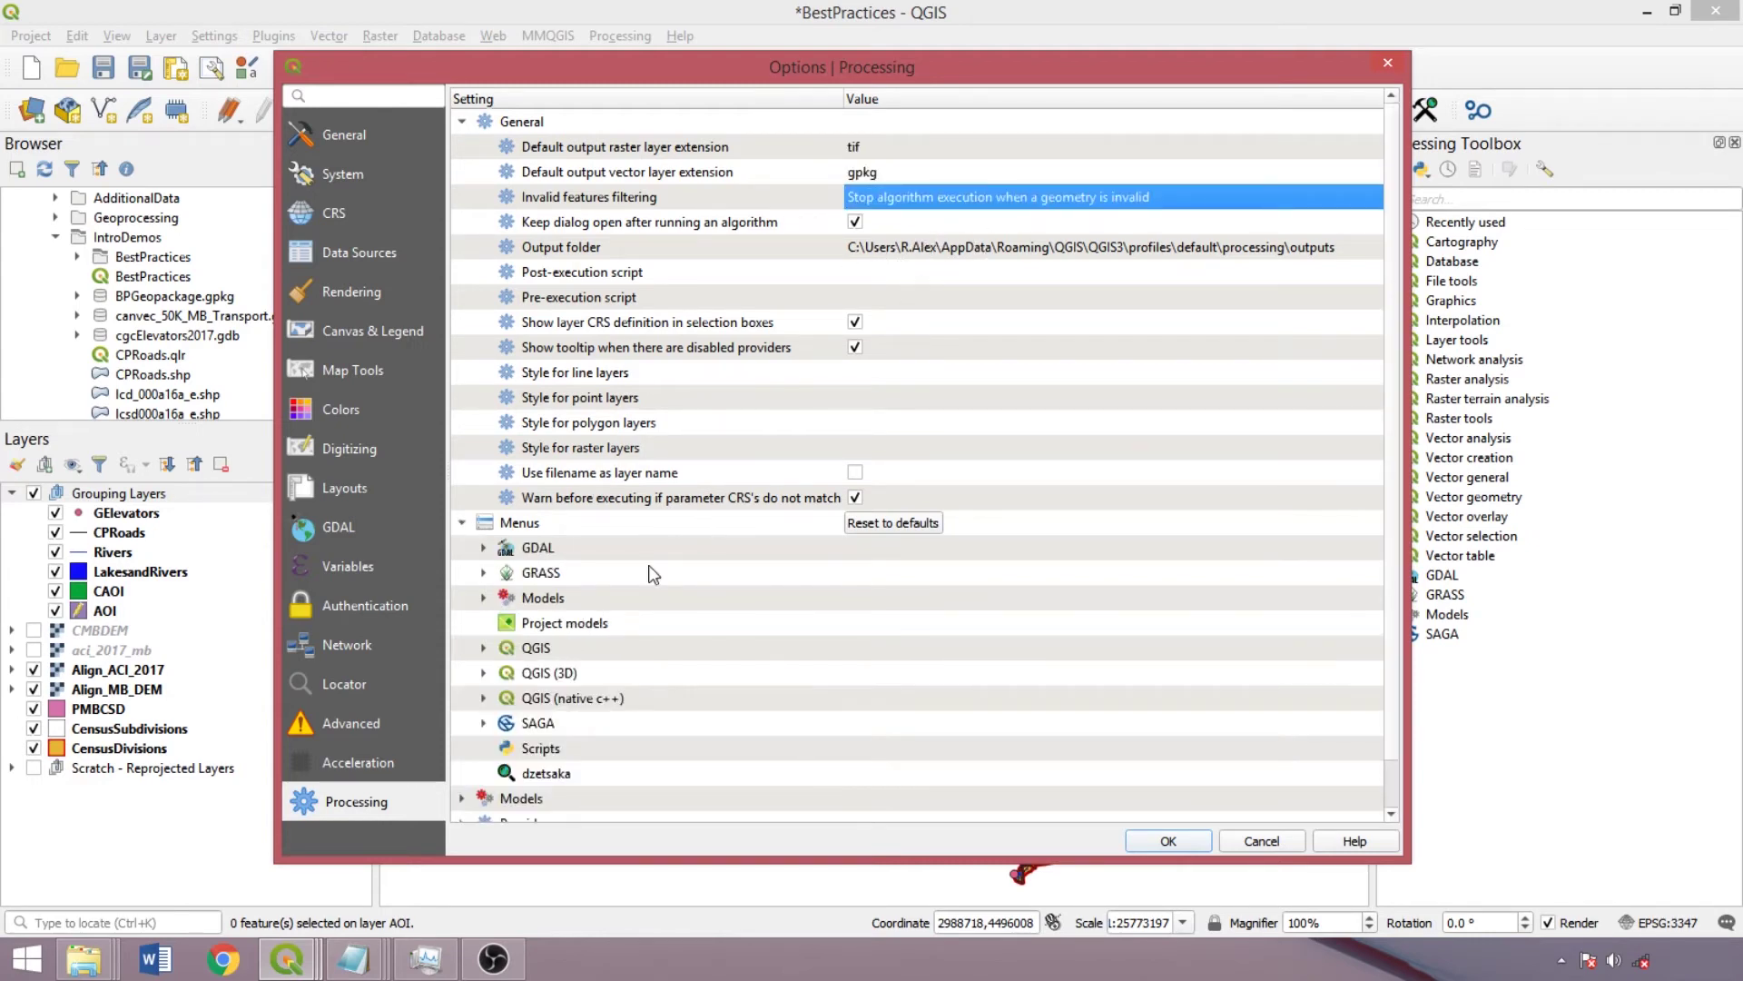
{"action": "scroll", "coordinate": [497, 688], "scroll_direction": "down", "scroll_amount": 1}
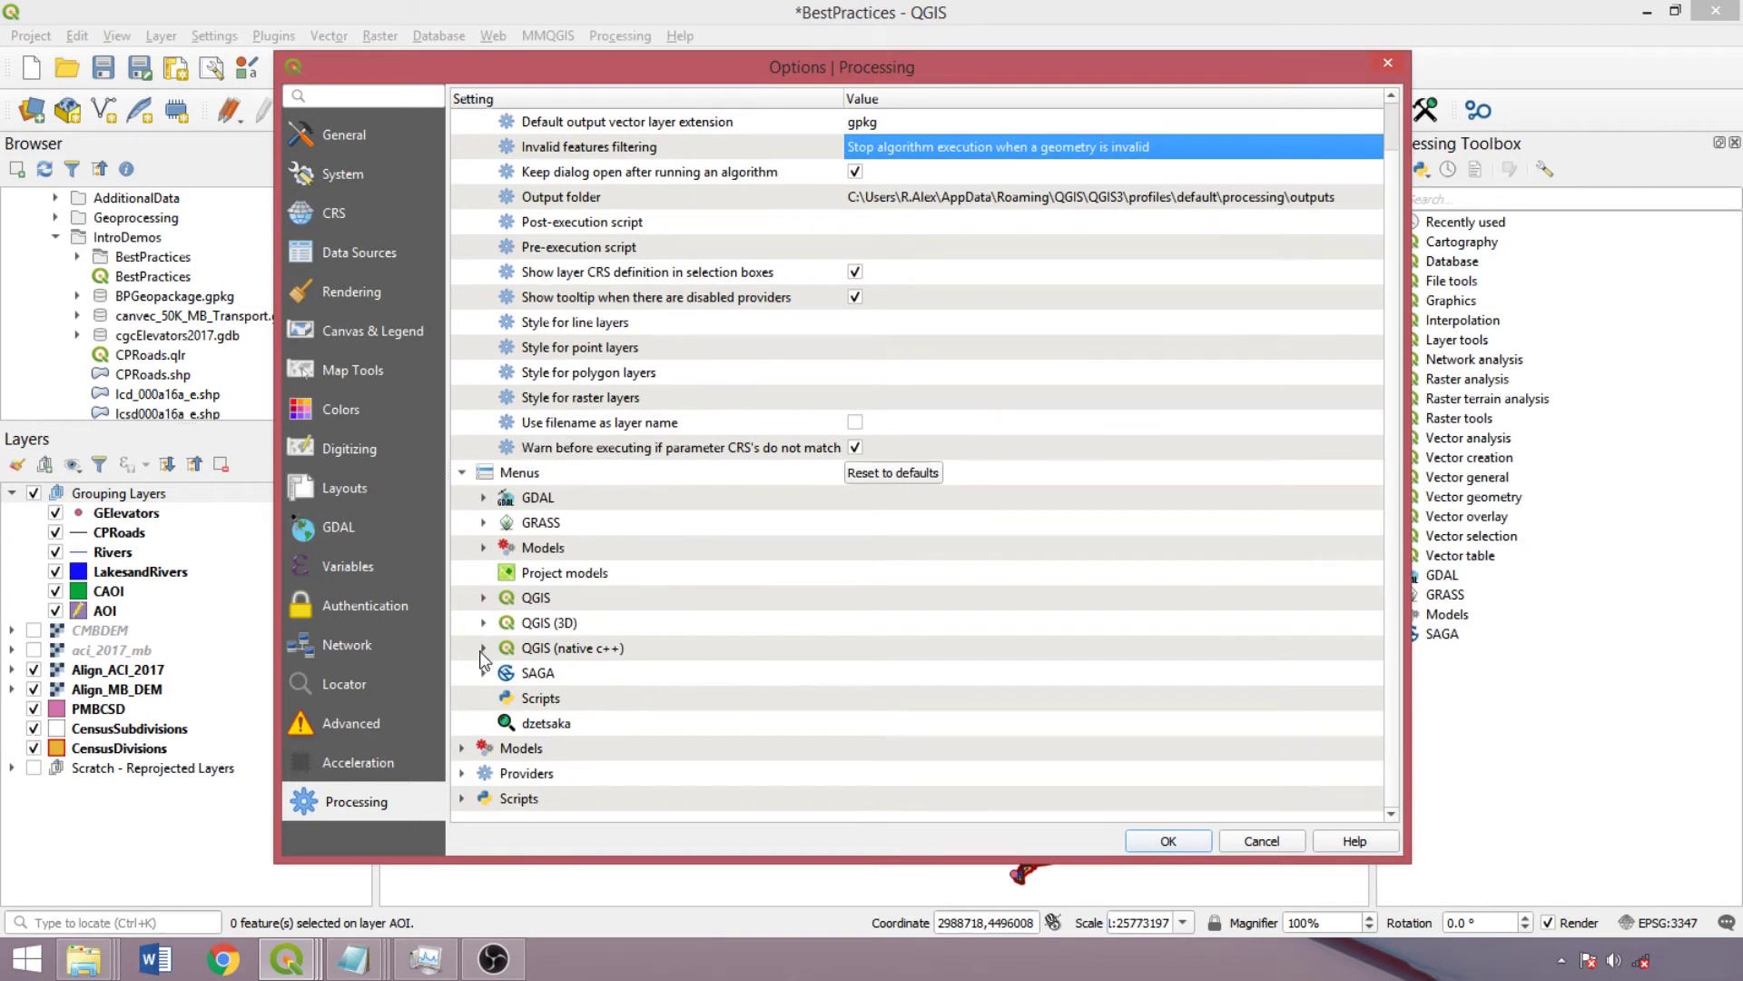
{"action": "left_click", "coordinate": [498, 652]}
{"action": "scroll", "coordinate": [617, 645], "scroll_direction": "down", "scroll_amount": 4}
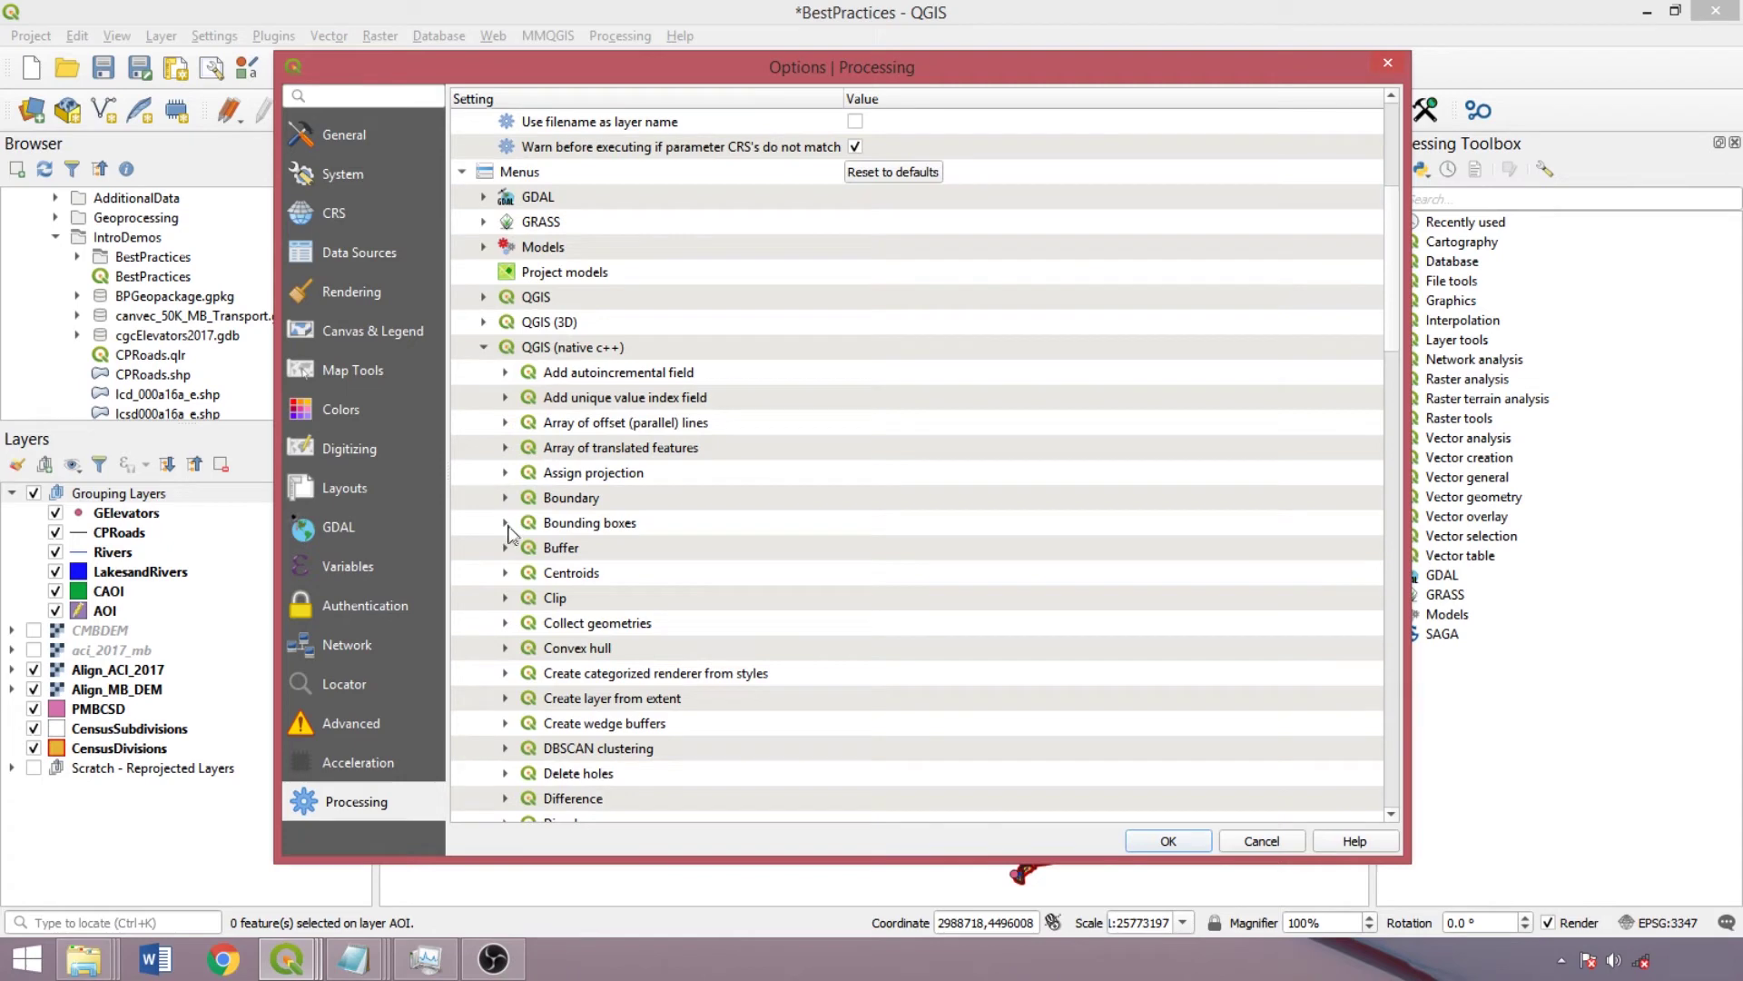
{"action": "left_click", "coordinate": [506, 547]}
{"action": "scroll", "coordinate": [715, 561], "scroll_direction": "down", "scroll_amount": 1}
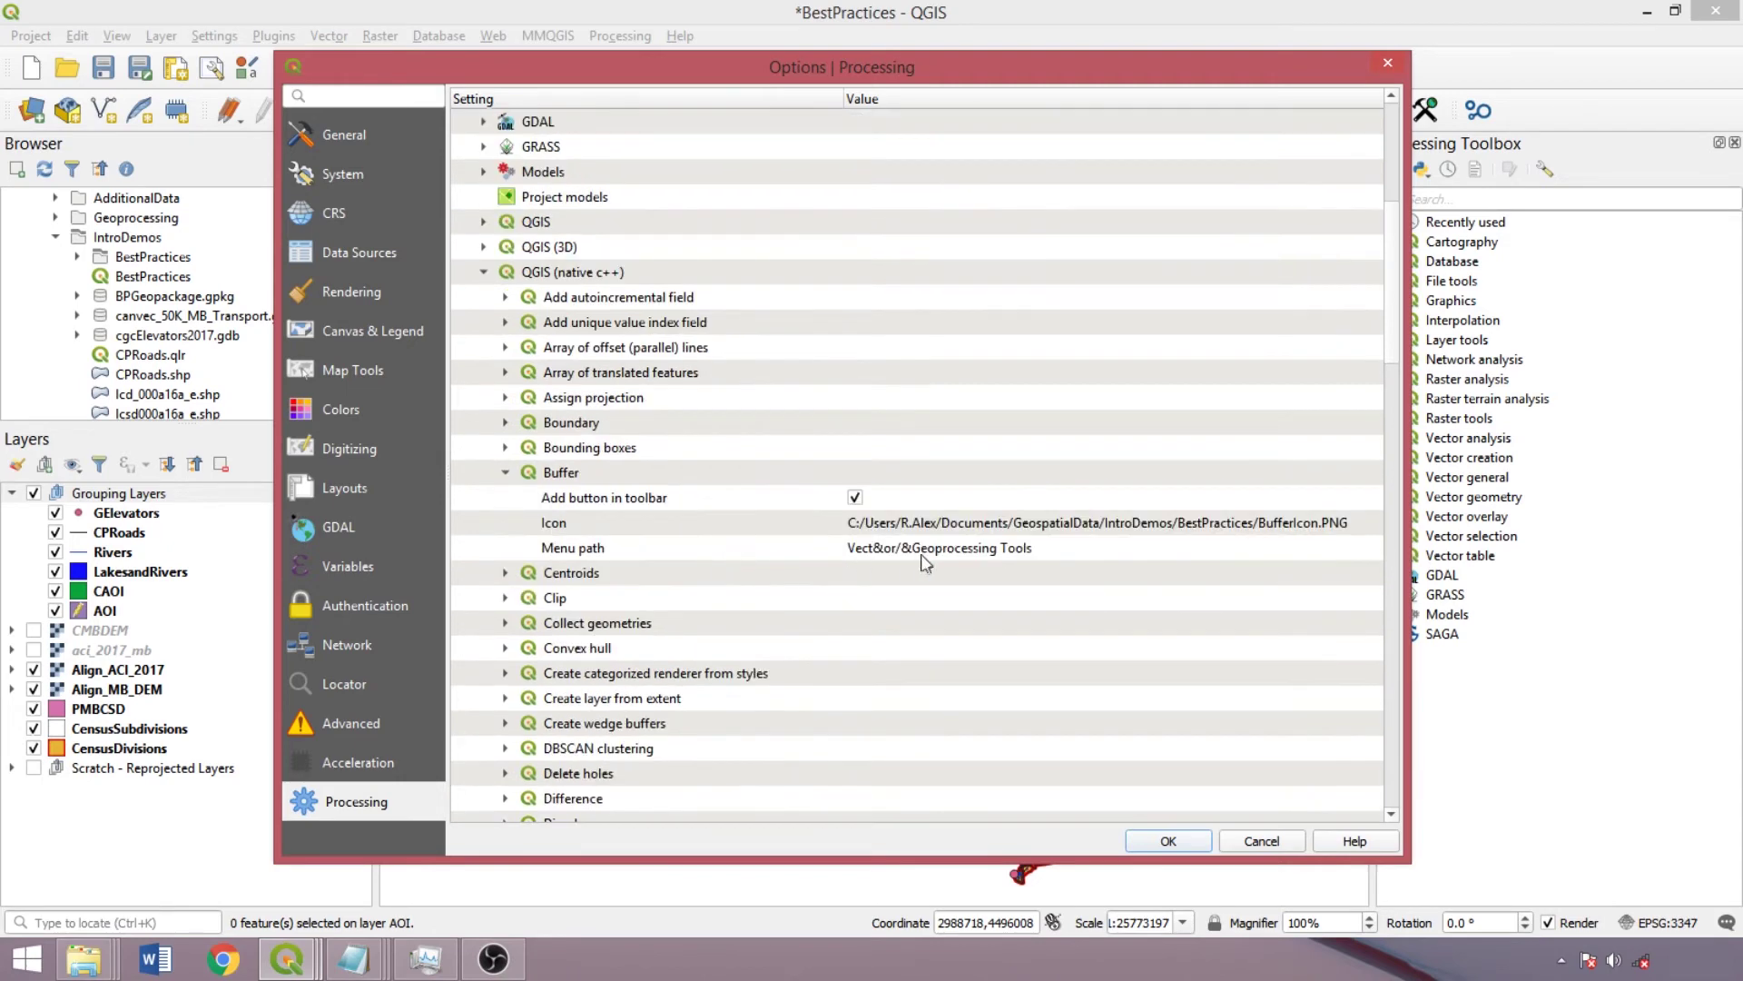
{"action": "double_click", "coordinate": [936, 549]}
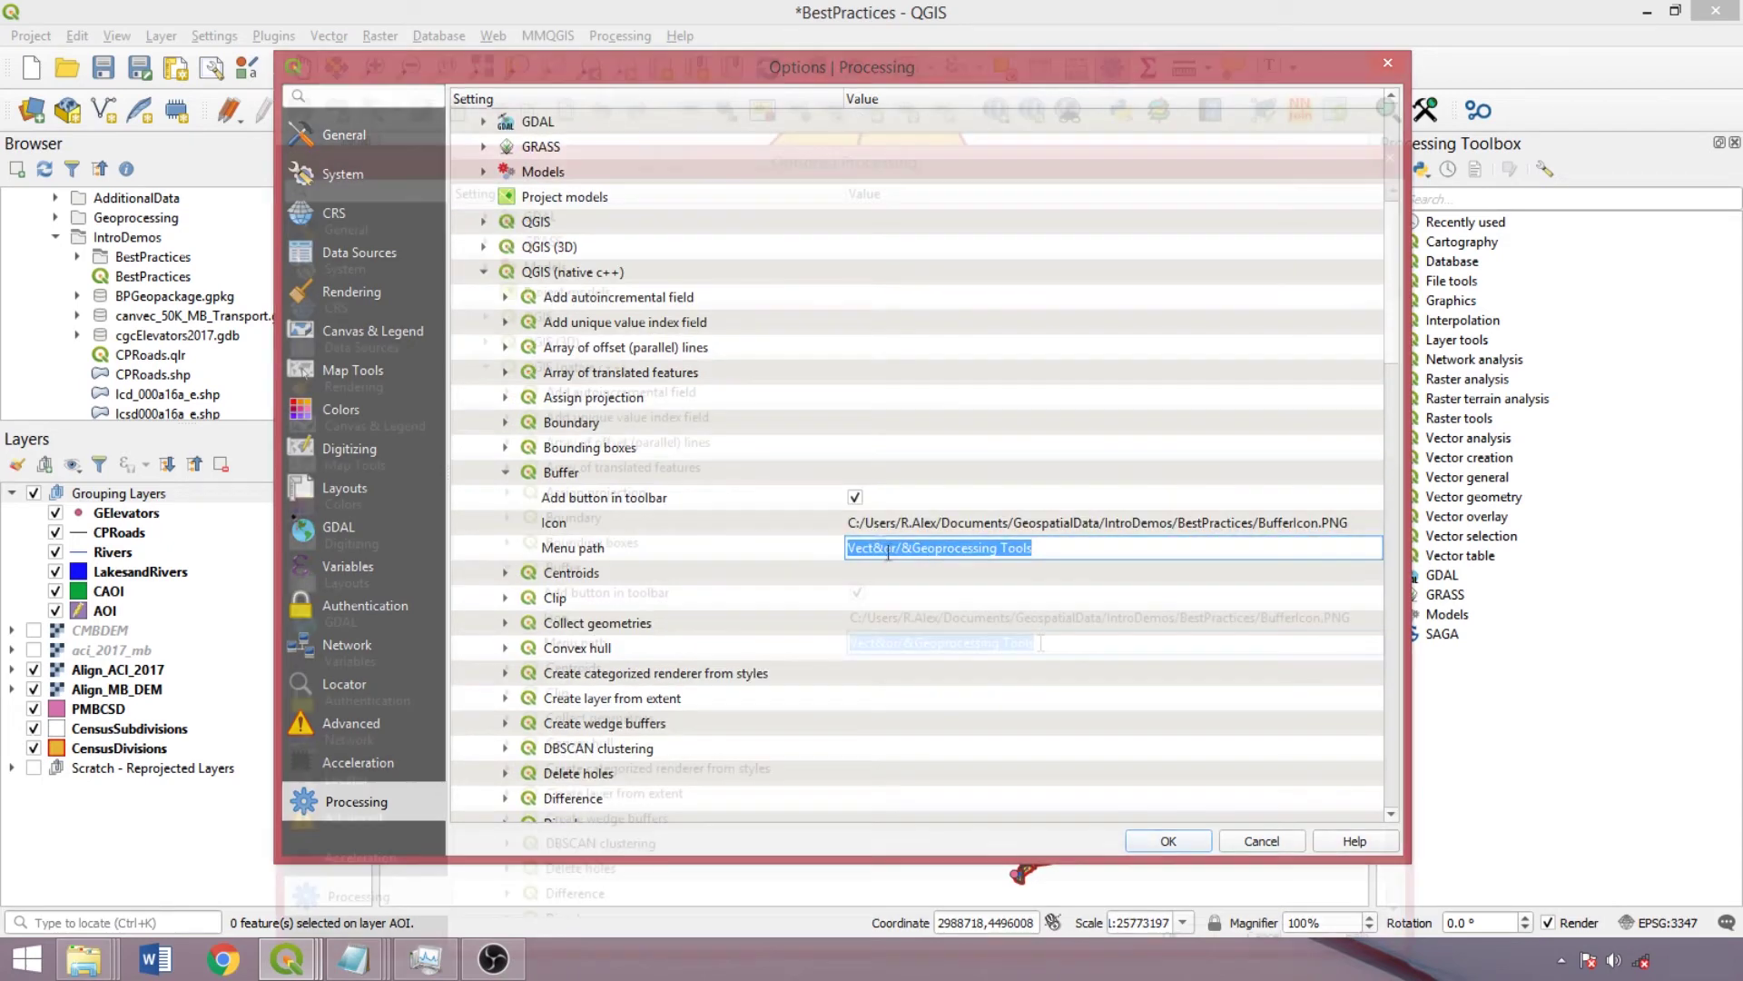
{"action": "left_click", "coordinate": [986, 615]}
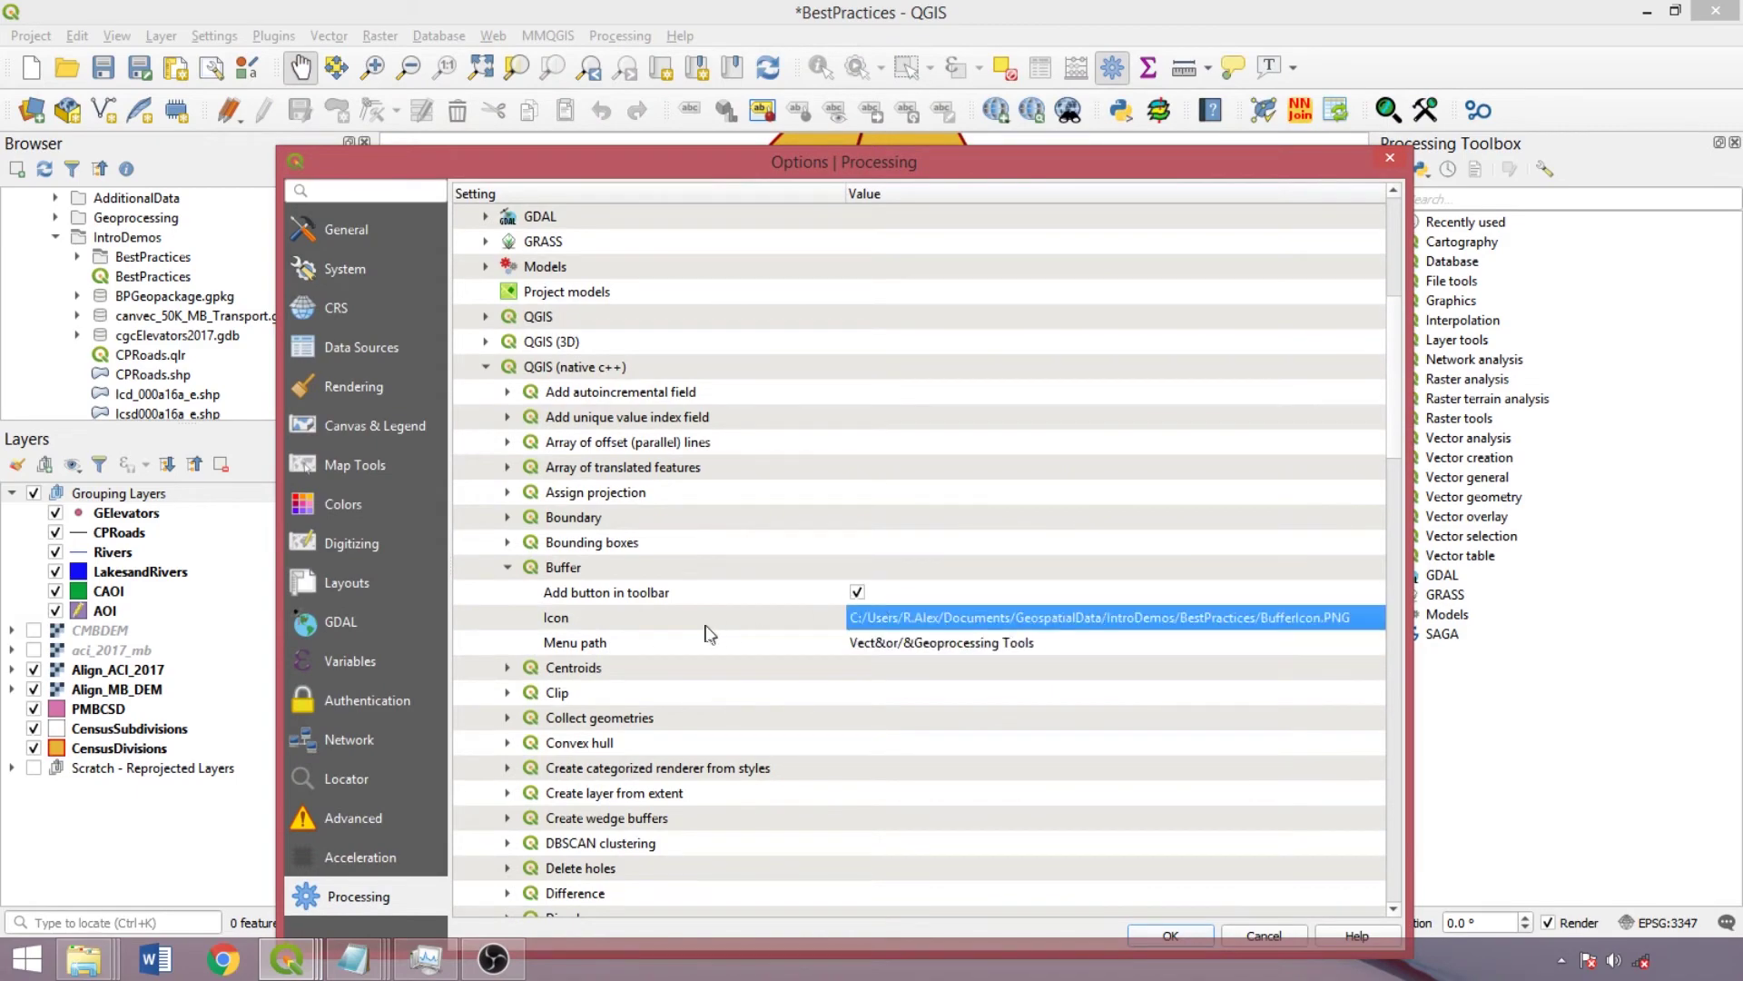
{"action": "left_click", "coordinate": [1170, 935]}
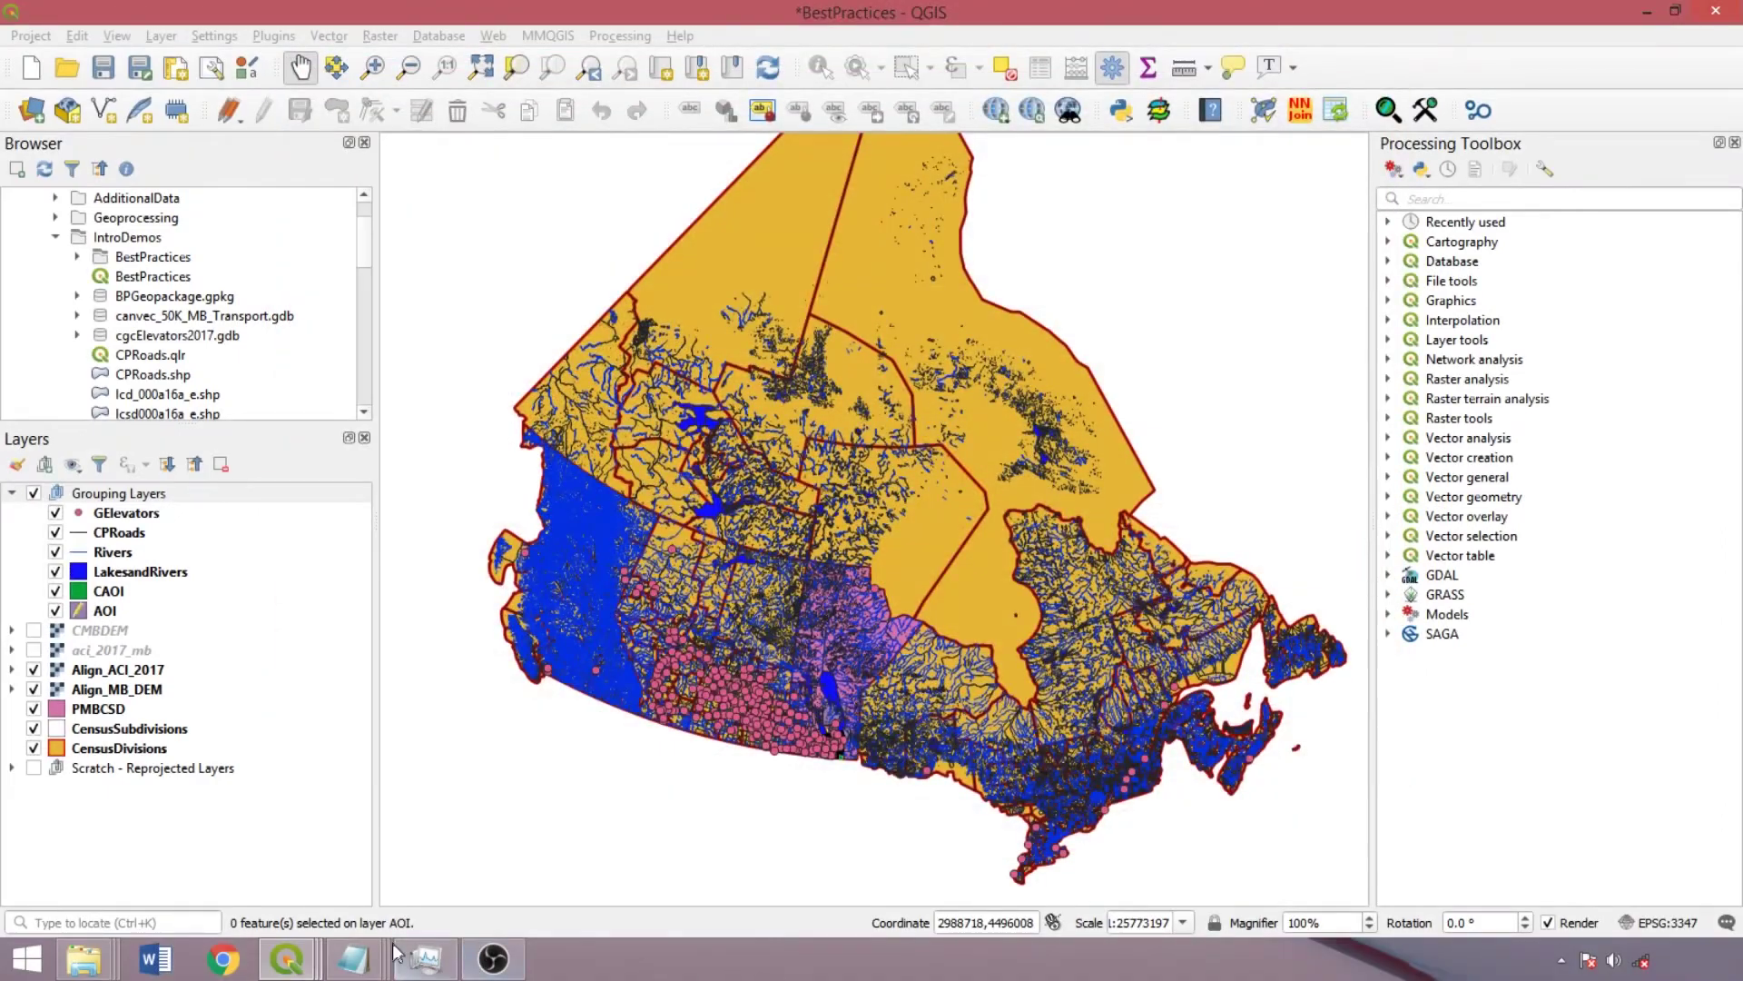
Switch to the Projet sans titre QGIS window from the taskbar previews.
{"action": "mouse_move", "coordinate": [288, 961]}
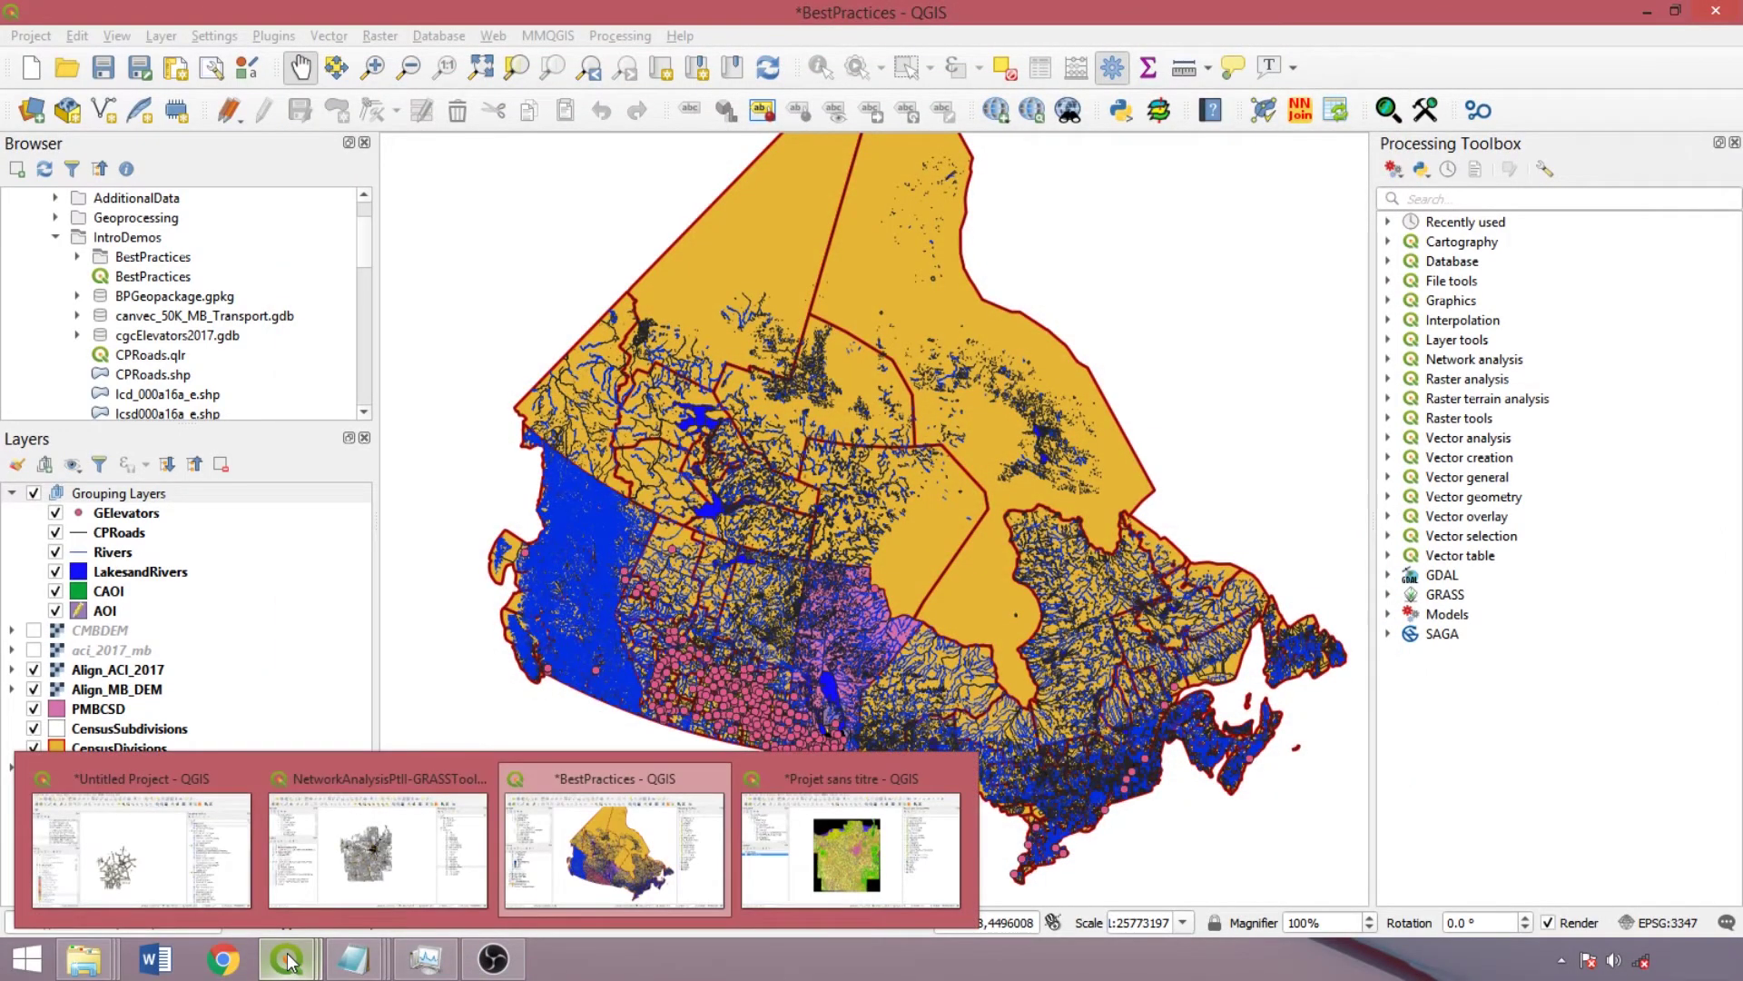
{"action": "left_click", "coordinate": [849, 838]}
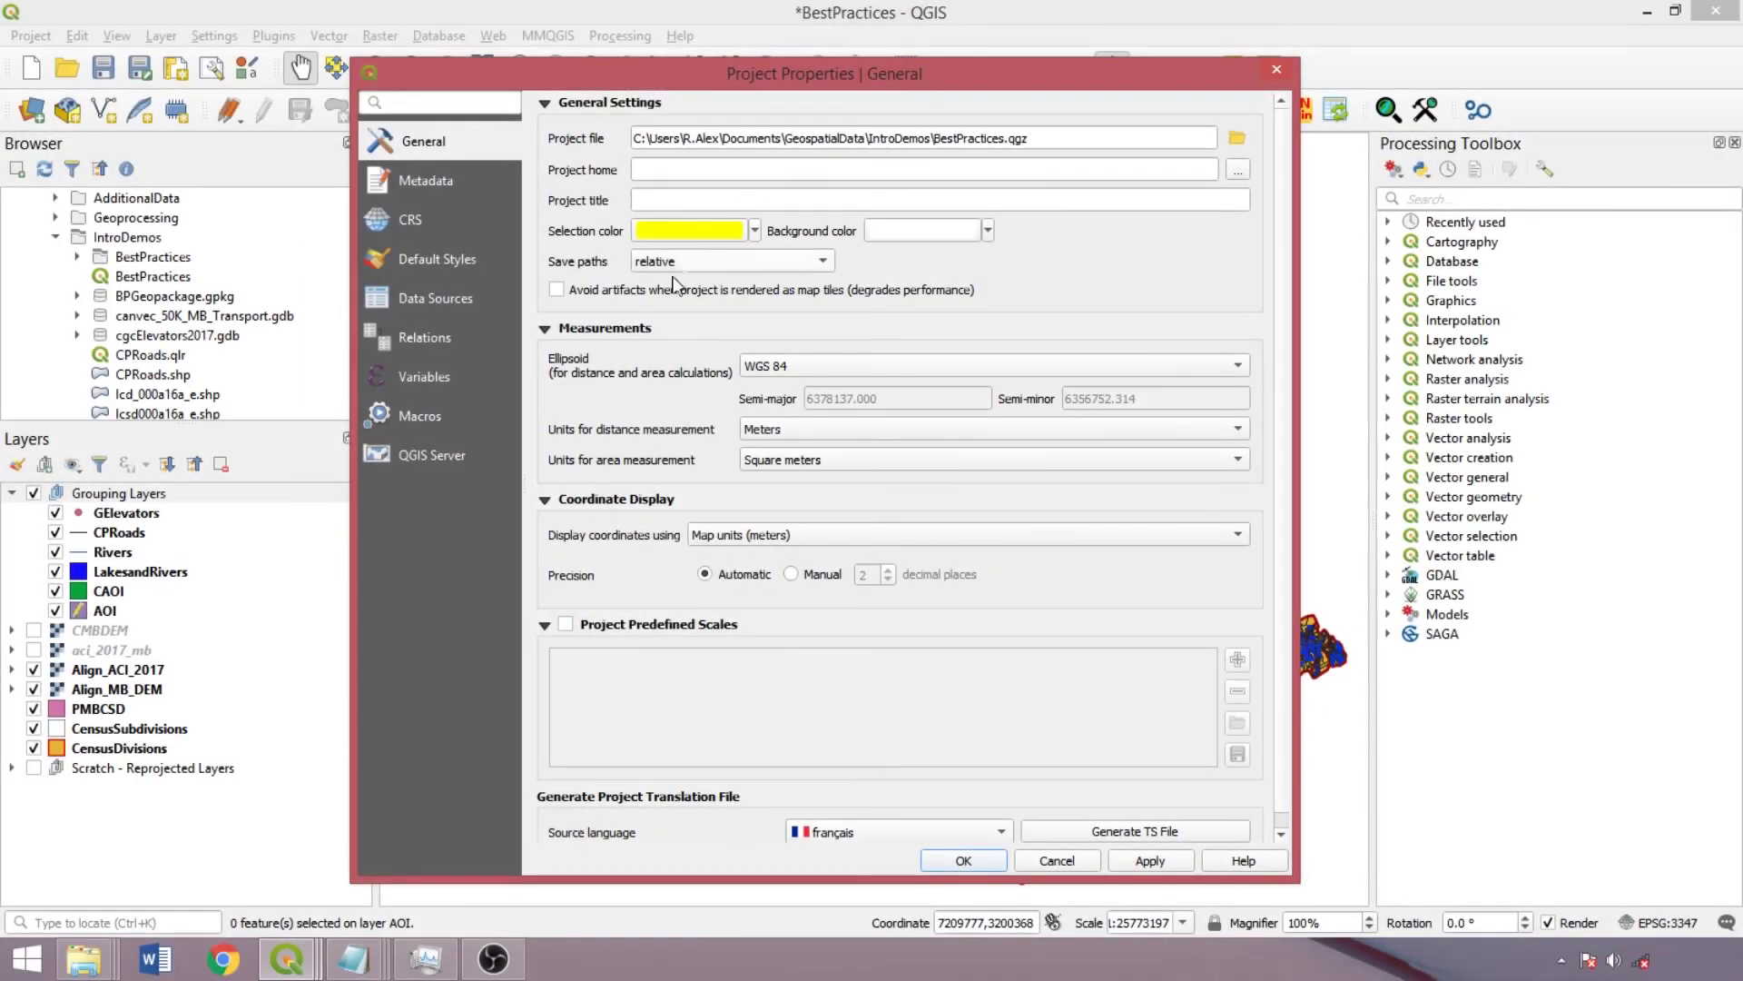
Keep file paths relative, review Default Styles, then start a new relation on the Relations page.
{"action": "left_click", "coordinate": [688, 262]}
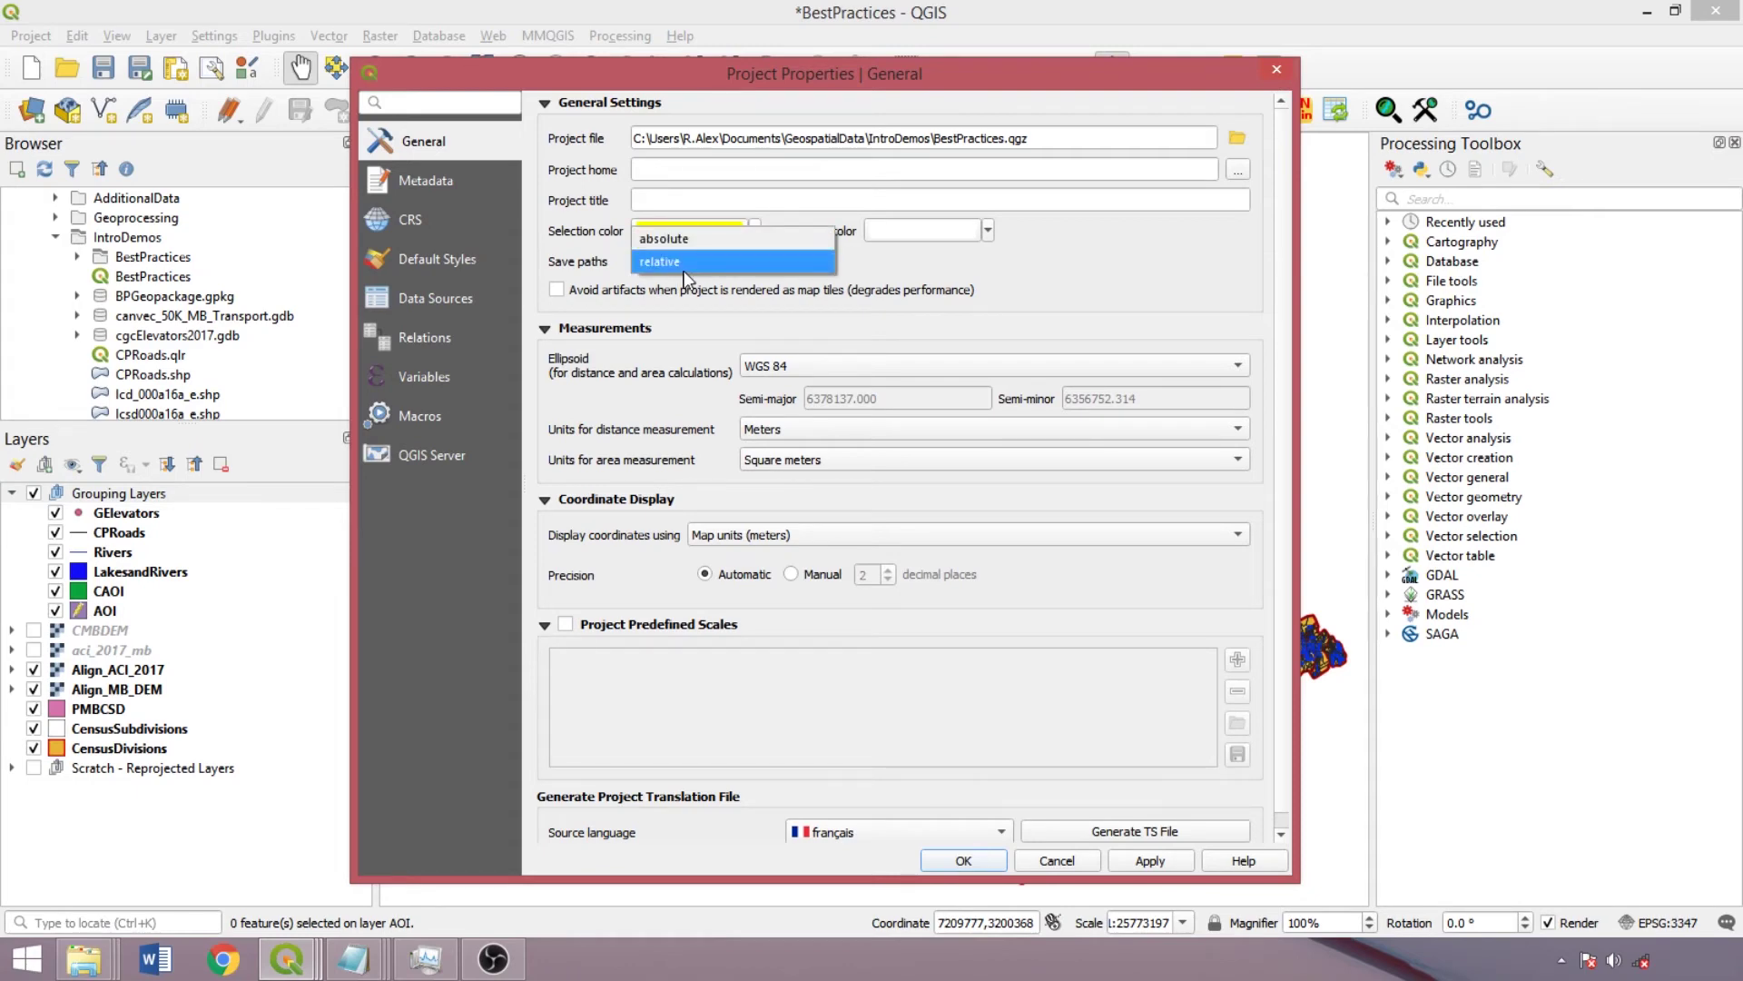
{"action": "left_click", "coordinate": [688, 261]}
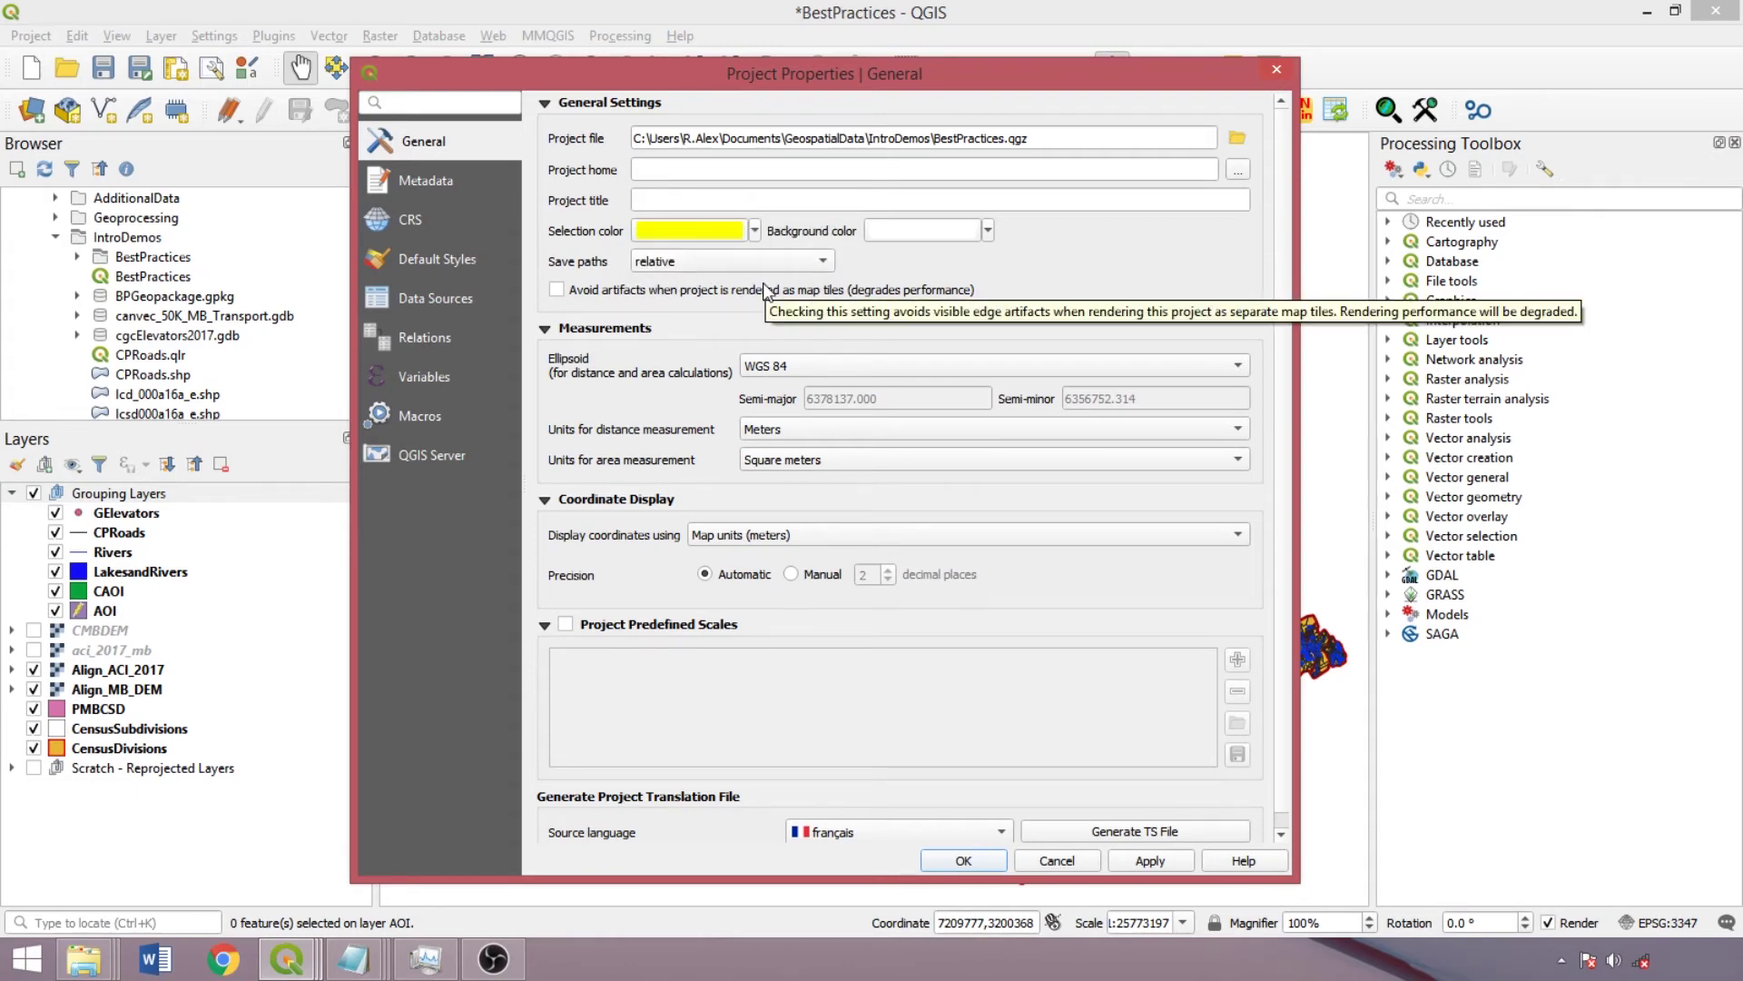
{"action": "left_click", "coordinate": [486, 259]}
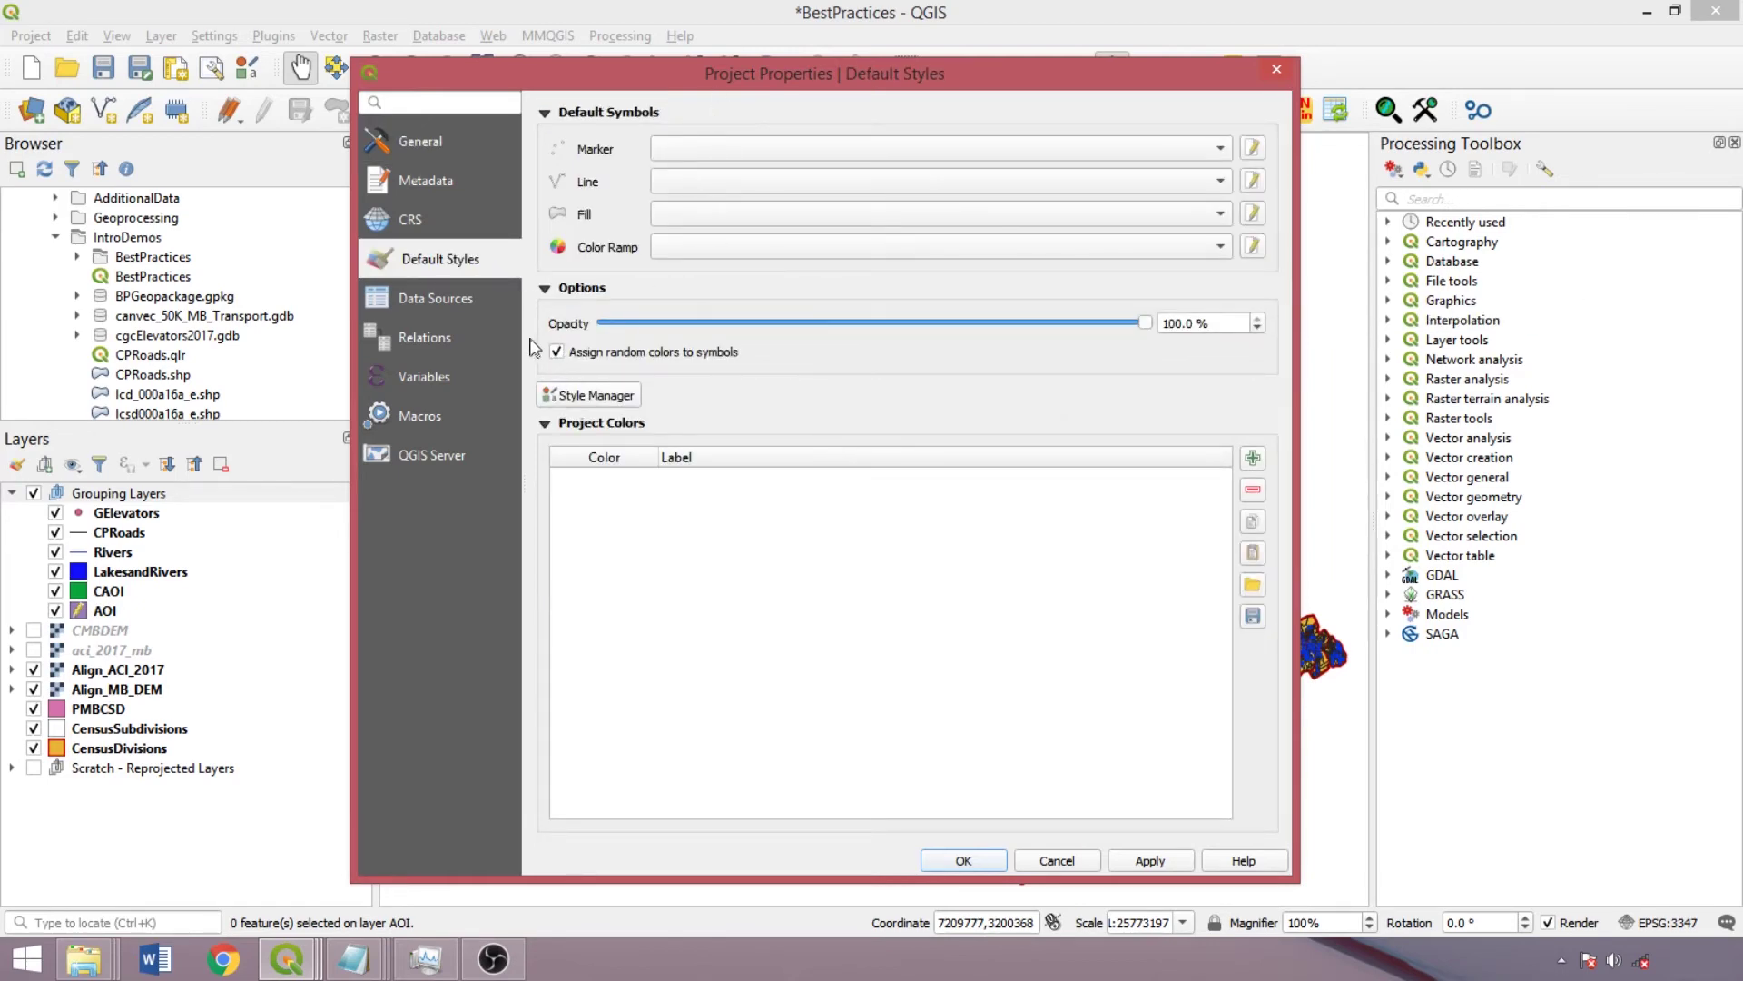
{"action": "left_click", "coordinate": [450, 334]}
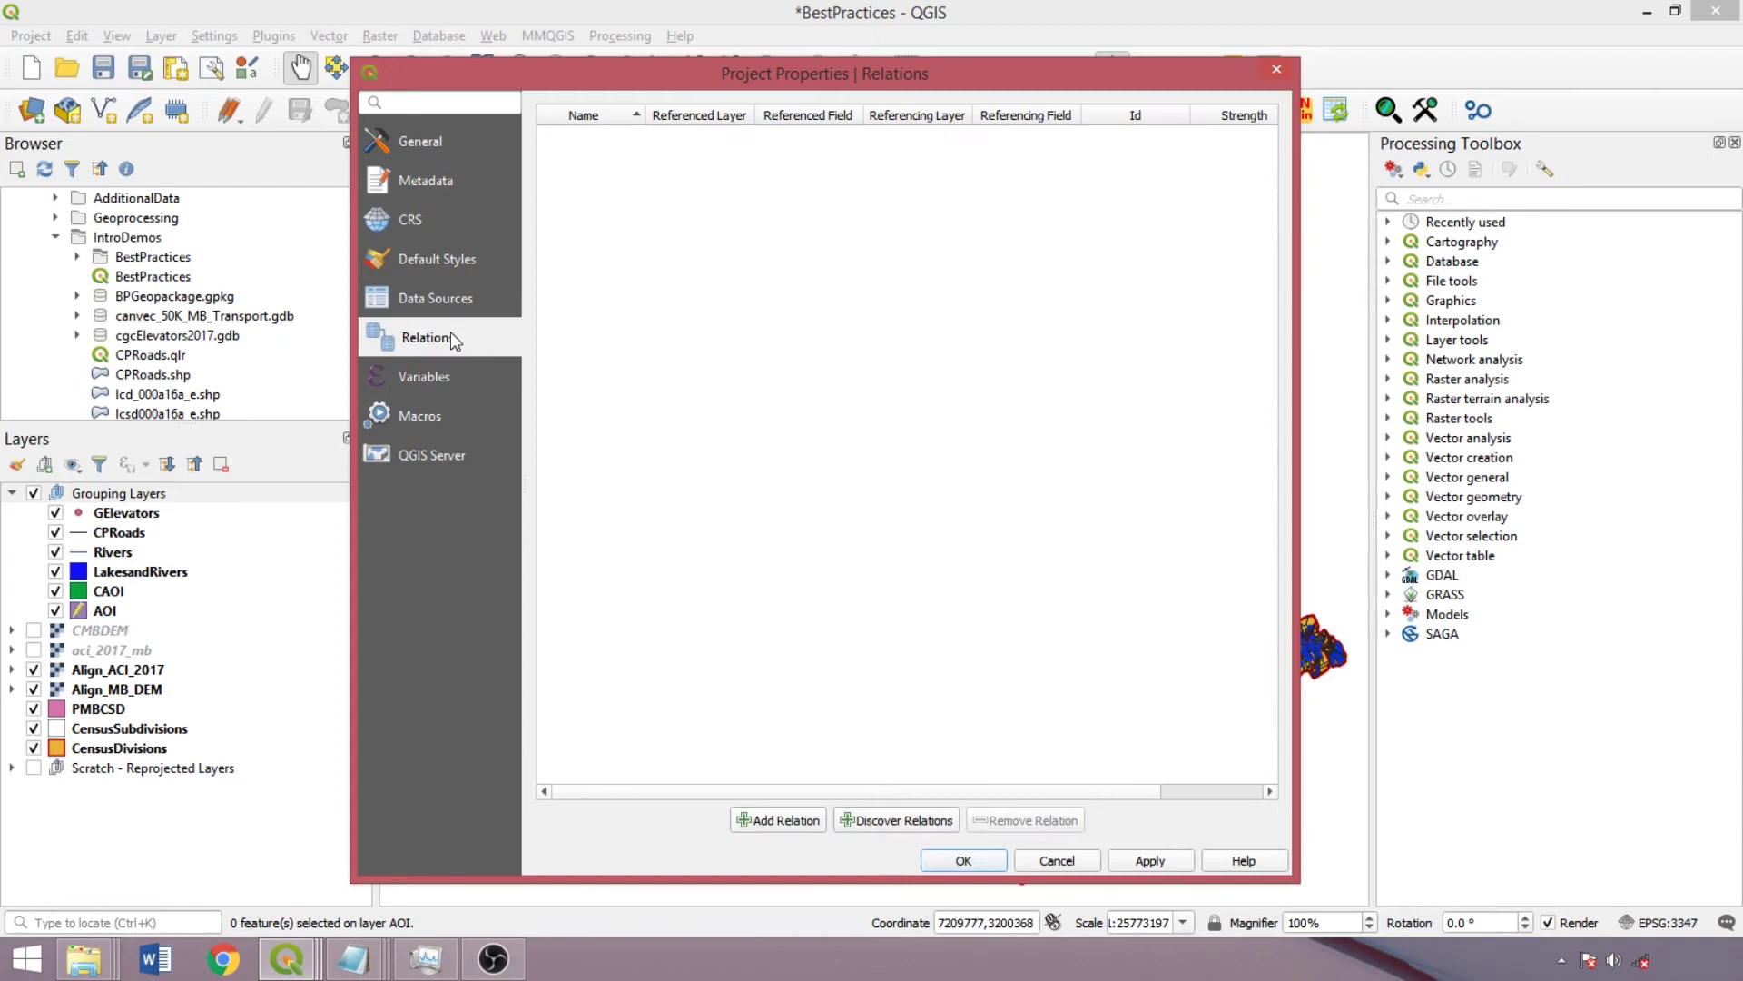
{"action": "left_click", "coordinate": [783, 820]}
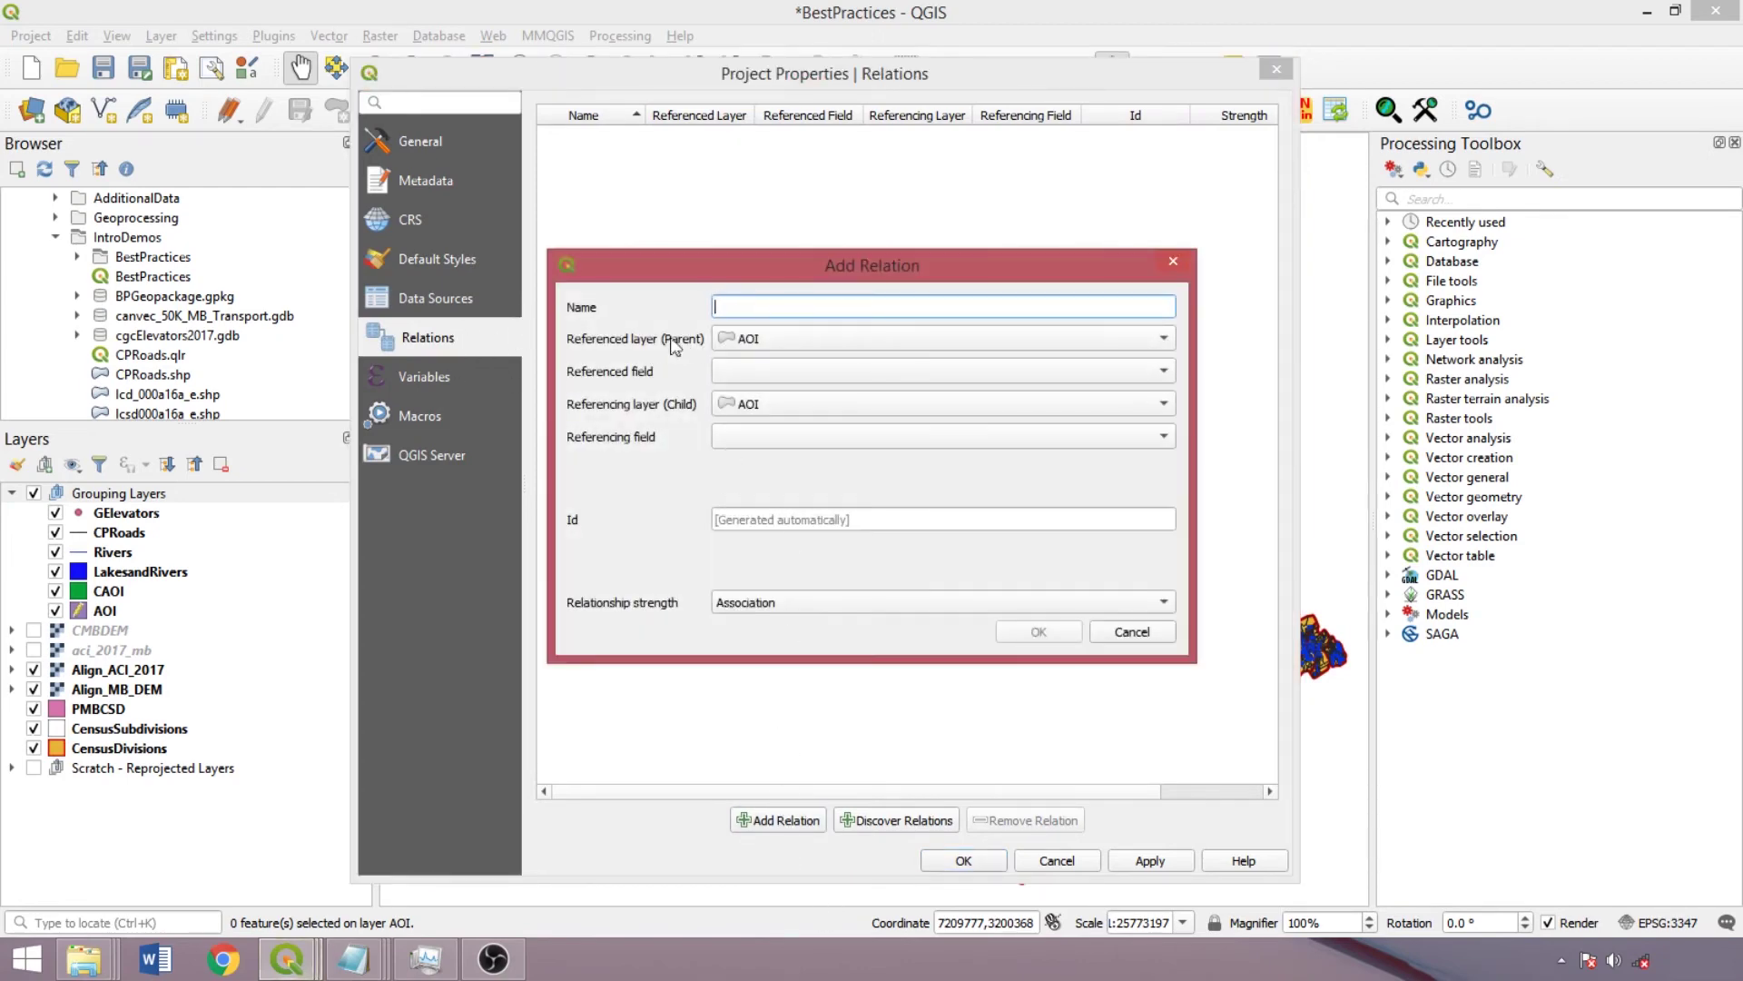
Link child CensusSubdivisions to parent CensusDivisions on CDUID, then close Project Properties.
{"action": "left_click", "coordinate": [792, 406]}
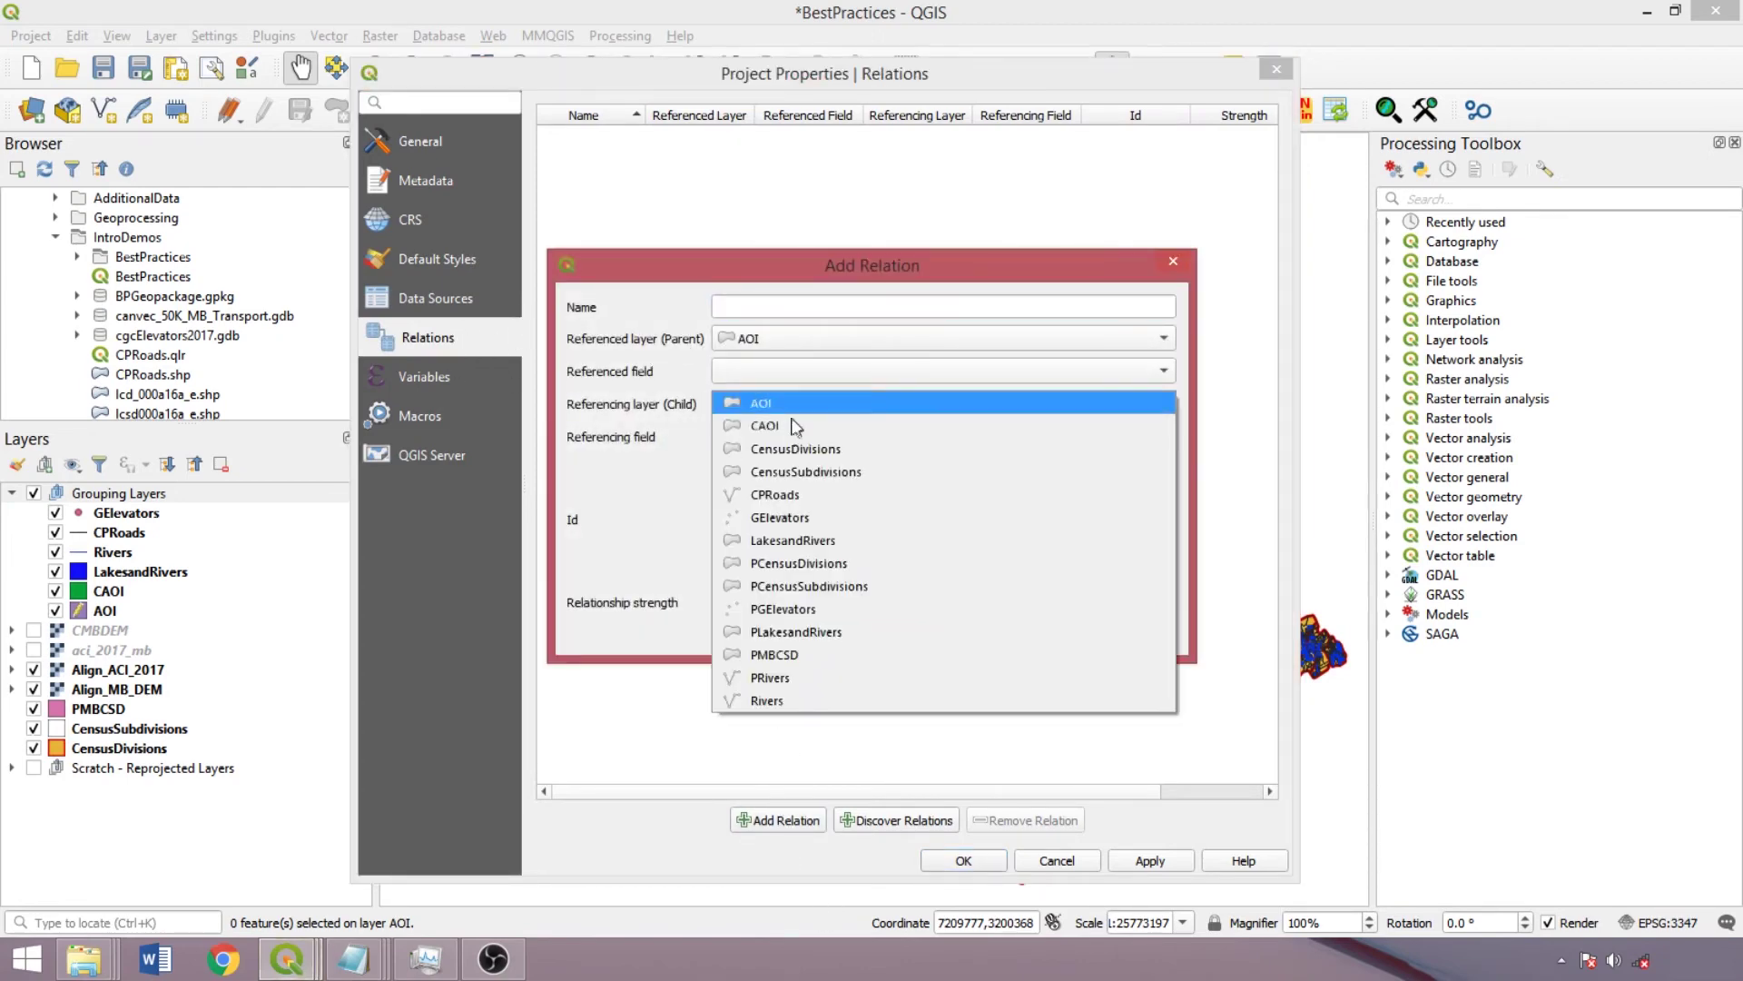
{"action": "left_click", "coordinate": [800, 488]}
{"action": "left_click", "coordinate": [784, 439]}
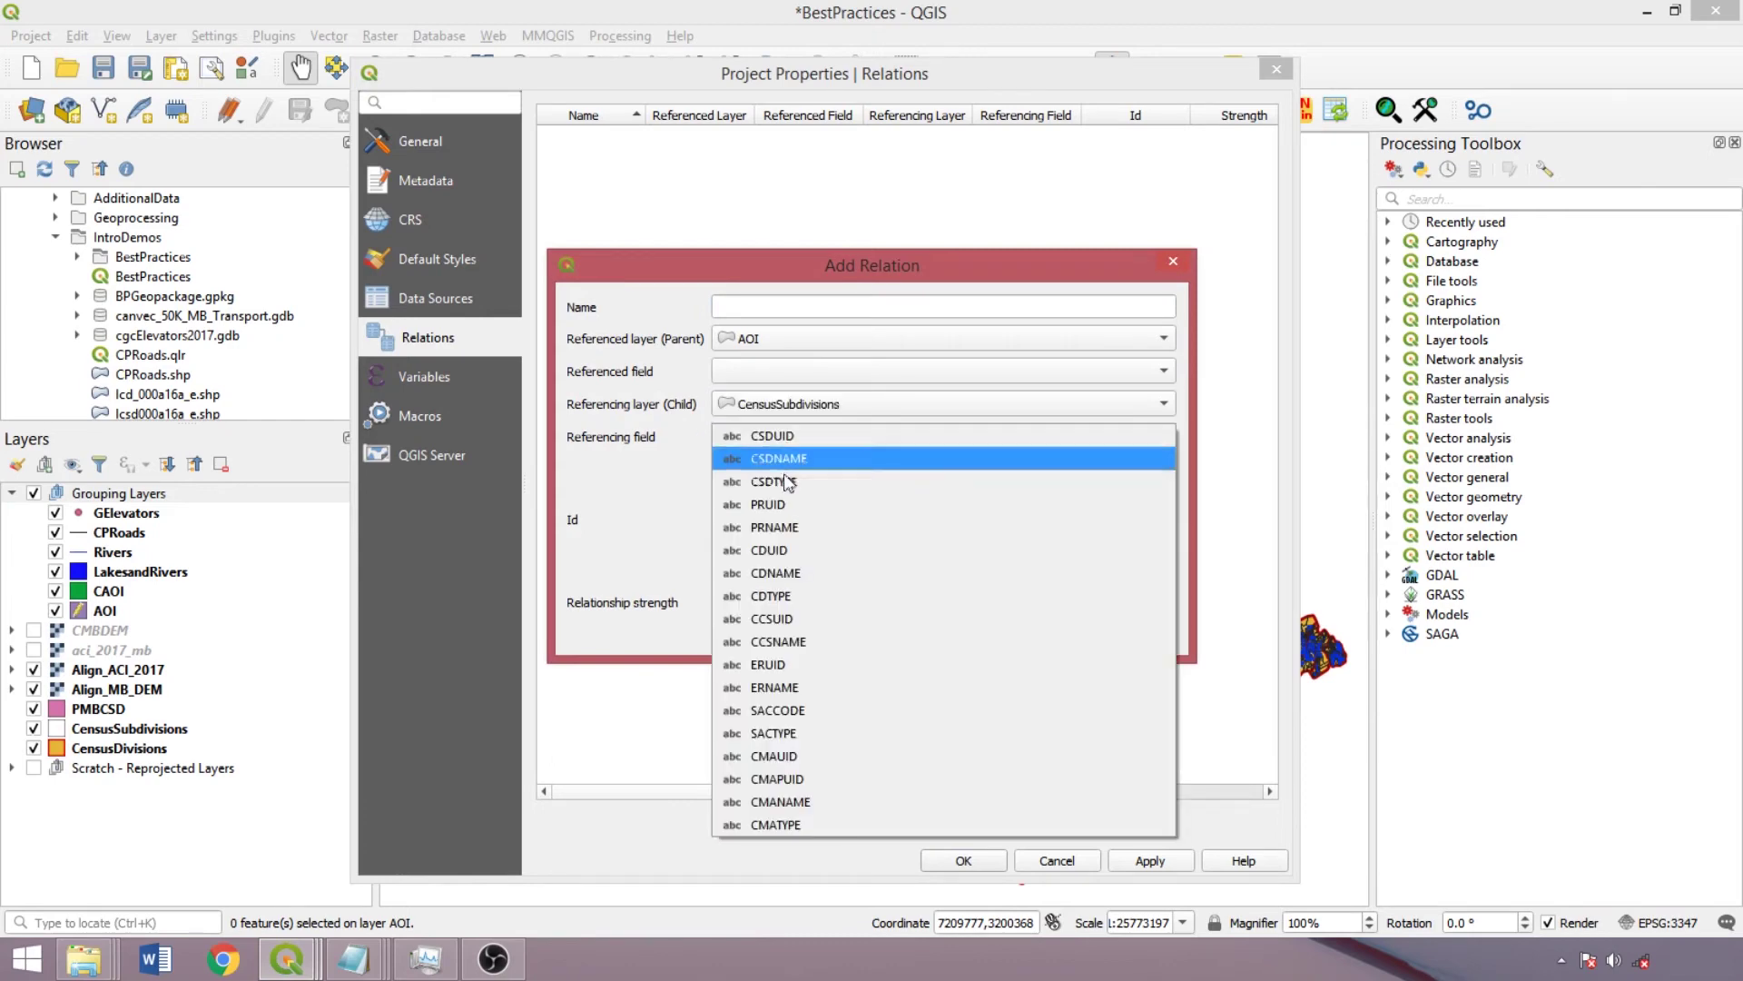
{"action": "left_click", "coordinate": [784, 551]}
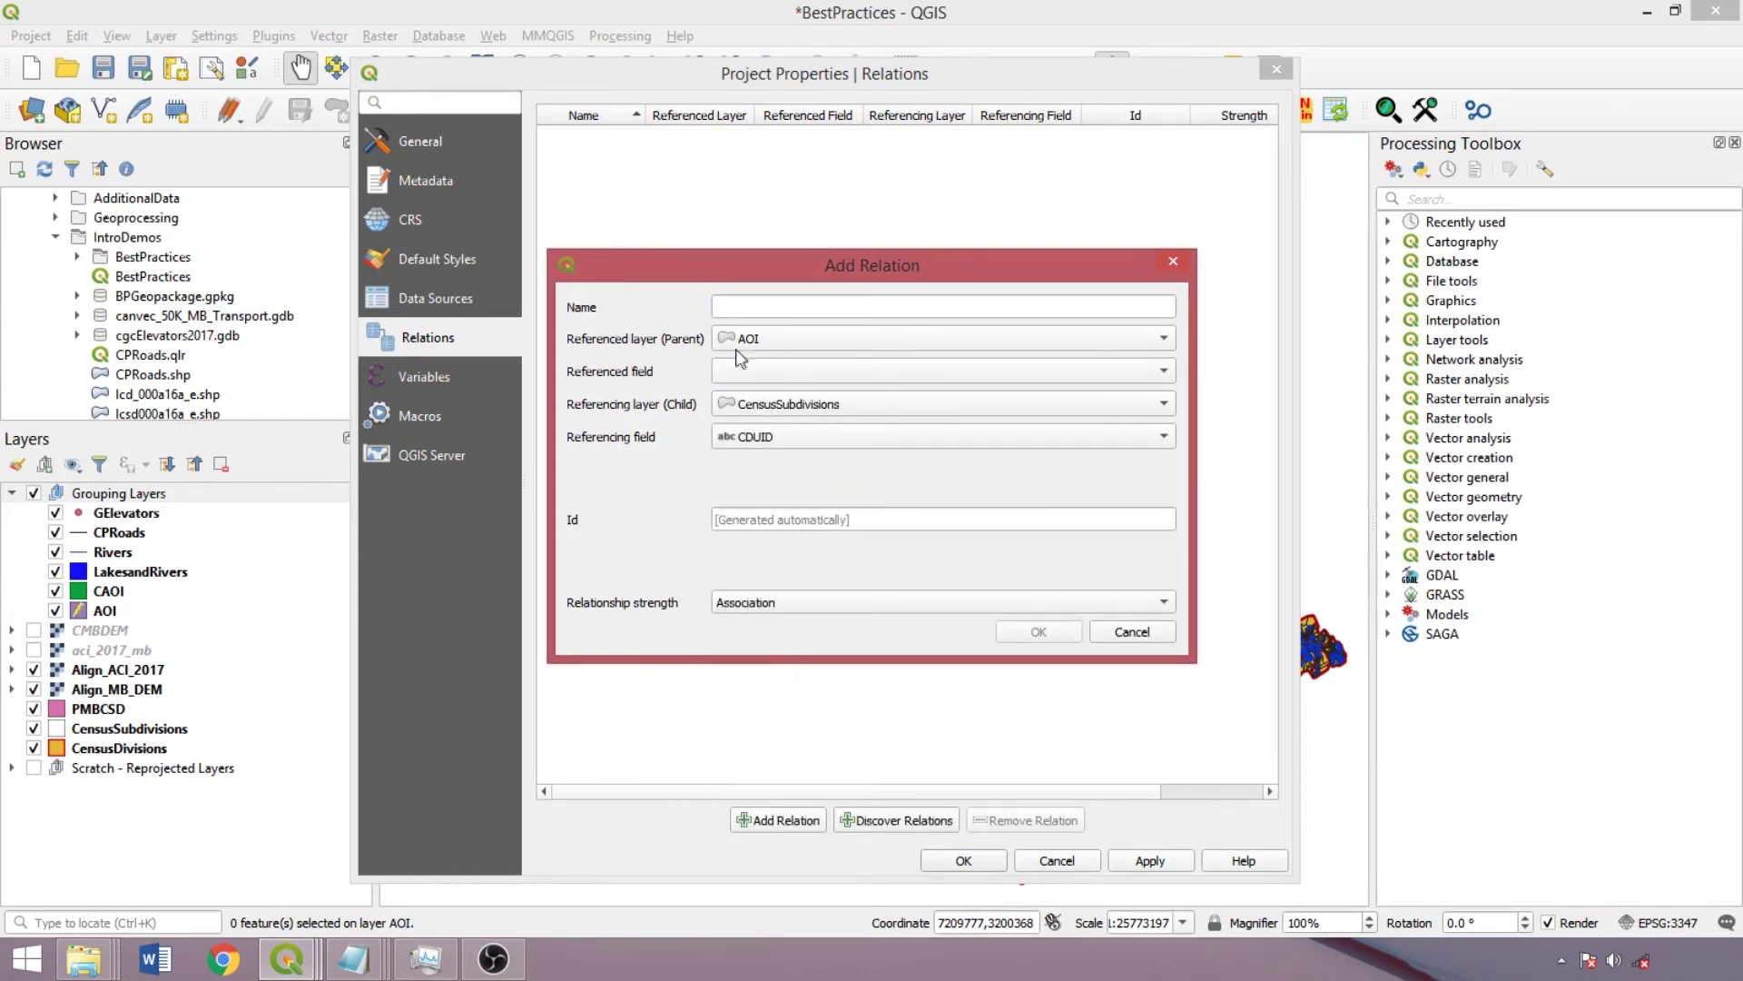
{"action": "left_click", "coordinate": [761, 342]}
{"action": "left_click", "coordinate": [795, 383]}
{"action": "left_click", "coordinate": [779, 371]}
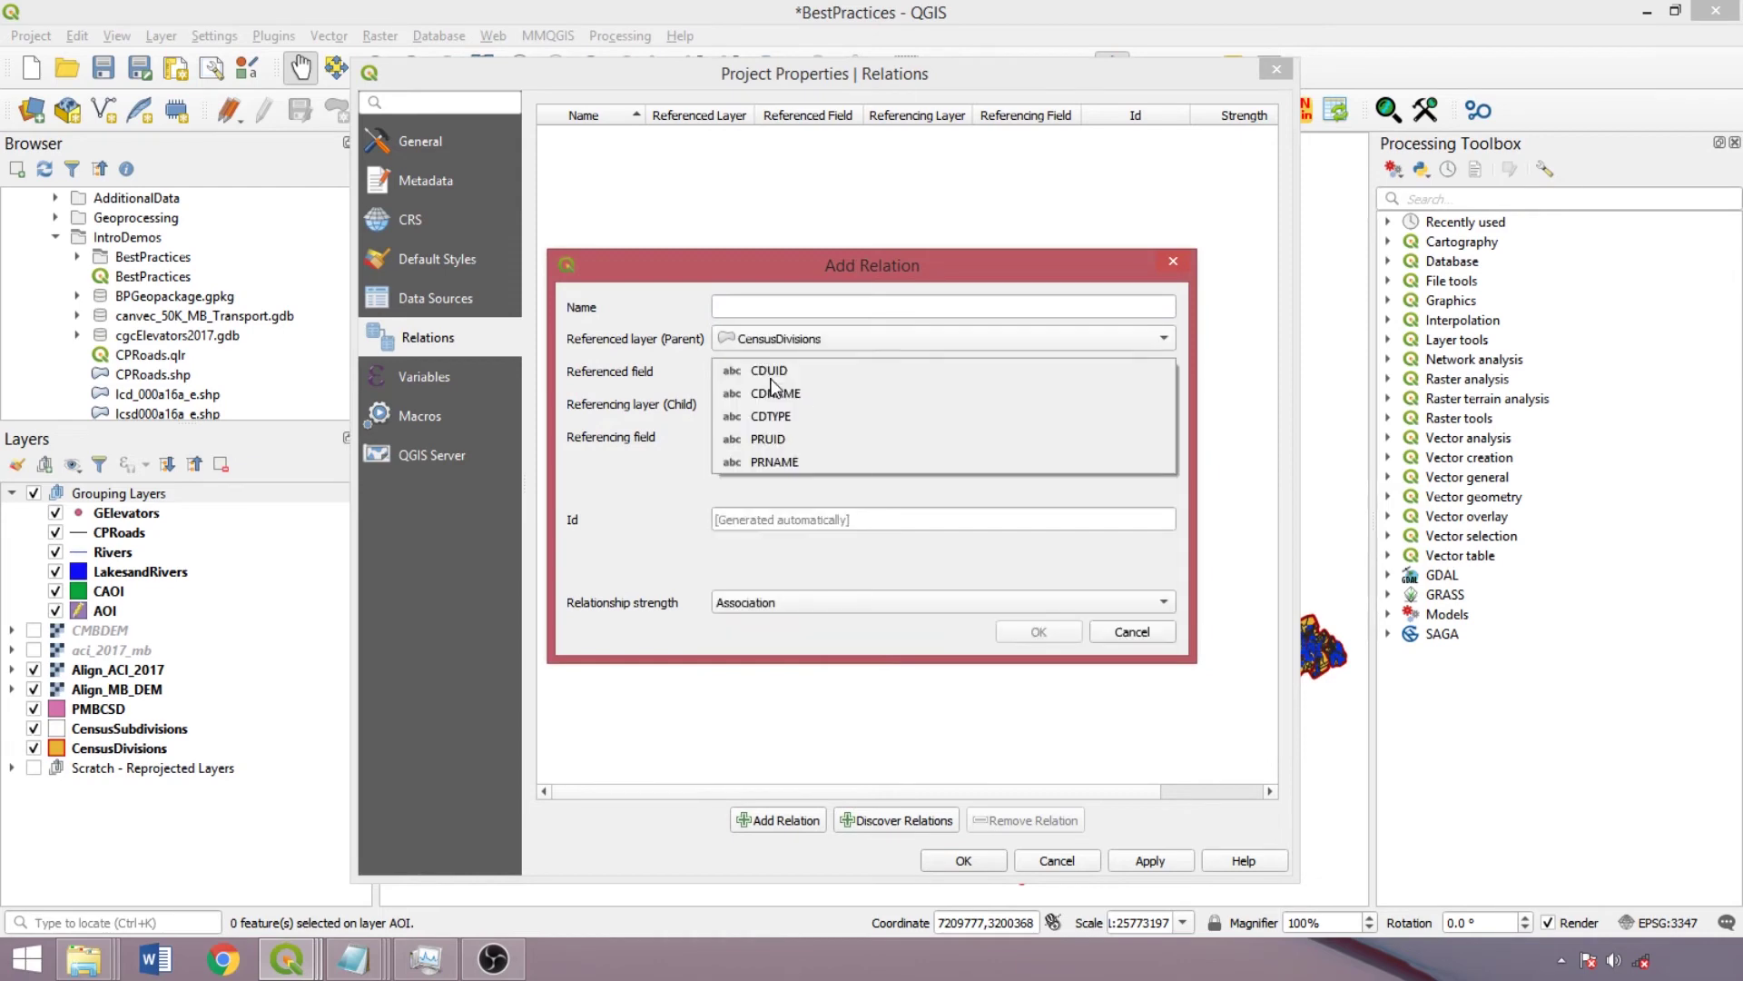
{"action": "left_click", "coordinate": [772, 370]}
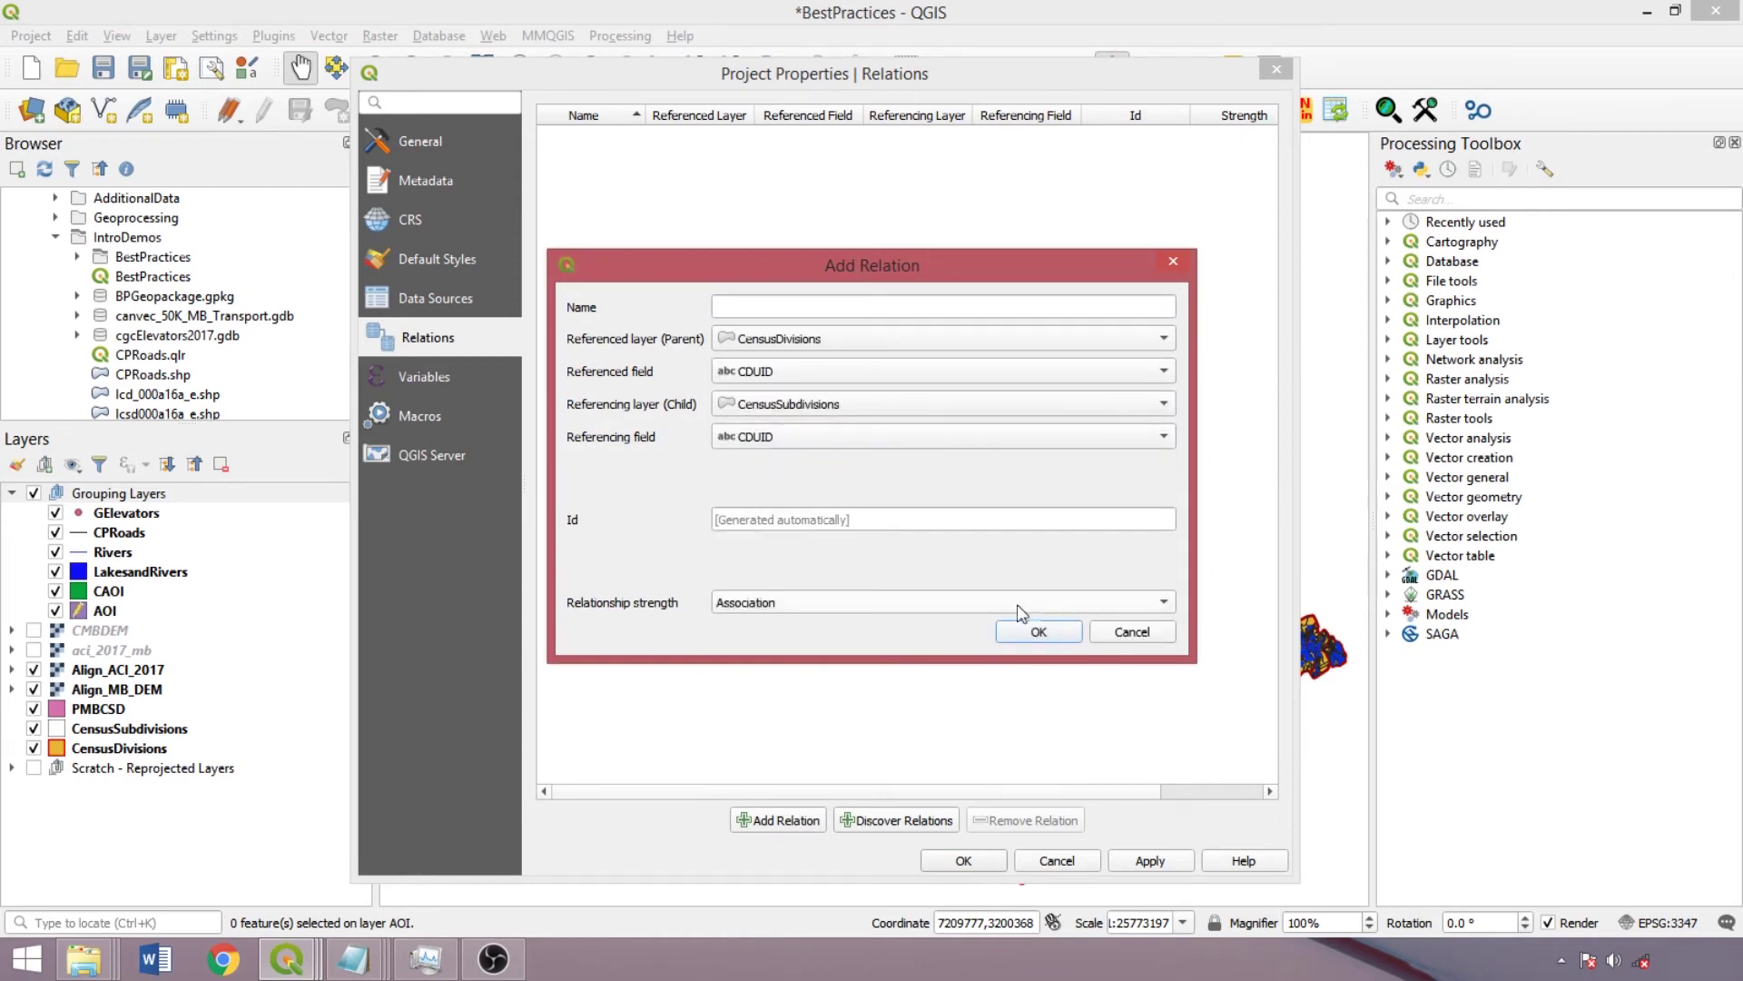
{"action": "left_click", "coordinate": [1020, 636]}
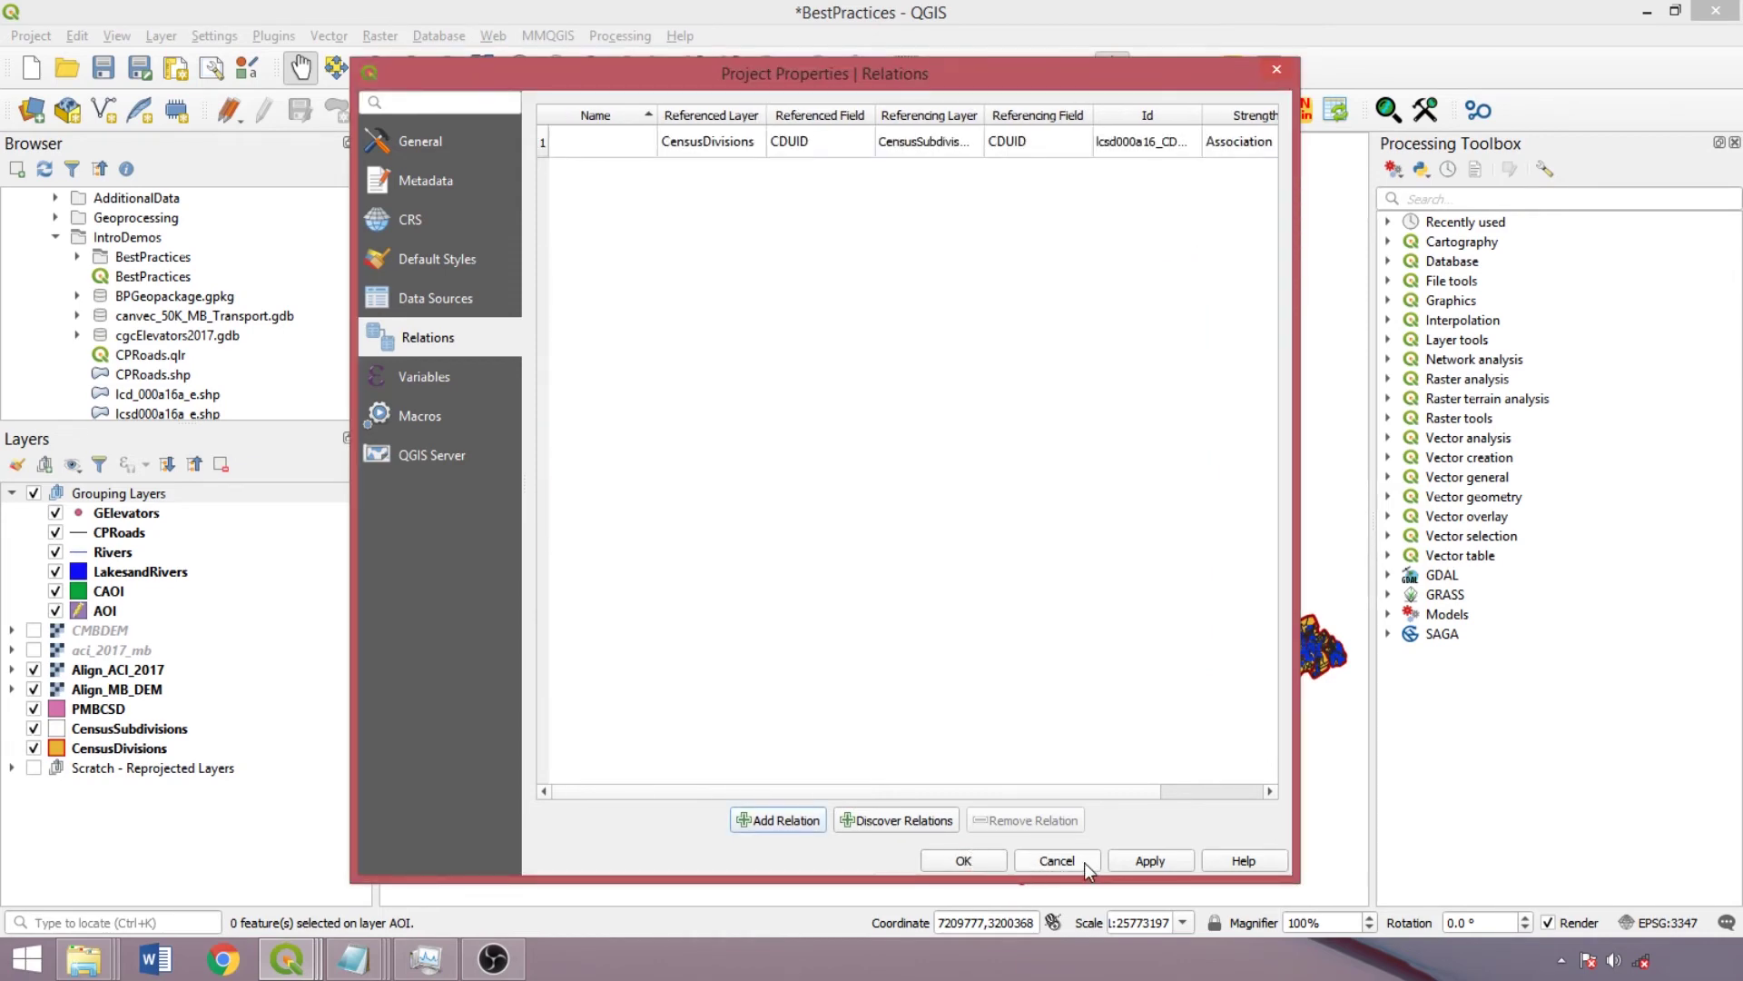
{"action": "left_click", "coordinate": [1003, 860]}
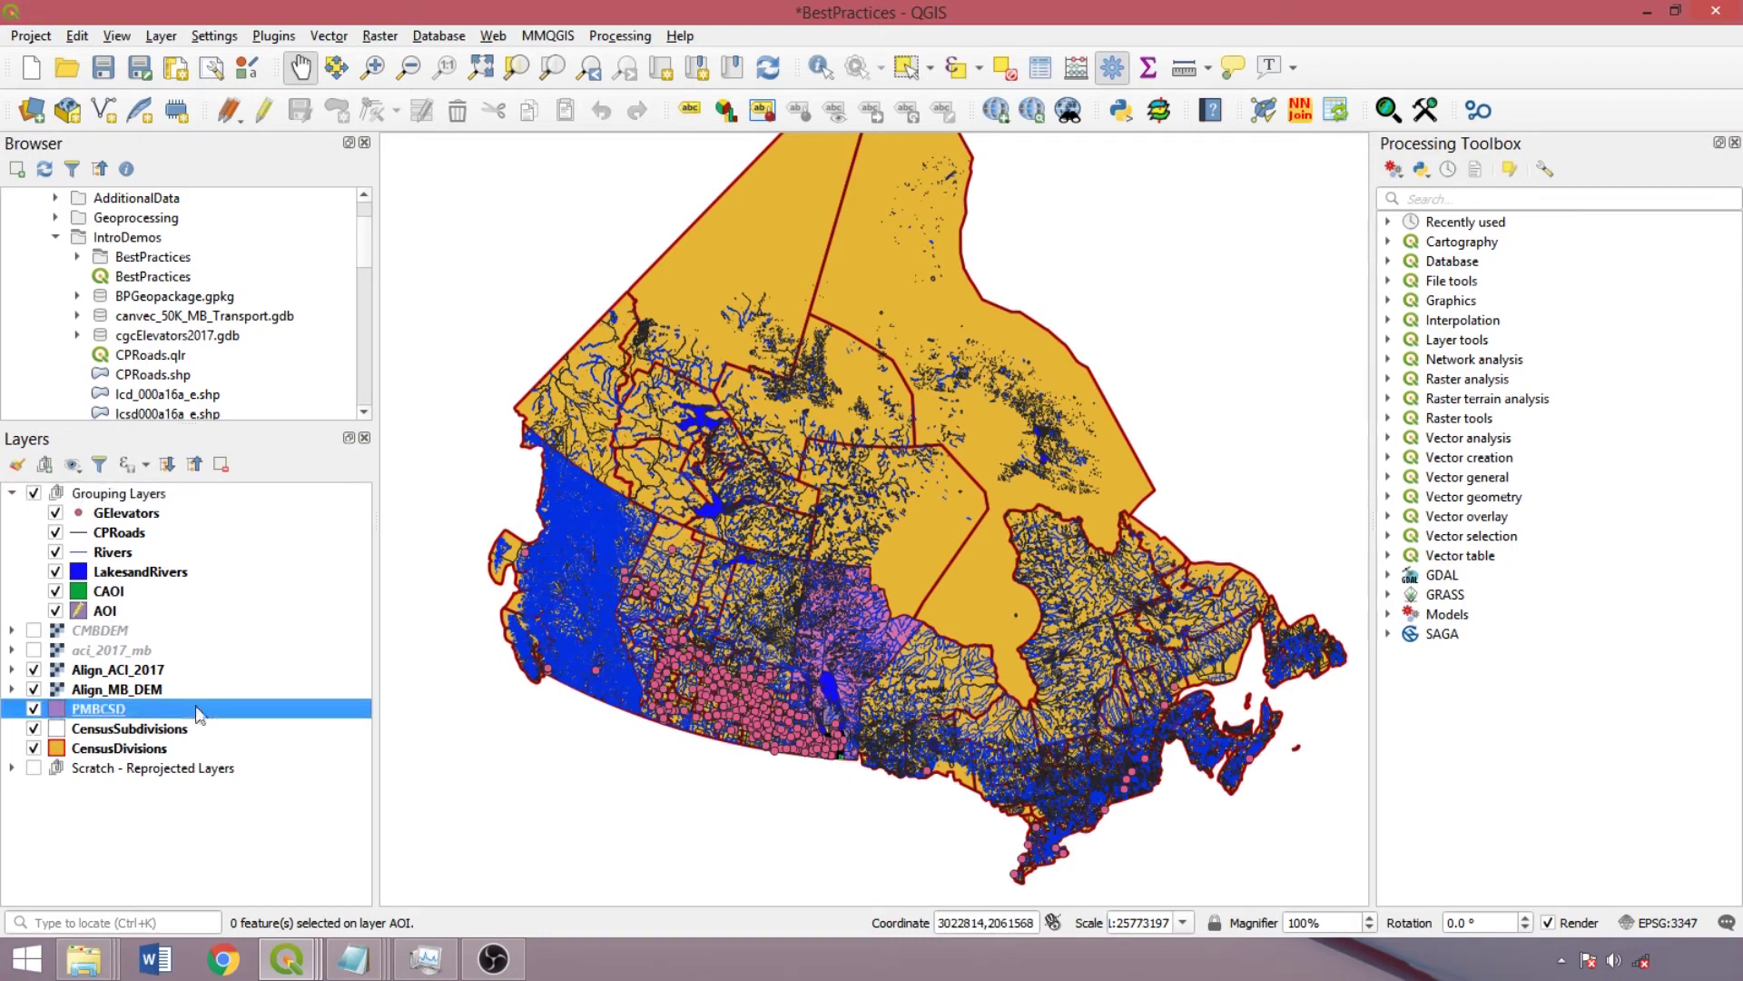
Run Centroids on PMBCSD, read the invalid geometry error, and close Fix geometries unrun.
{"action": "key", "text": "p"}
{"action": "left_click", "coordinate": [1607, 203]}
{"action": "type", "text": "centroids"}
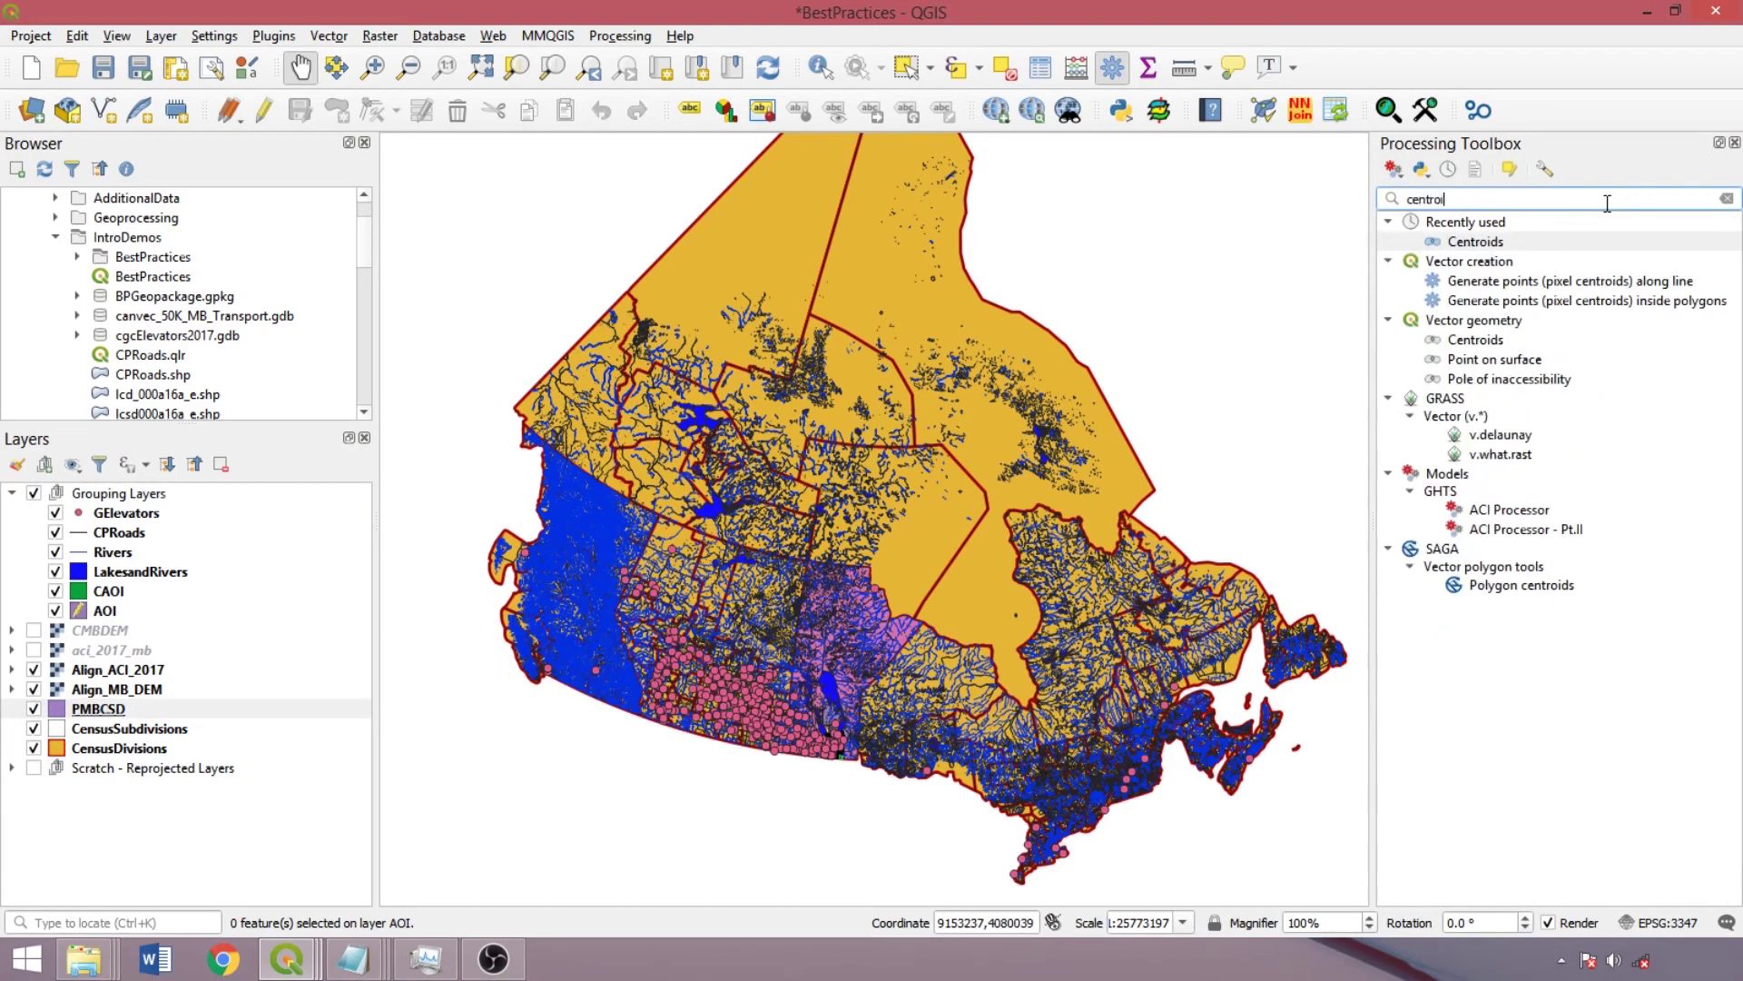
{"action": "double_click", "coordinate": [1589, 242]}
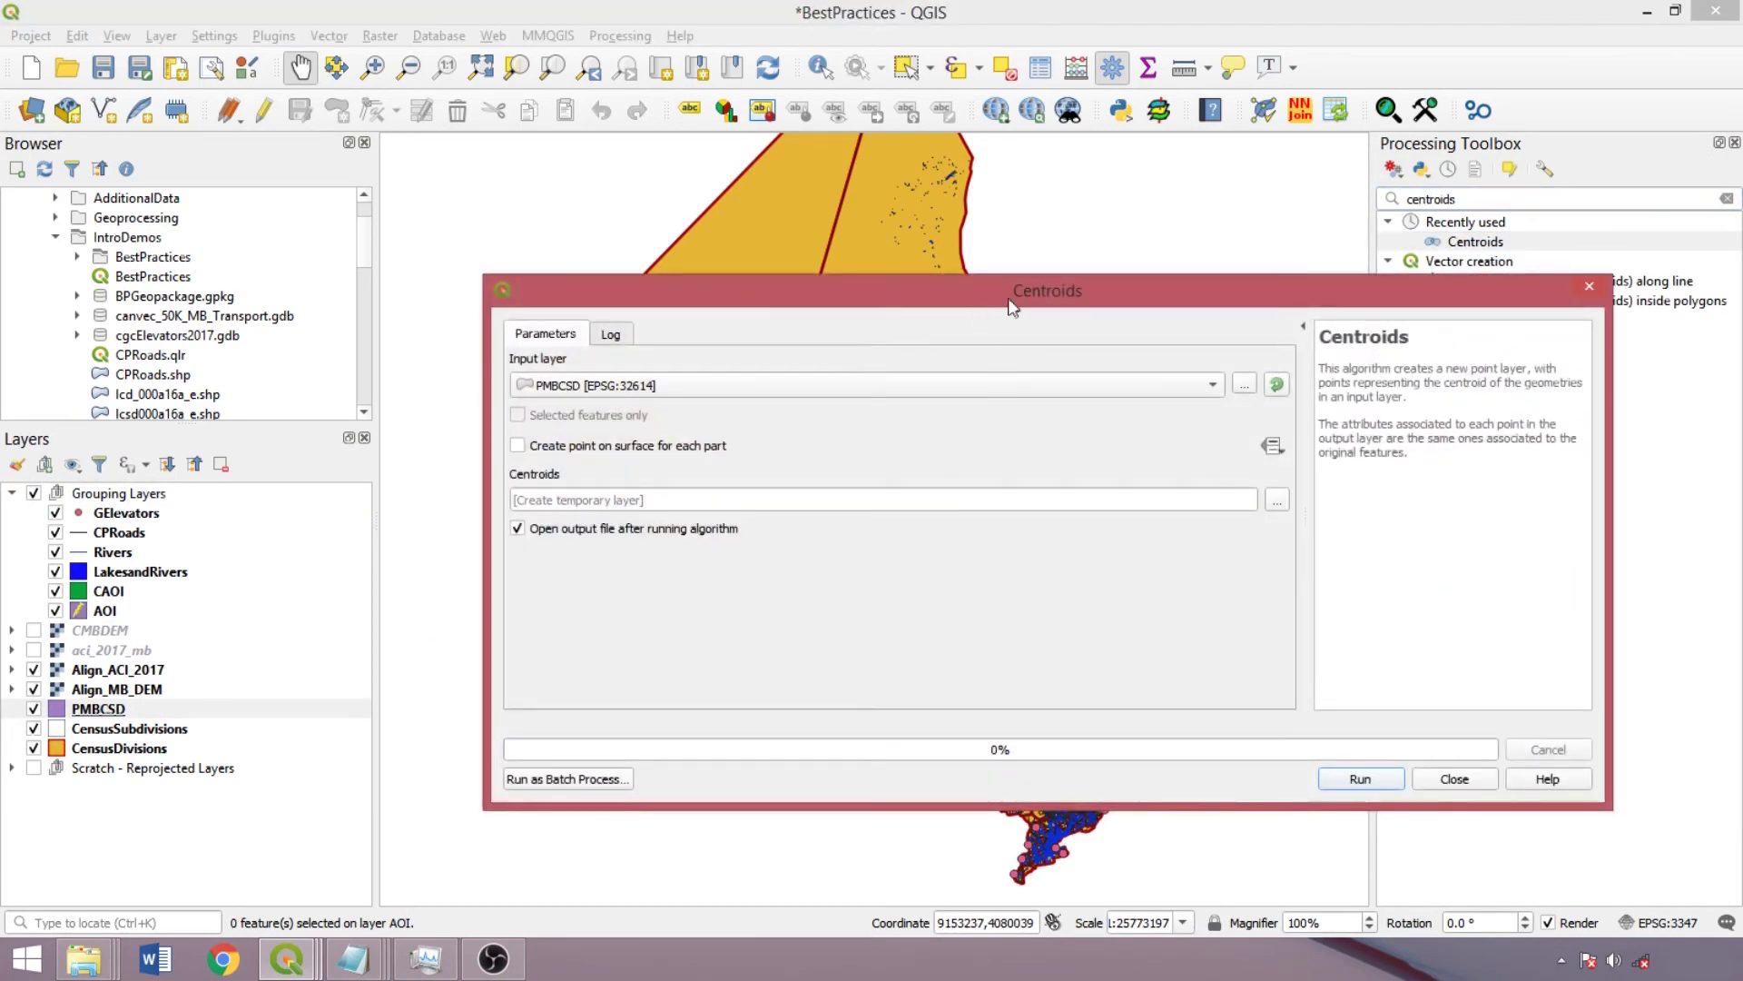
{"action": "left_click", "coordinate": [1185, 701]}
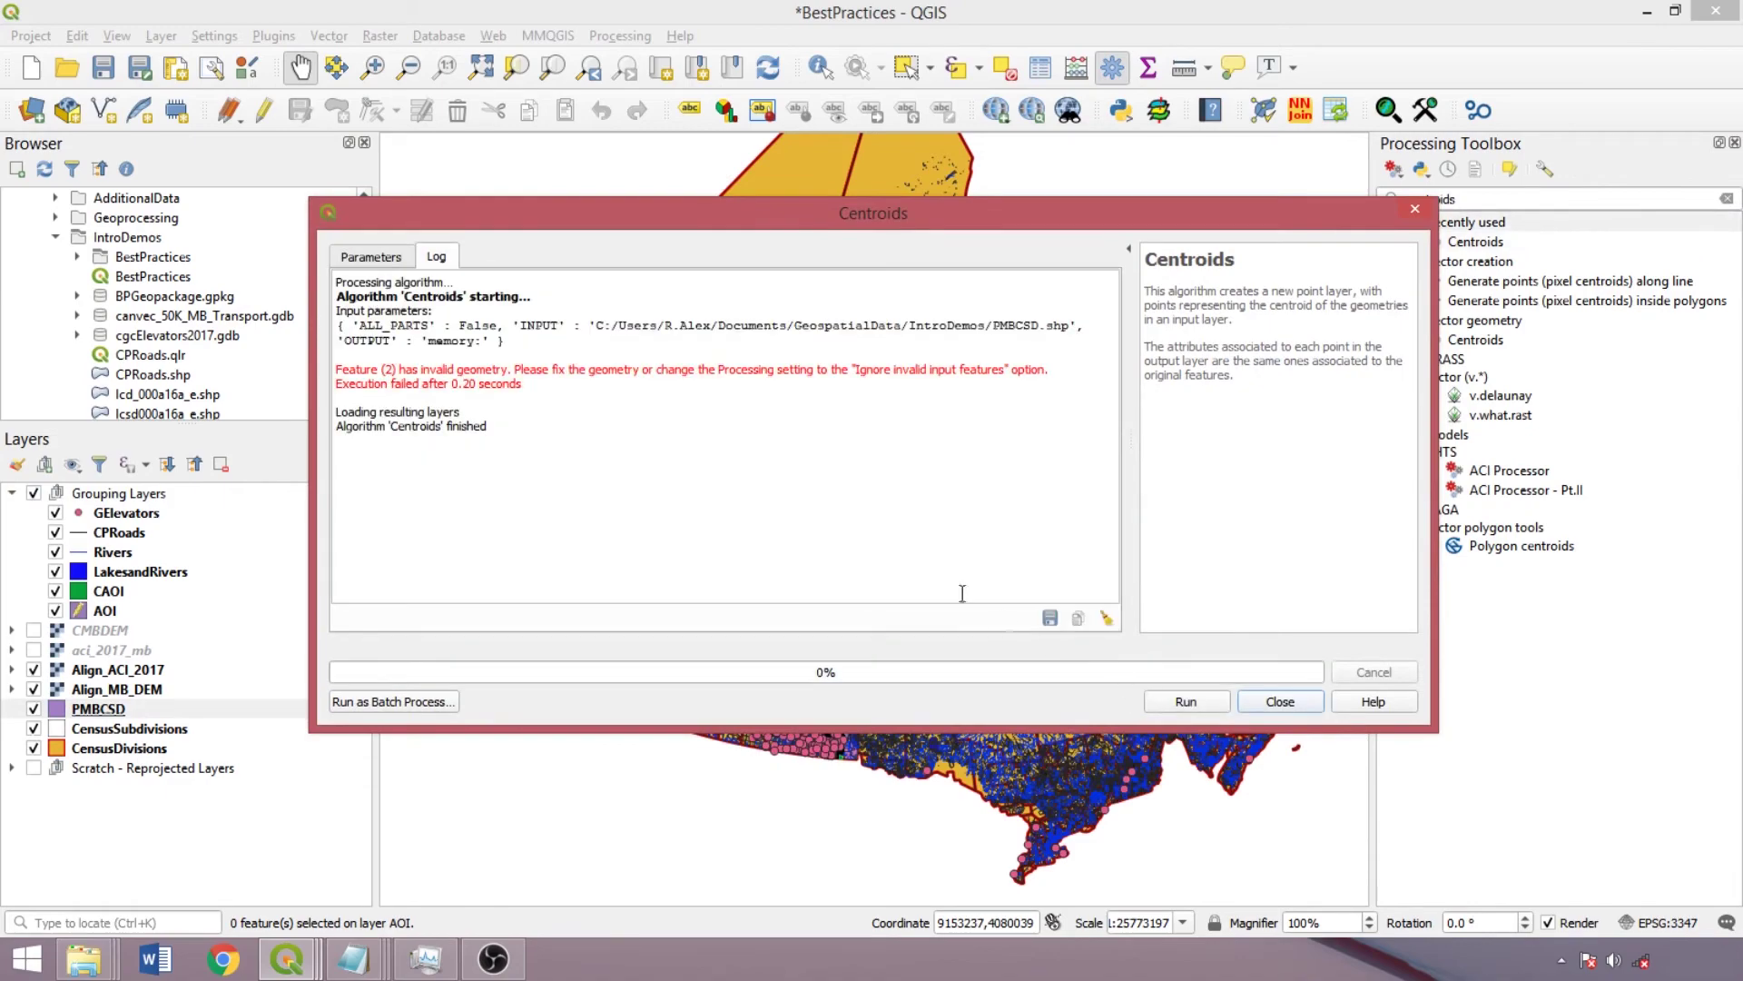
{"action": "left_click_drag", "start_coordinate": [538, 384], "coordinate": [300, 365]}
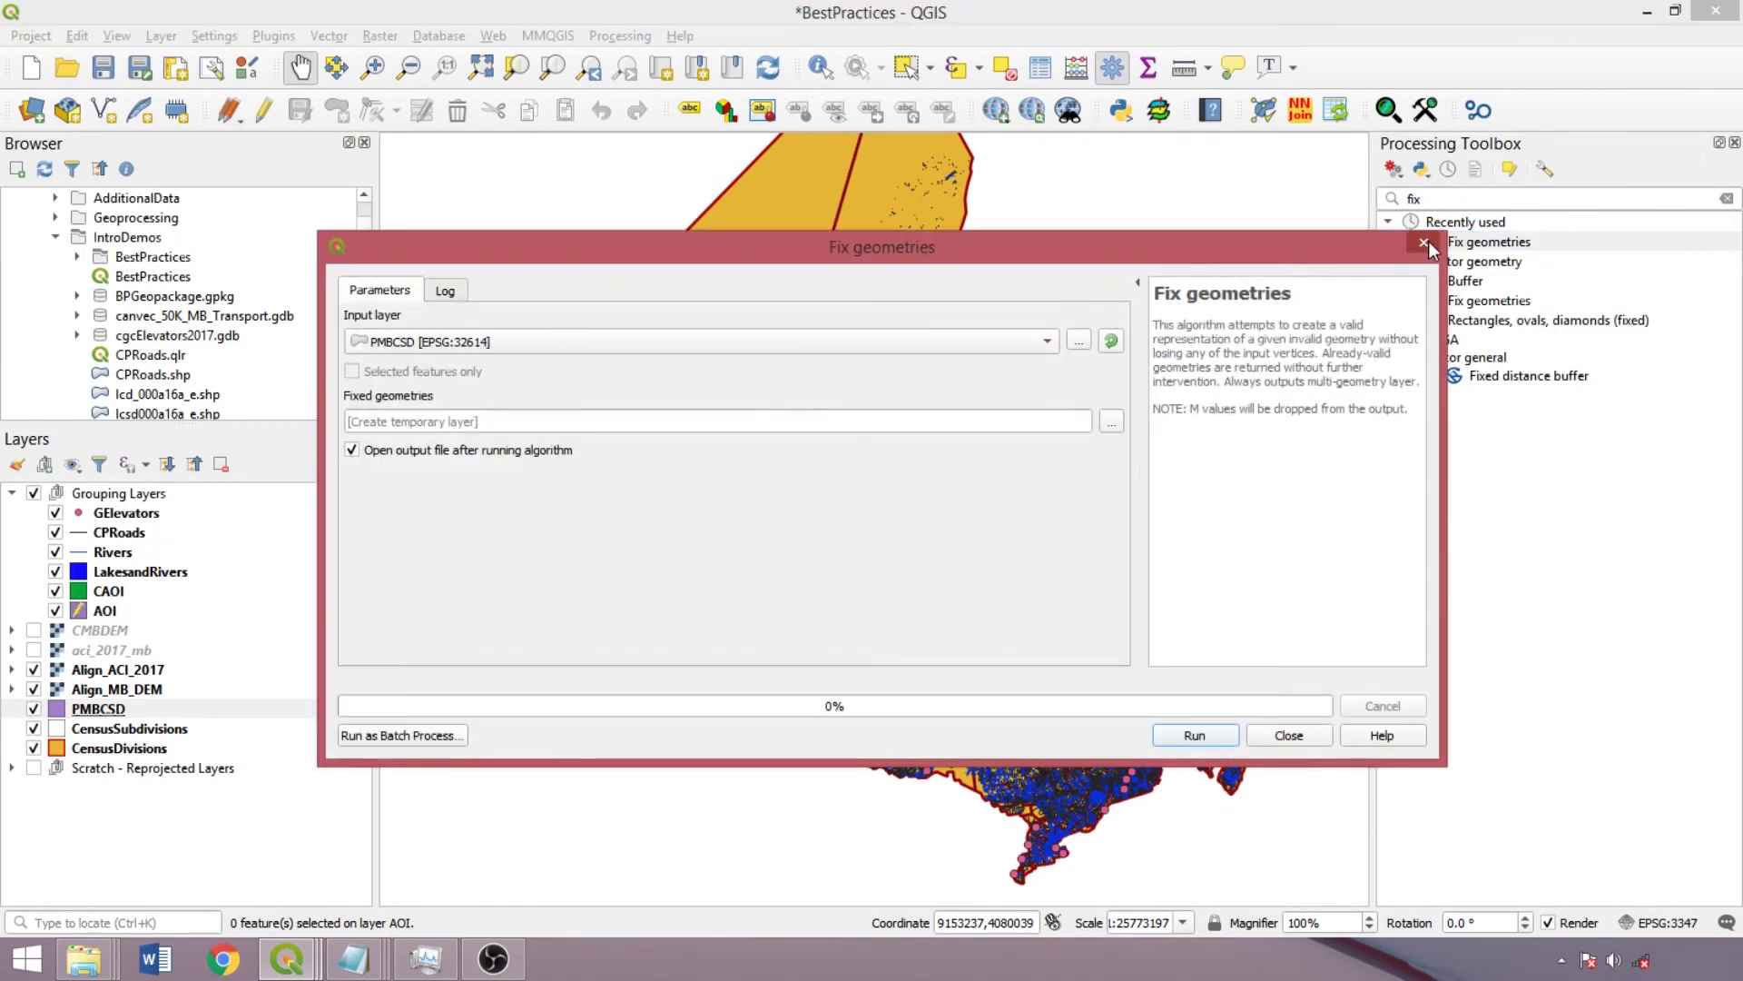
{"action": "left_click", "coordinate": [1425, 242]}
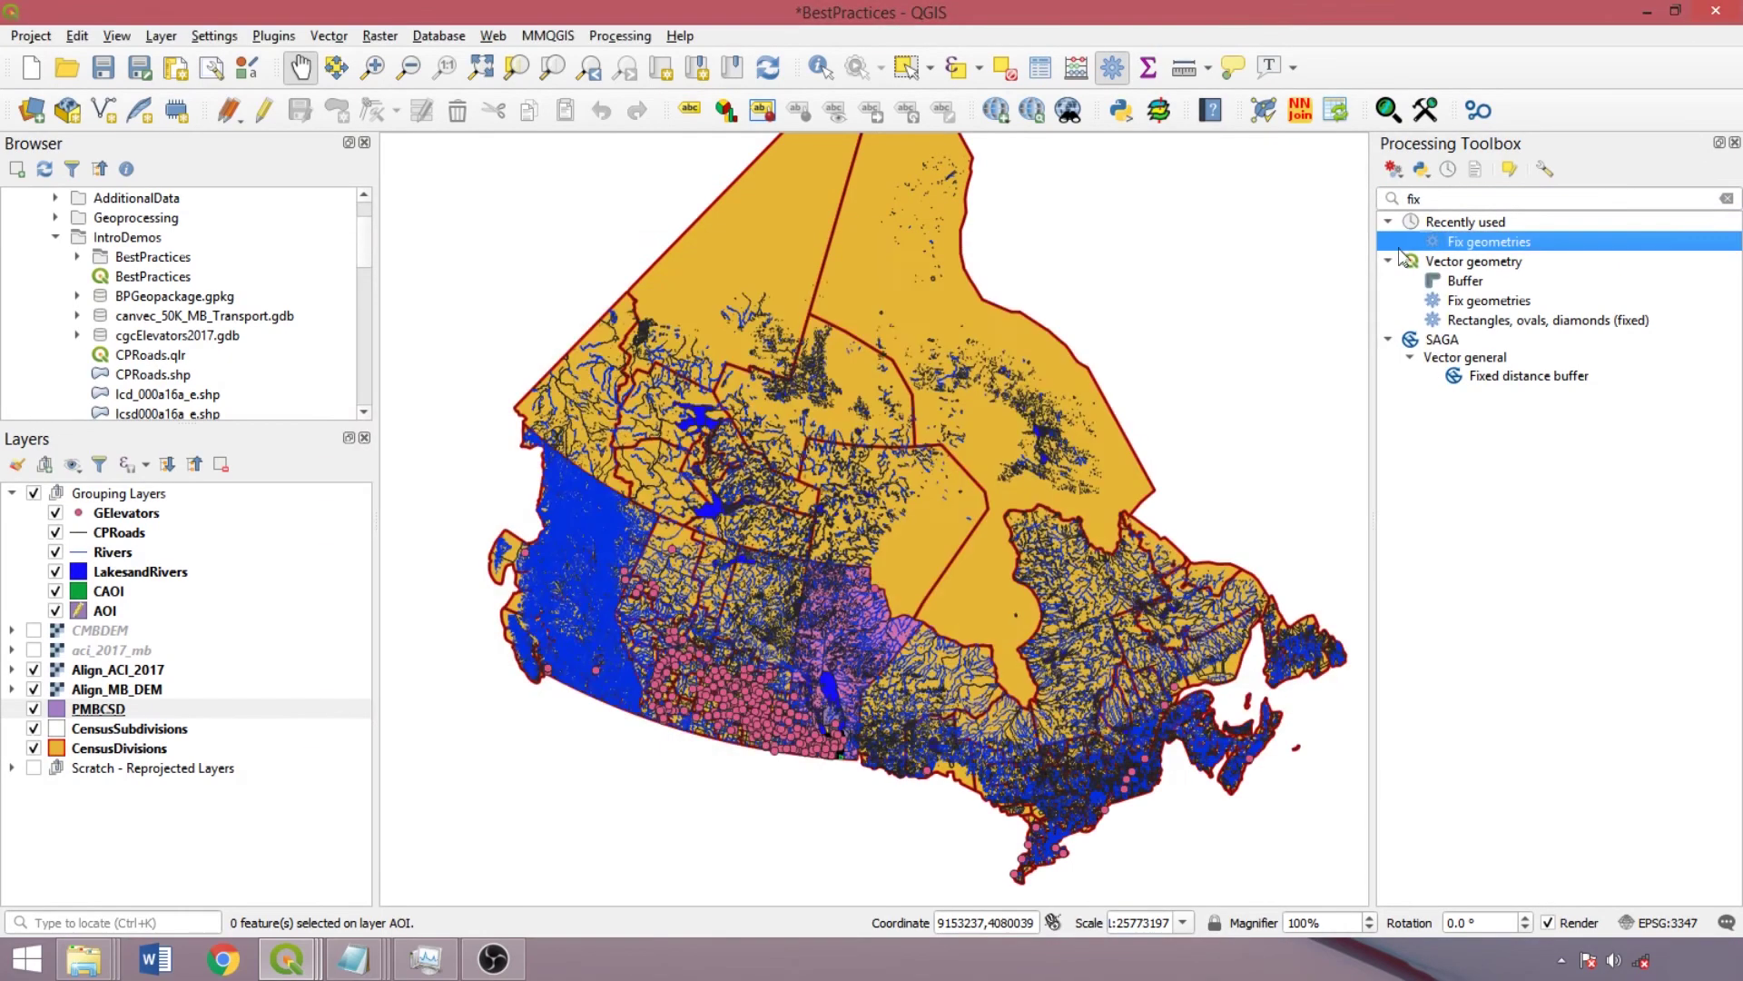
Search the processing tools for 'Chec', then replace the search with 'v.cle'.
{"action": "left_click", "coordinate": [1726, 198]}
{"action": "type", "text": "Ce"}
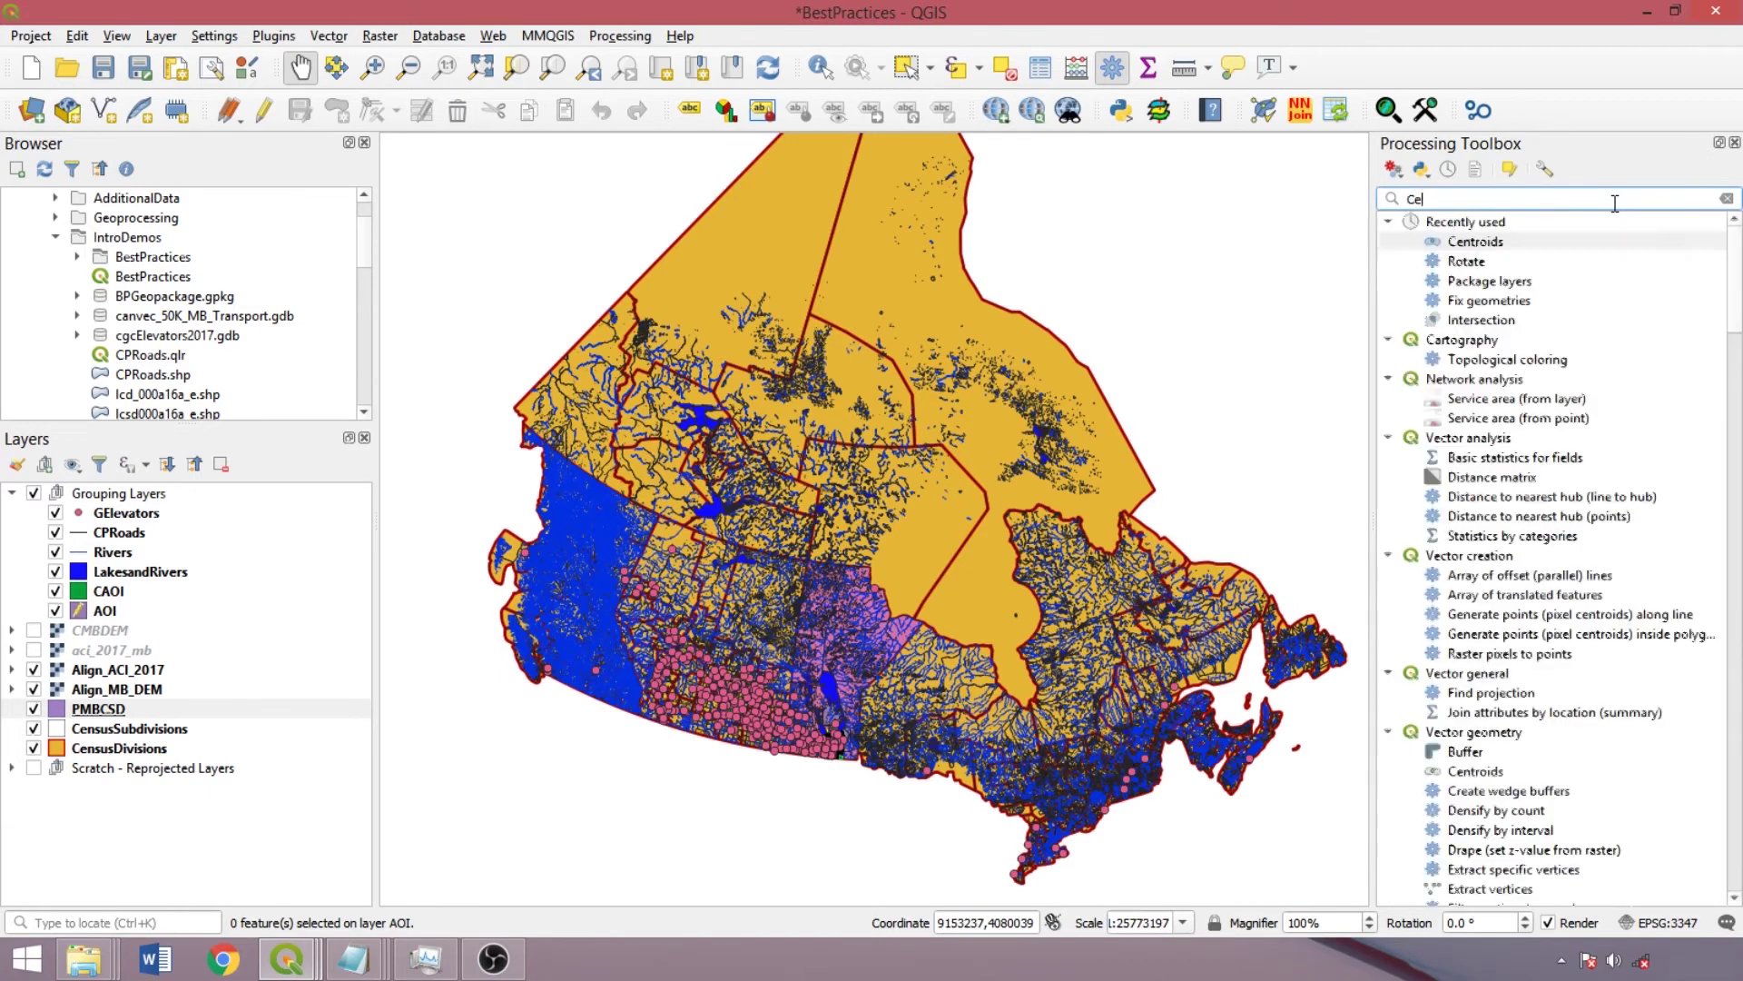
{"action": "key", "text": "BackSpace"}
{"action": "type", "text": "heck"}
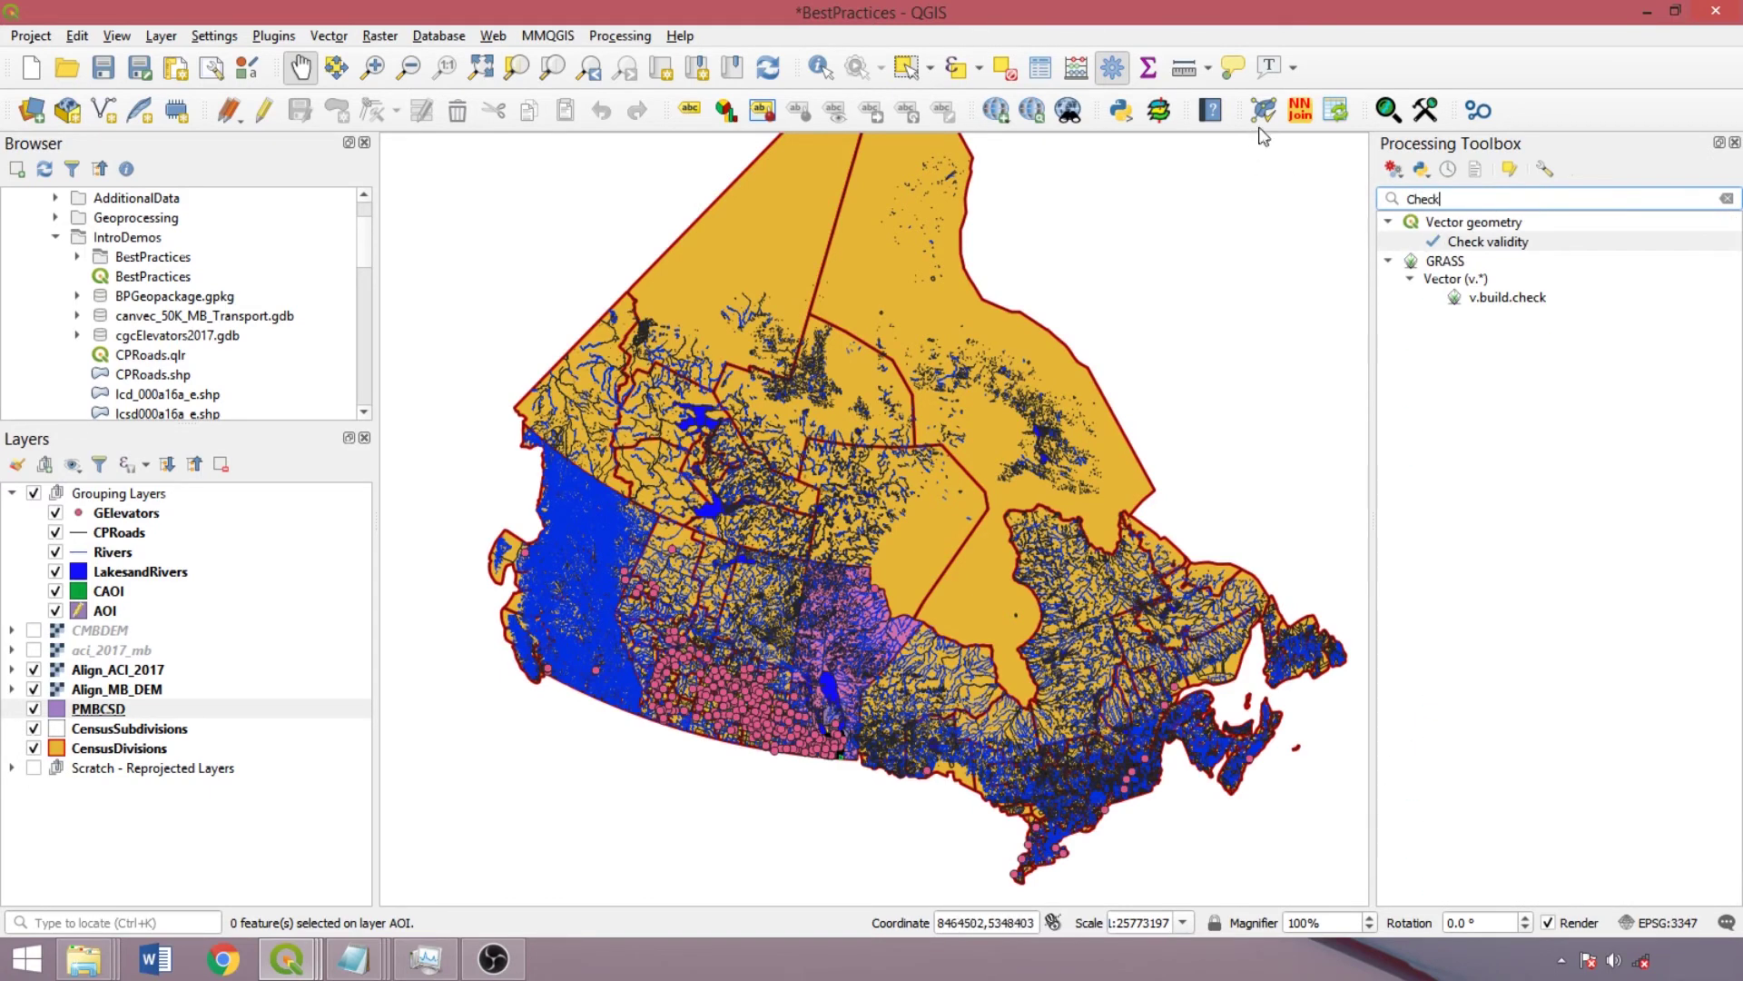
{"action": "double_click", "coordinate": [1486, 198]}
{"action": "type", "text": "v.clean"}
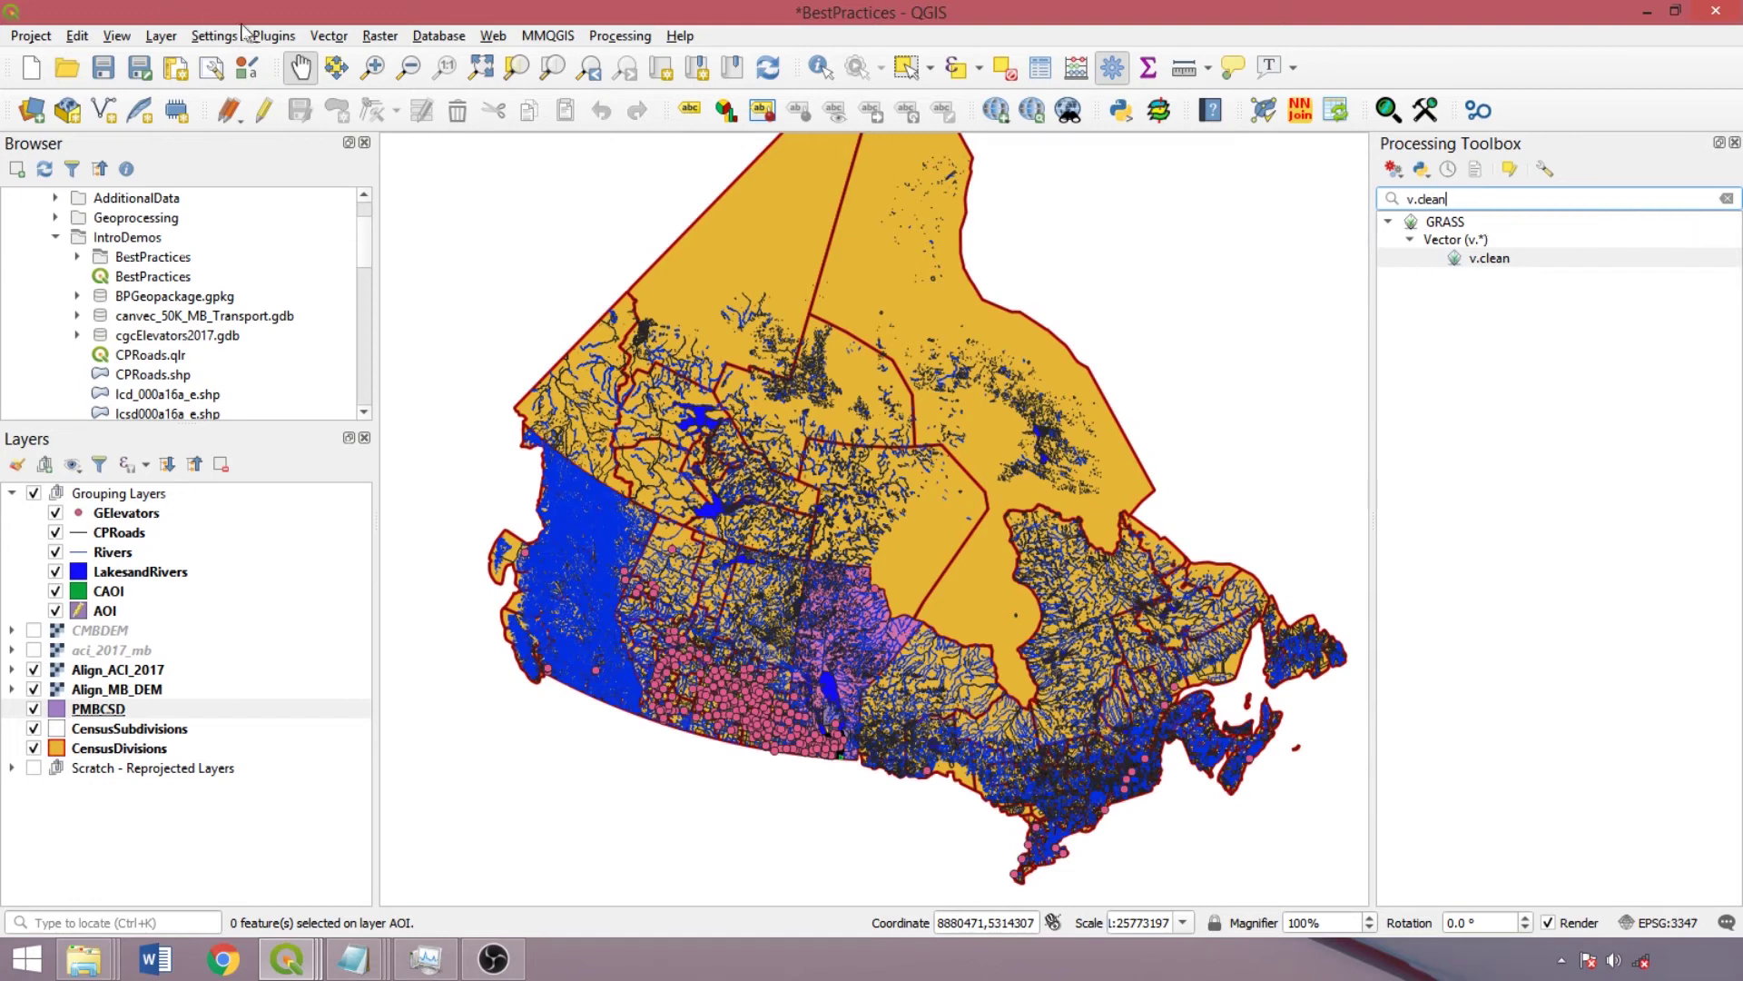
Browse the Vector menu for geometry checking tools, then select the GElevators layer.
{"action": "left_click", "coordinate": [327, 37]}
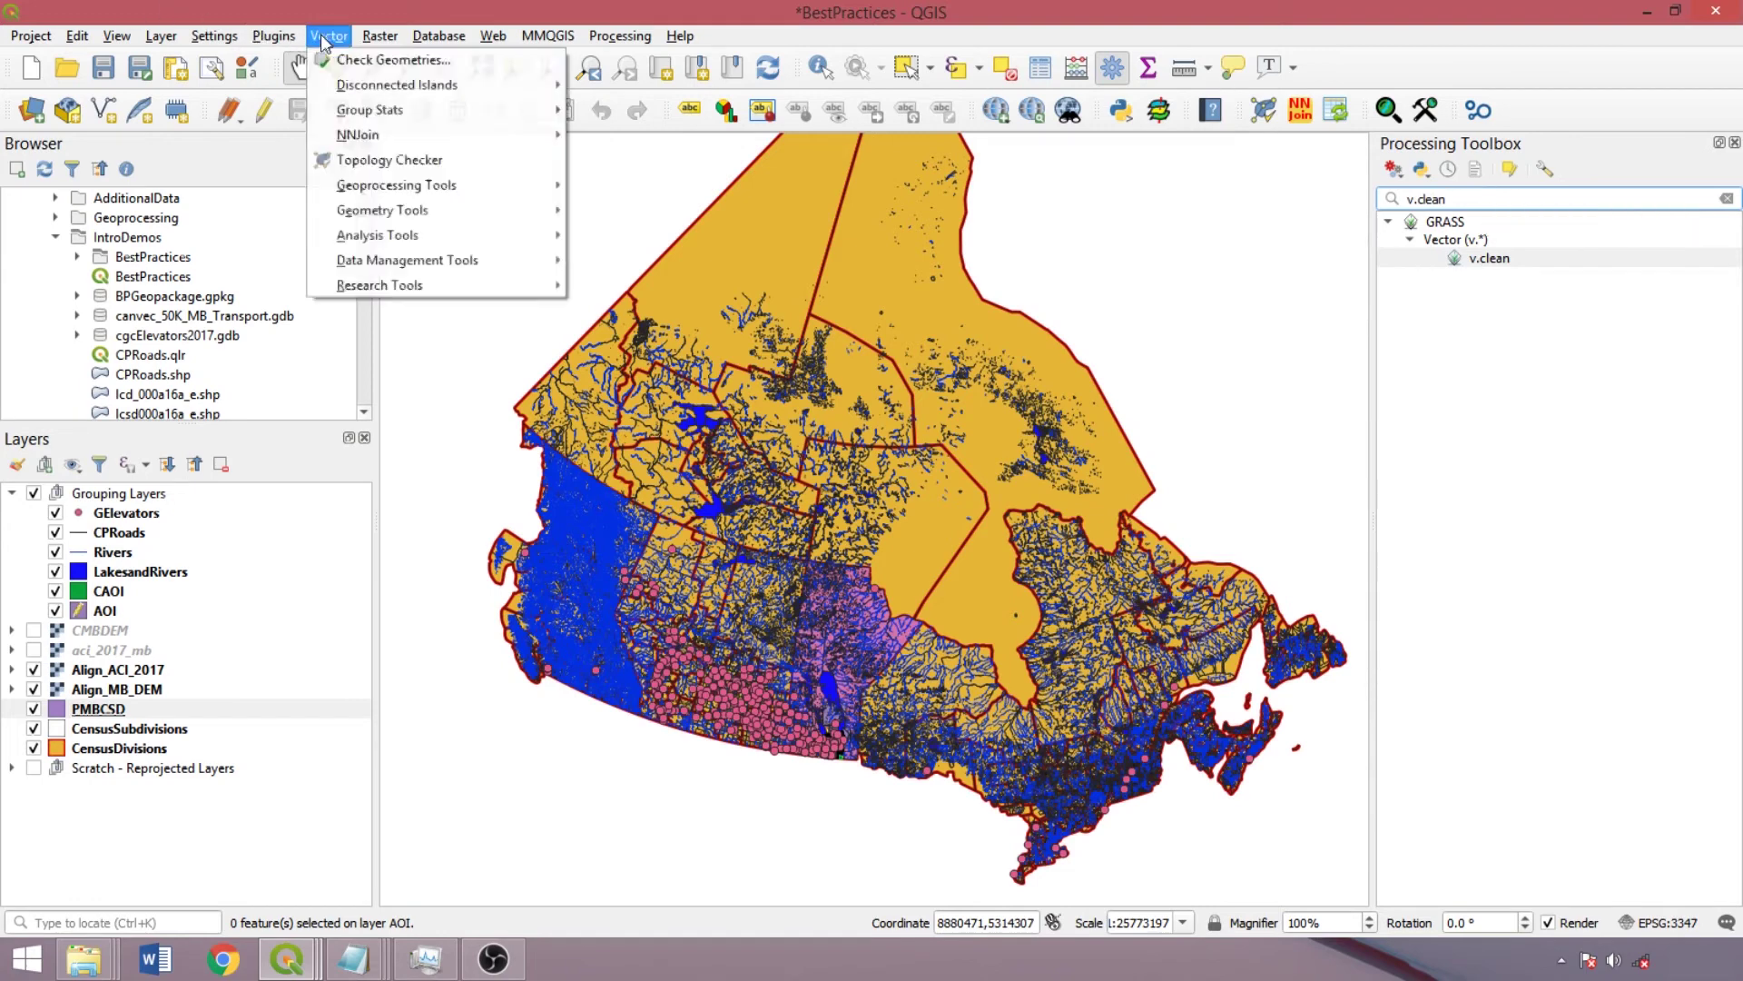
{"action": "key", "text": "Escape"}
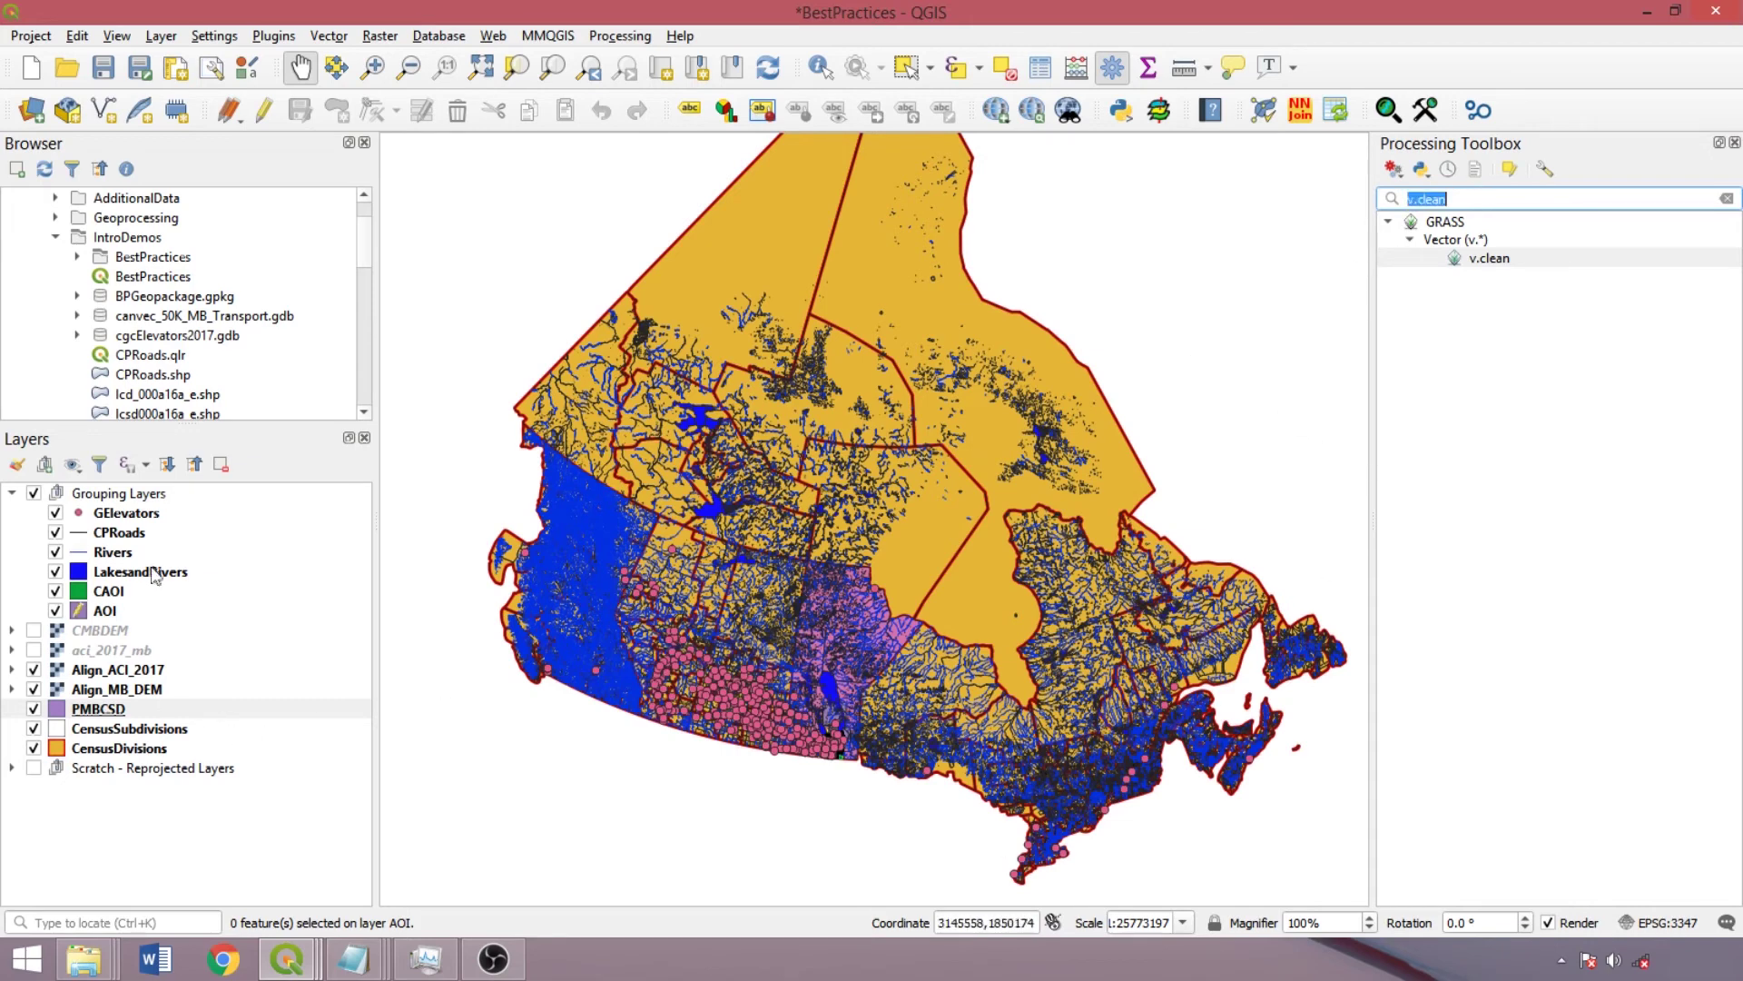
{"action": "left_click", "coordinate": [170, 514]}
Set up Intersection for GElevators with CensusDivisions as overlay, then close it unrun.
{"action": "left_click", "coordinate": [1648, 199]}
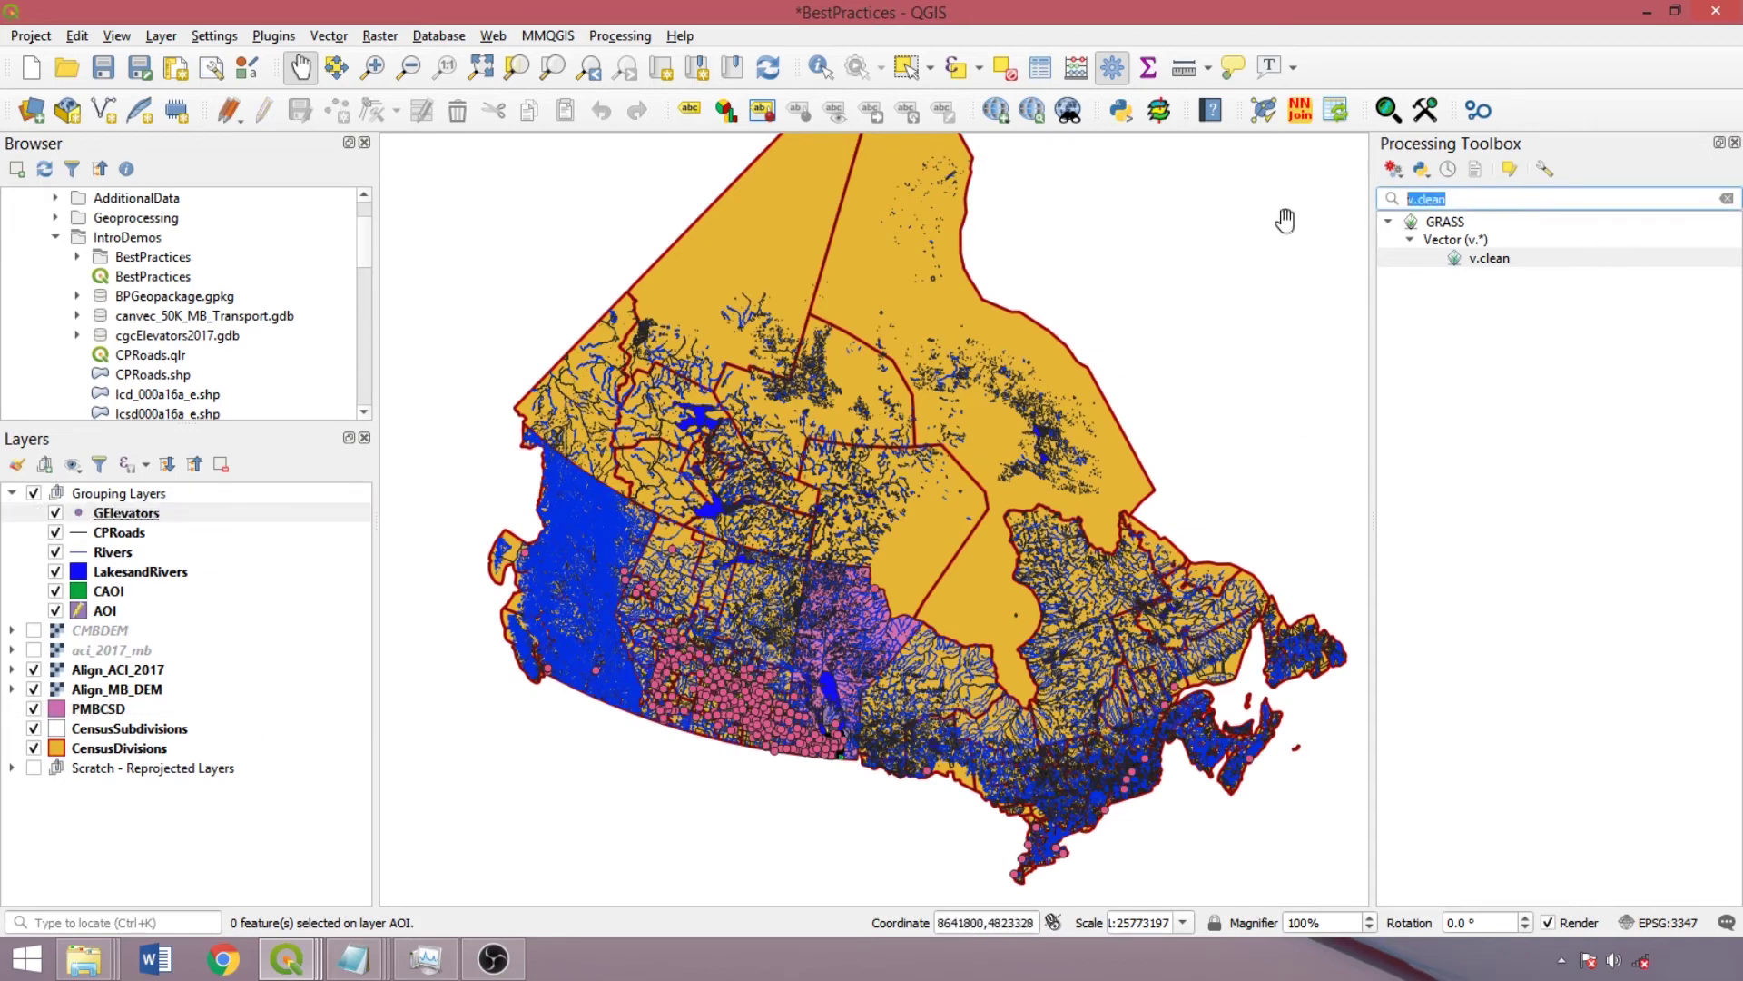
{"action": "type", "text": "intersecti"}
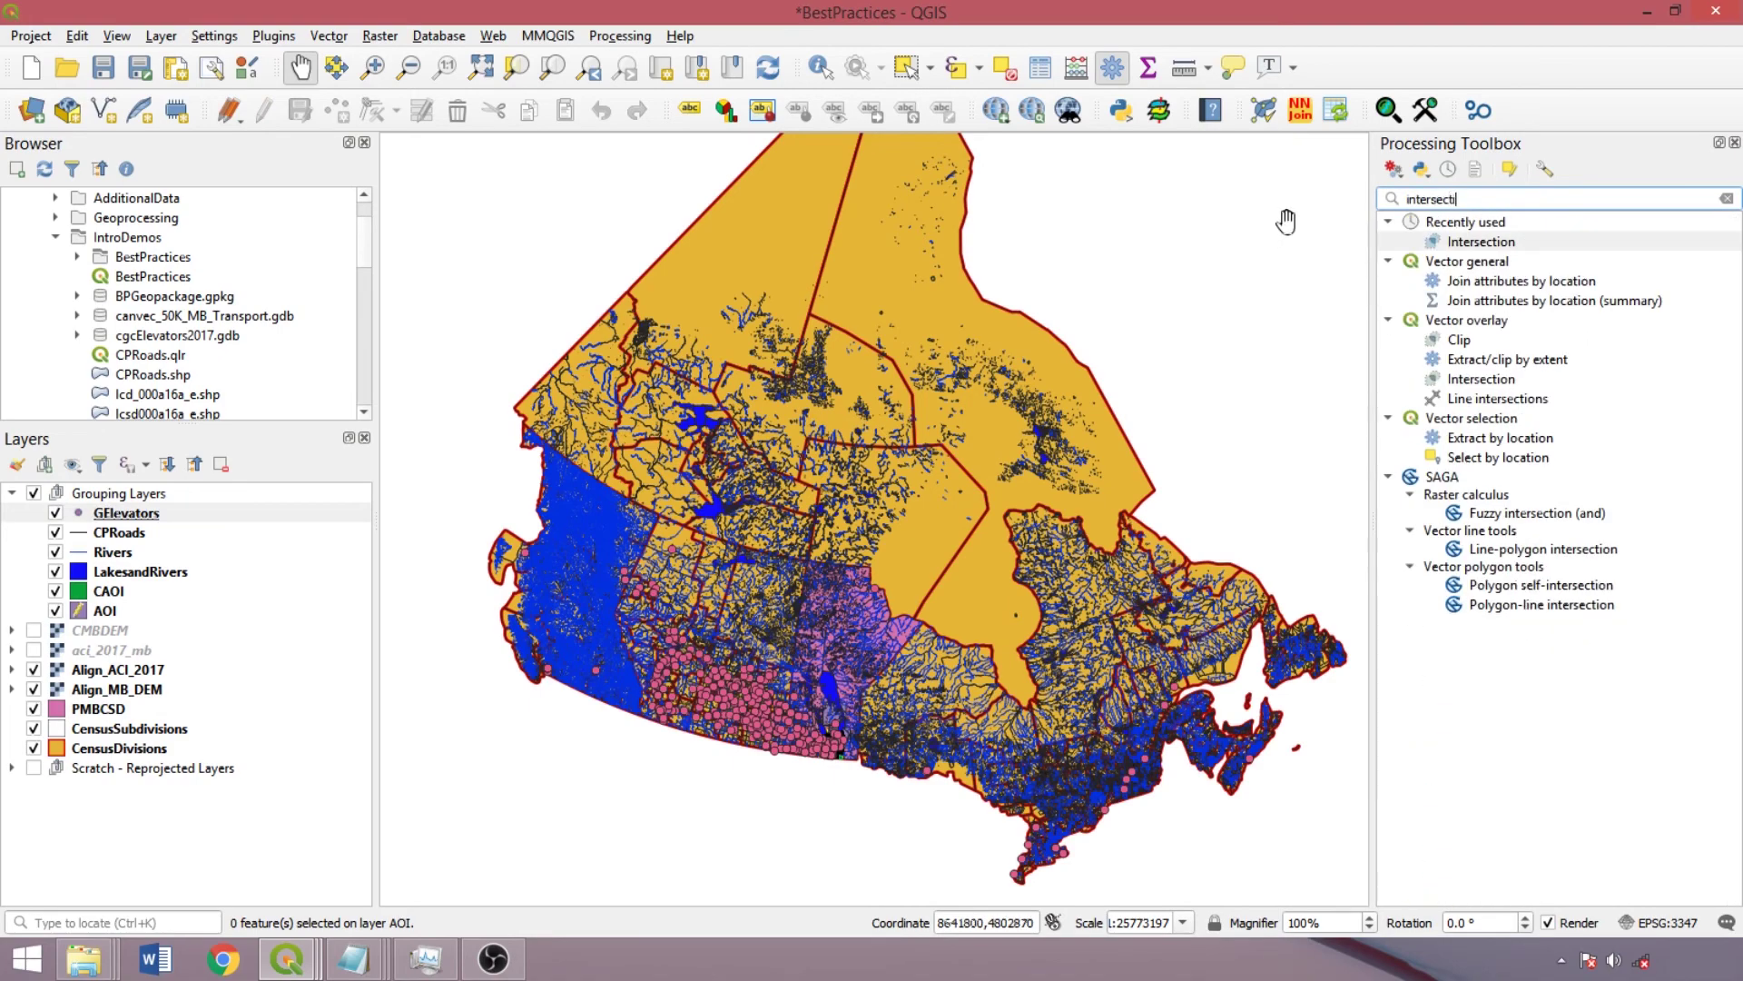
{"action": "double_click", "coordinate": [1480, 242]}
{"action": "left_click_drag", "start_coordinate": [756, 266], "coordinate": [754, 209]}
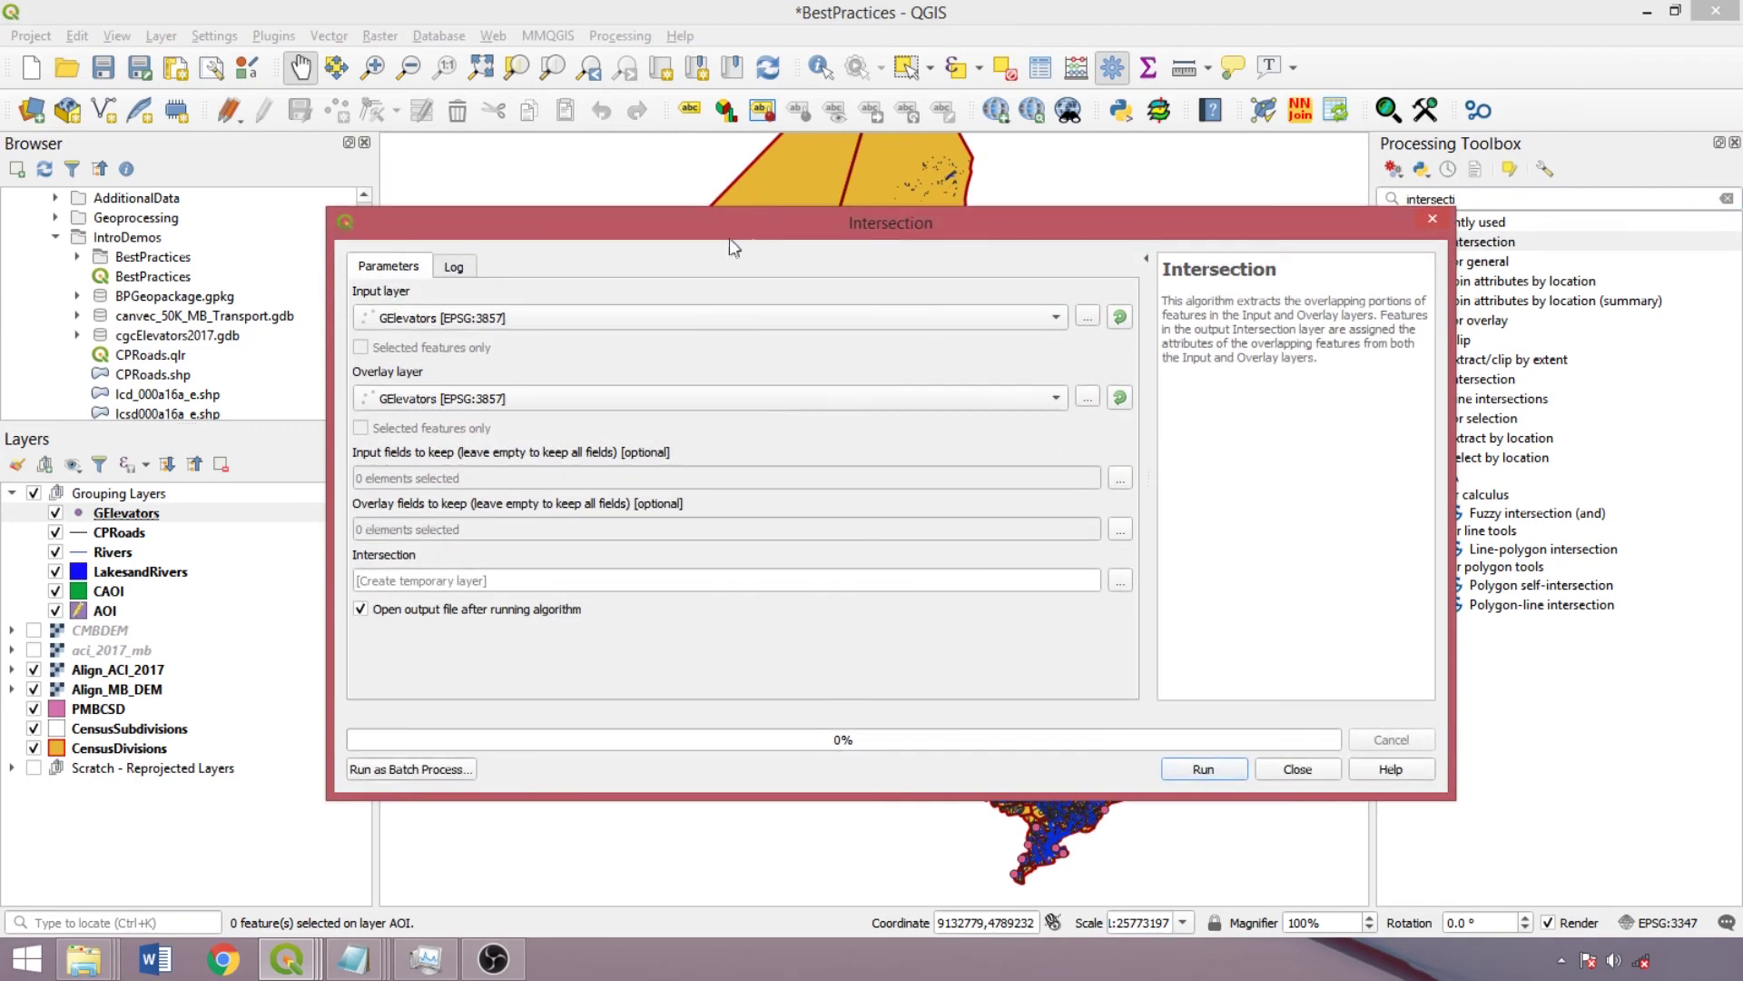
{"action": "left_click", "coordinate": [564, 397]}
{"action": "left_click", "coordinate": [565, 334]}
{"action": "left_click", "coordinate": [1442, 219]}
{"action": "double_click", "coordinate": [1474, 201]}
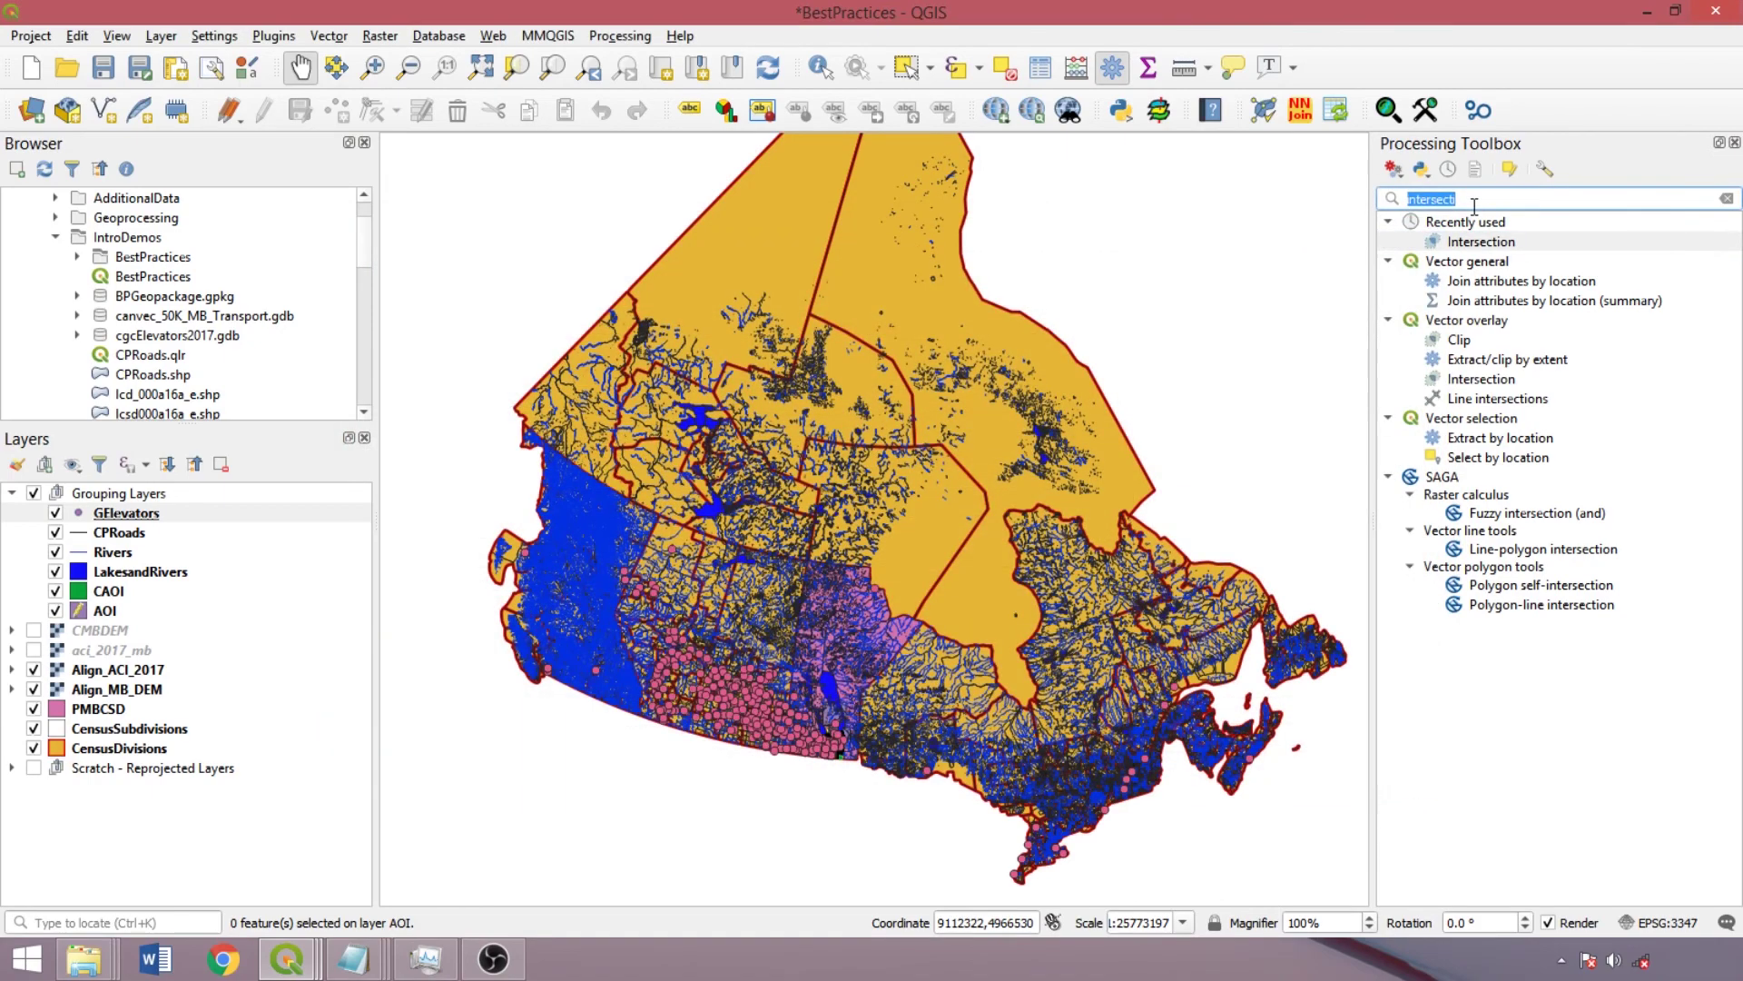
Filter tools by 'mult' to see Promote to multipart and Multipart to singleparts, then search 'refact'.
{"action": "type", "text": "multi"}
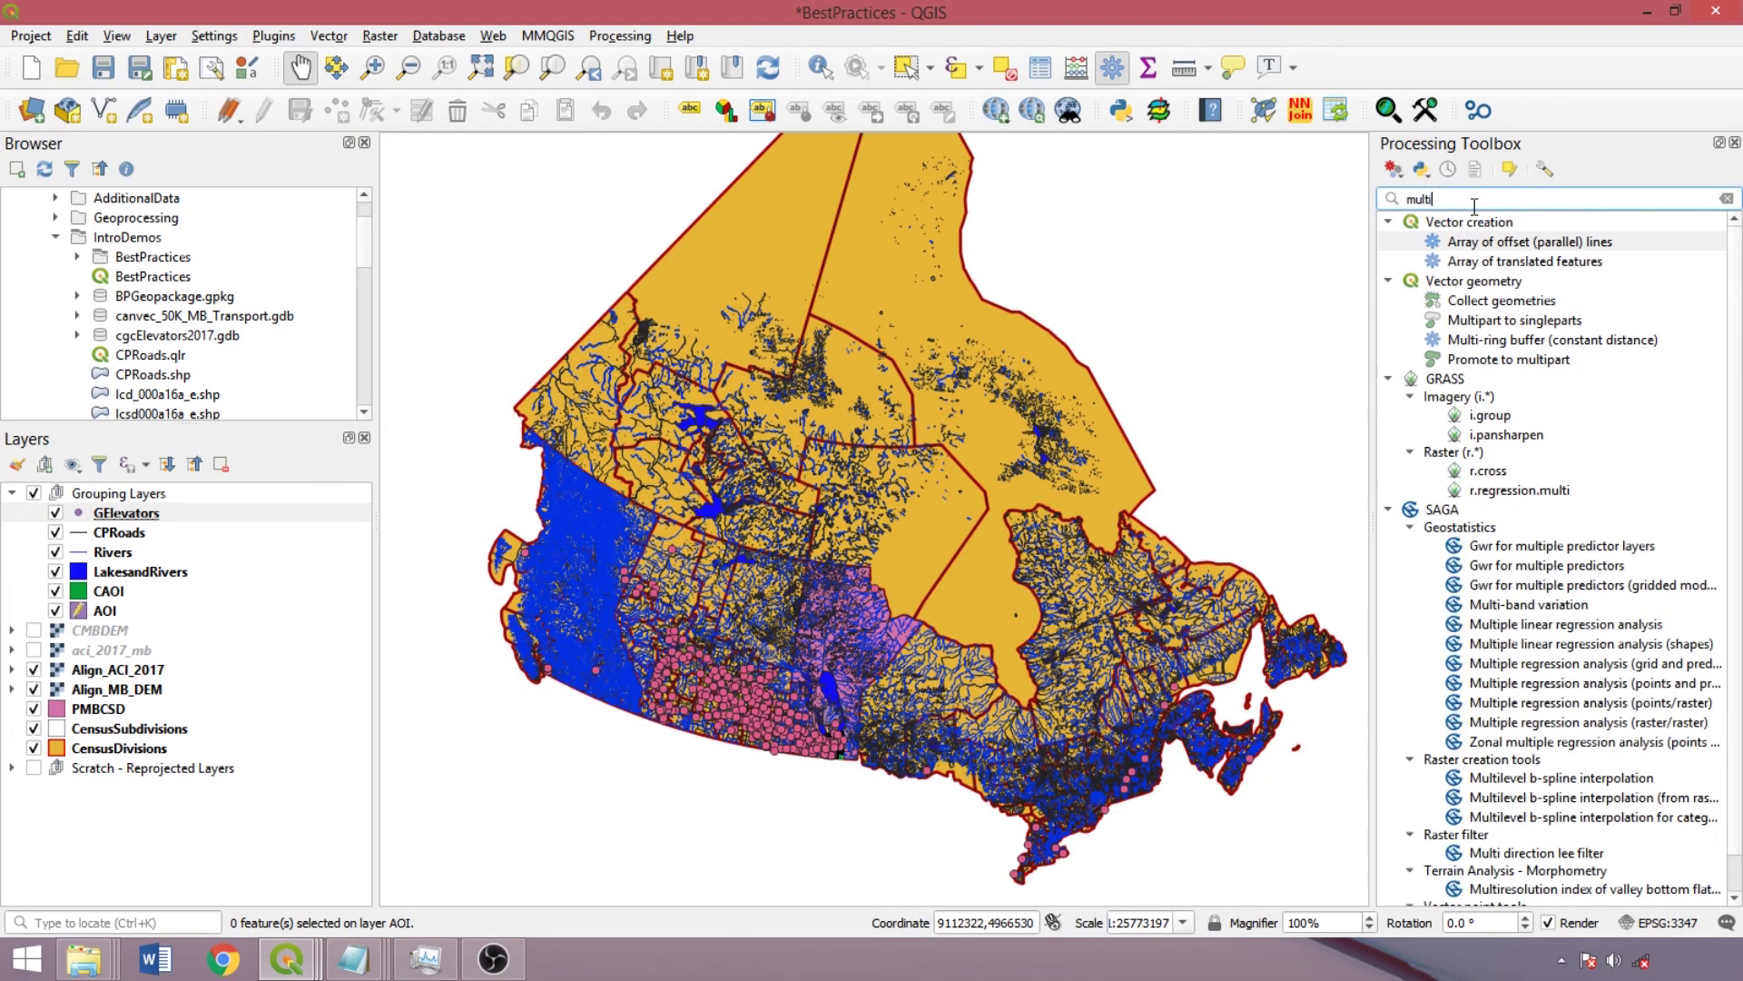
{"action": "left_click", "coordinate": [1511, 361]}
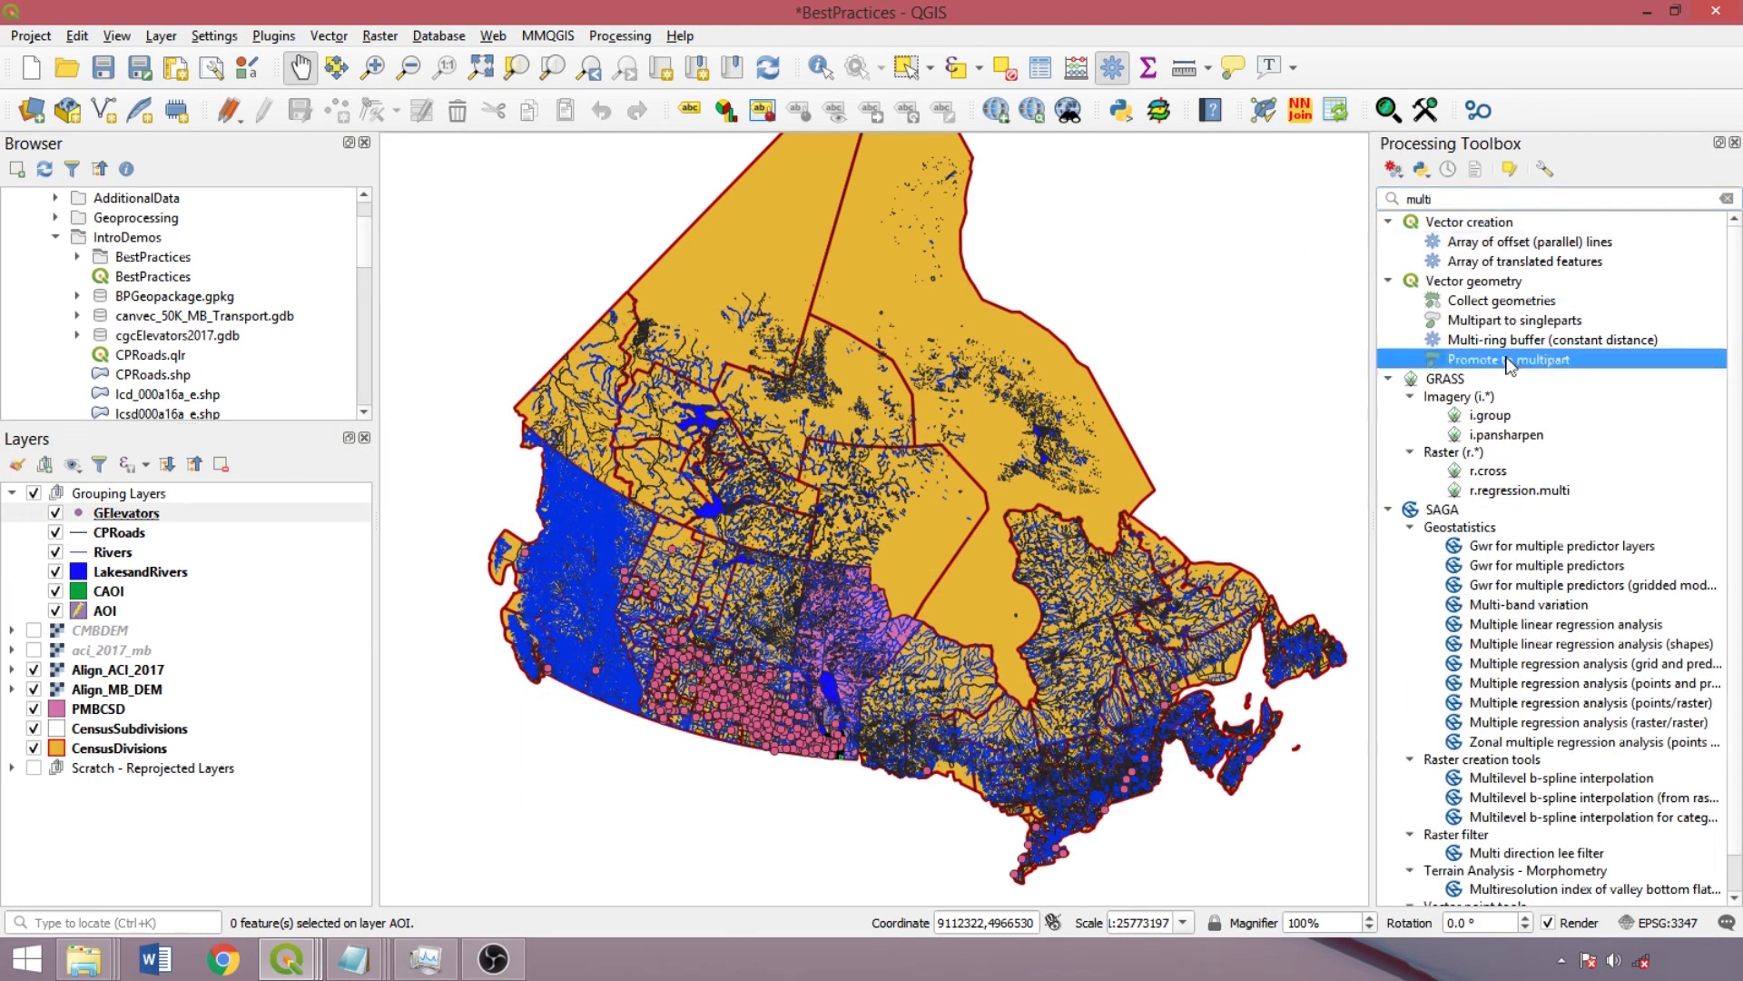
{"action": "left_click", "coordinate": [1510, 328]}
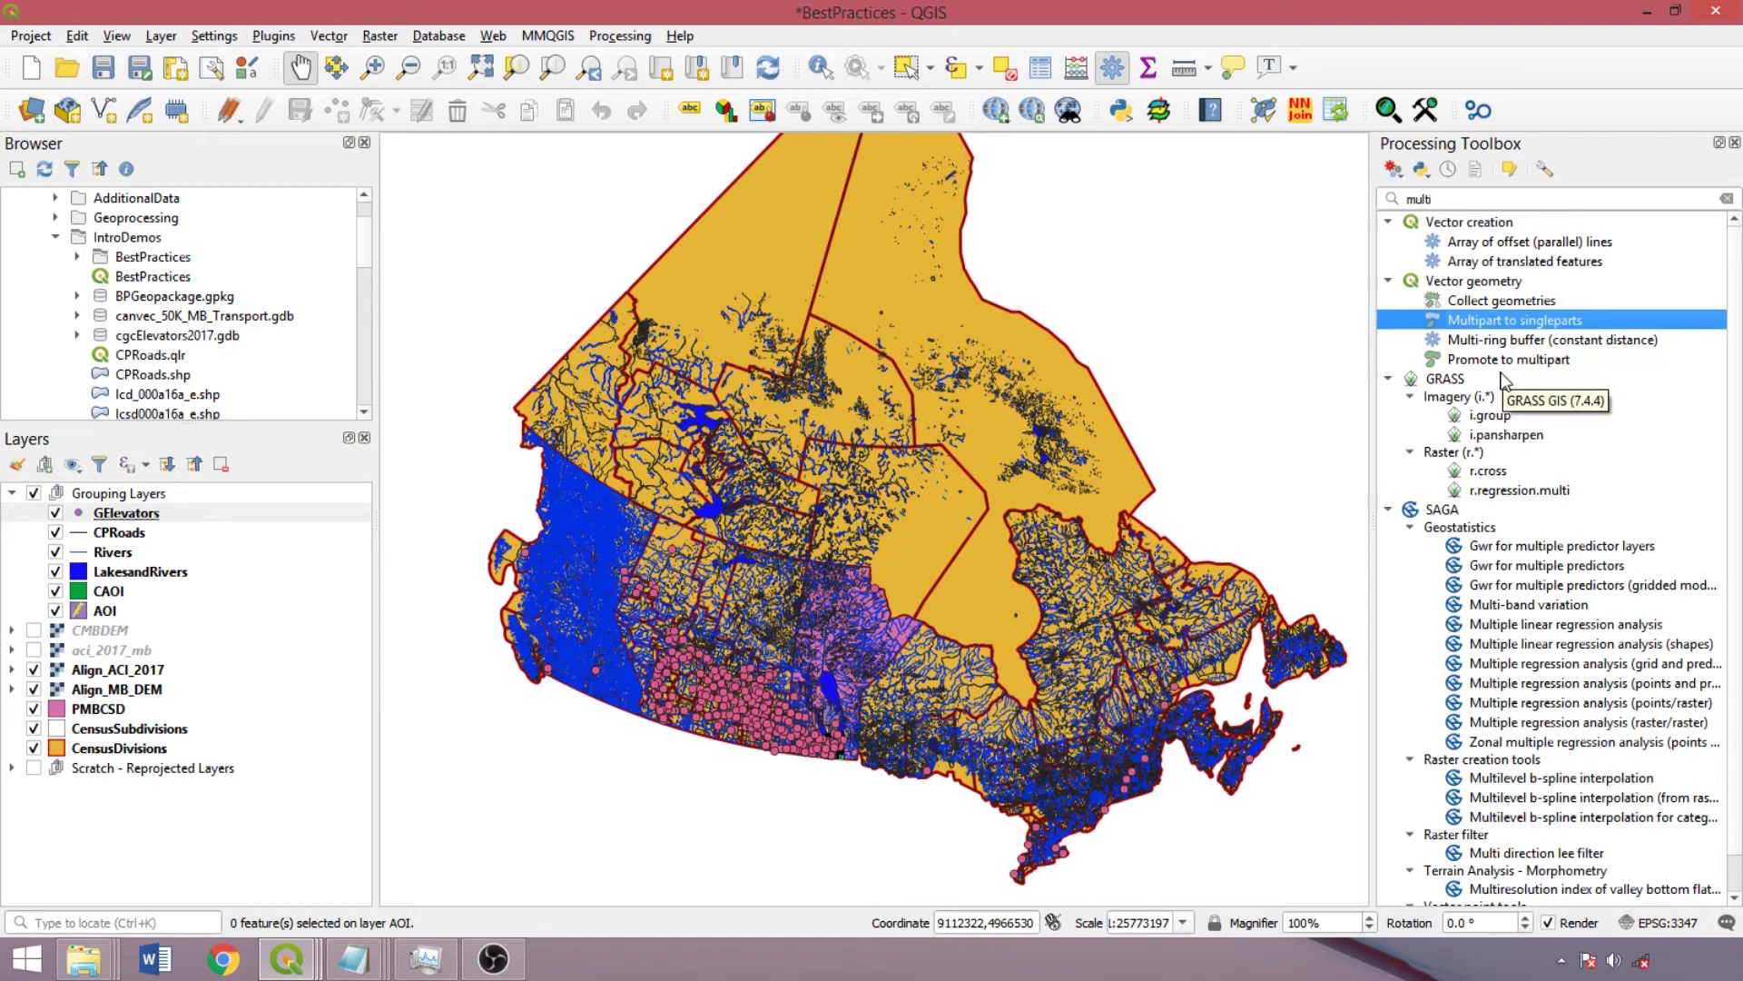
{"action": "left_click", "coordinate": [1543, 208]}
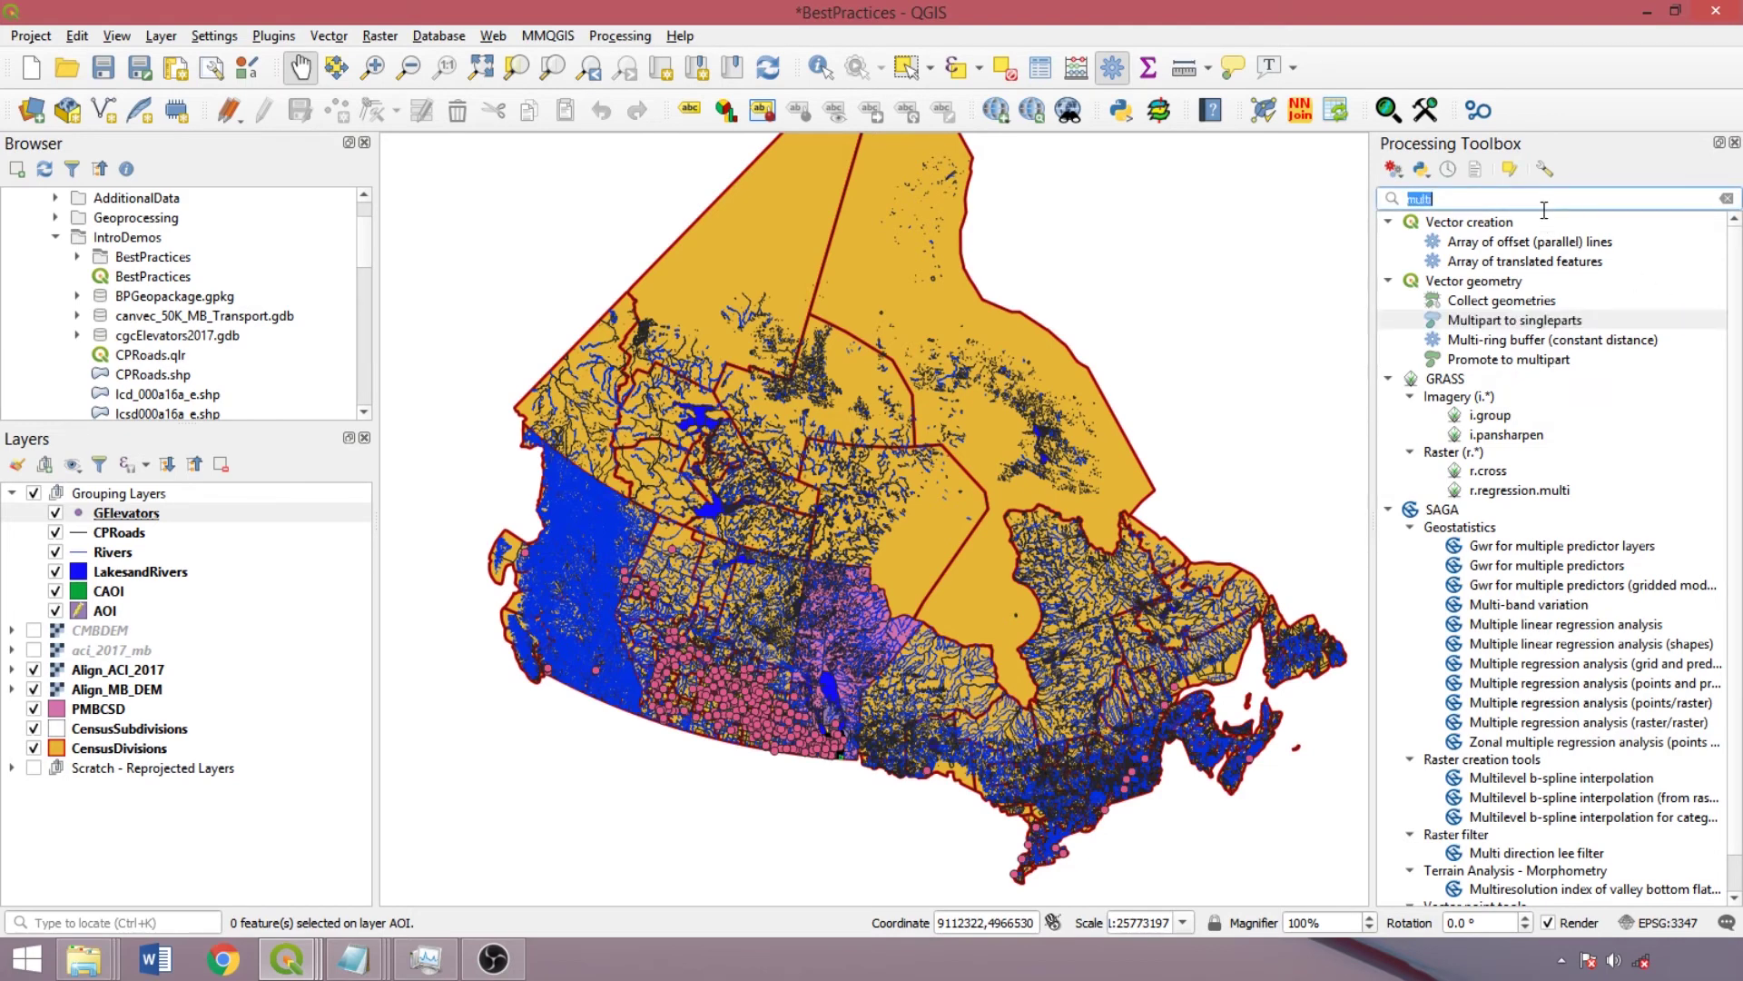
{"action": "type", "text": "refactor"}
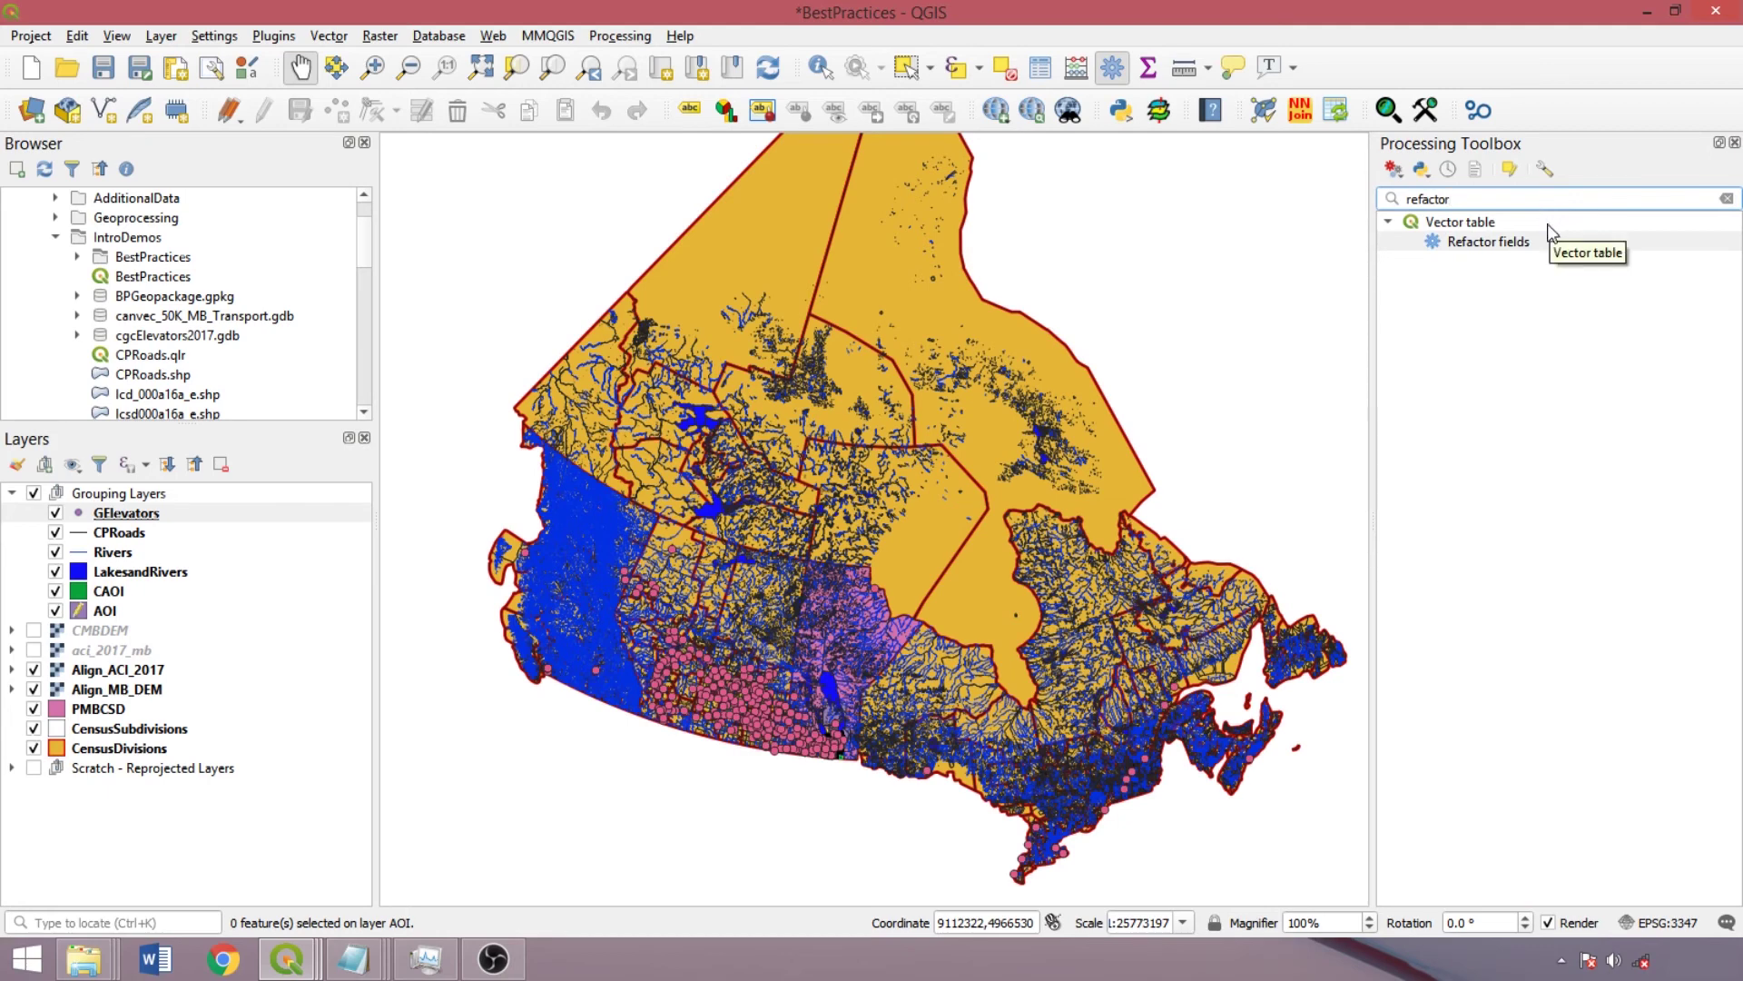
In Refactor fields, retype Capacity_tonne as Double with length 12, precision 2, then close unrun.
{"action": "double_click", "coordinate": [1540, 241]}
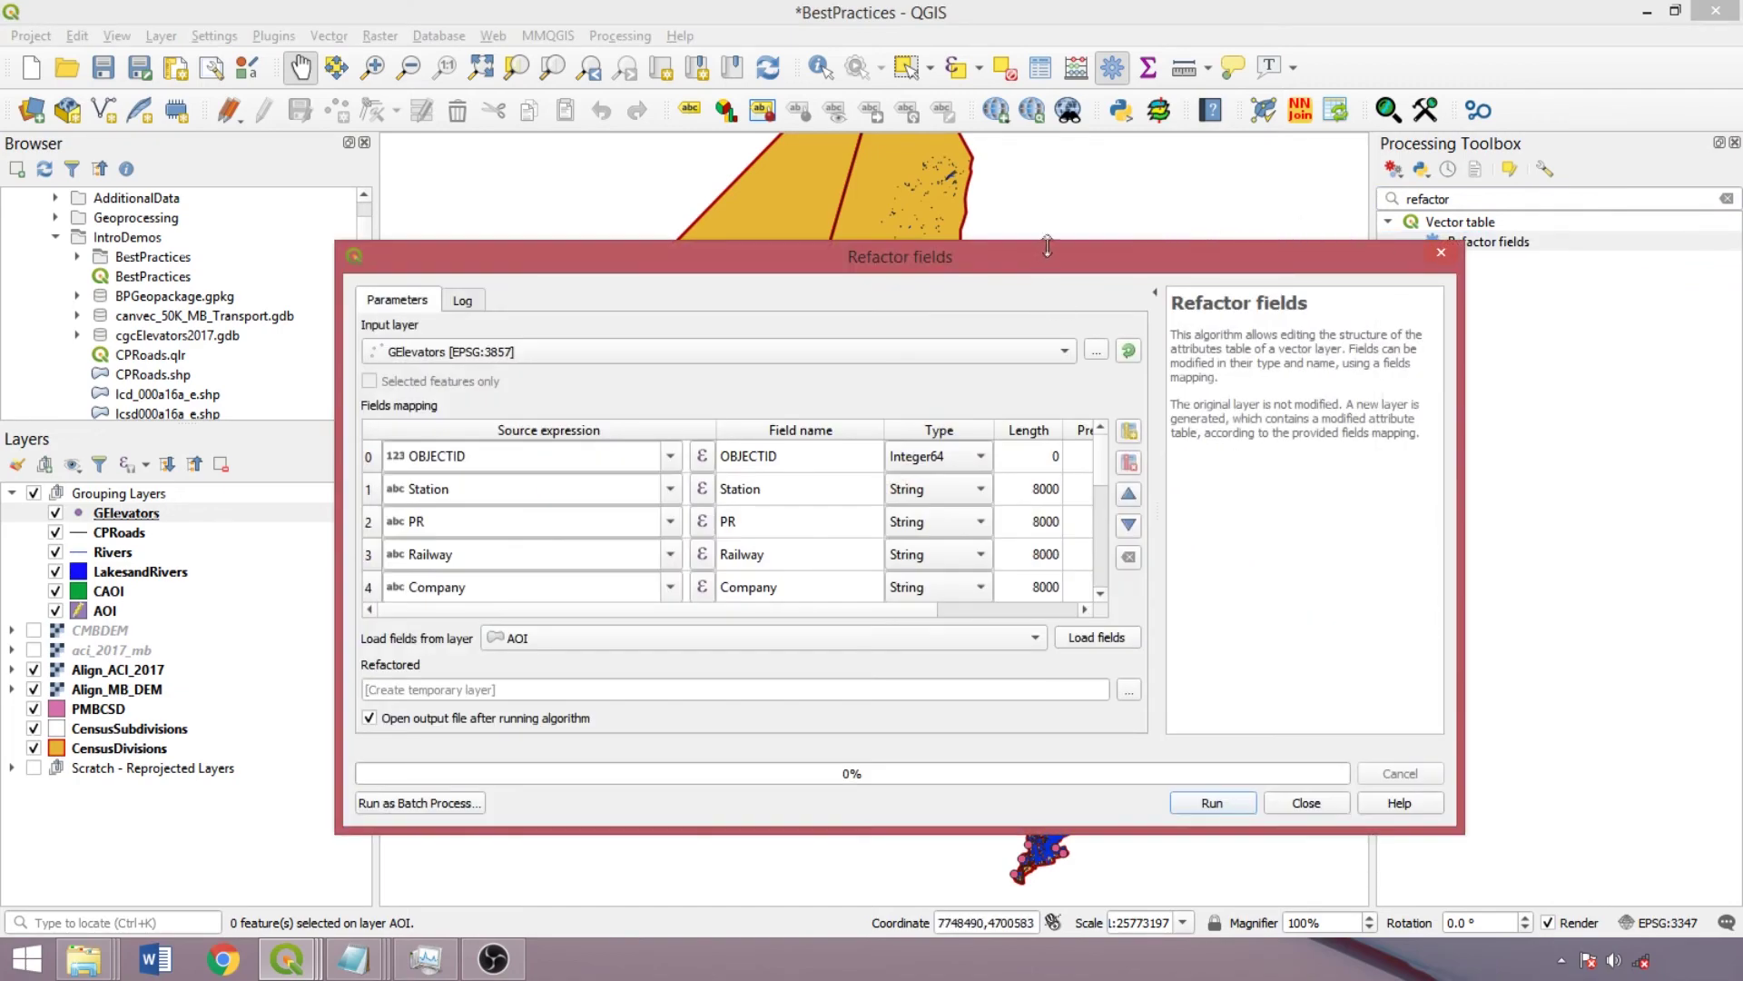
{"action": "left_click", "coordinate": [1154, 292]}
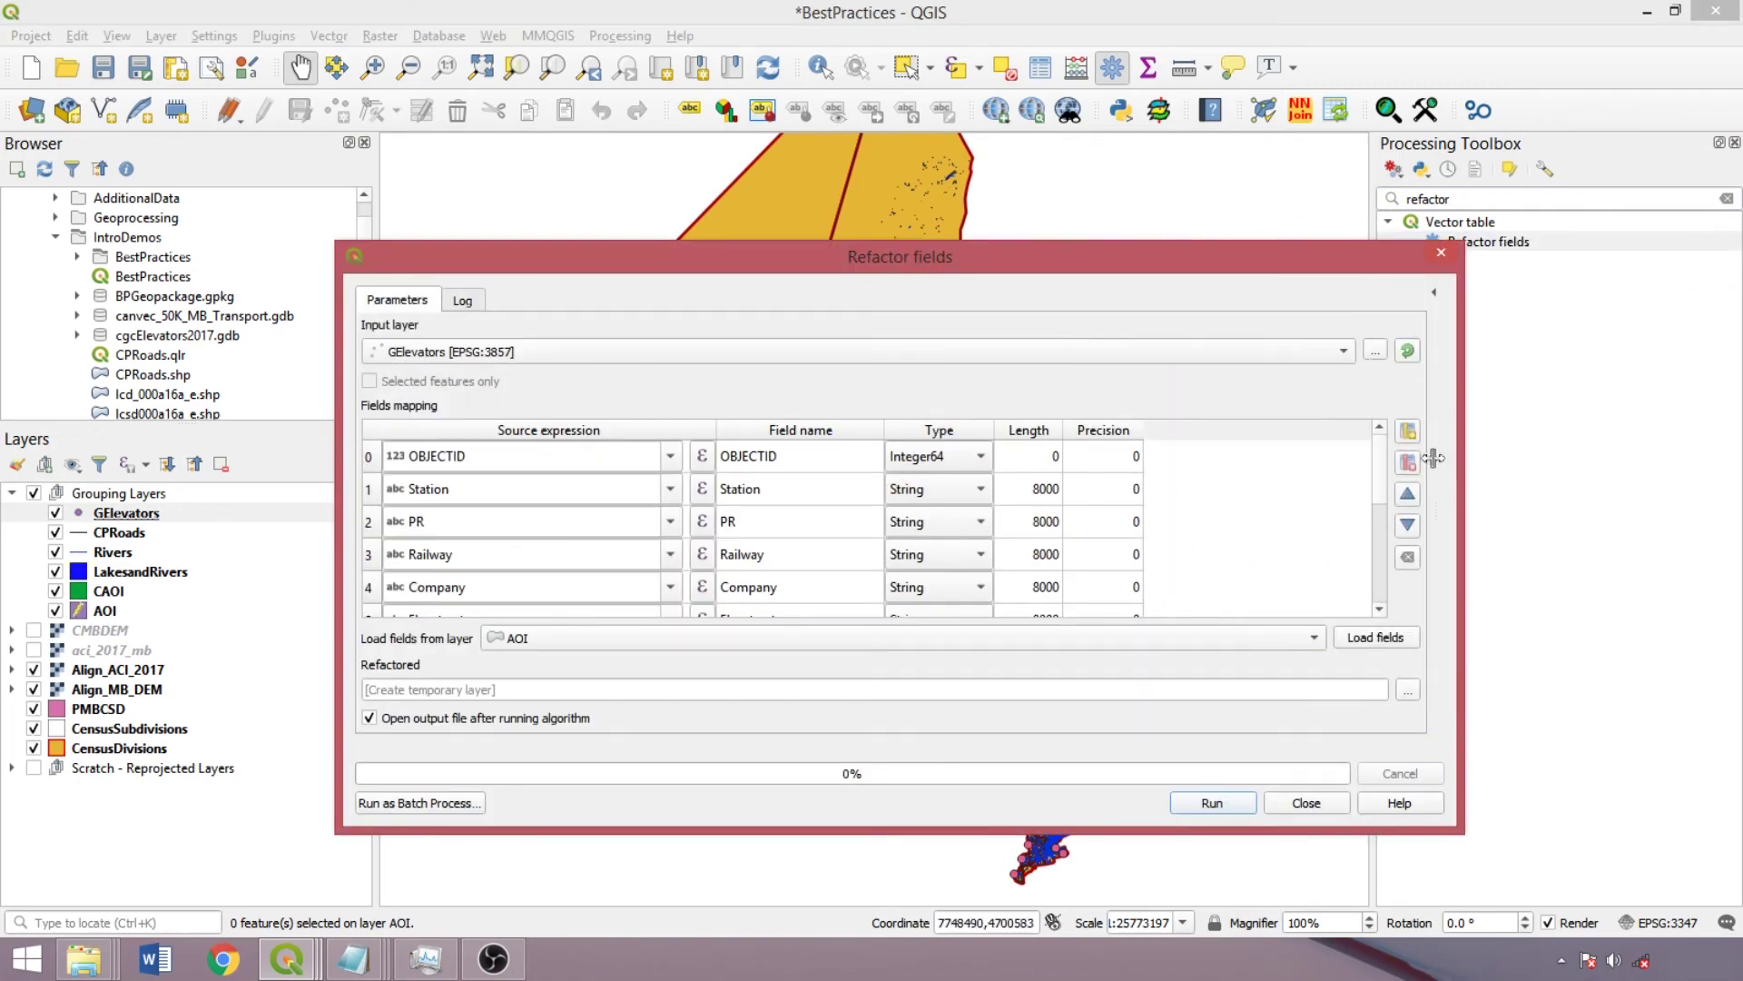
{"action": "left_click_drag", "start_coordinate": [1461, 468], "coordinate": [1197, 508]}
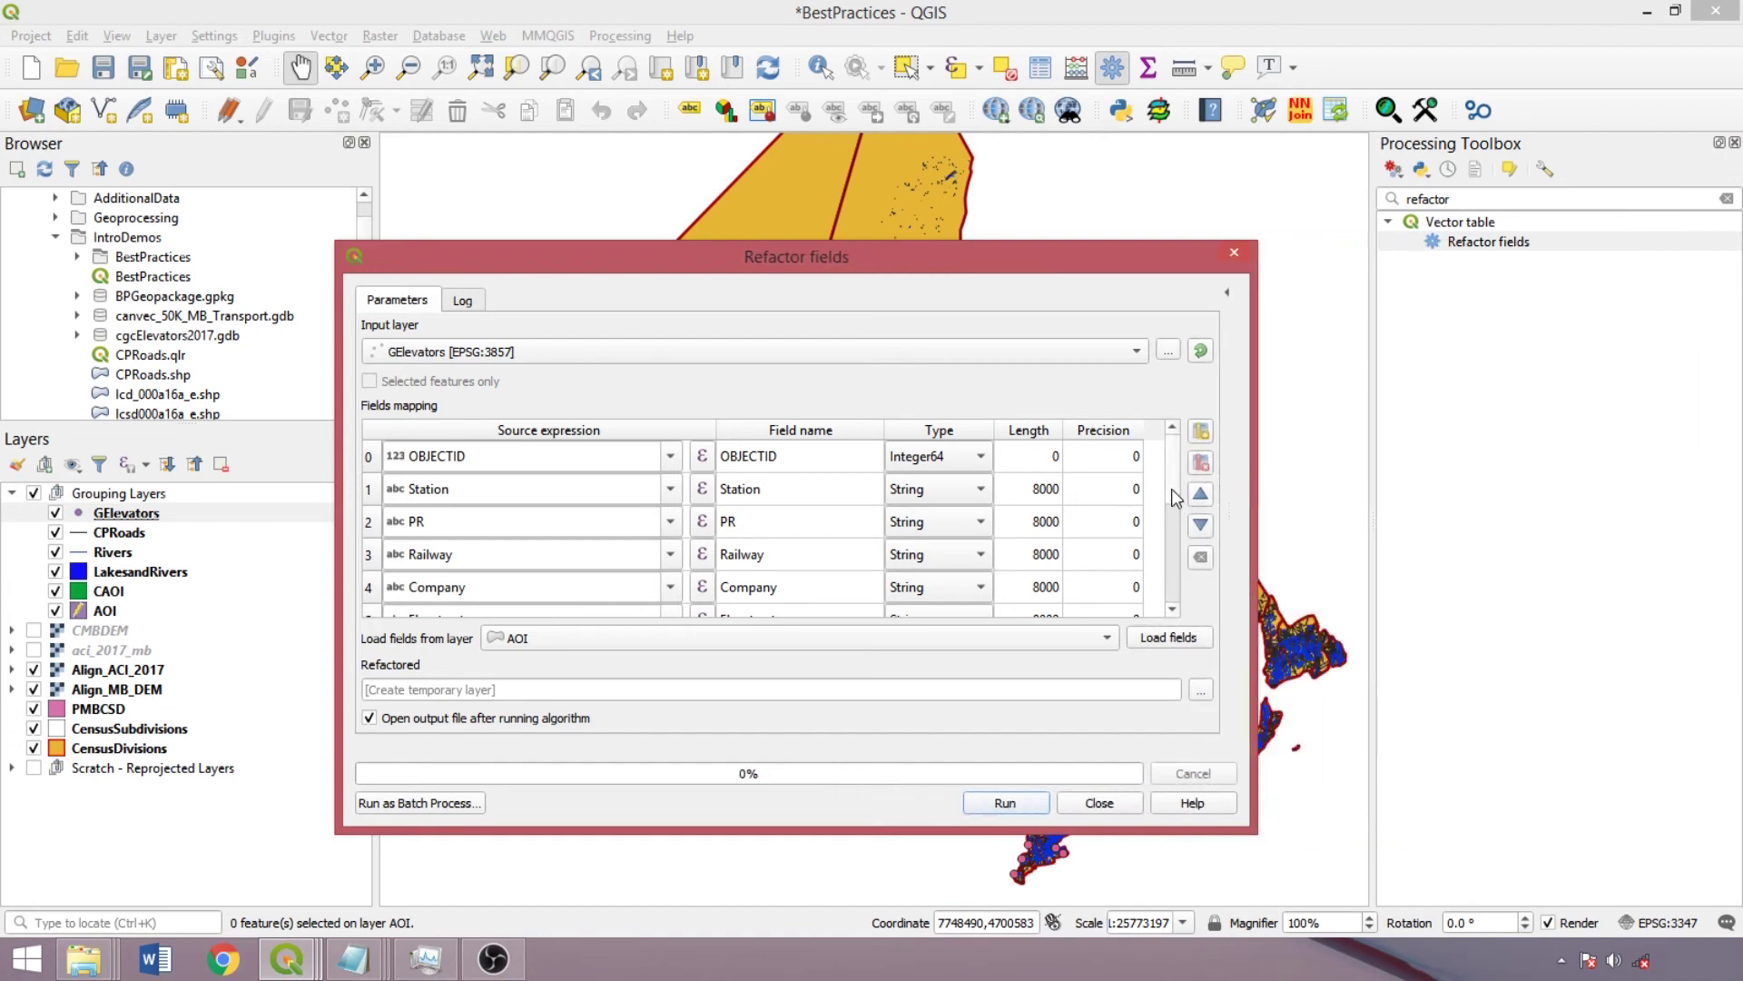
{"action": "scroll", "coordinate": [1175, 513], "scroll_direction": "down", "scroll_amount": 2}
{"action": "scroll", "coordinate": [1172, 570], "scroll_direction": "down", "scroll_amount": 1}
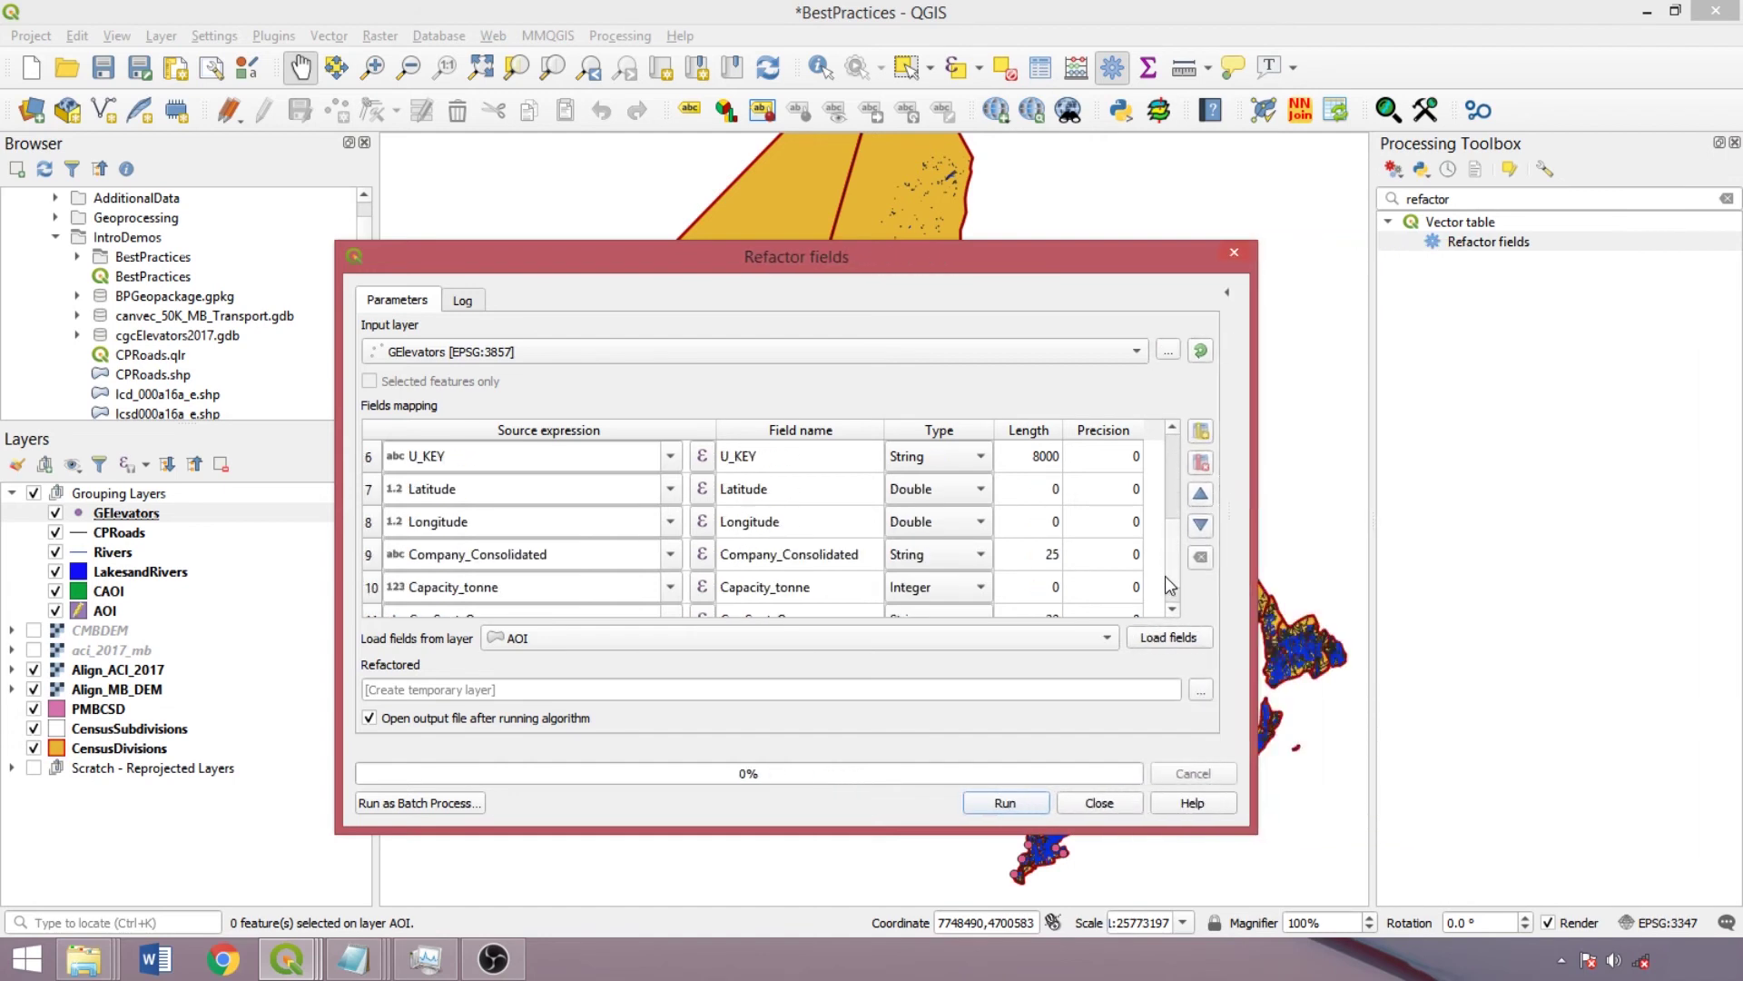
{"action": "left_click", "coordinate": [903, 587]}
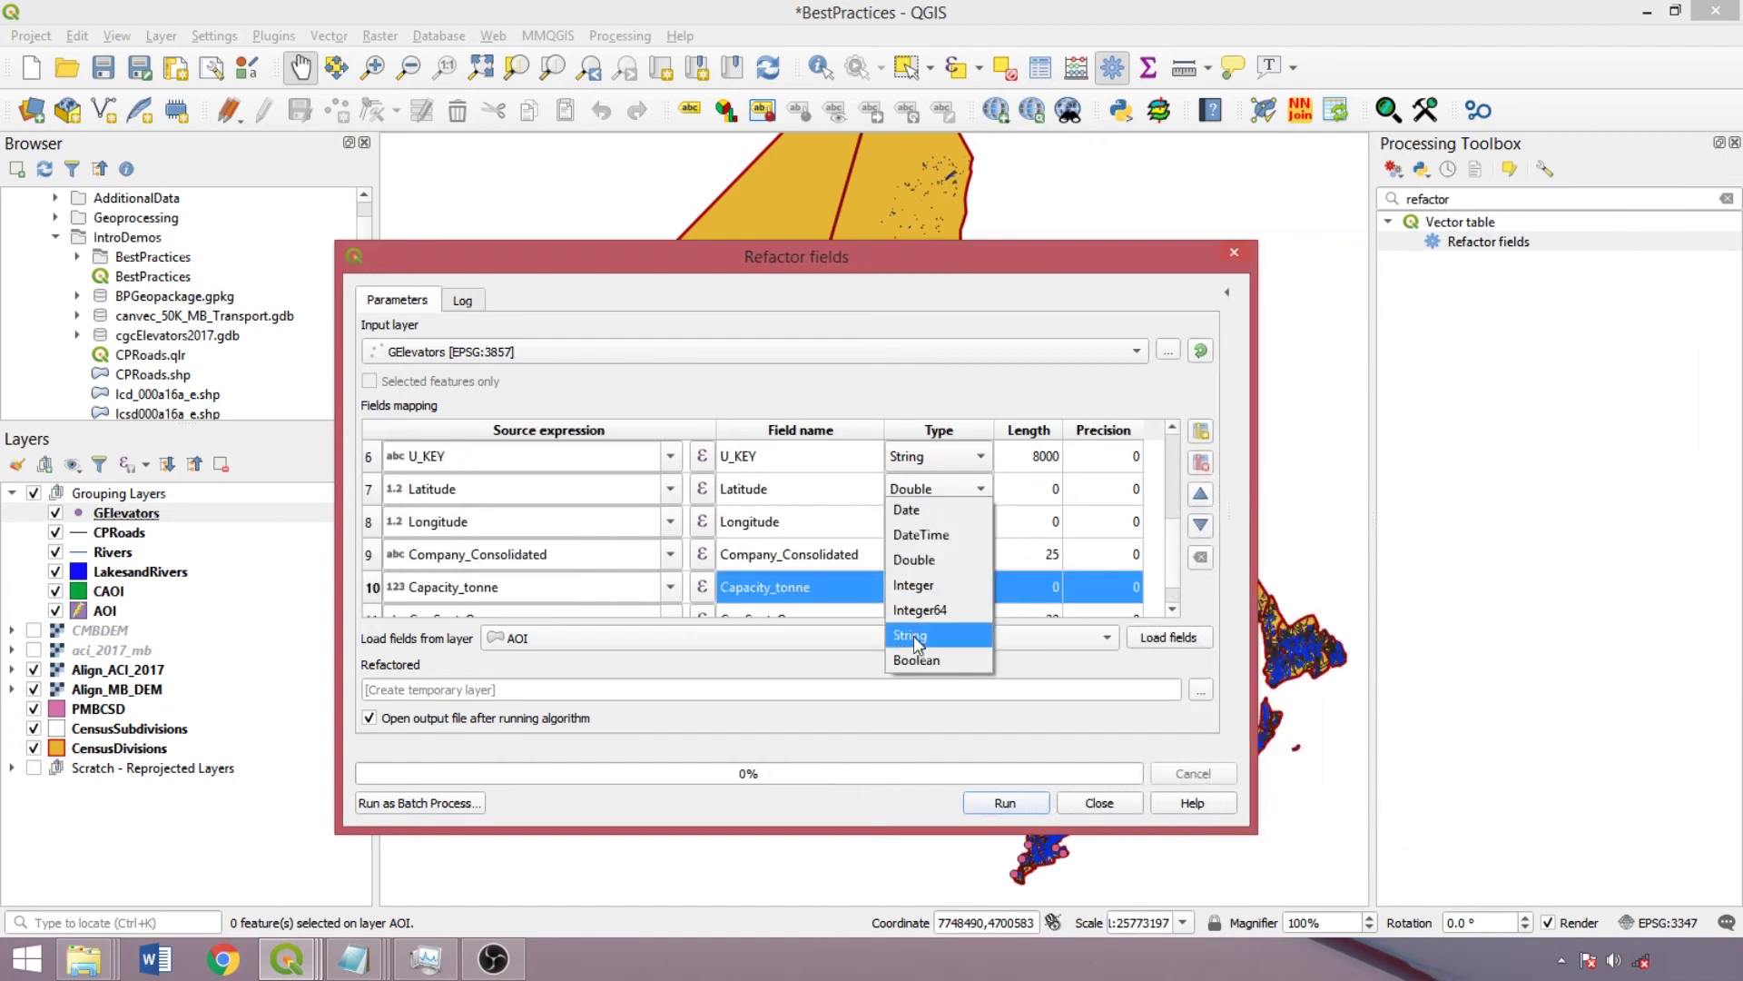
{"action": "left_click", "coordinate": [931, 563]}
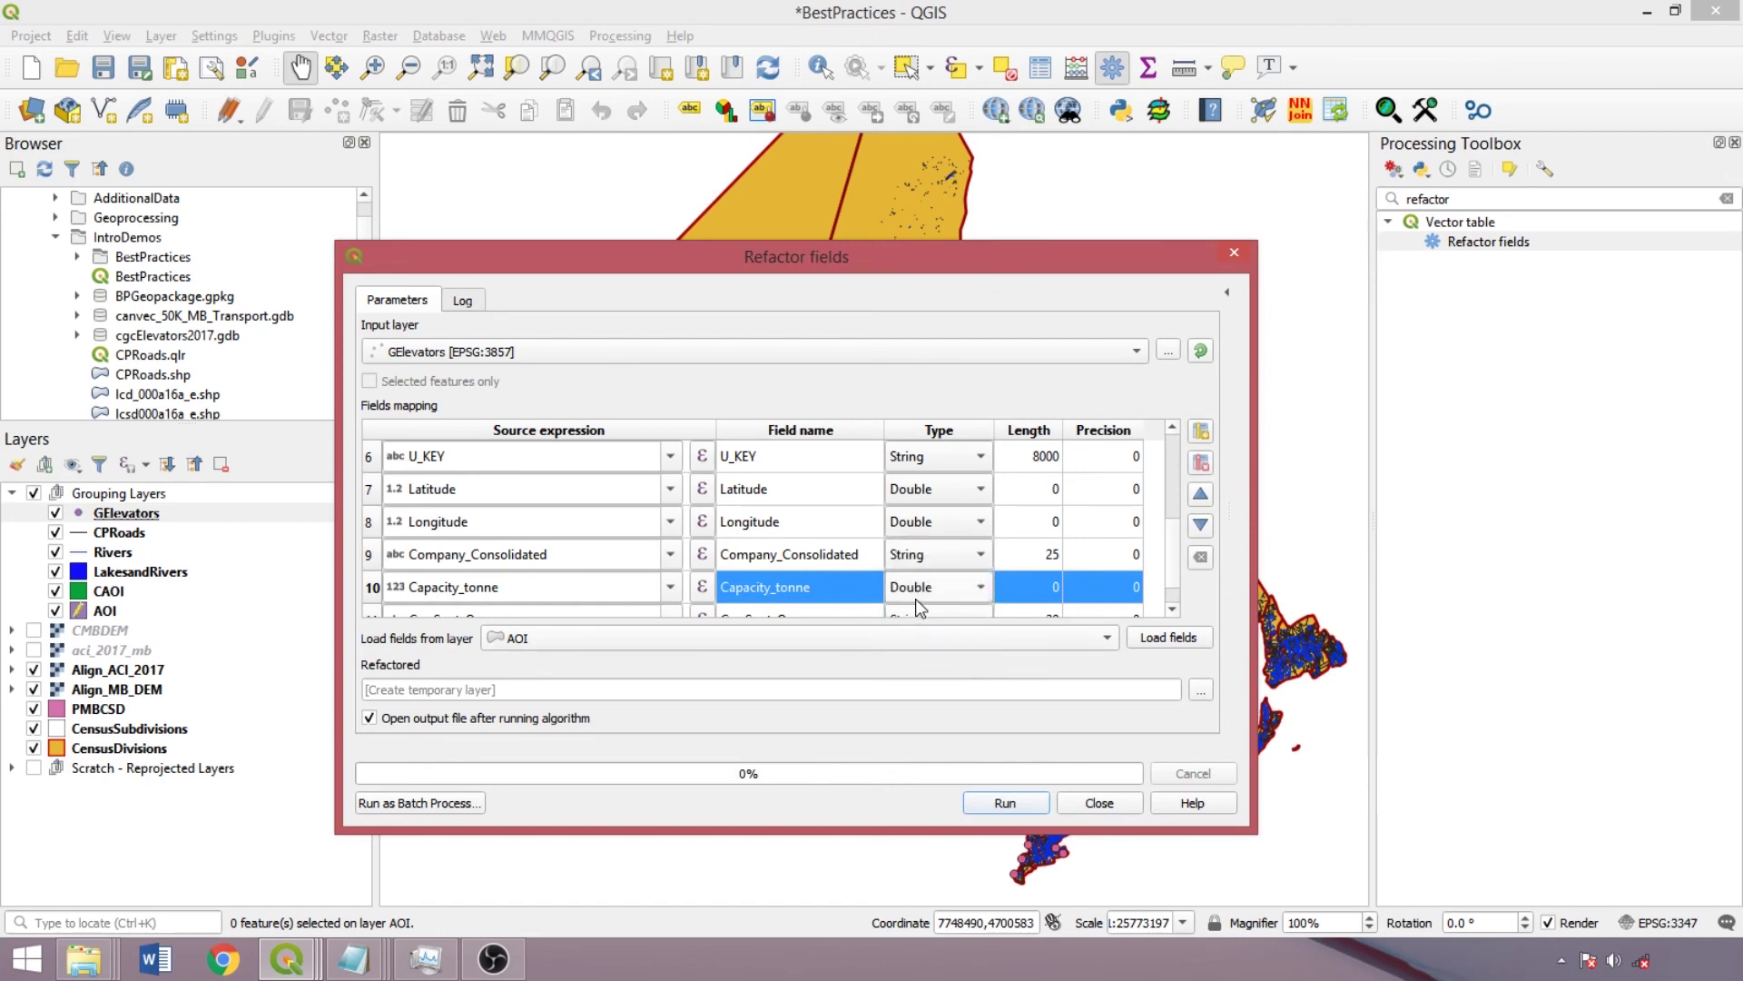
{"action": "double_click", "coordinate": [1027, 595]}
{"action": "type", "text": "12"}
{"action": "double_click", "coordinate": [1109, 584]}
{"action": "type", "text": "2"}
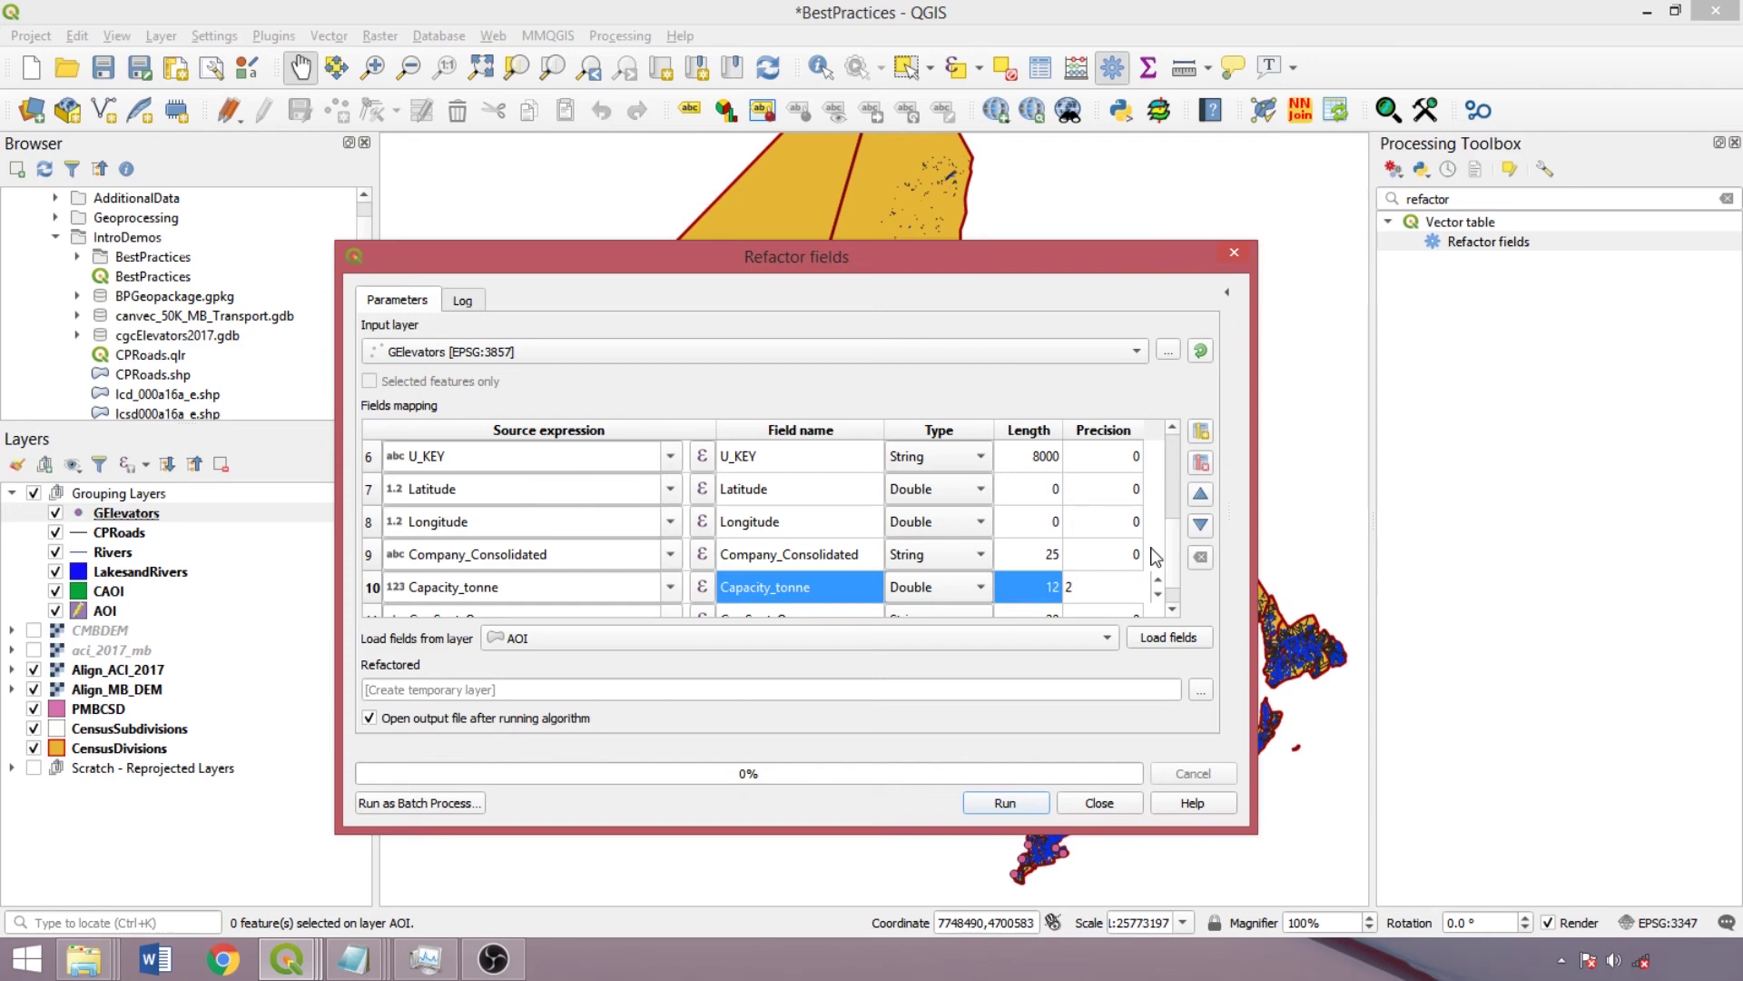
{"action": "left_click", "coordinate": [1242, 257]}
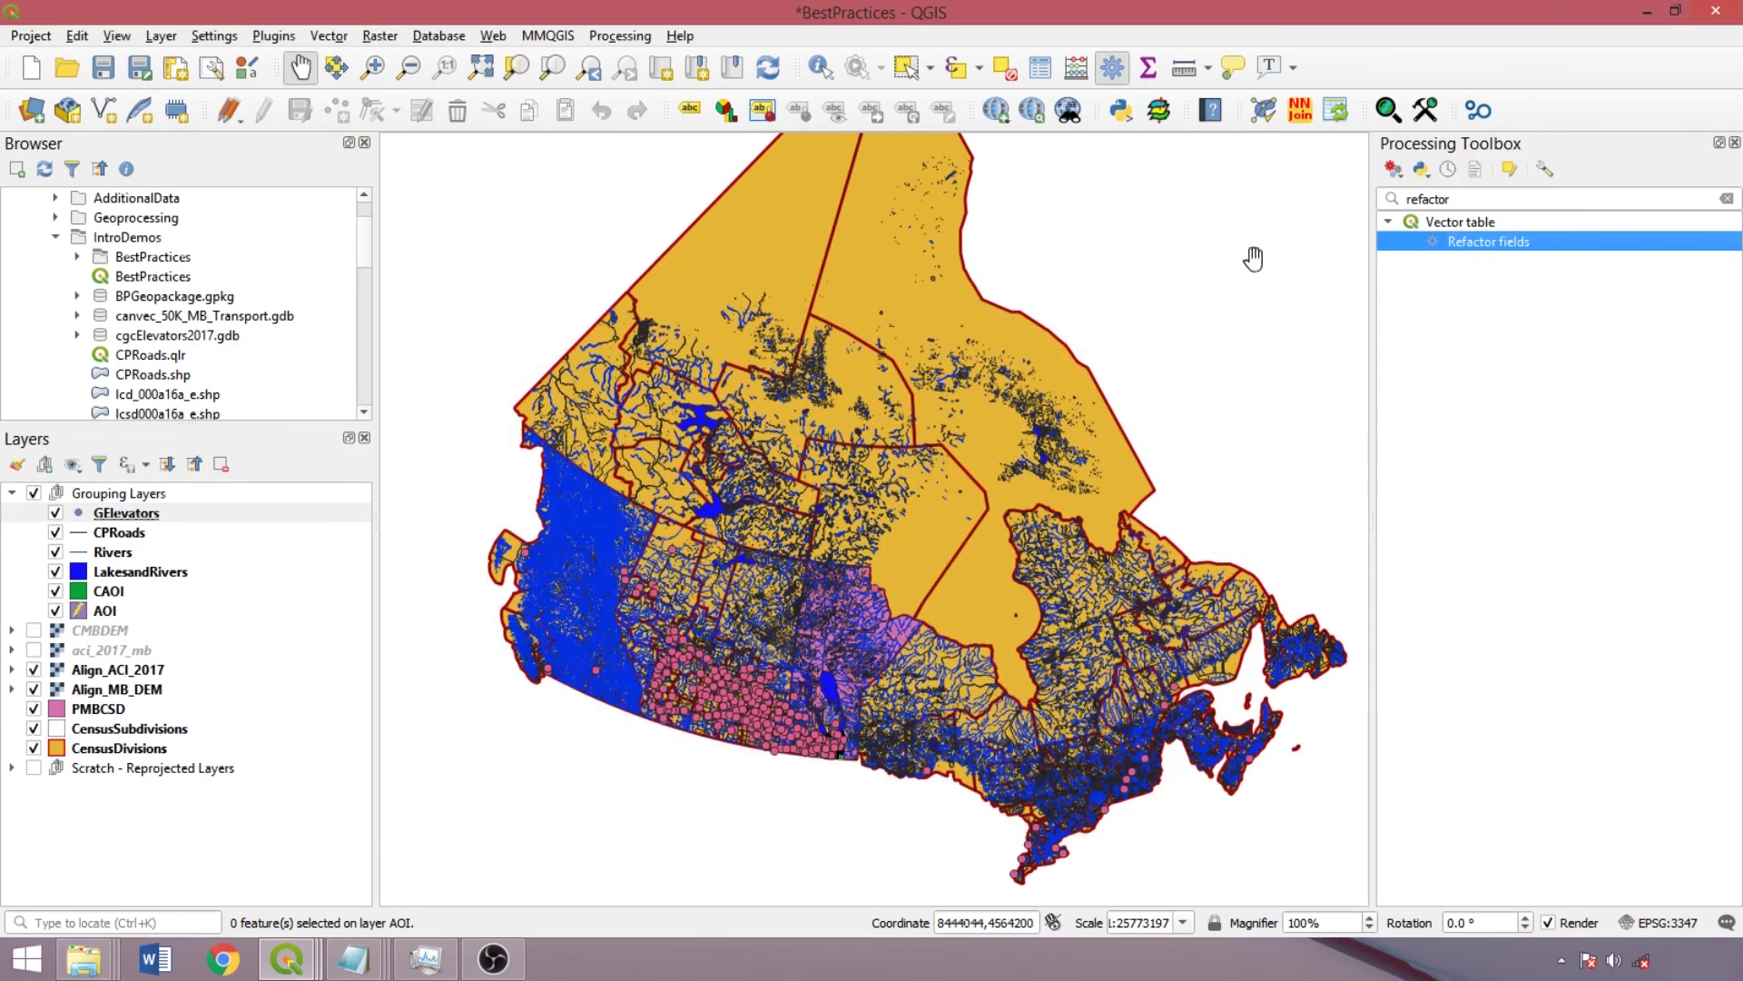
Search the tools for 'buffer', 'Lines', 'Extract' and 'Cent', inspecting Points to path and Centroids.
{"action": "double_click", "coordinate": [1623, 195]}
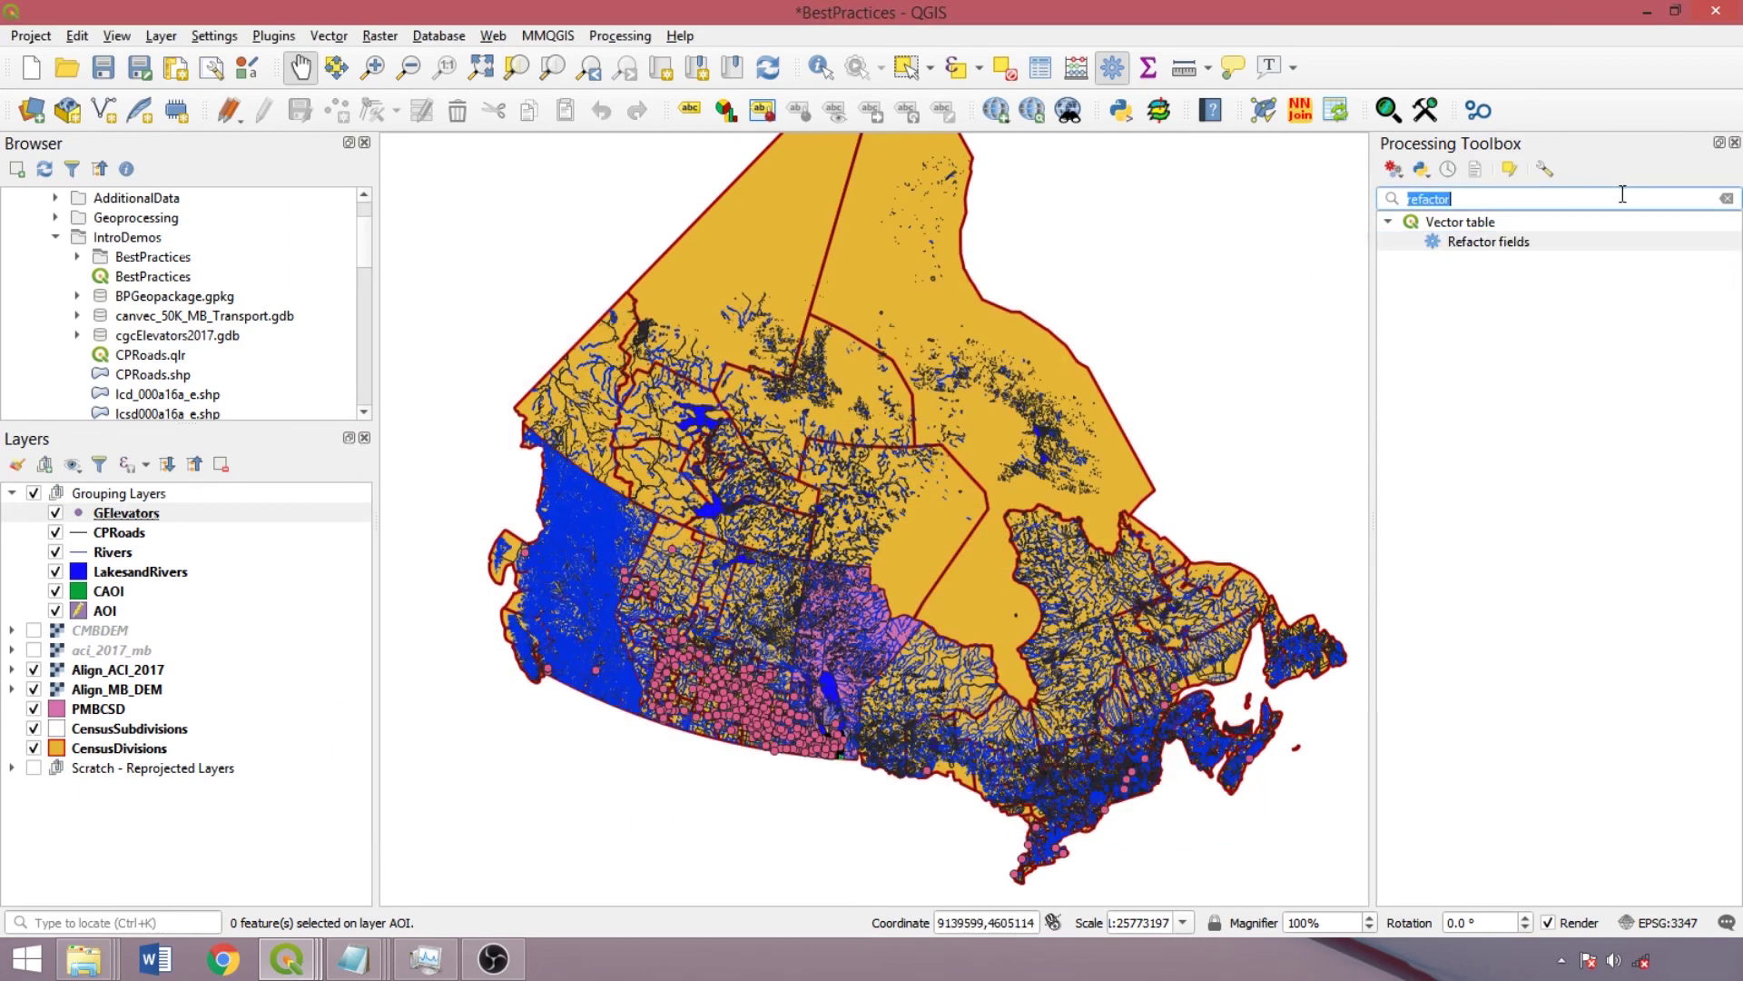
{"action": "type", "text": "buf"}
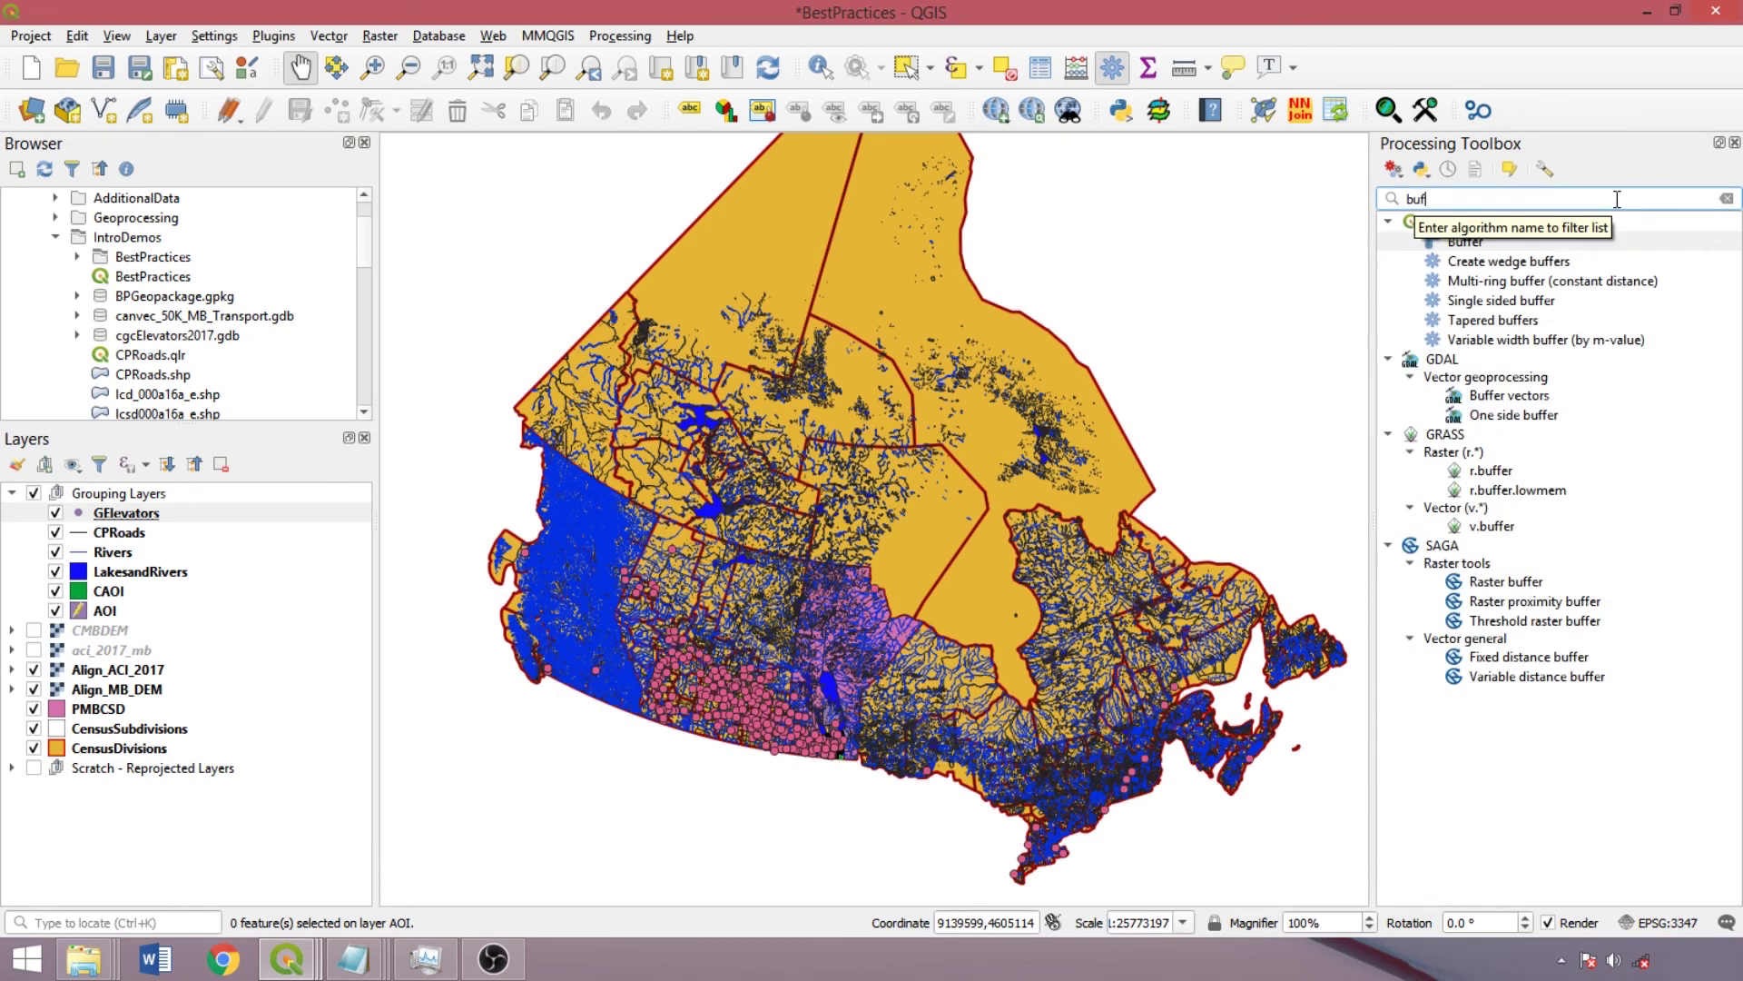
{"action": "type", "text": "fer"}
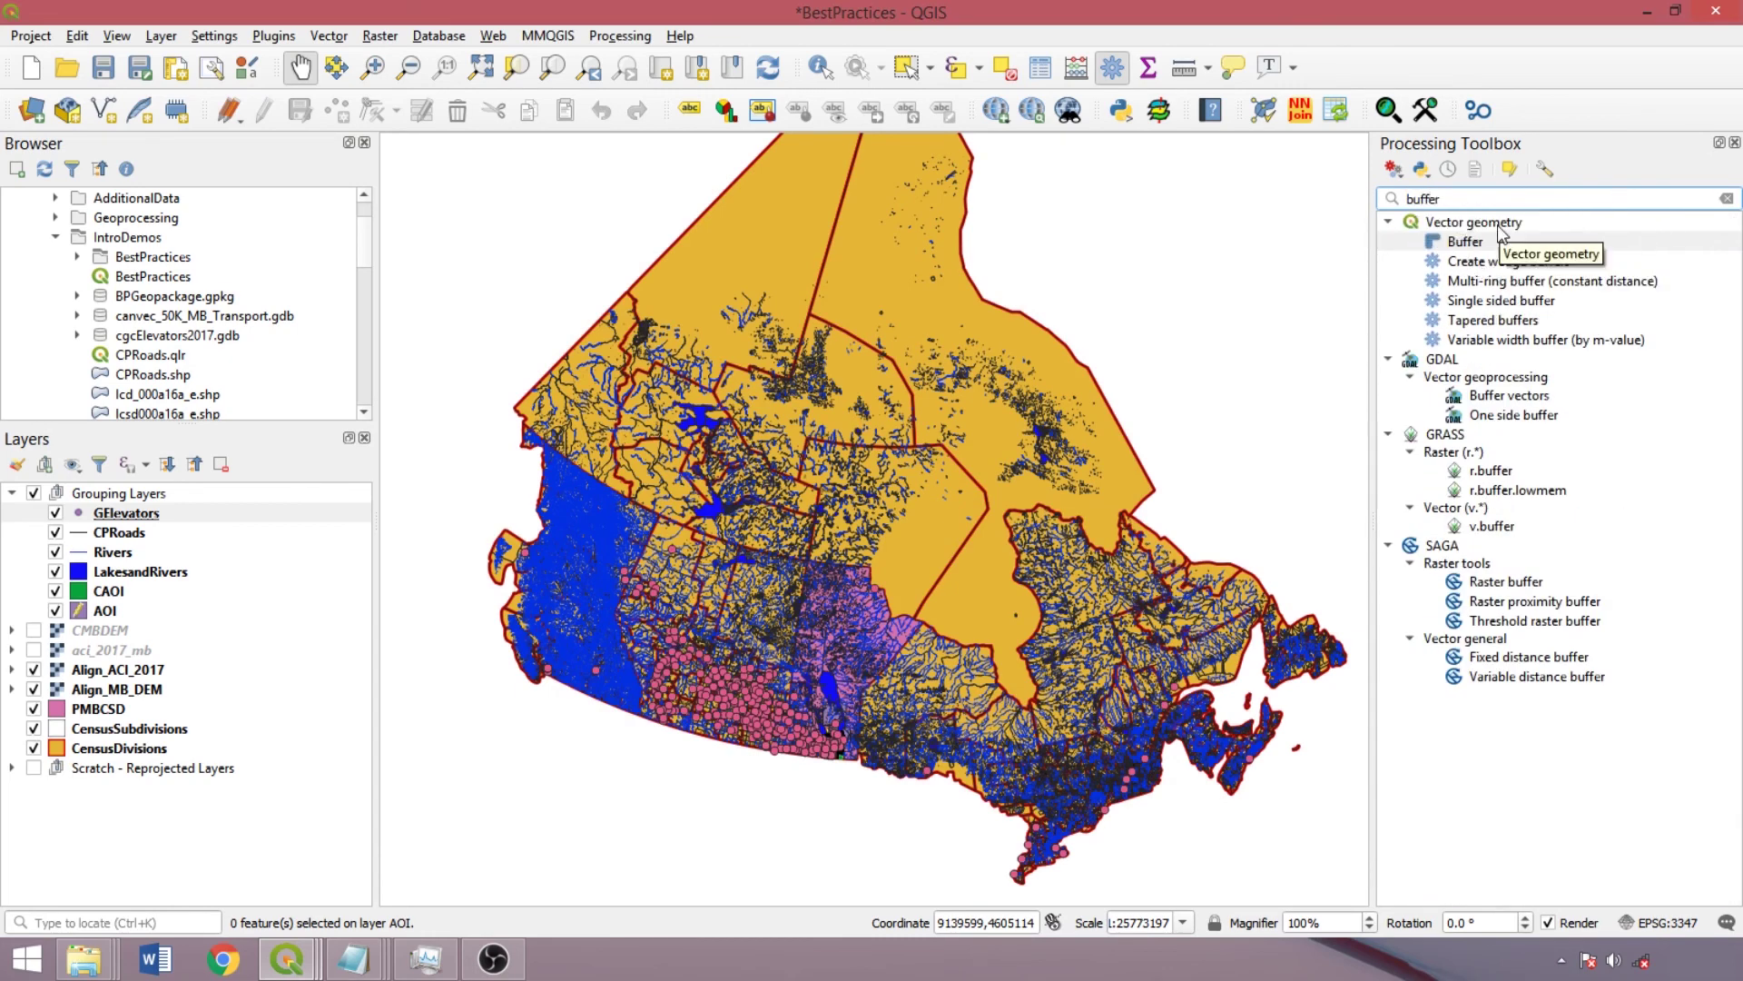
{"action": "double_click", "coordinate": [1472, 199]}
{"action": "type", "text": "Lines"}
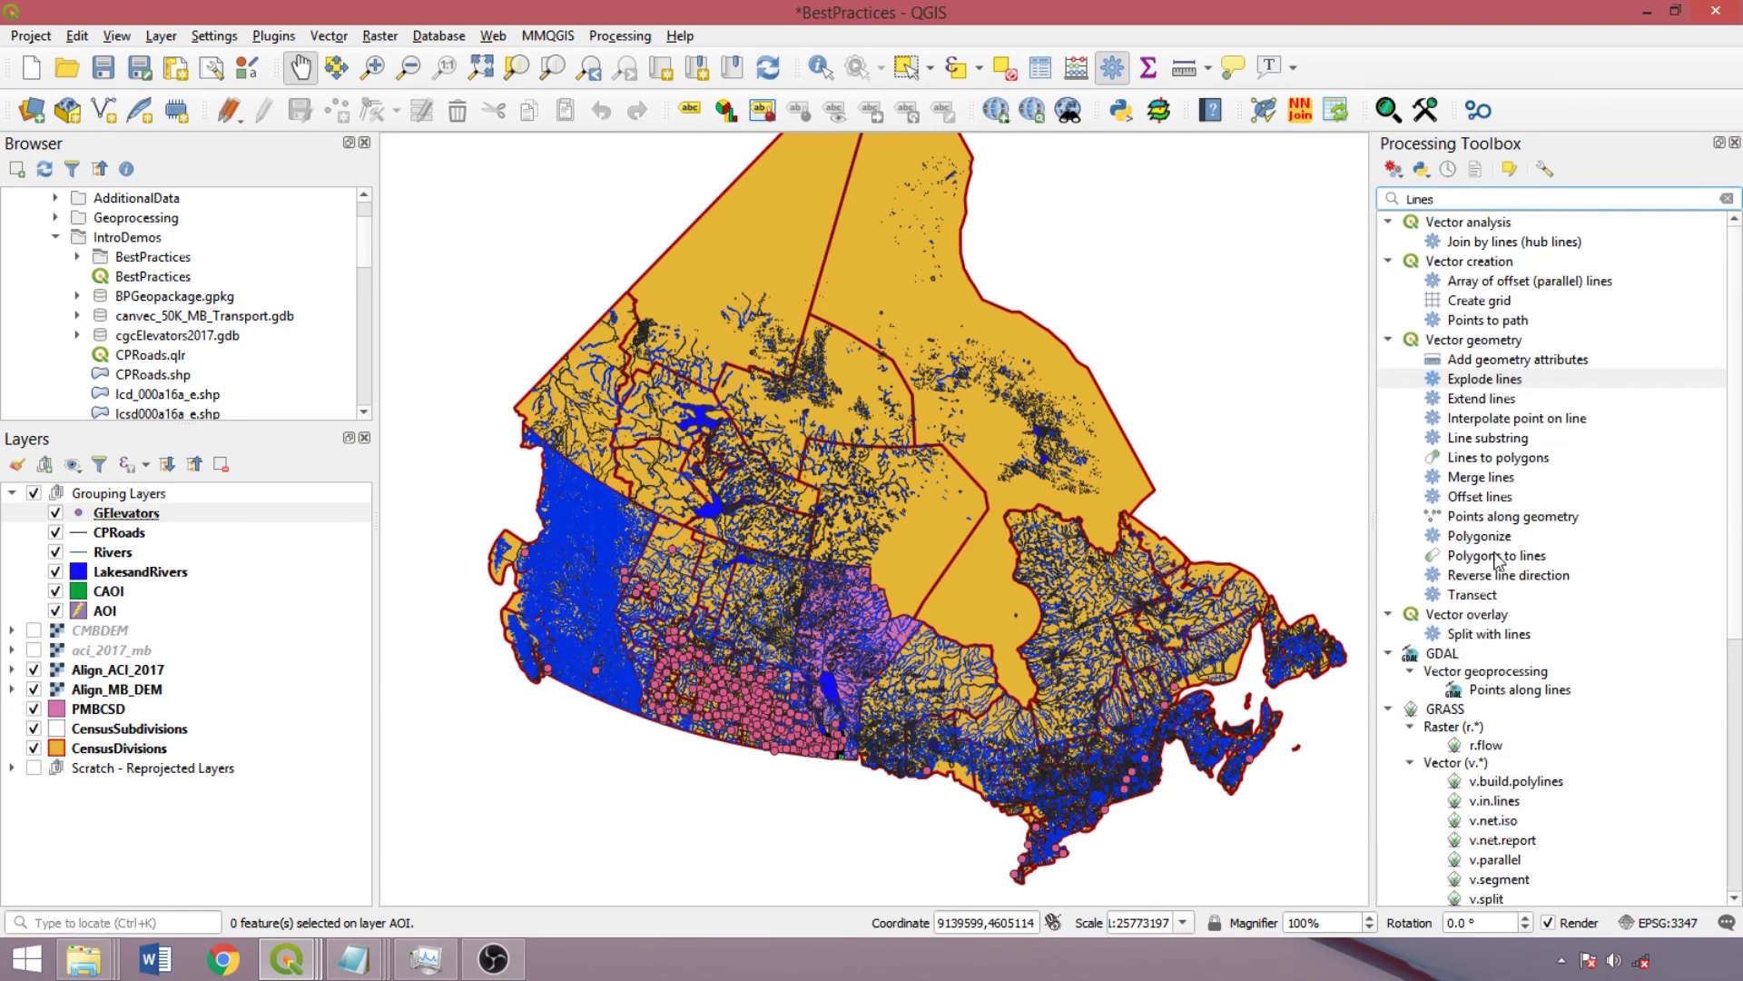
{"action": "left_click", "coordinate": [1489, 323]}
{"action": "double_click", "coordinate": [1473, 199]}
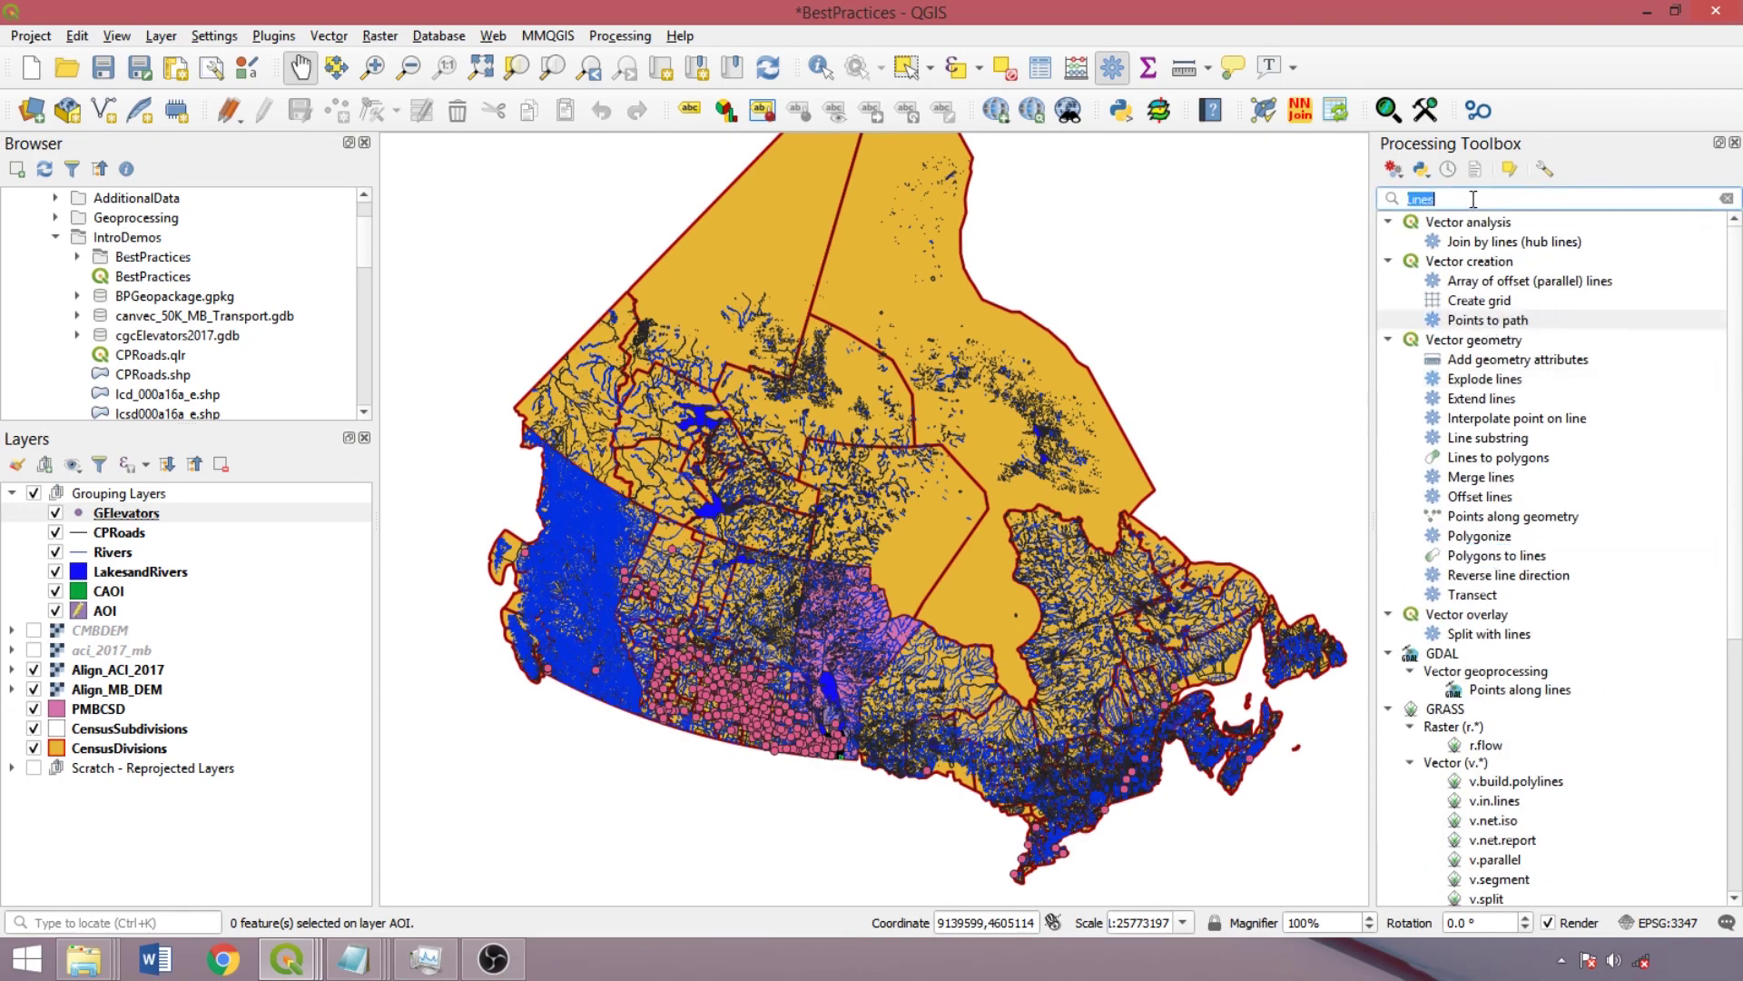
{"action": "type", "text": "Extract"}
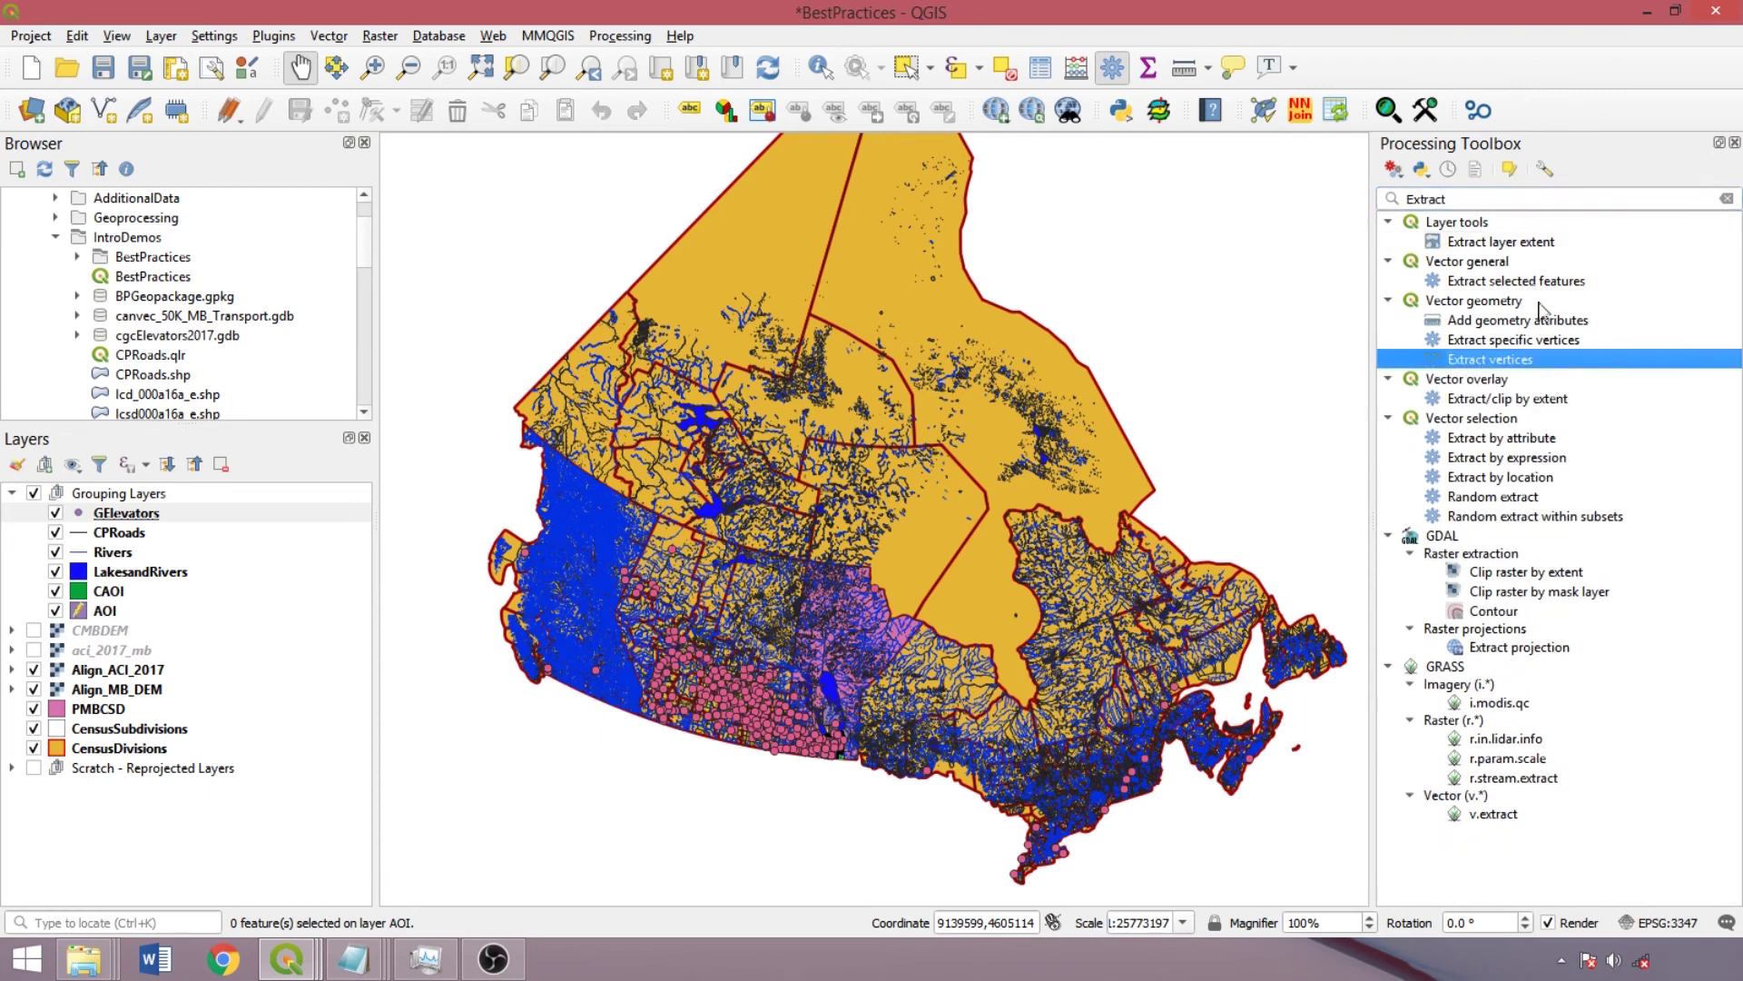
{"action": "double_click", "coordinate": [1513, 208]}
{"action": "type", "text": "Cent"}
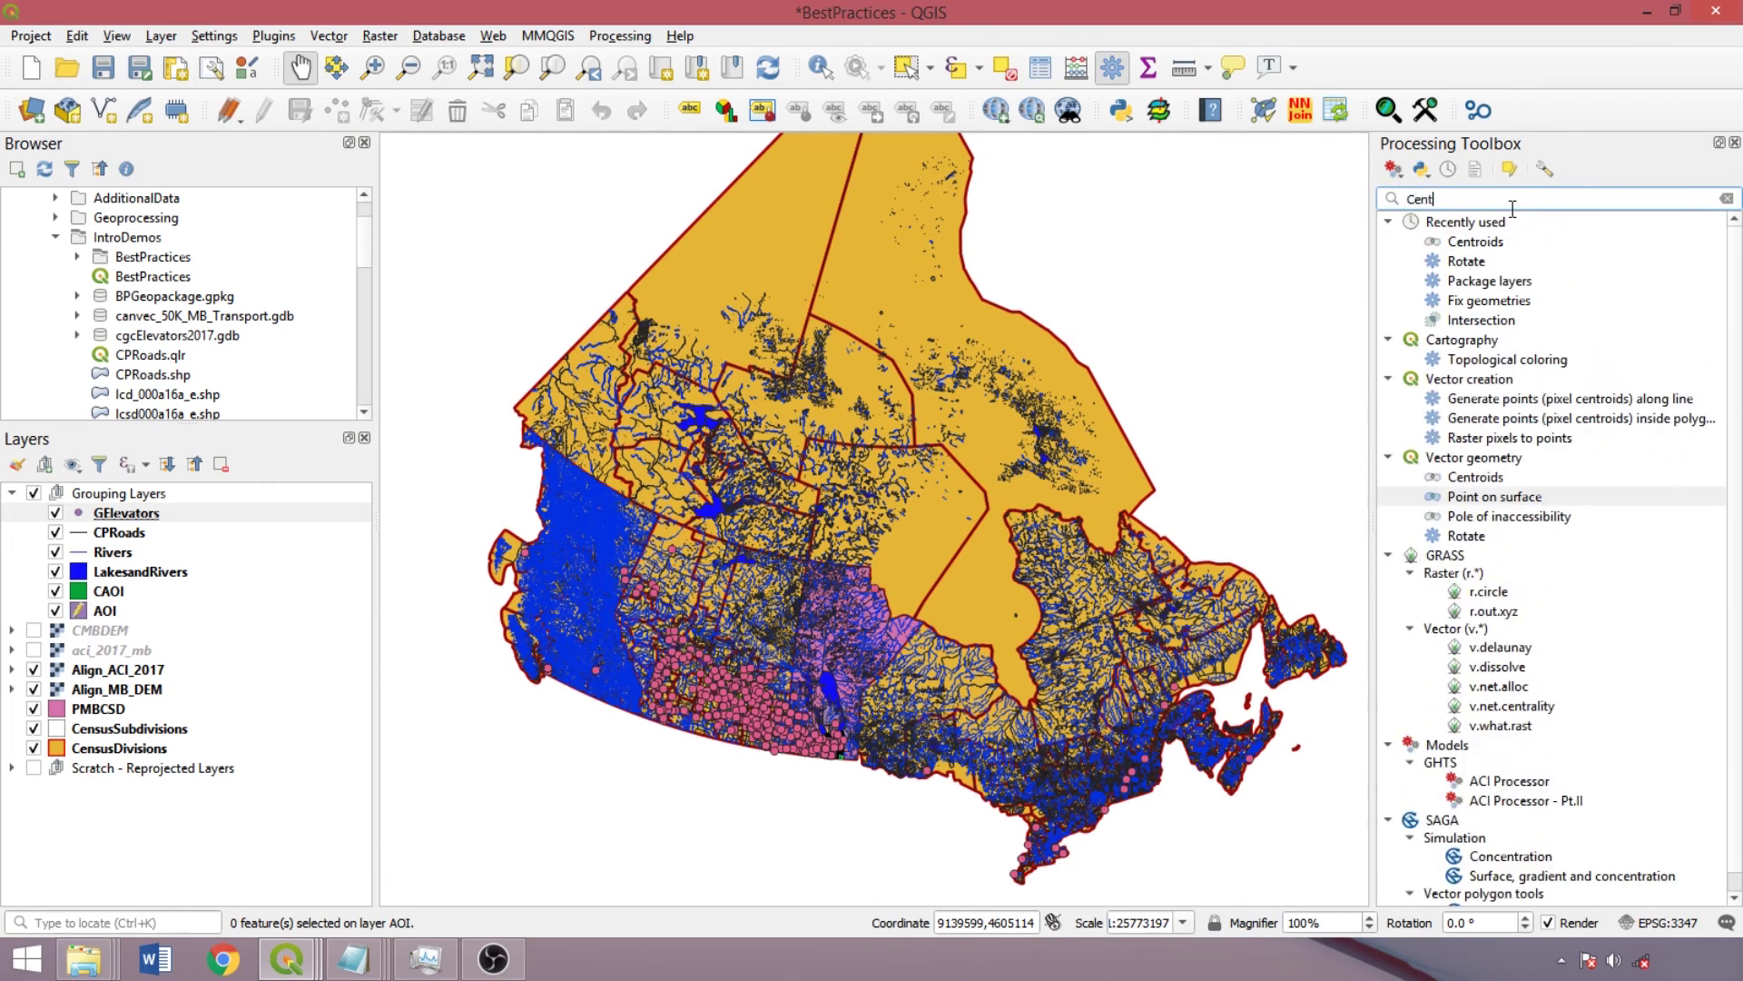
{"action": "left_click", "coordinate": [1502, 242]}
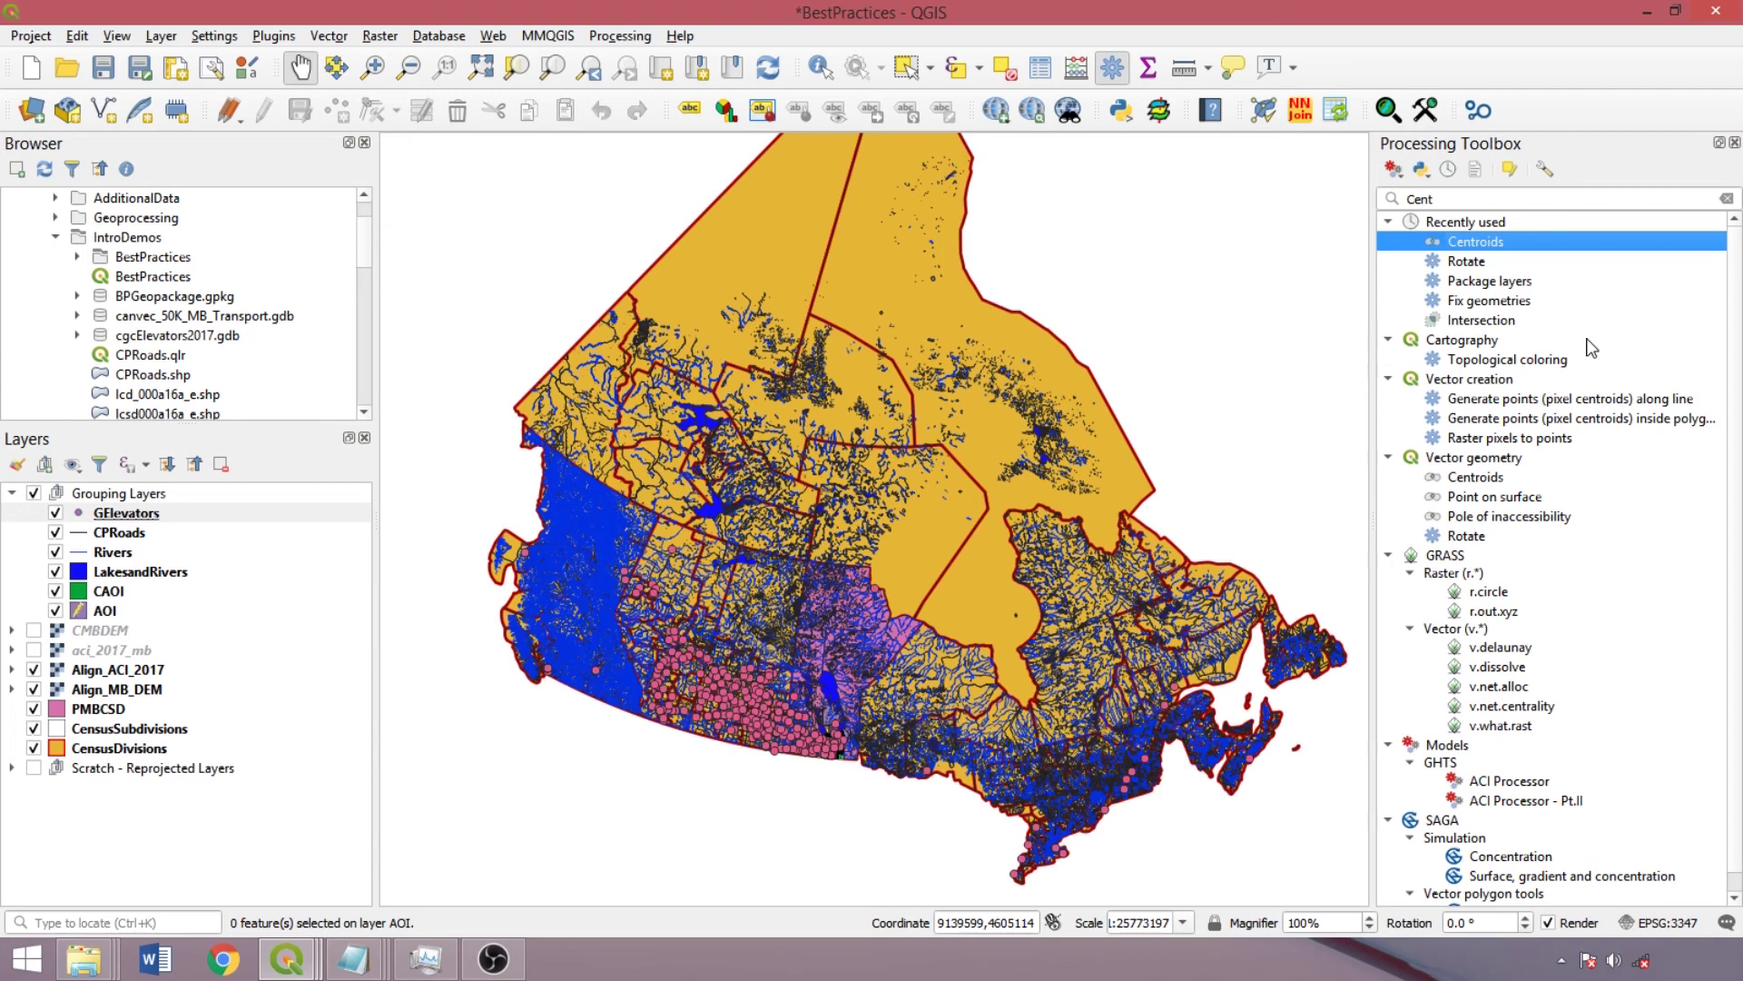
Search 'buffer' again and inspect Variable width buffer and SAGA's Variable distance buffer.
{"action": "left_click", "coordinate": [1519, 205]}
{"action": "type", "text": "buffer"}
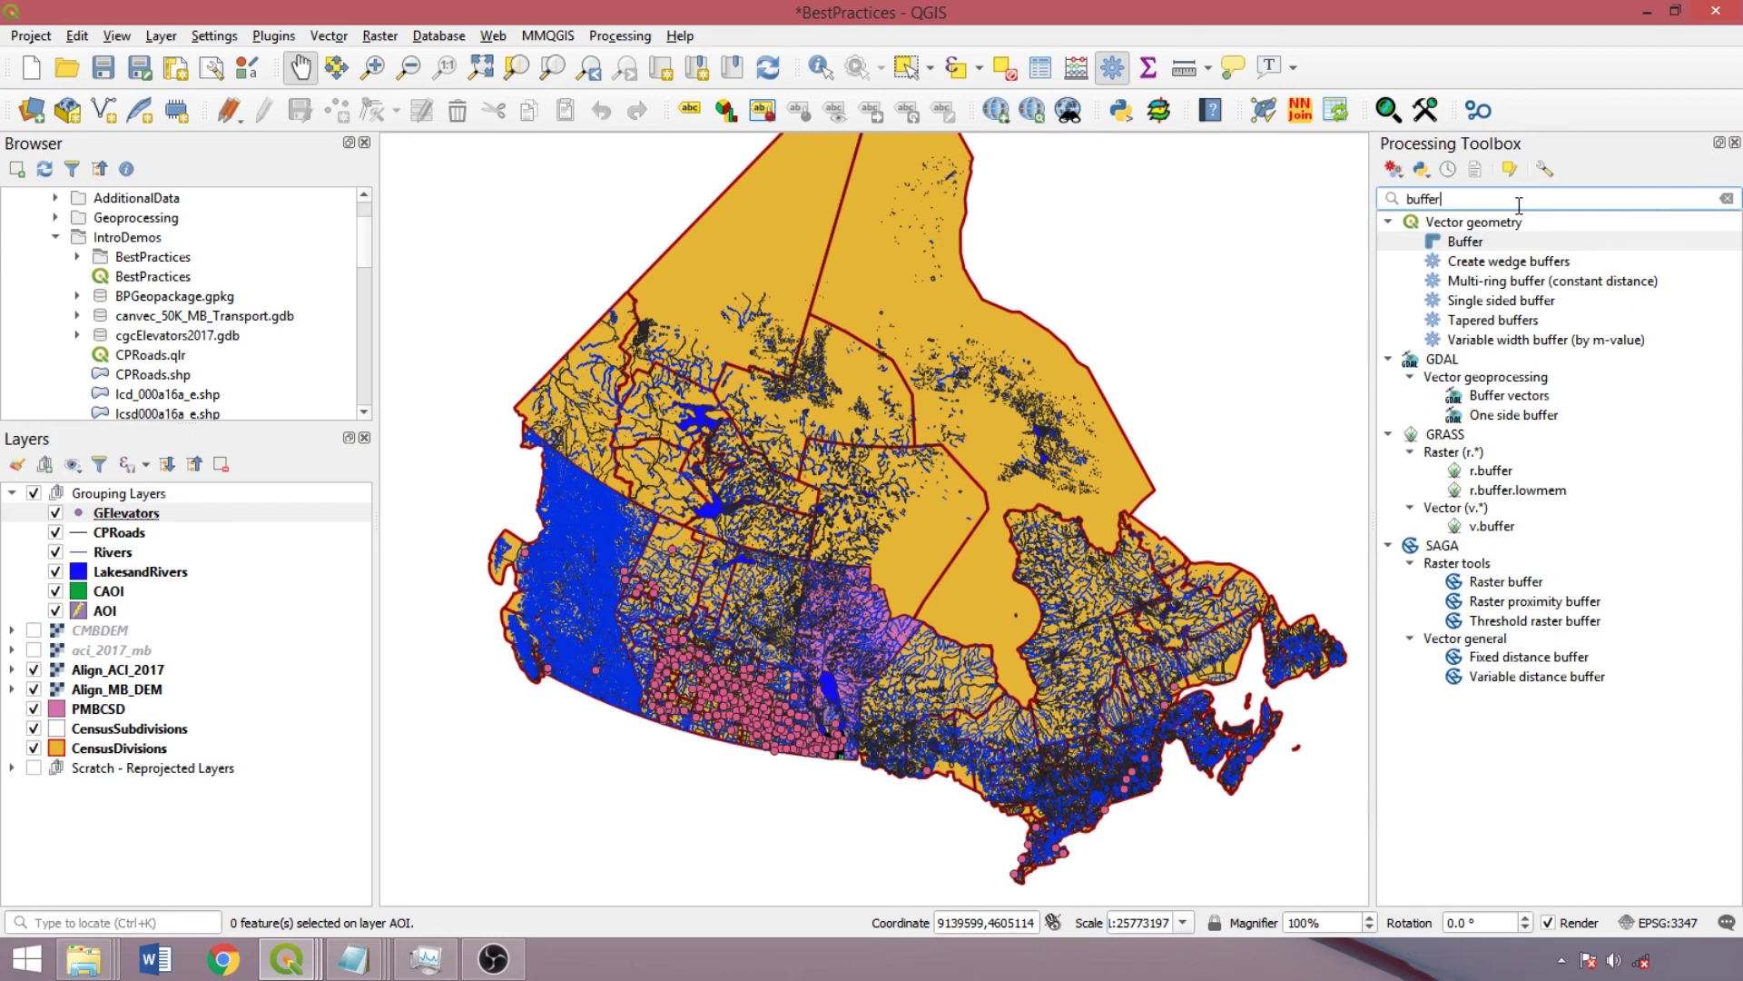
{"action": "left_click", "coordinate": [1512, 342]}
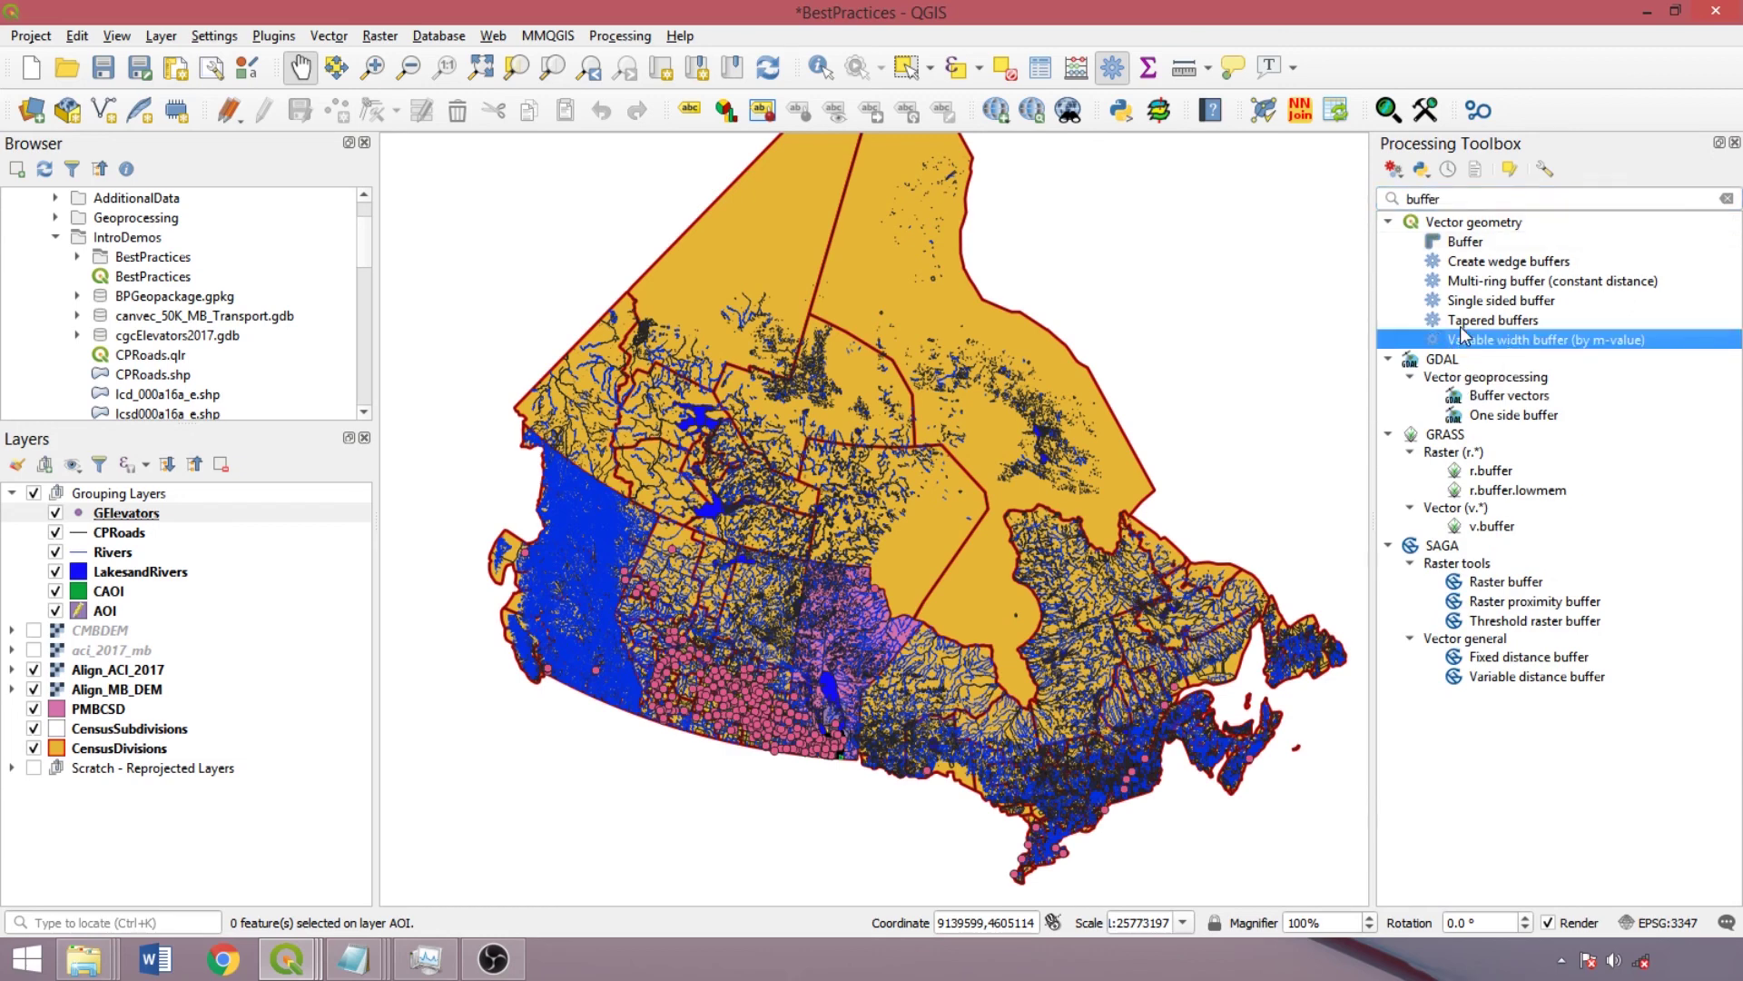
{"action": "left_click", "coordinate": [1480, 681]}
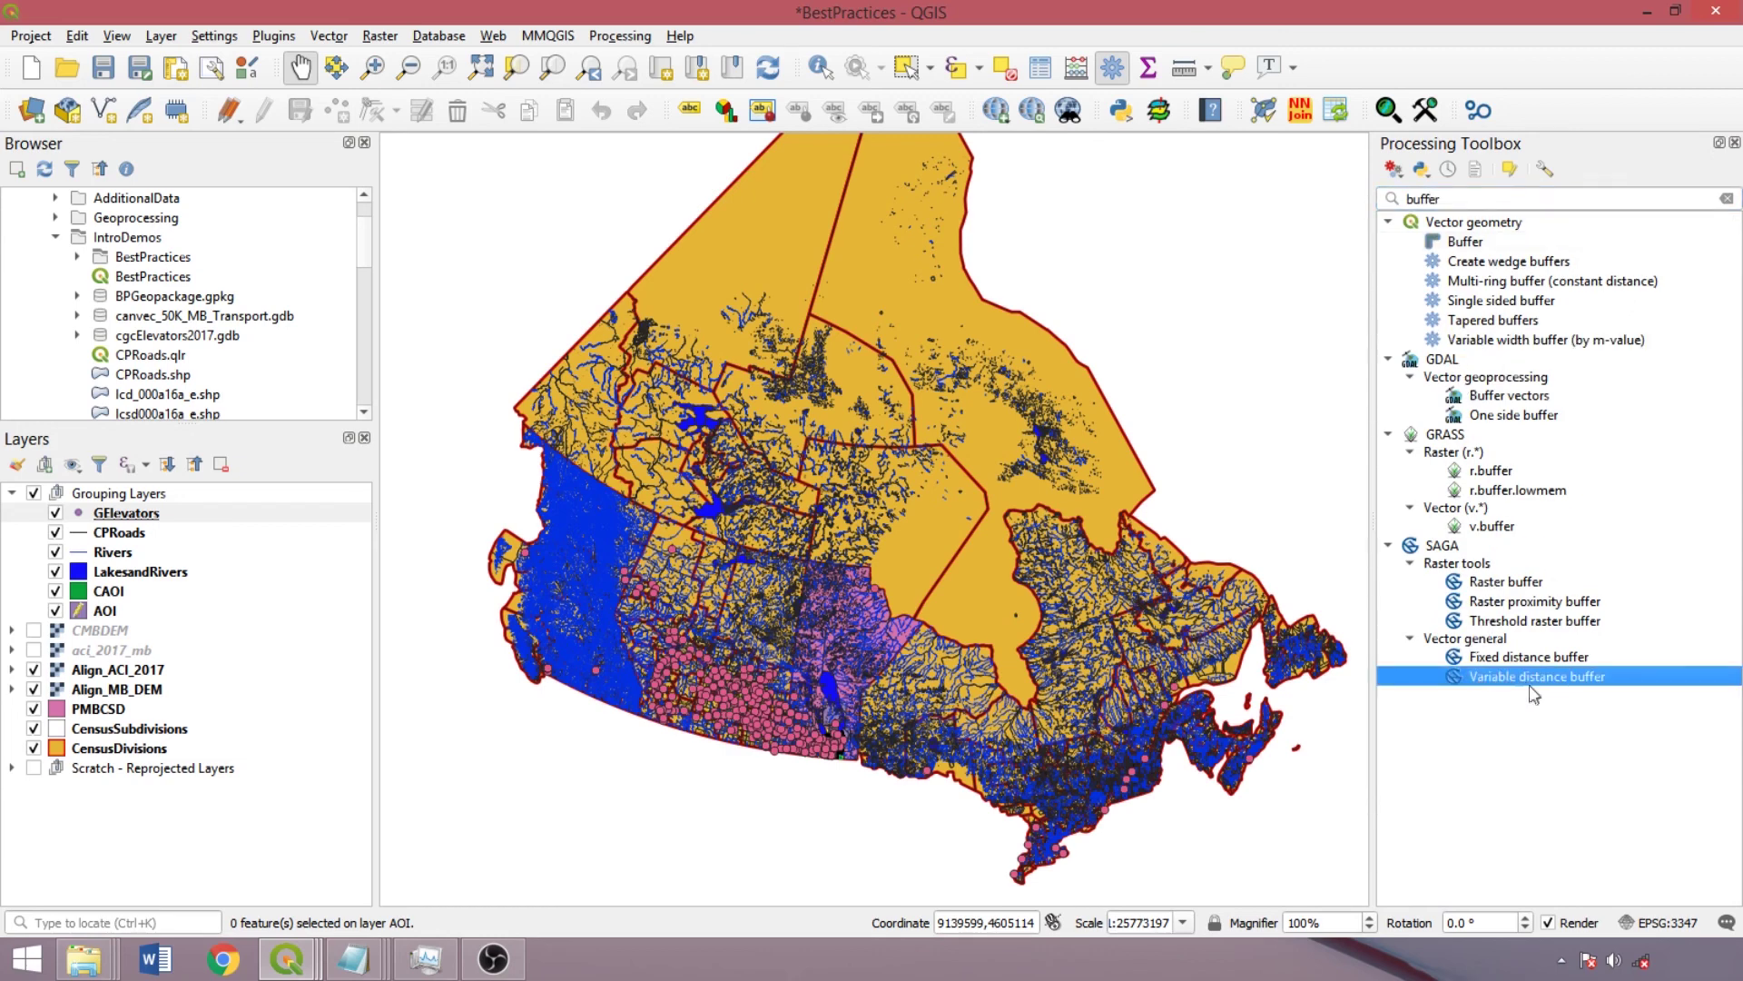